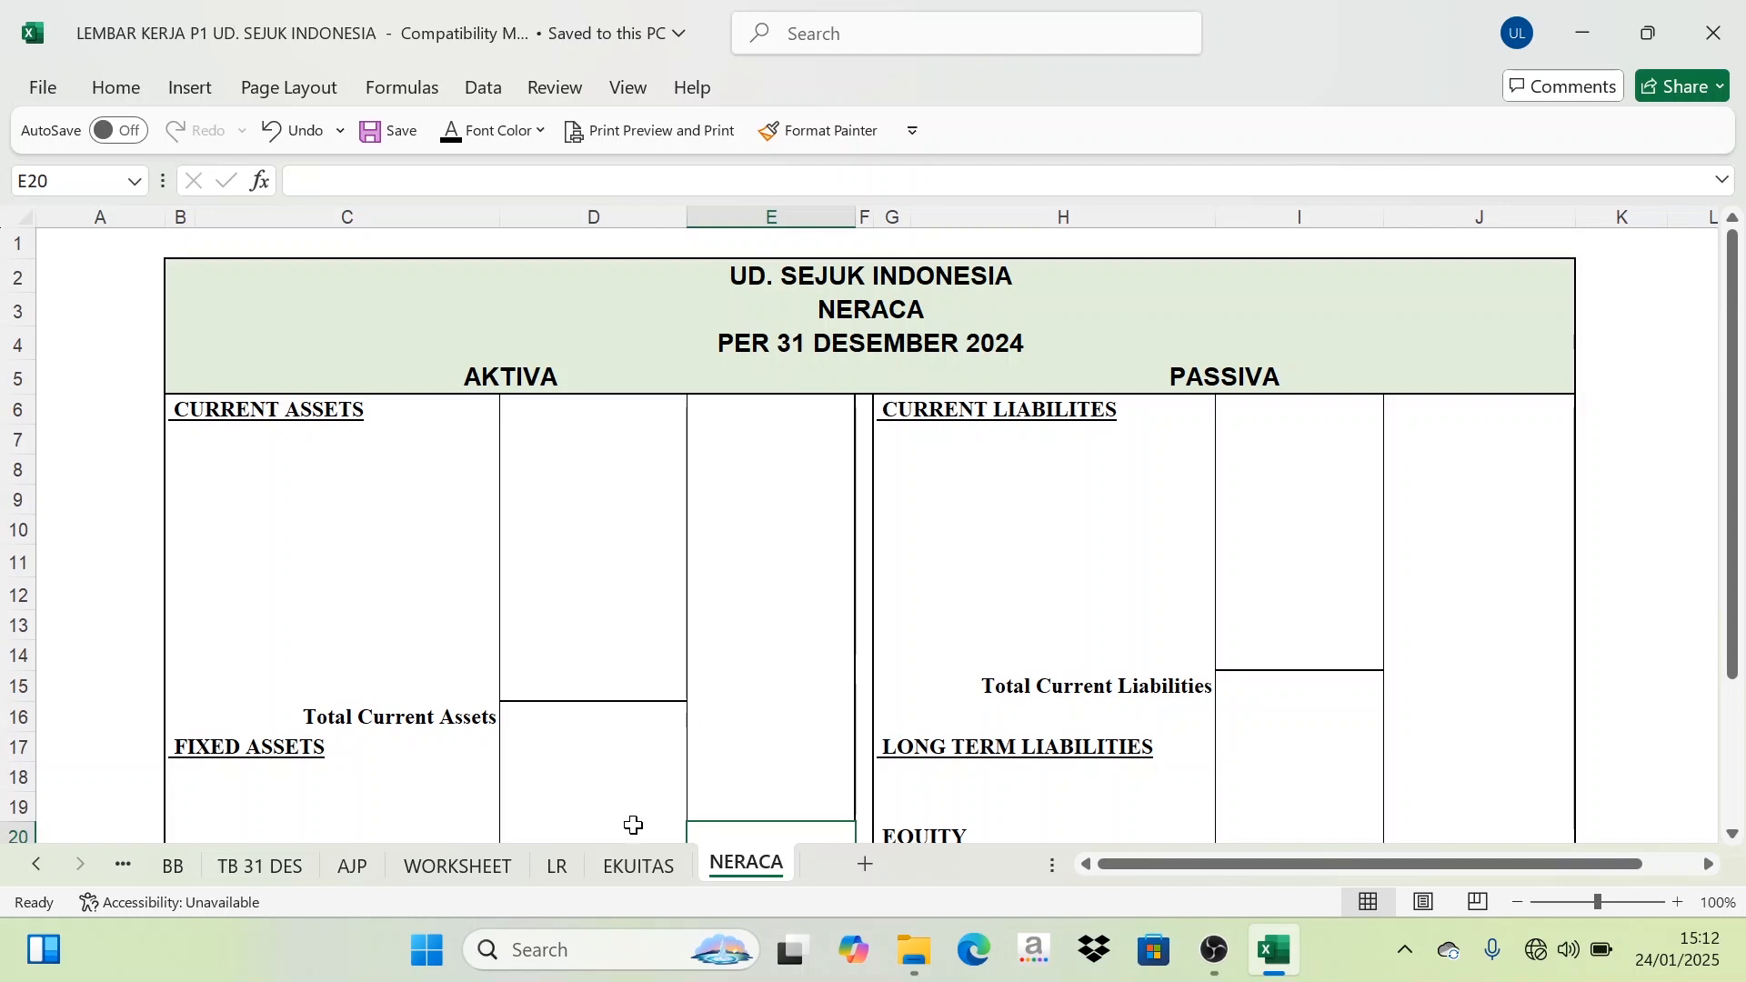
# Step: Review the finished equity statement on EKUITAS and the income statement on LR, and return to the NERACA sheet
pyautogui.click(634, 865)
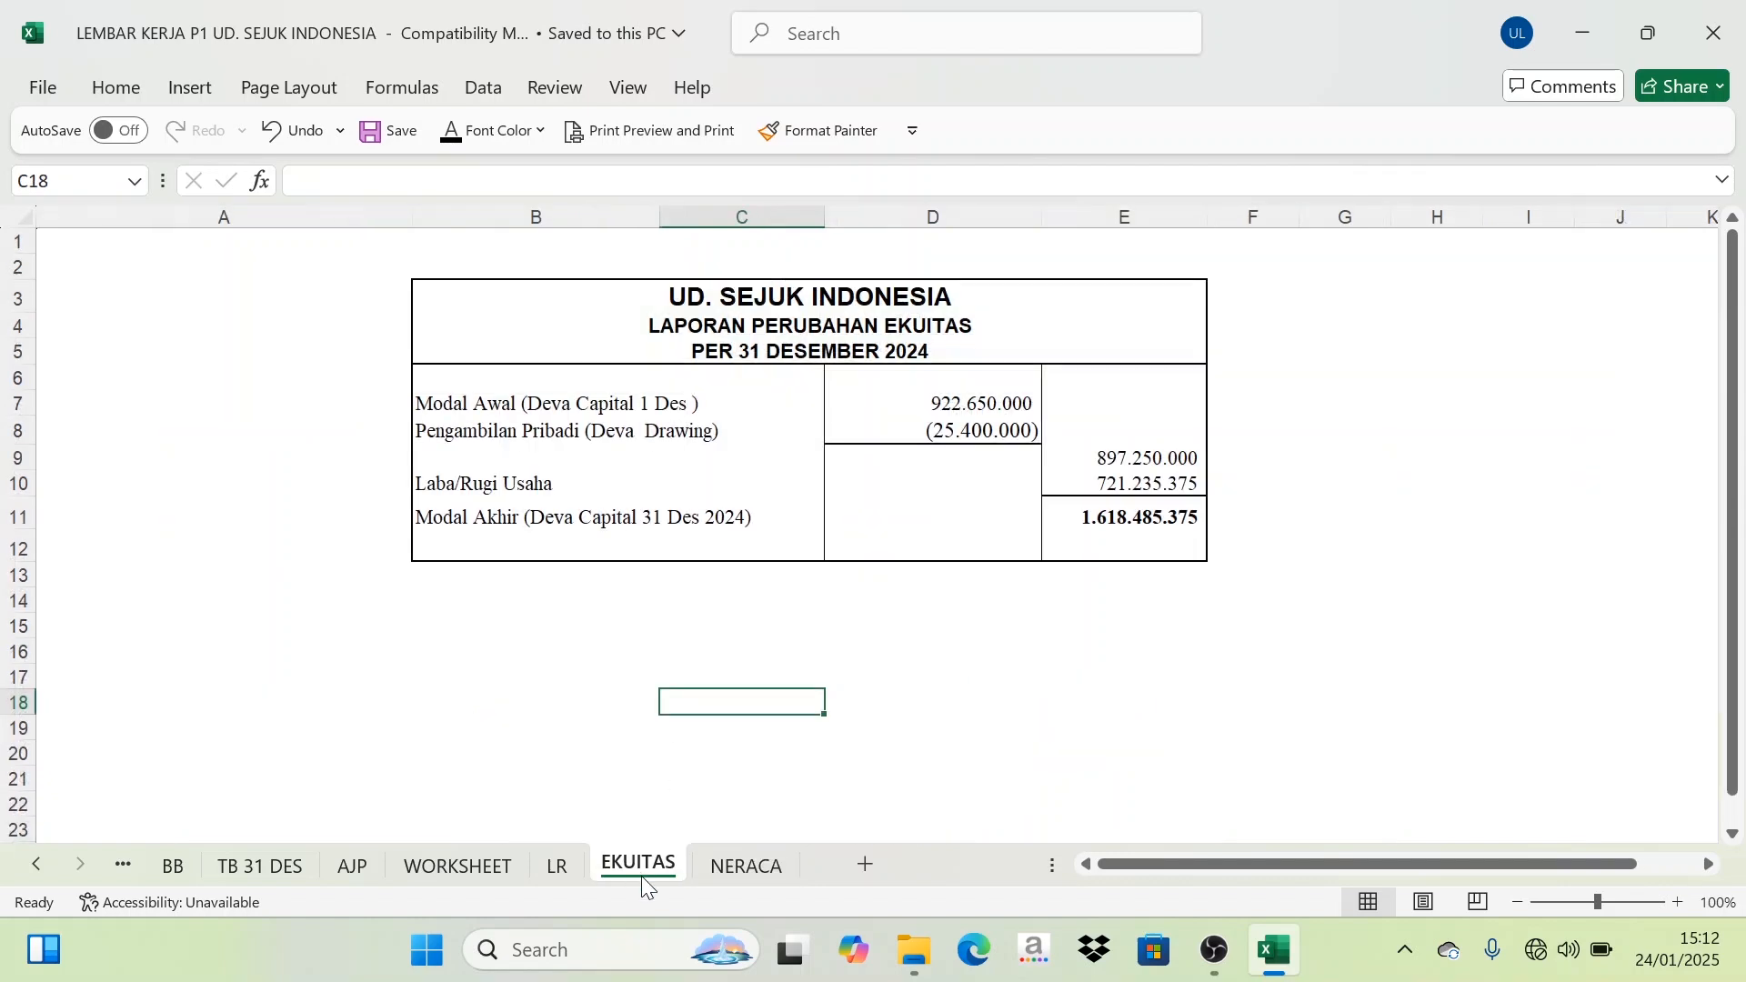
pyautogui.click(559, 869)
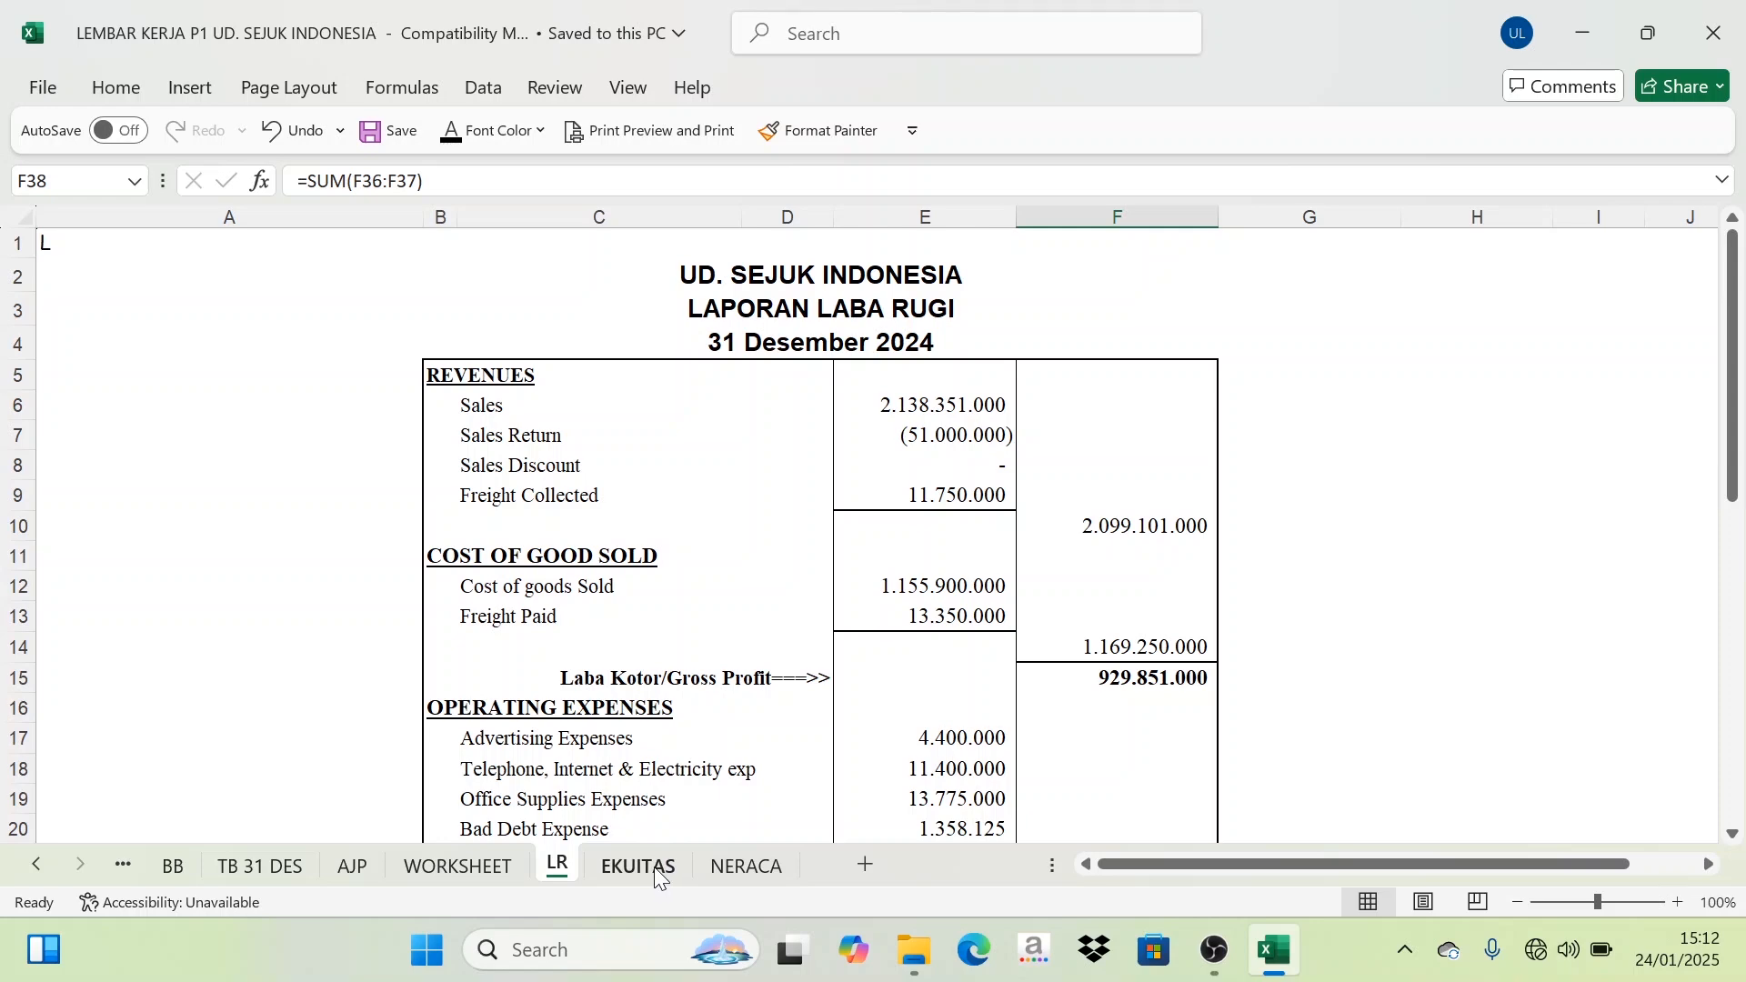
pyautogui.click(738, 869)
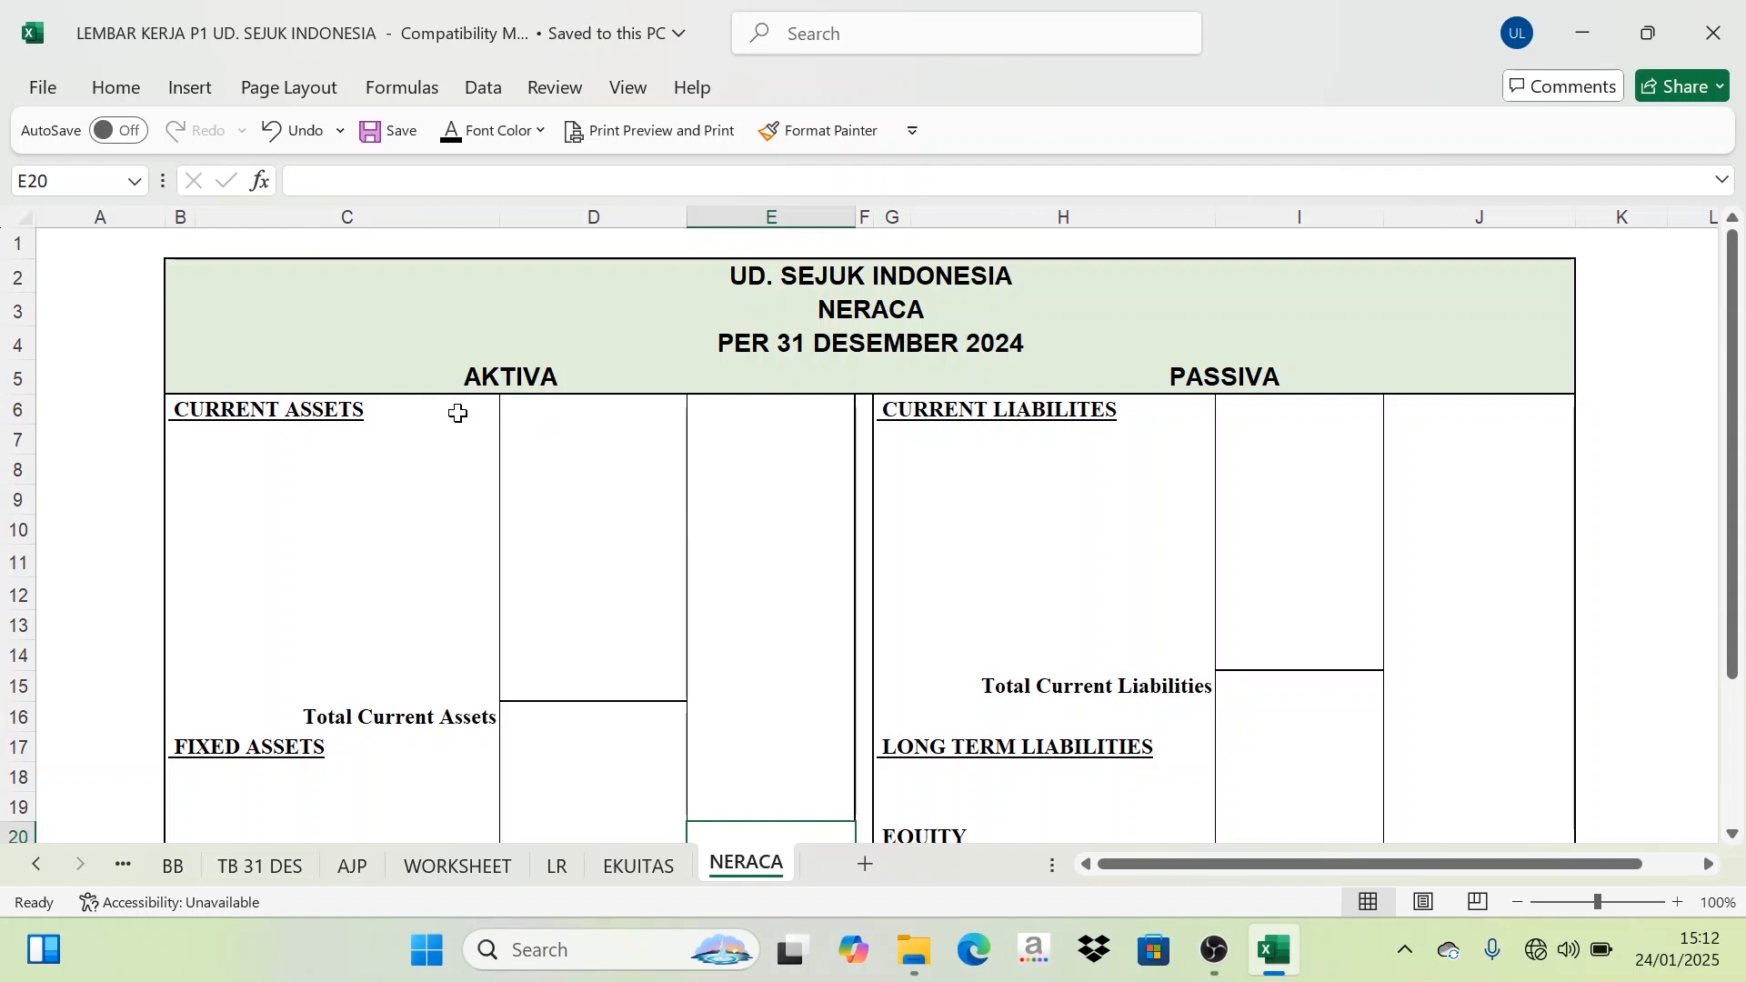
pyautogui.scroll(-1, 523, 491)
pyautogui.scroll(1, 521, 511)
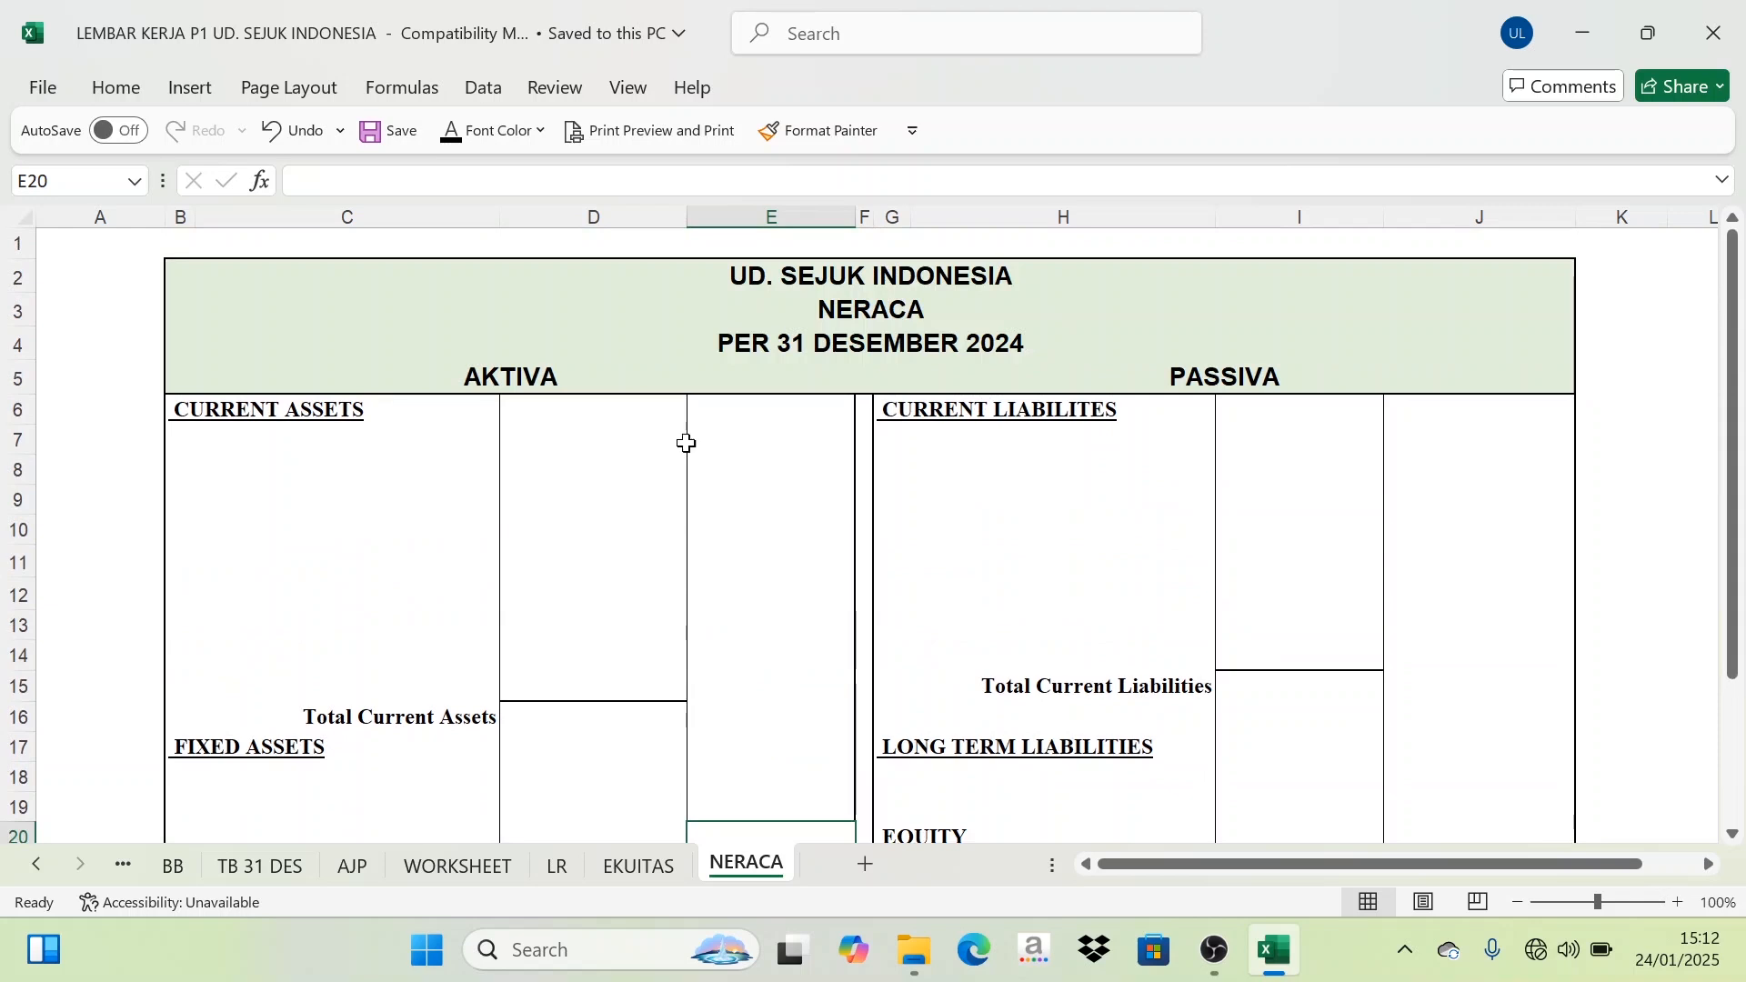
# Step: Examine the NERACA layout: the AKTIVA and PASSIVA sides with their current assets, current liabilities, long term liabilities and equity sections
pyautogui.click(453, 374)
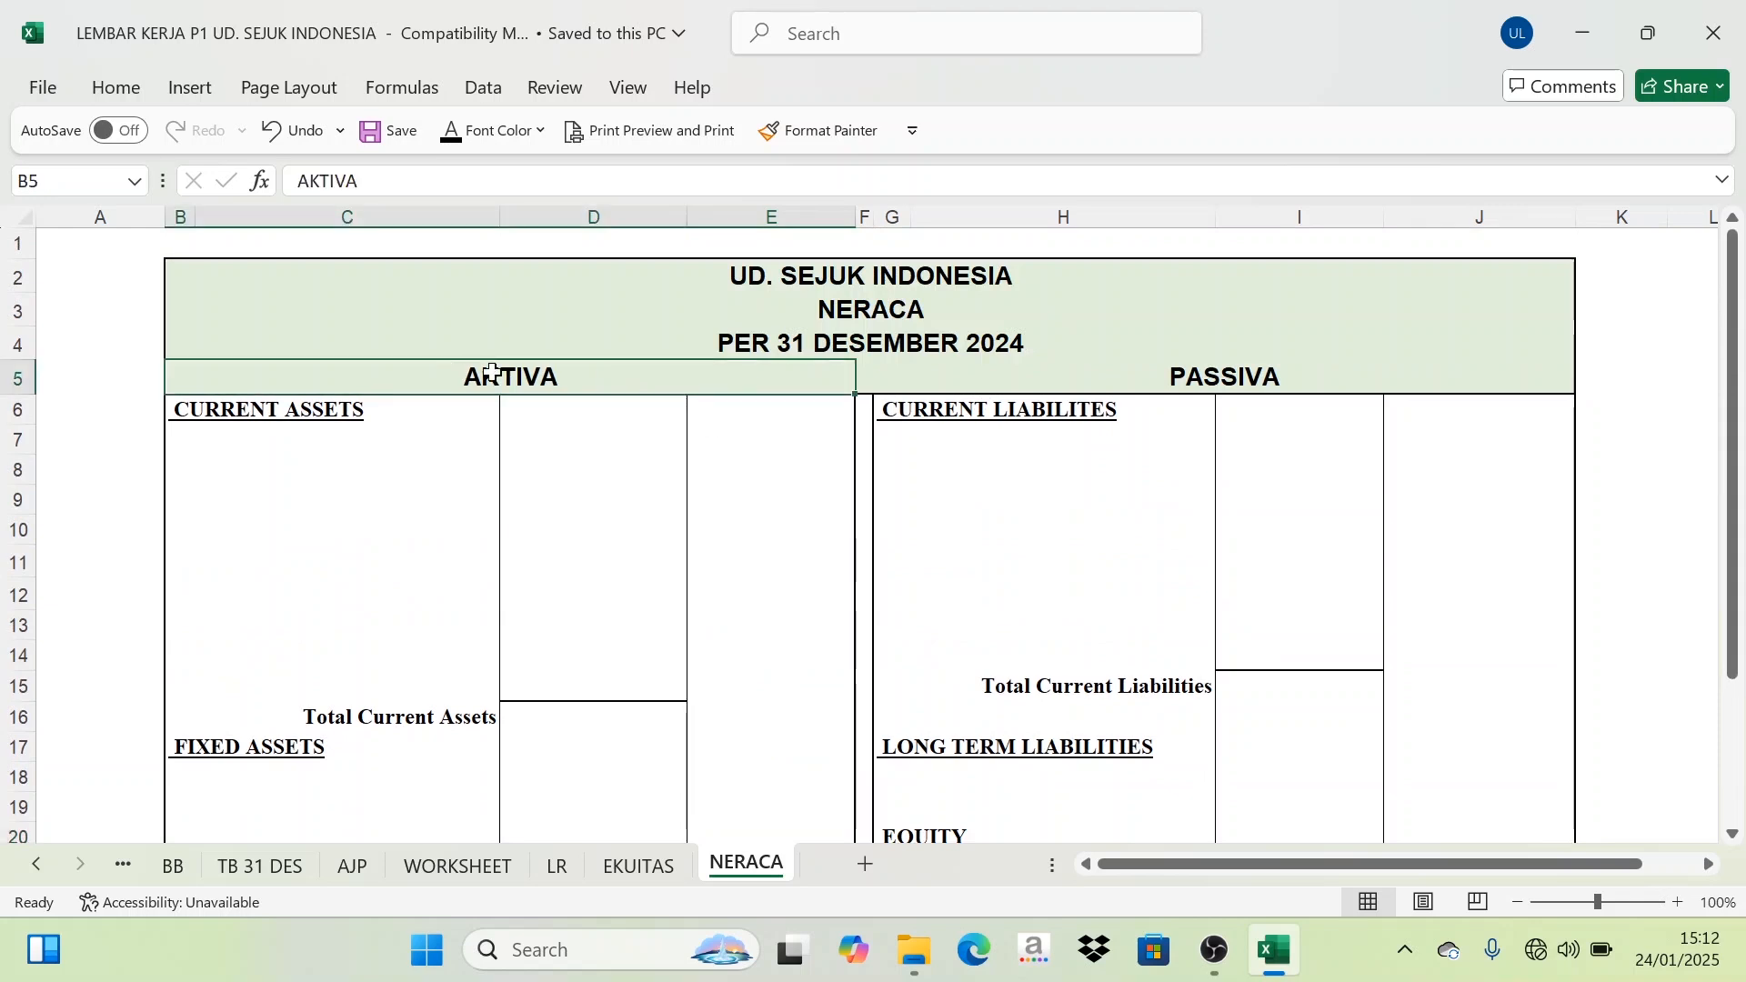
pyautogui.click(1265, 369)
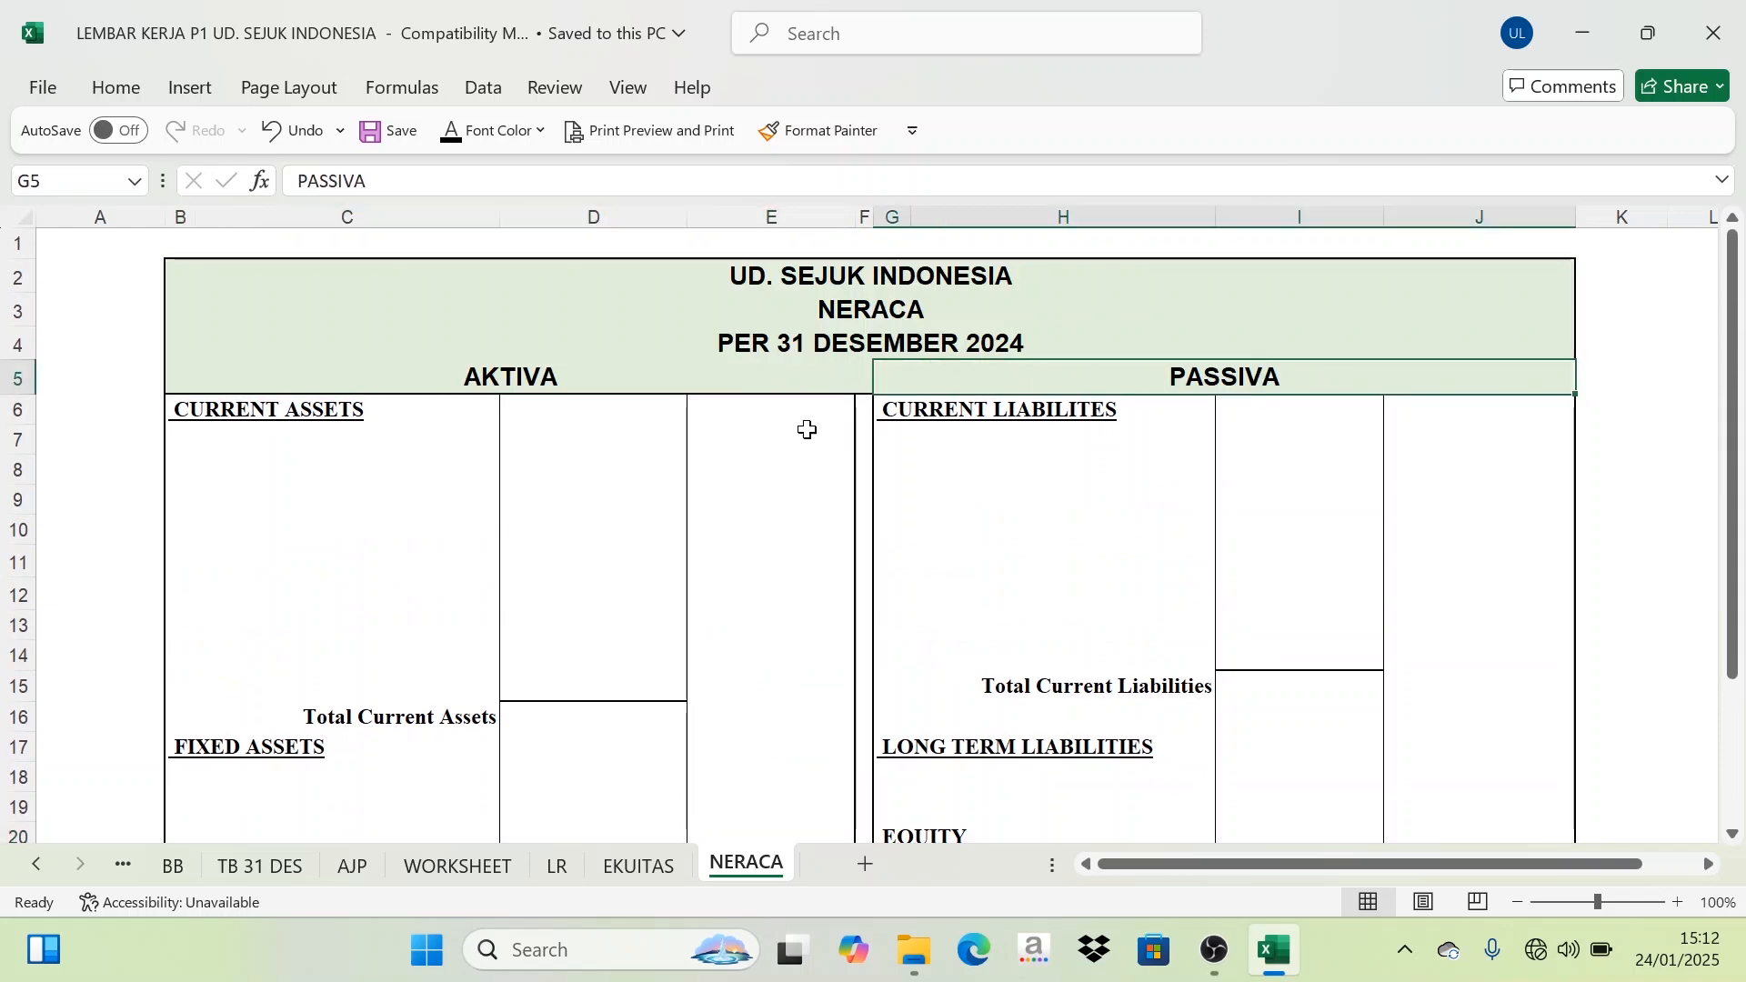
pyautogui.click(521, 375)
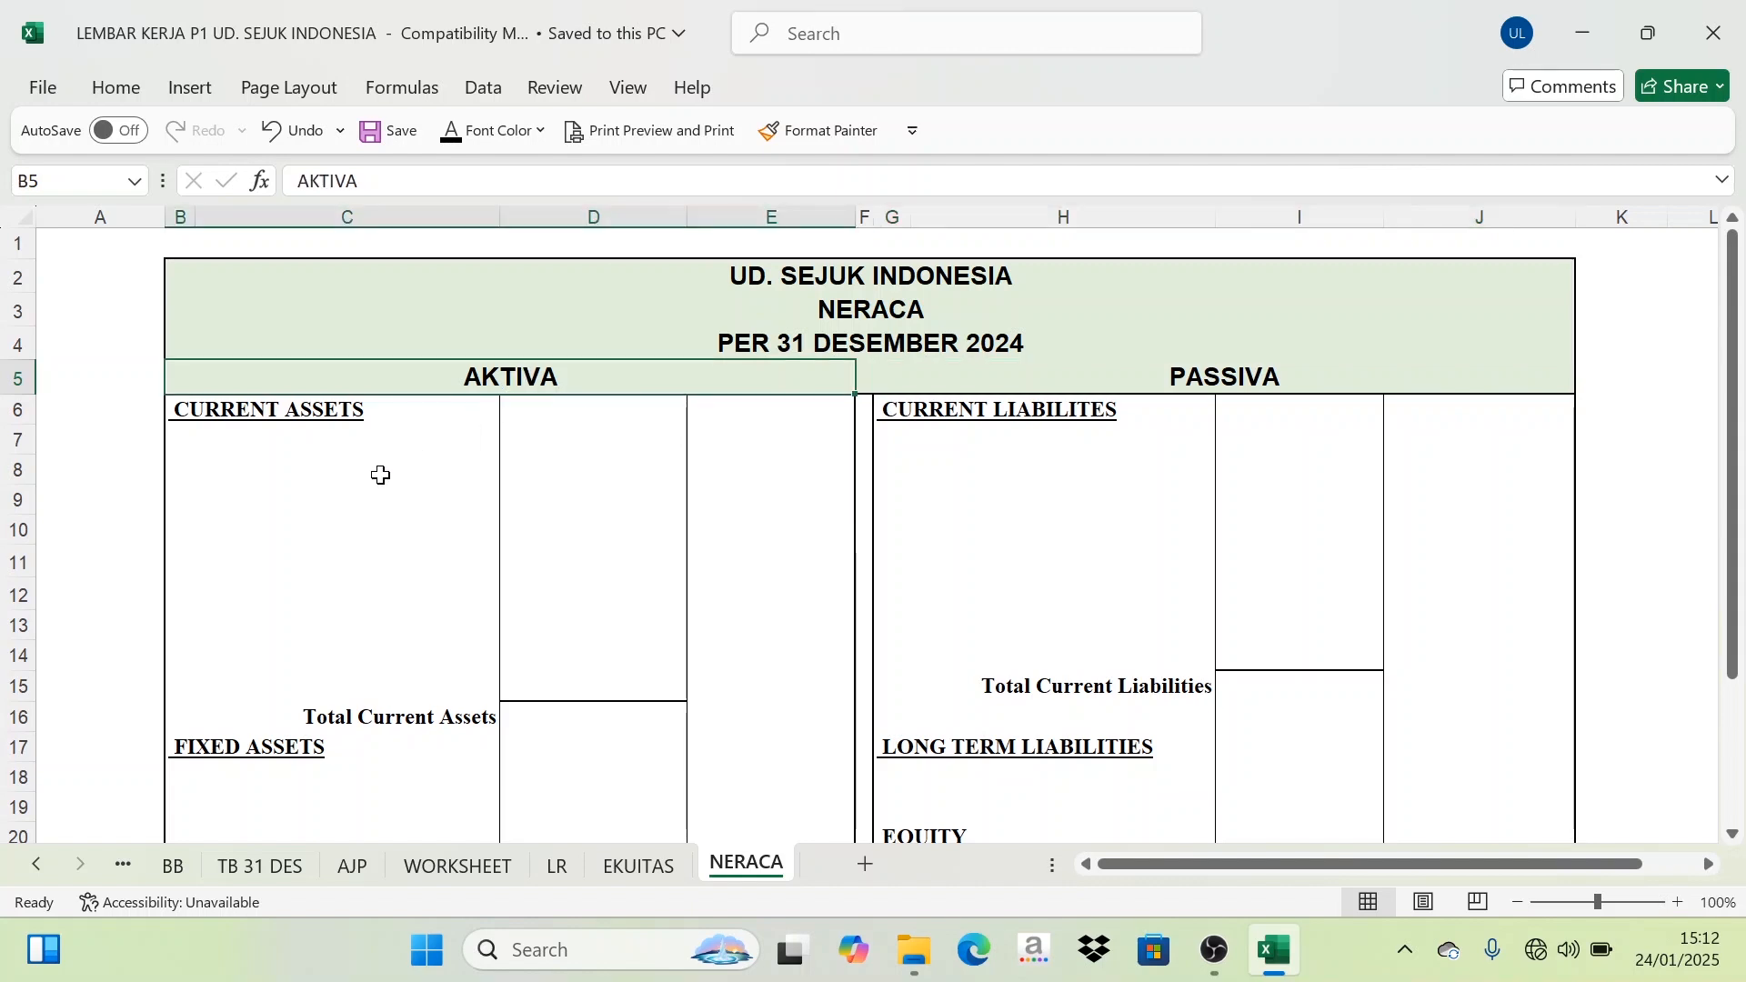
pyautogui.click(365, 479)
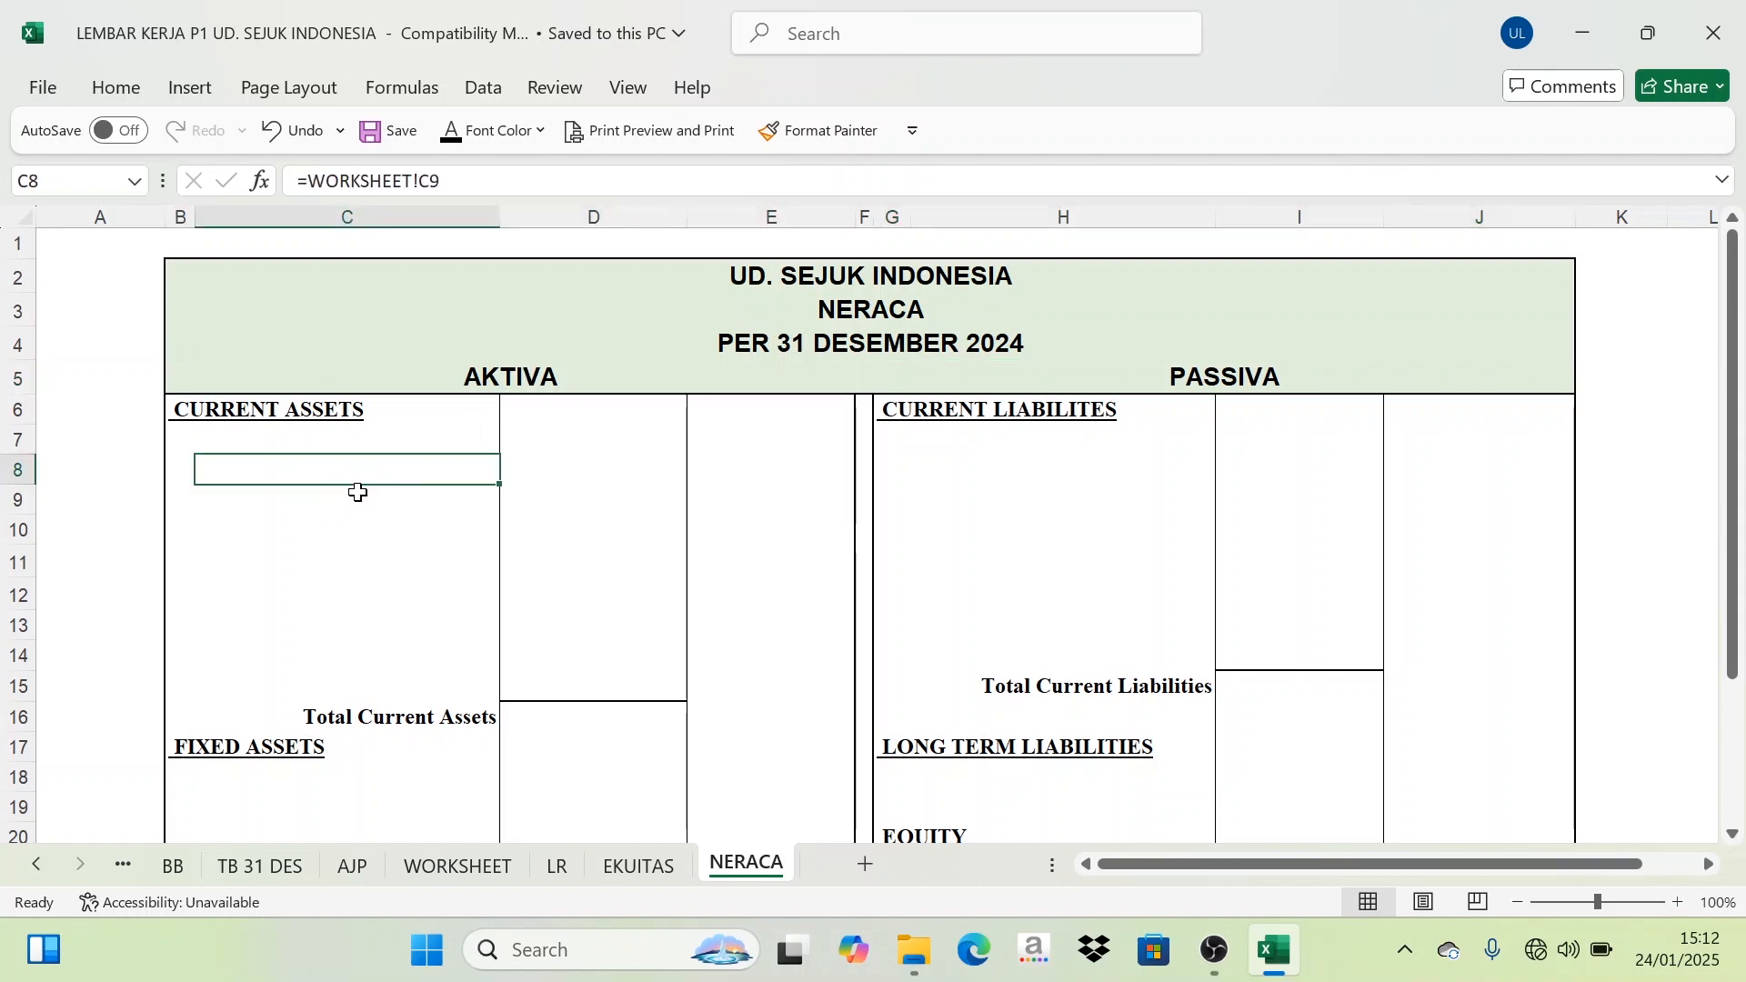
pyautogui.click(343, 412)
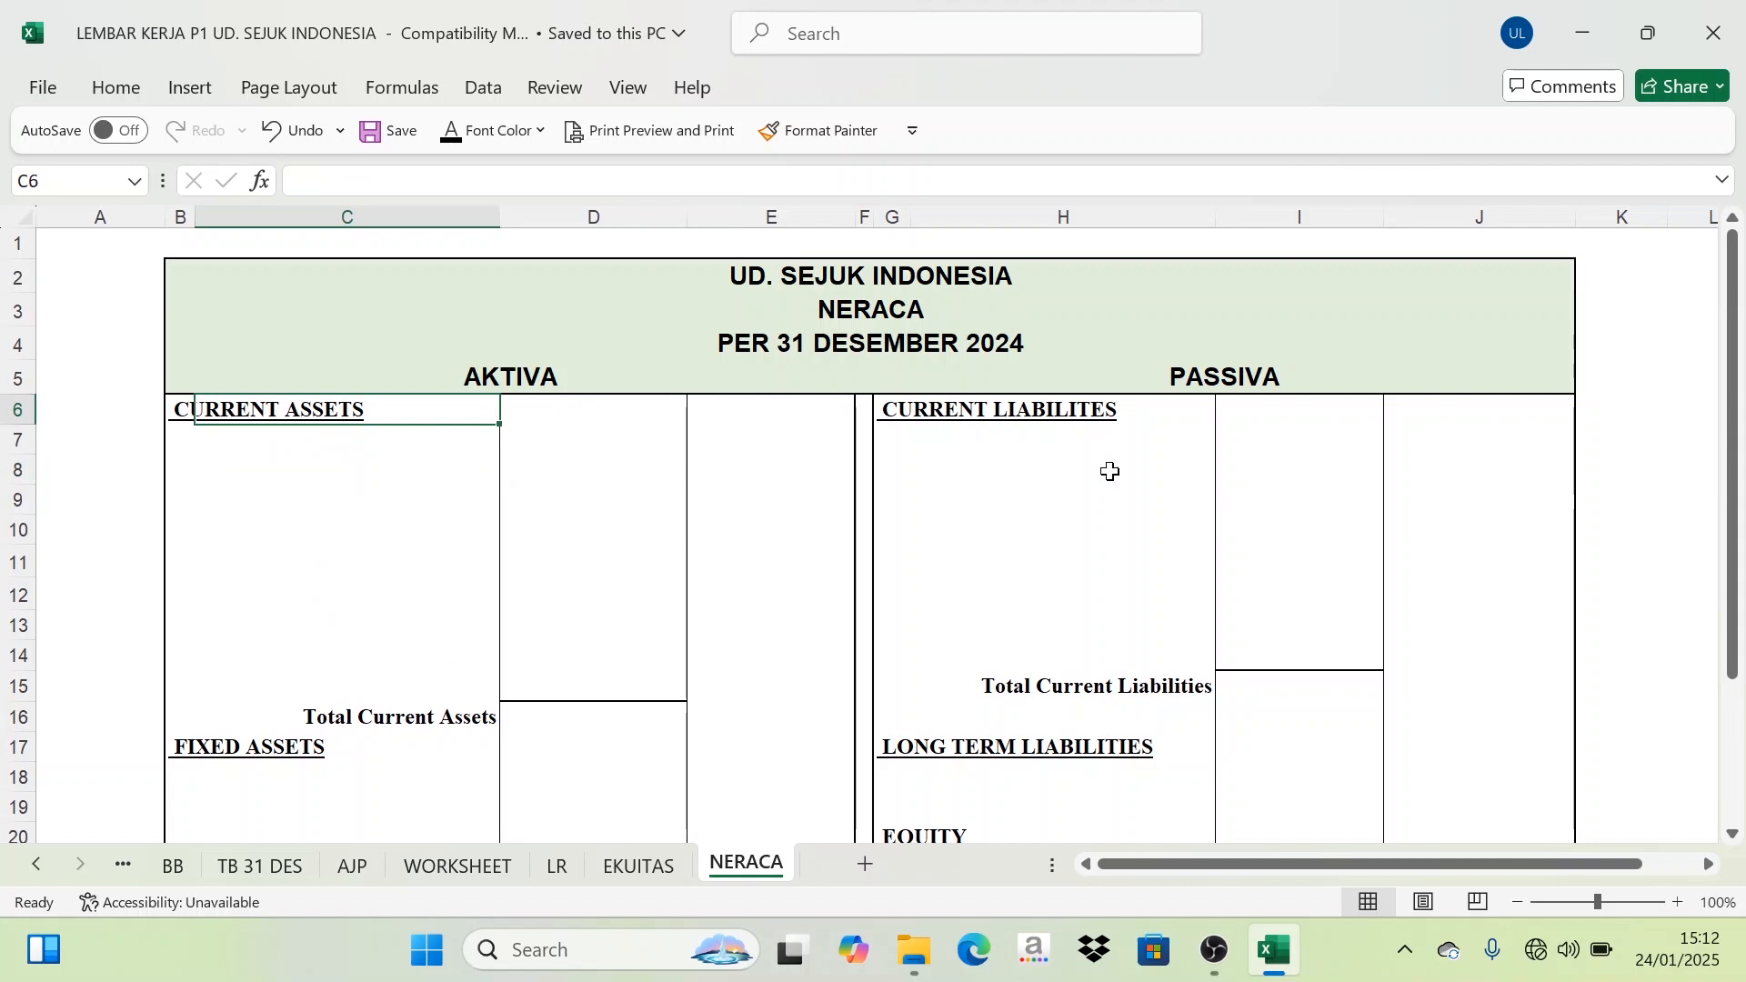
pyautogui.click(1009, 410)
pyautogui.scroll(-1, 985, 582)
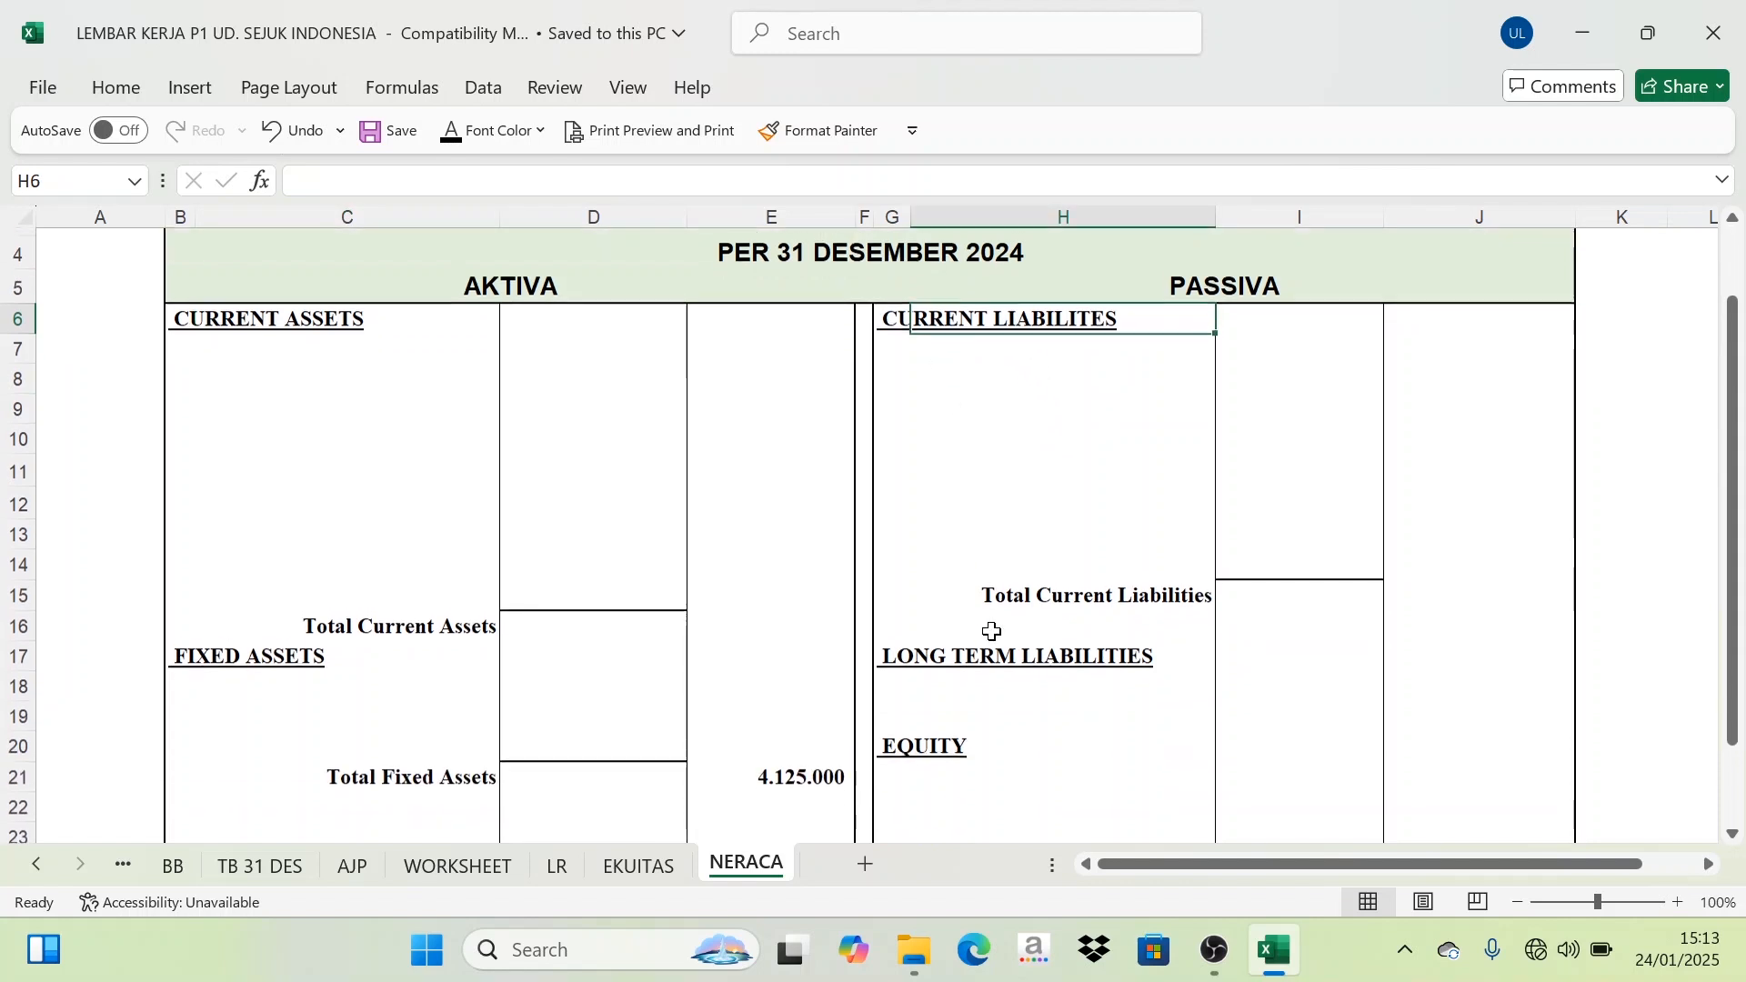
pyautogui.click(1003, 650)
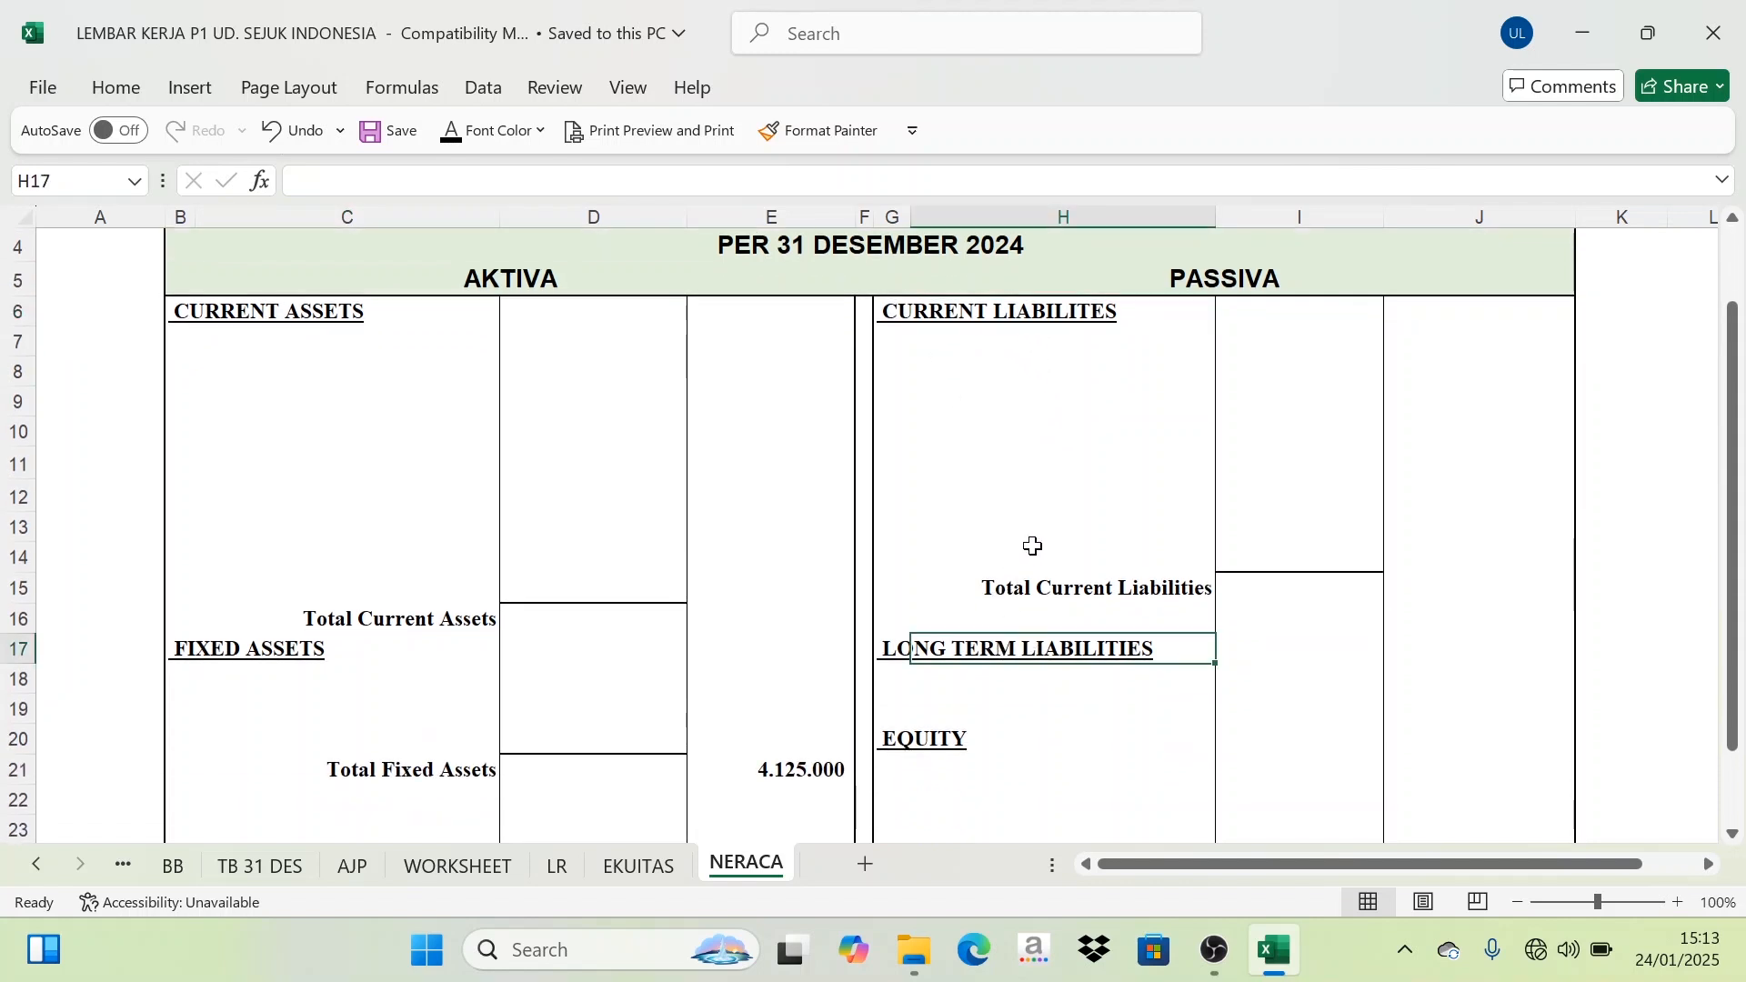
pyautogui.scroll(-2, 1007, 586)
pyautogui.scroll(-1, 1007, 586)
pyautogui.click(965, 540)
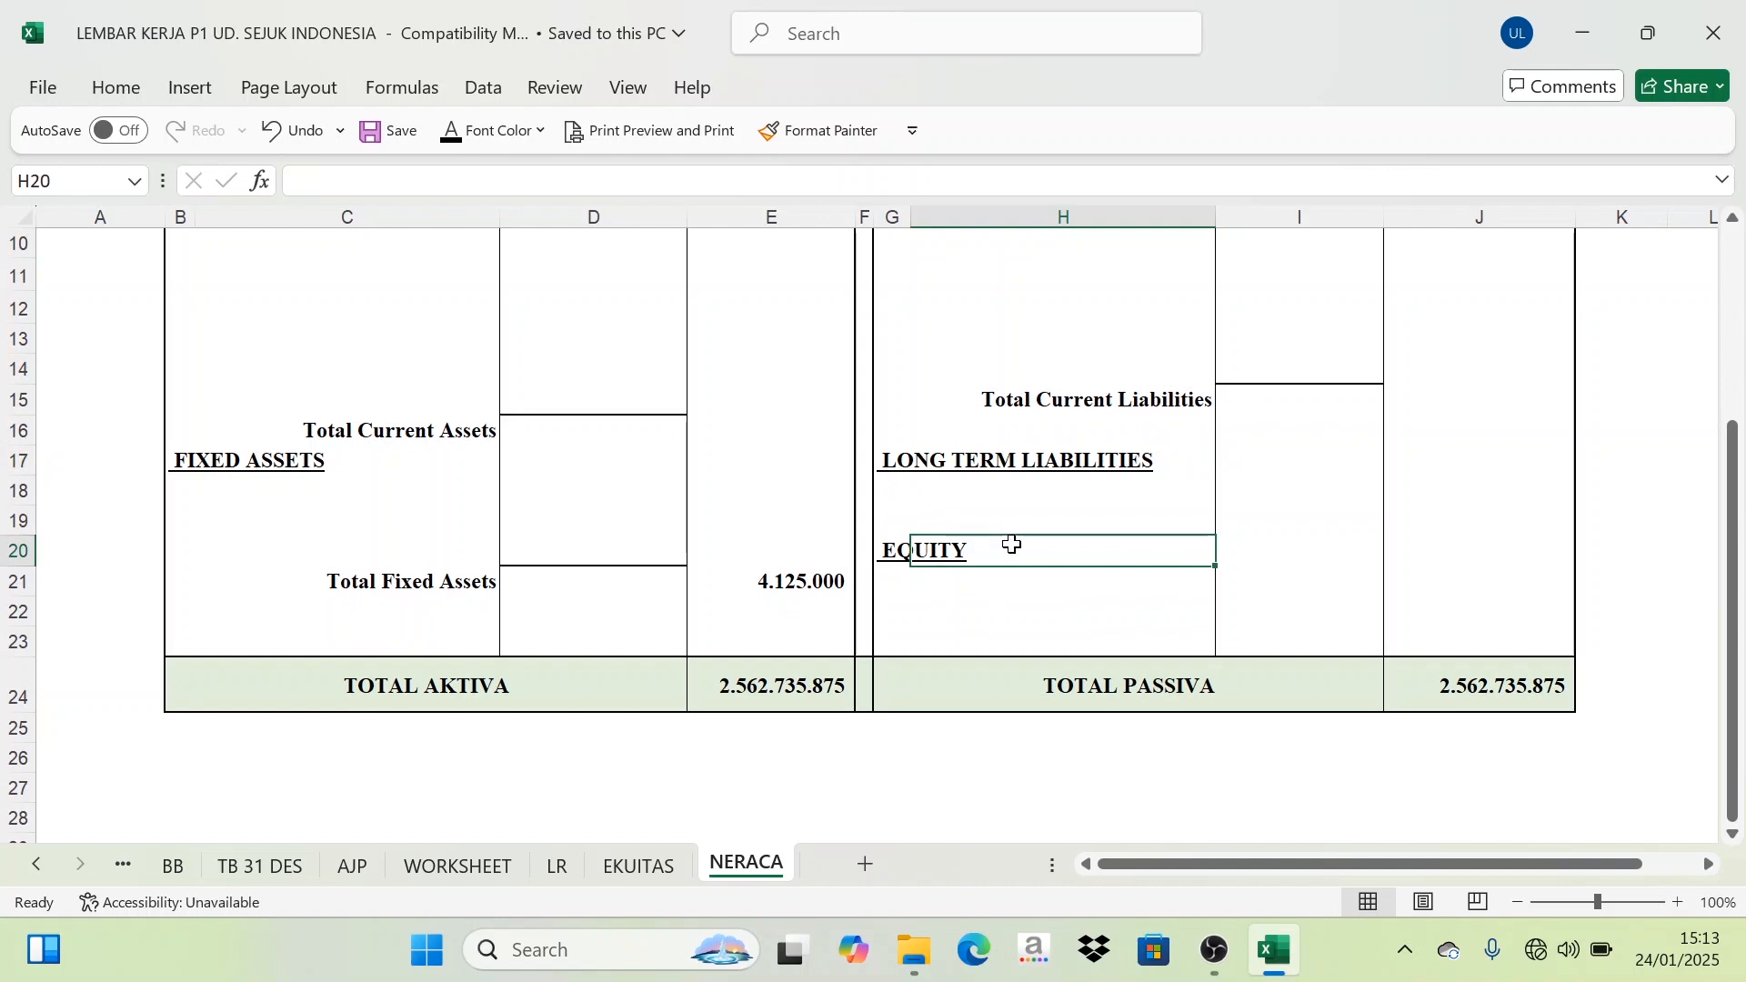
pyautogui.scroll(3, 1009, 543)
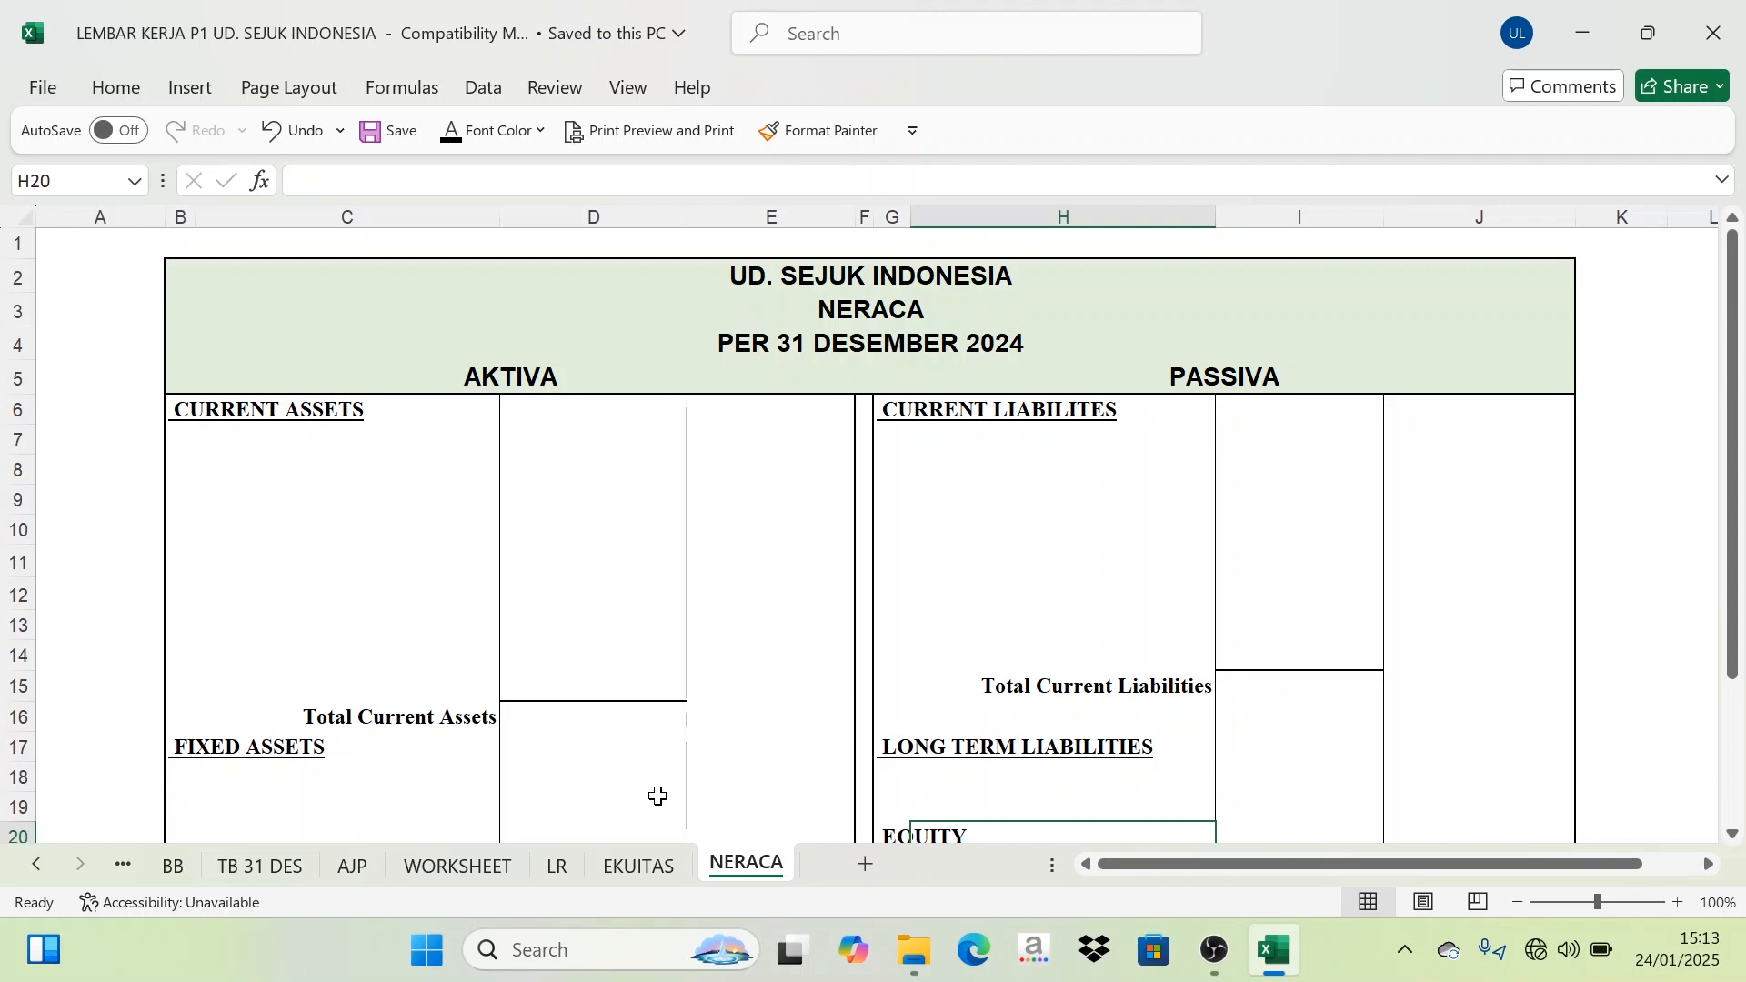
# Step: On the WORKSHEET sheet, colour the text of the NERACA debit and credit columns L and M red
pyautogui.click(483, 871)
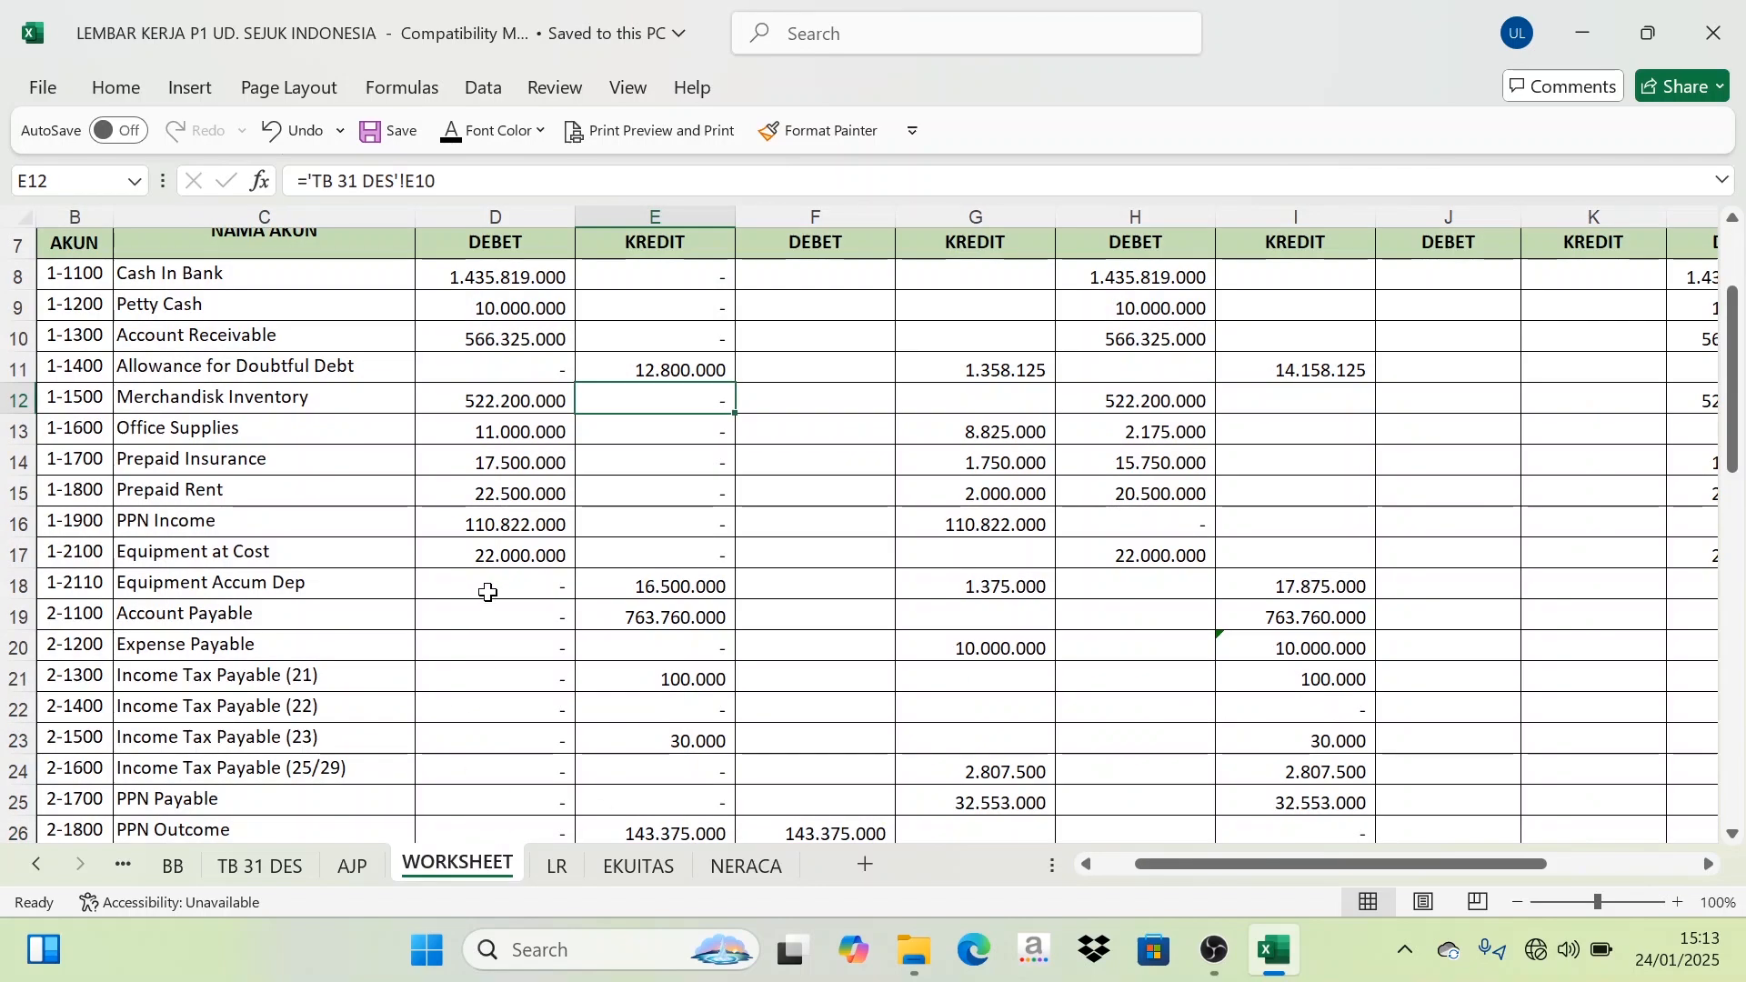
pyautogui.scroll(2, 487, 595)
pyautogui.moveTo(1326, 852); pyautogui.dragTo(1388, 855)
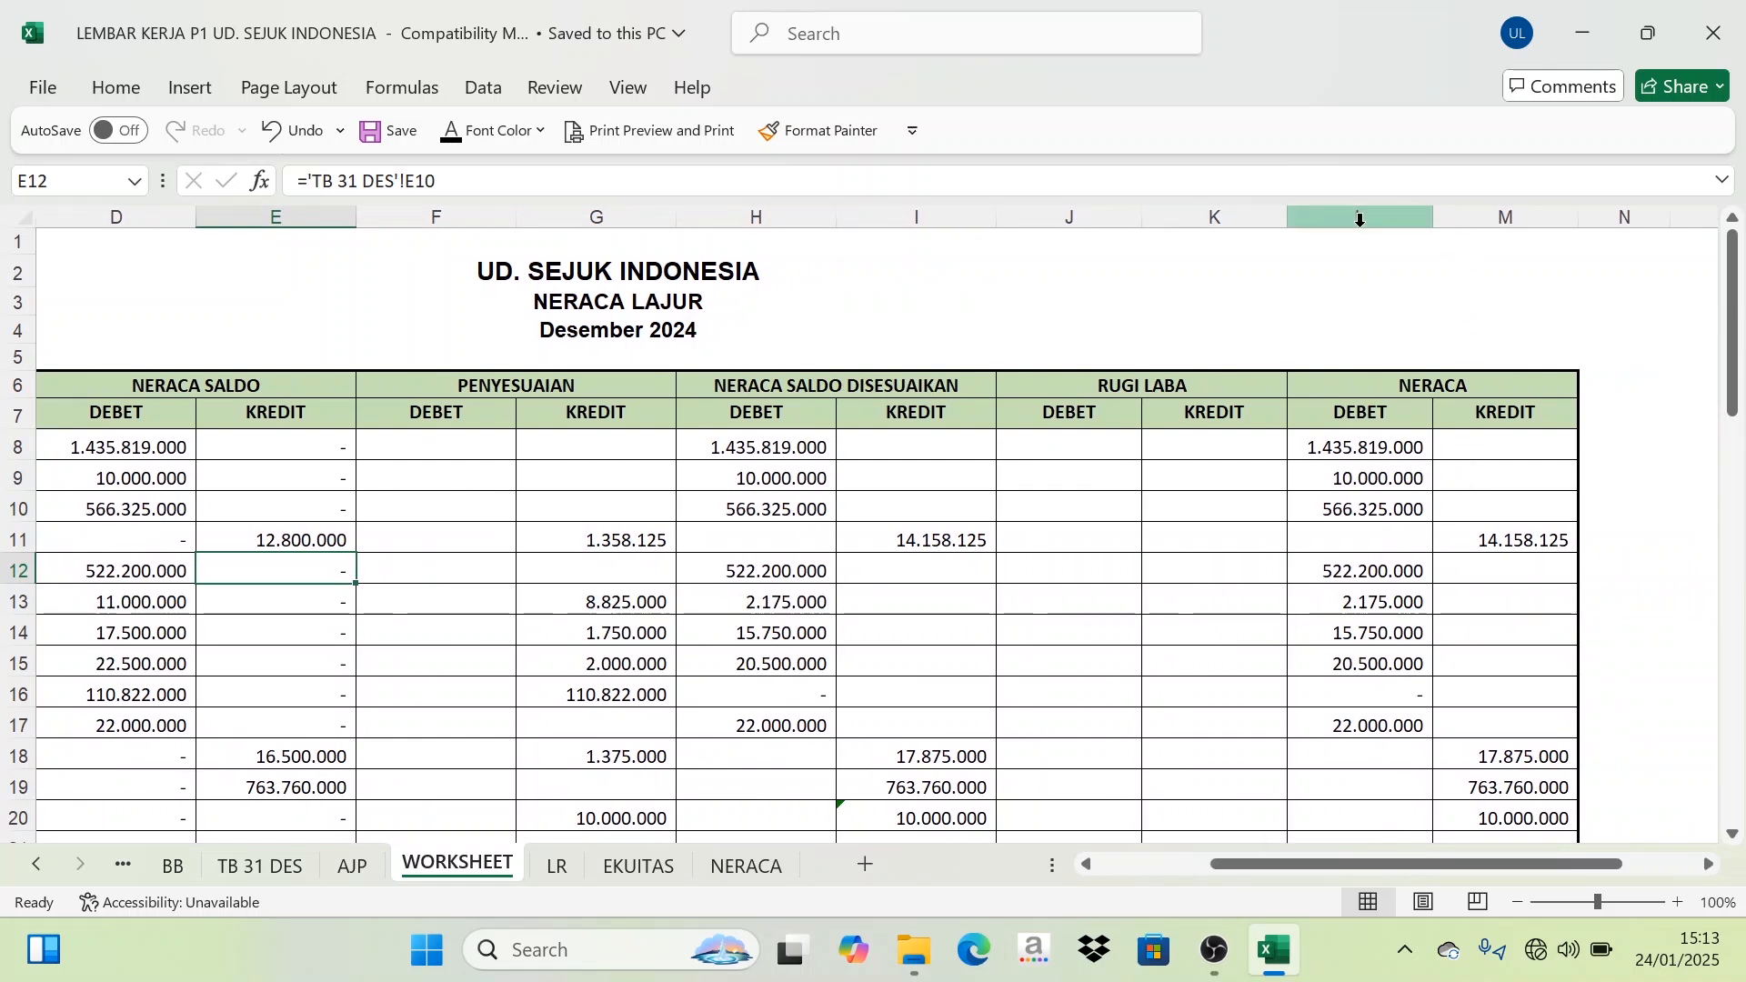
pyautogui.moveTo(1404, 218); pyautogui.dragTo(1478, 222)
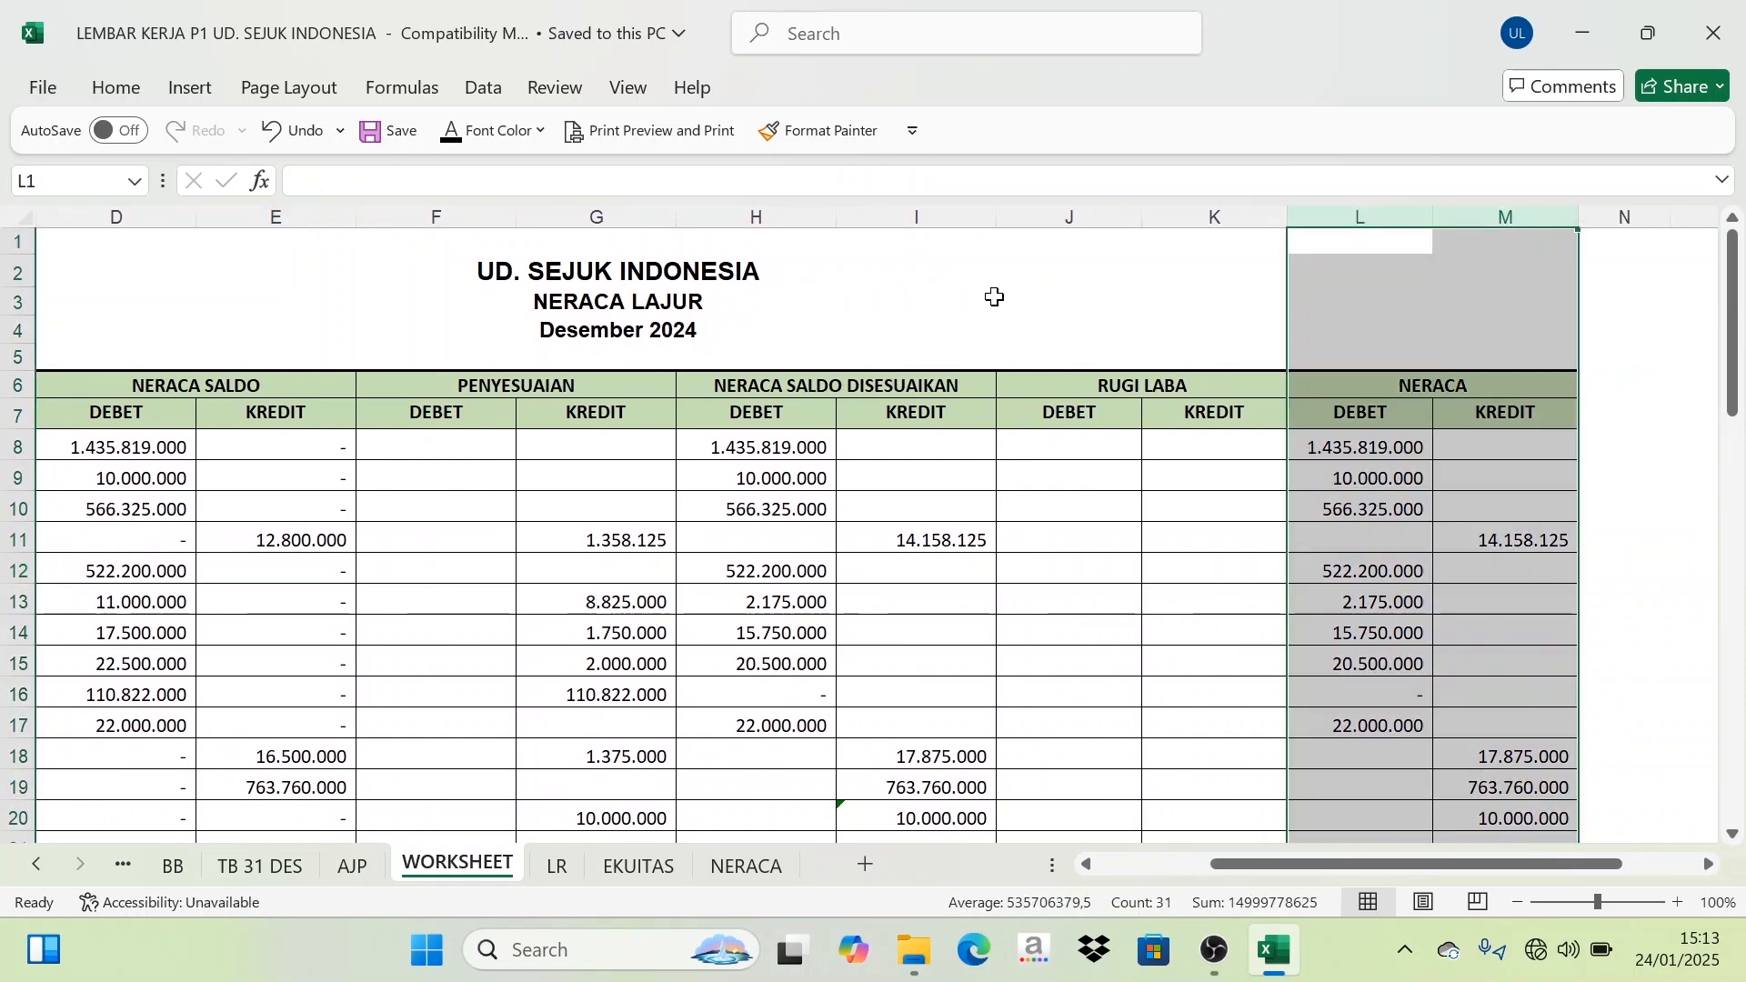
pyautogui.click(540, 132)
pyautogui.click(494, 585)
pyautogui.click(919, 628)
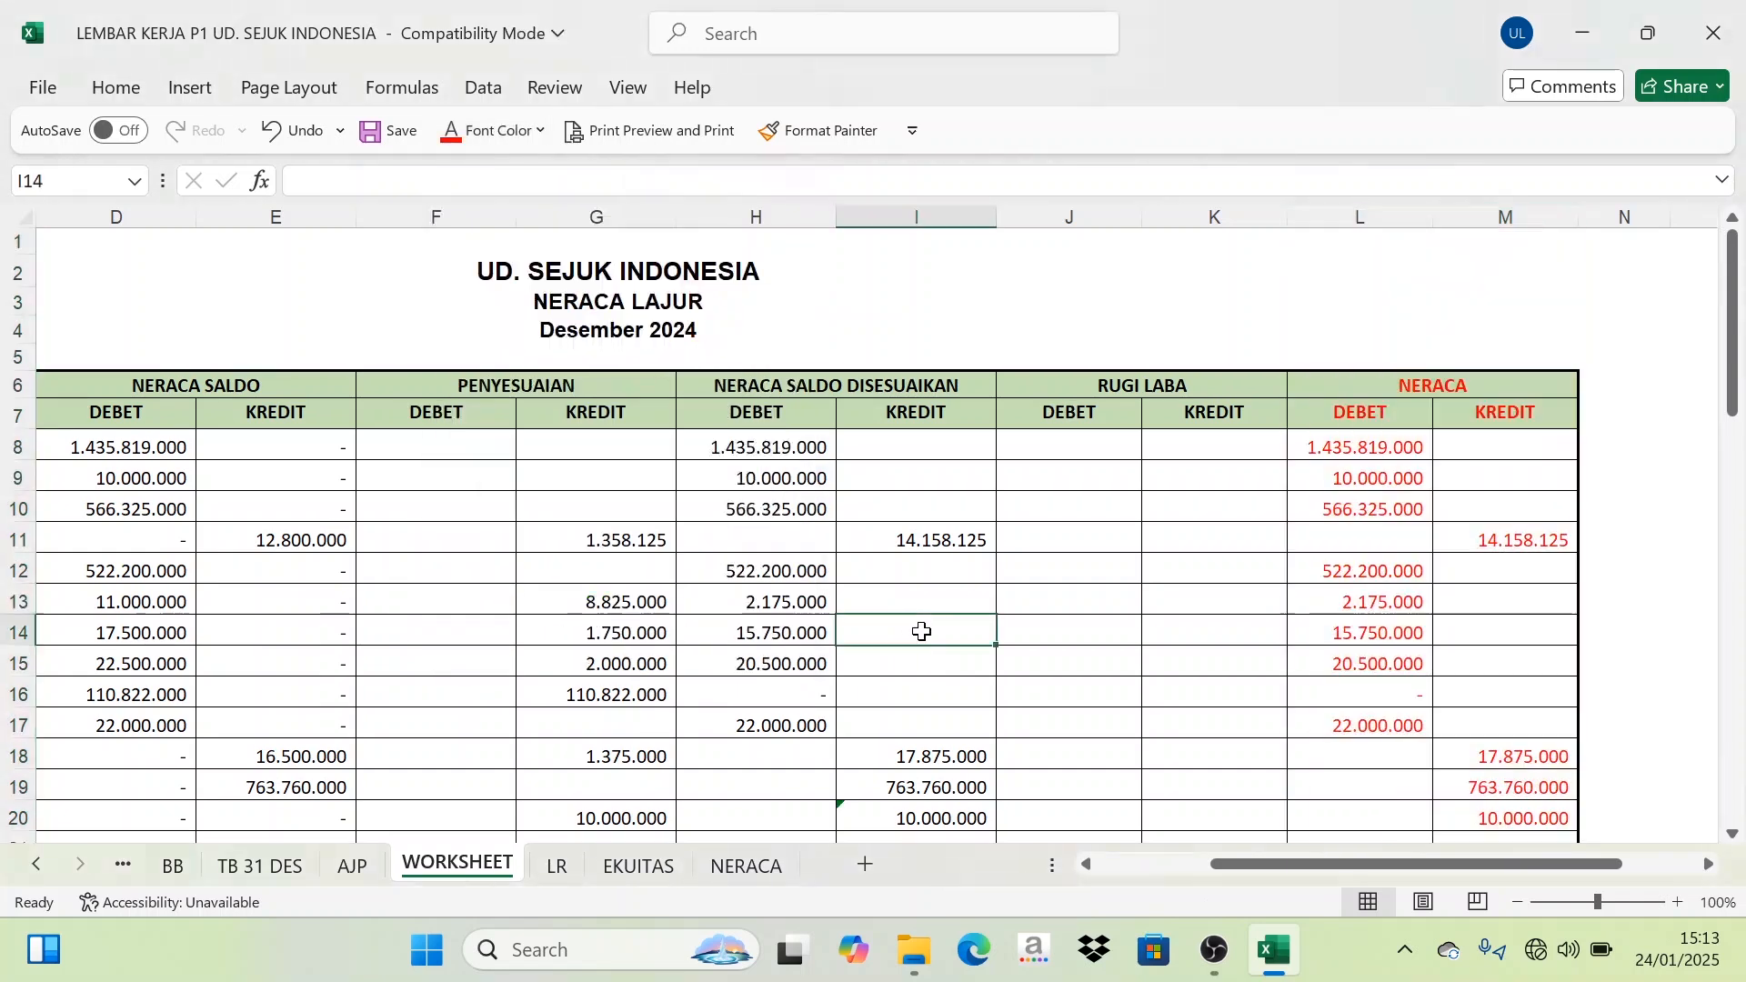
# Step: Check the asset headings on NERACA, and colour the asset account codes and names 1-1100 to 1-2110 on WORKSHEET red
pyautogui.click(745, 868)
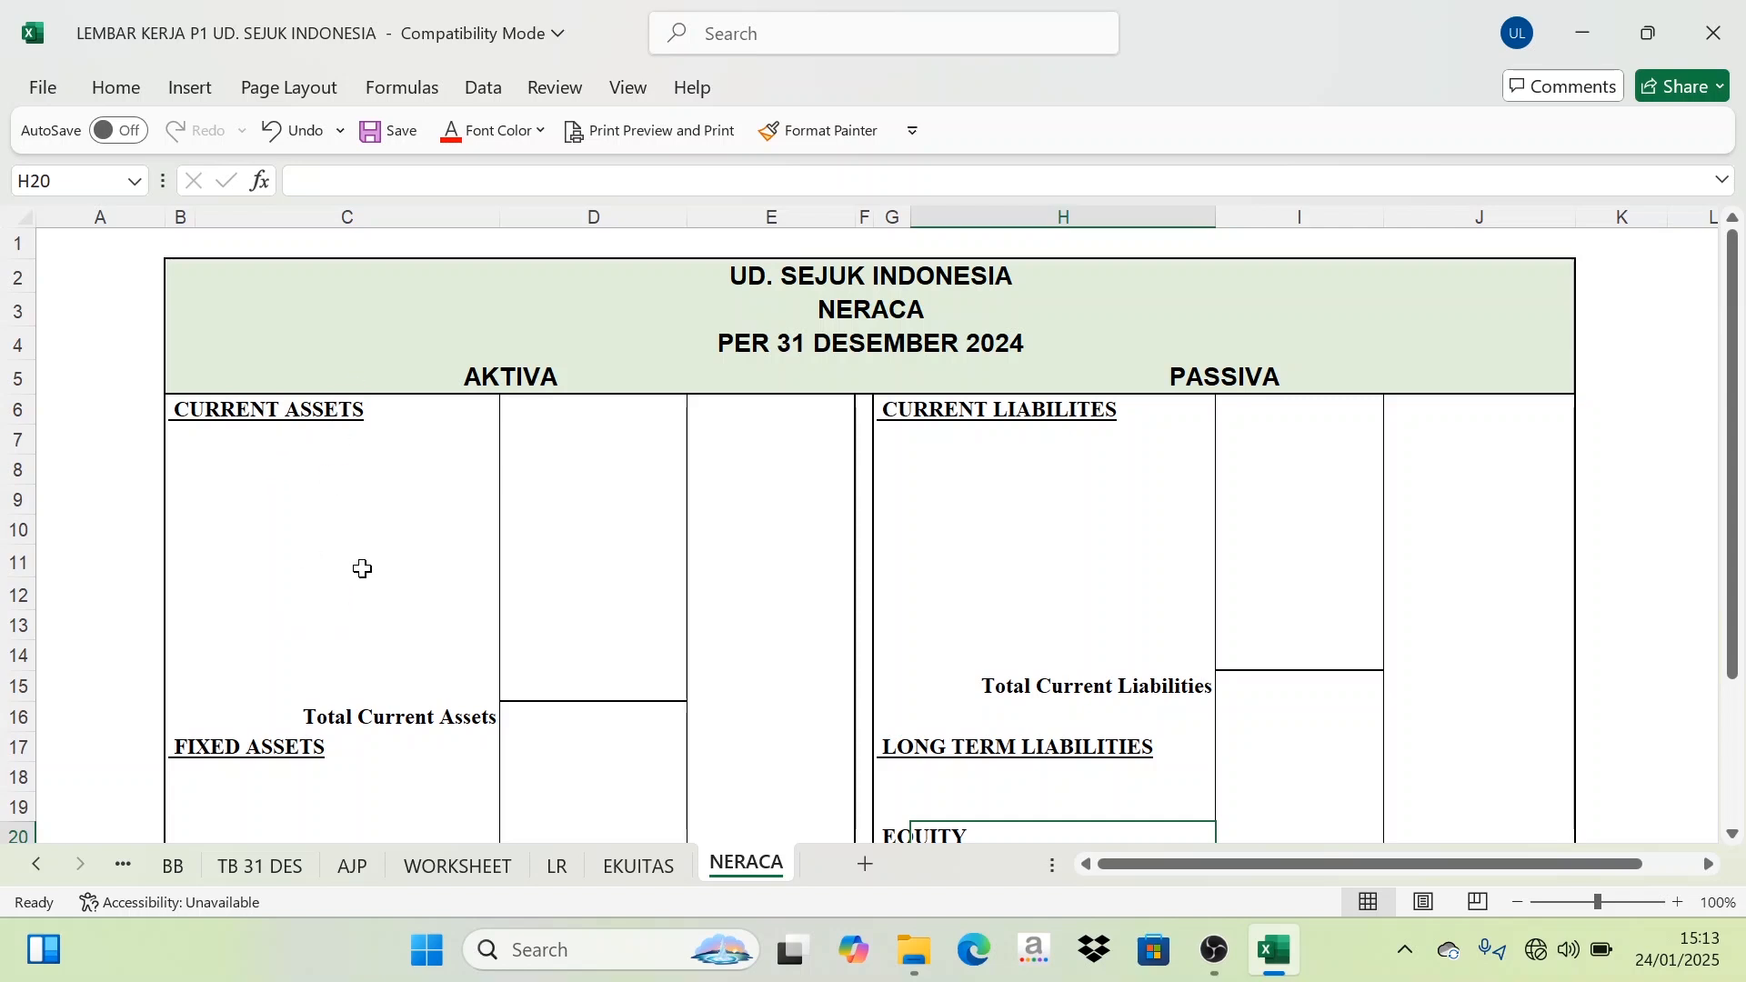
pyautogui.click(296, 403)
pyautogui.click(238, 753)
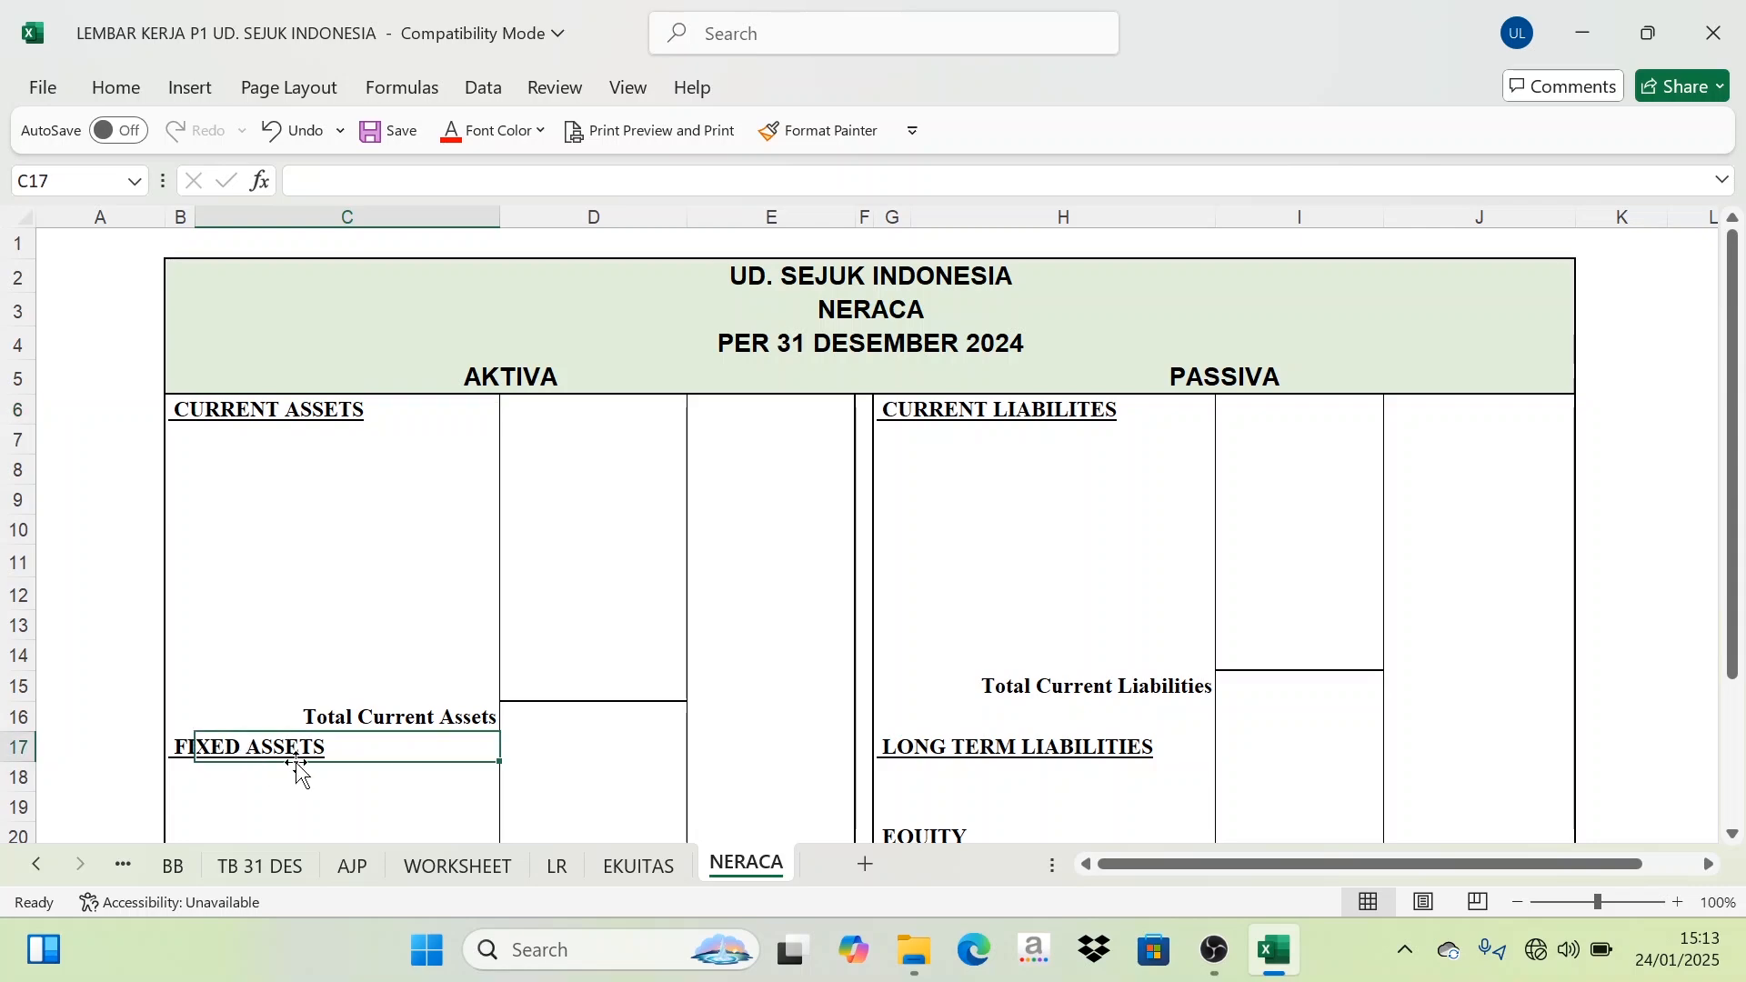
pyautogui.scroll(-1, 301, 771)
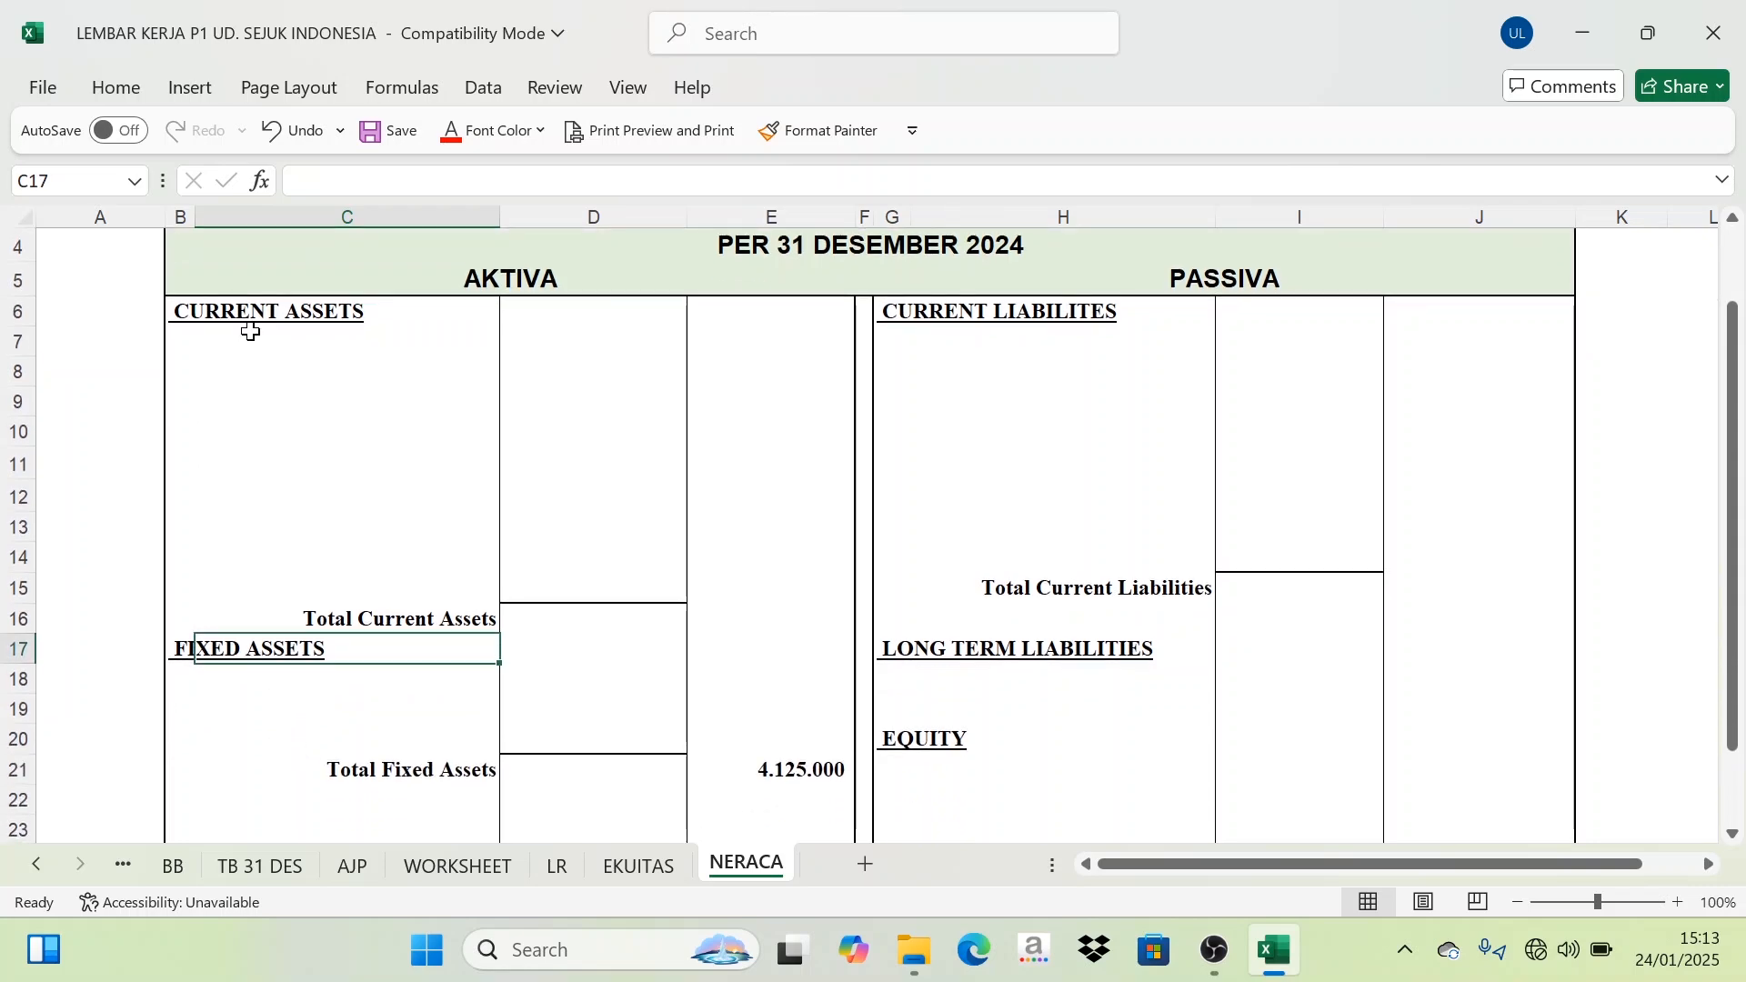
pyautogui.click(476, 870)
pyautogui.moveTo(1491, 864); pyautogui.dragTo(1353, 869)
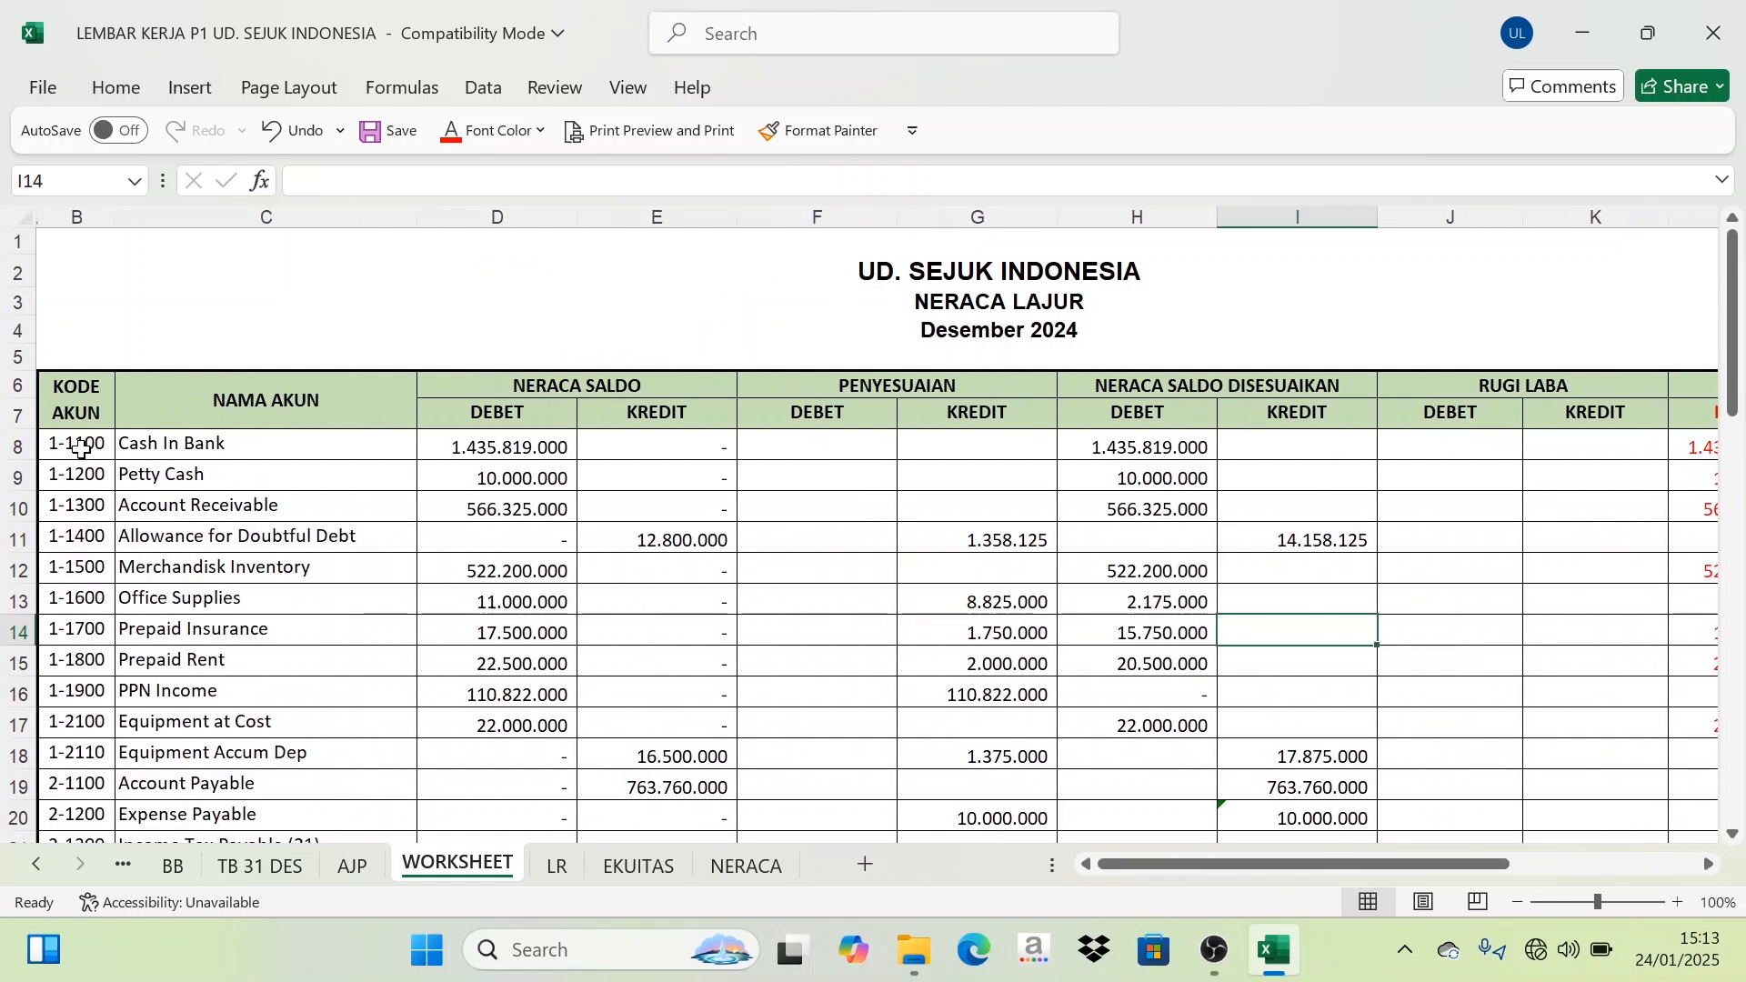
pyautogui.moveTo(80, 445); pyautogui.dragTo(177, 744)
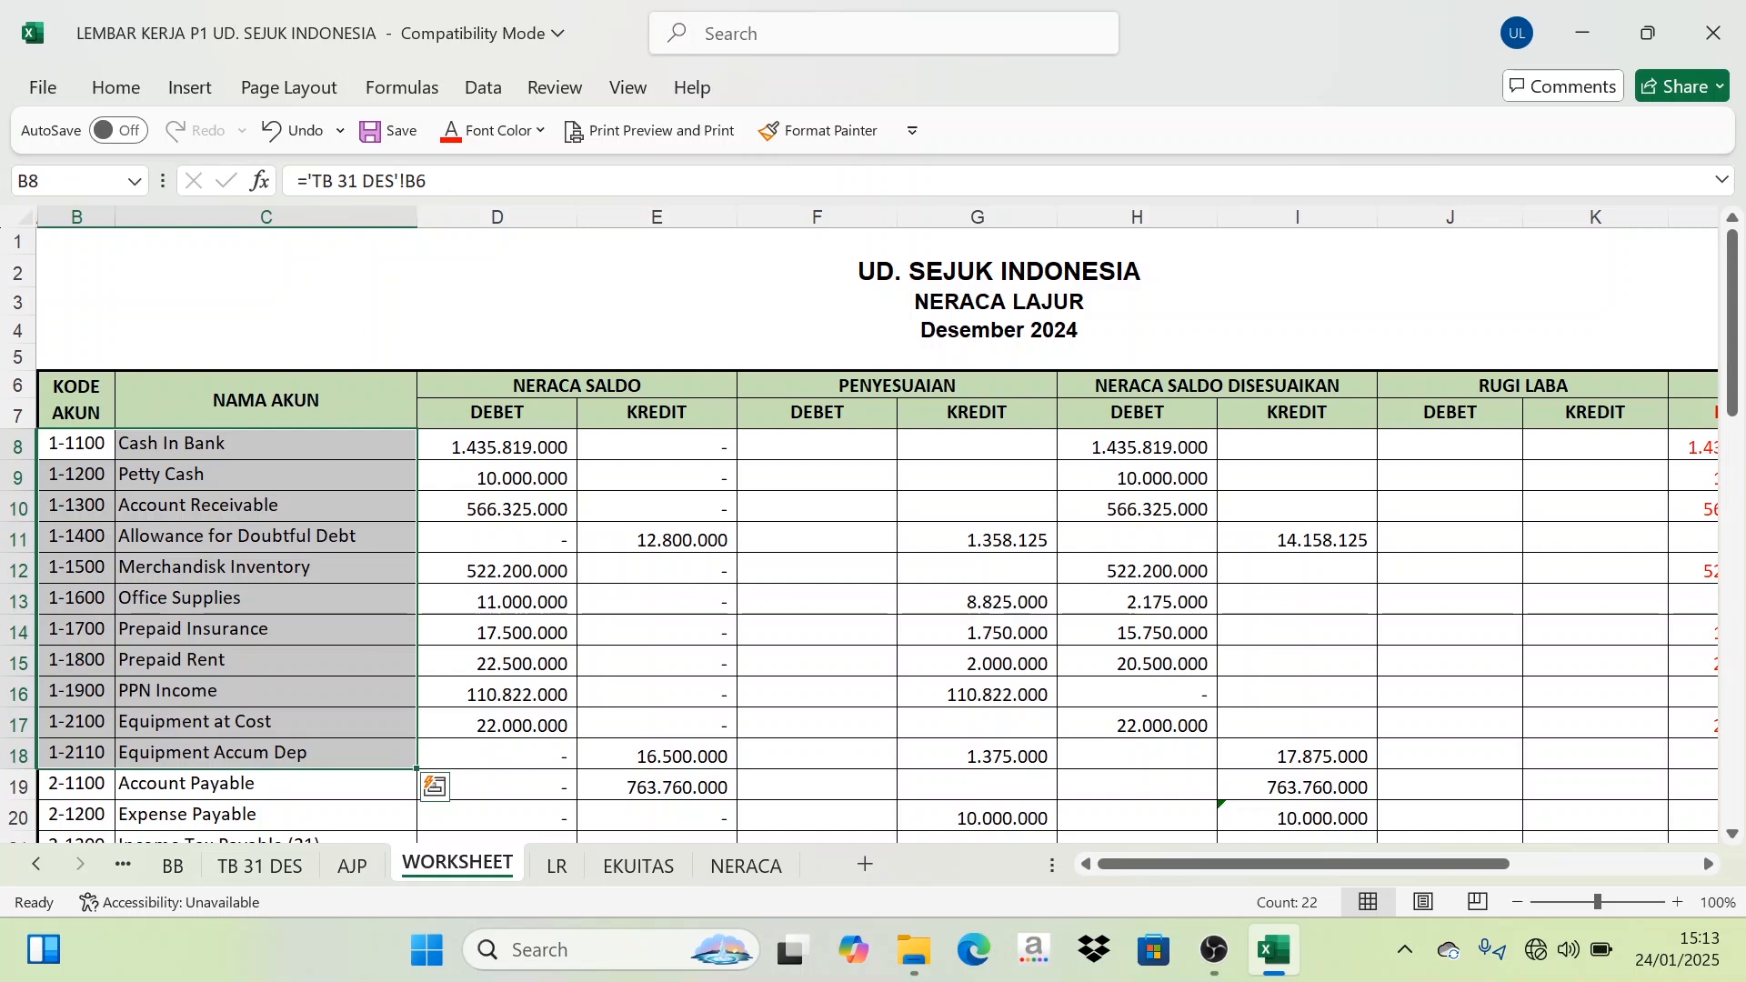
pyautogui.click(455, 144)
pyautogui.click(179, 635)
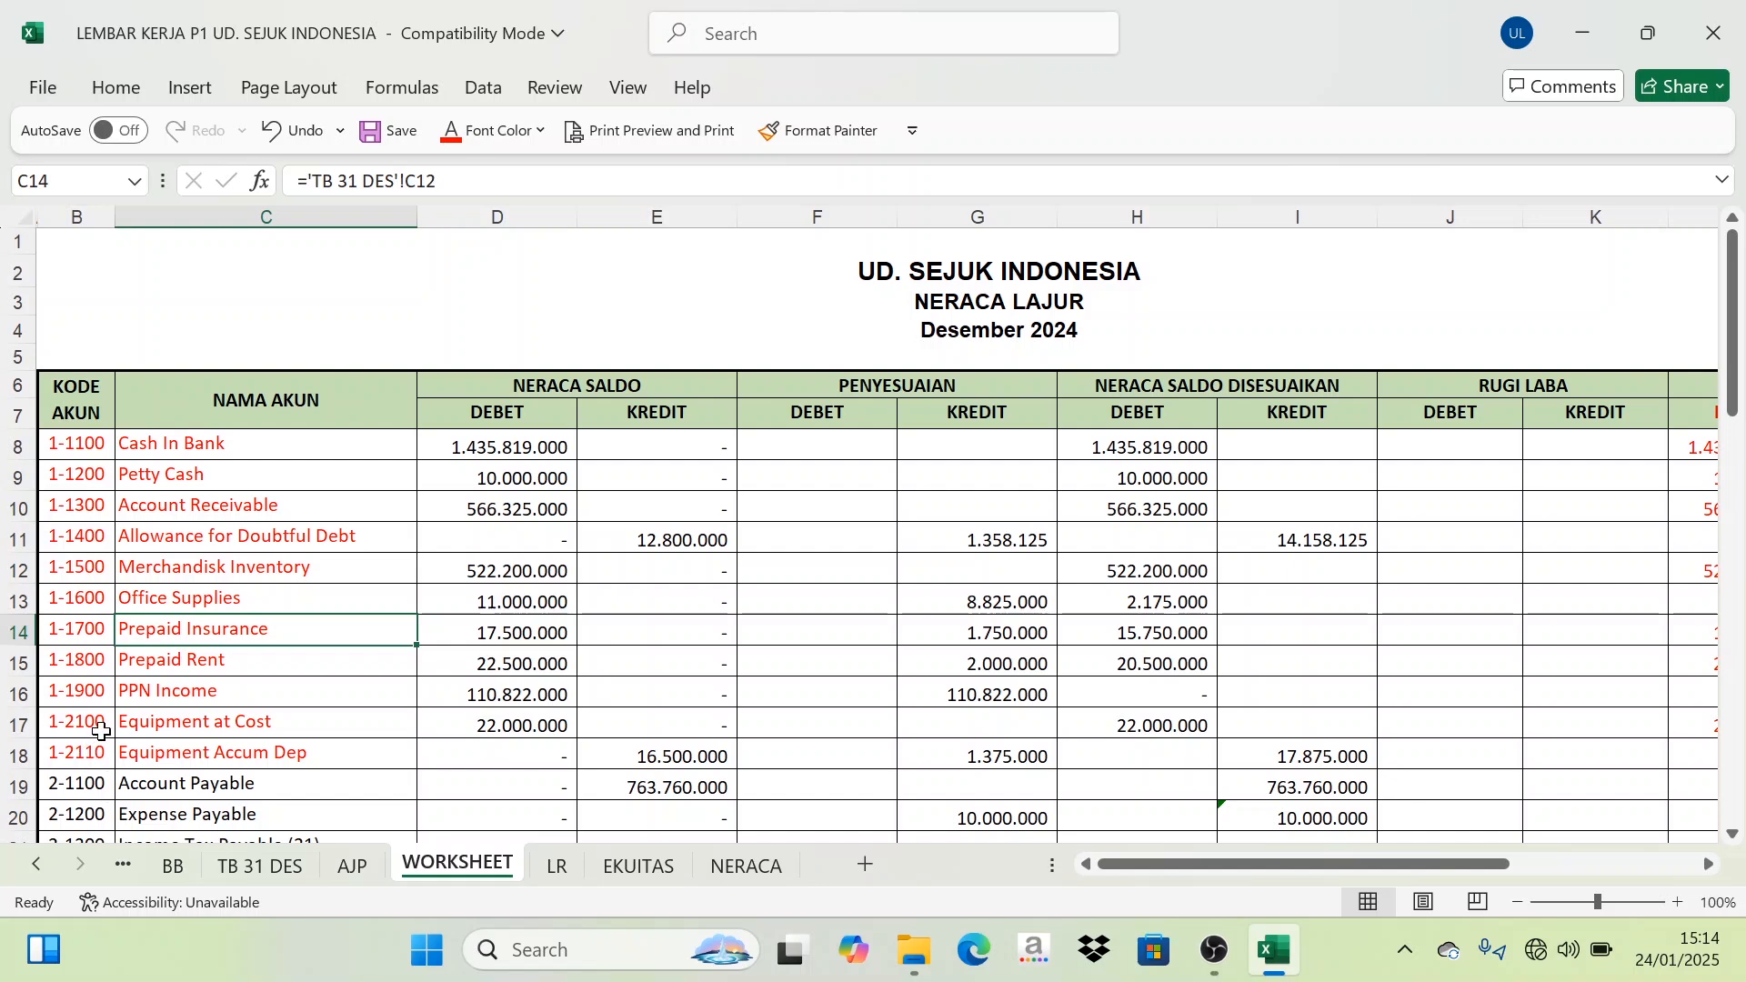
# Step: Colour the current asset account names from Cash In Bank to PPN Income (C8:C16) blue
pyautogui.moveTo(146, 448); pyautogui.dragTo(148, 691)
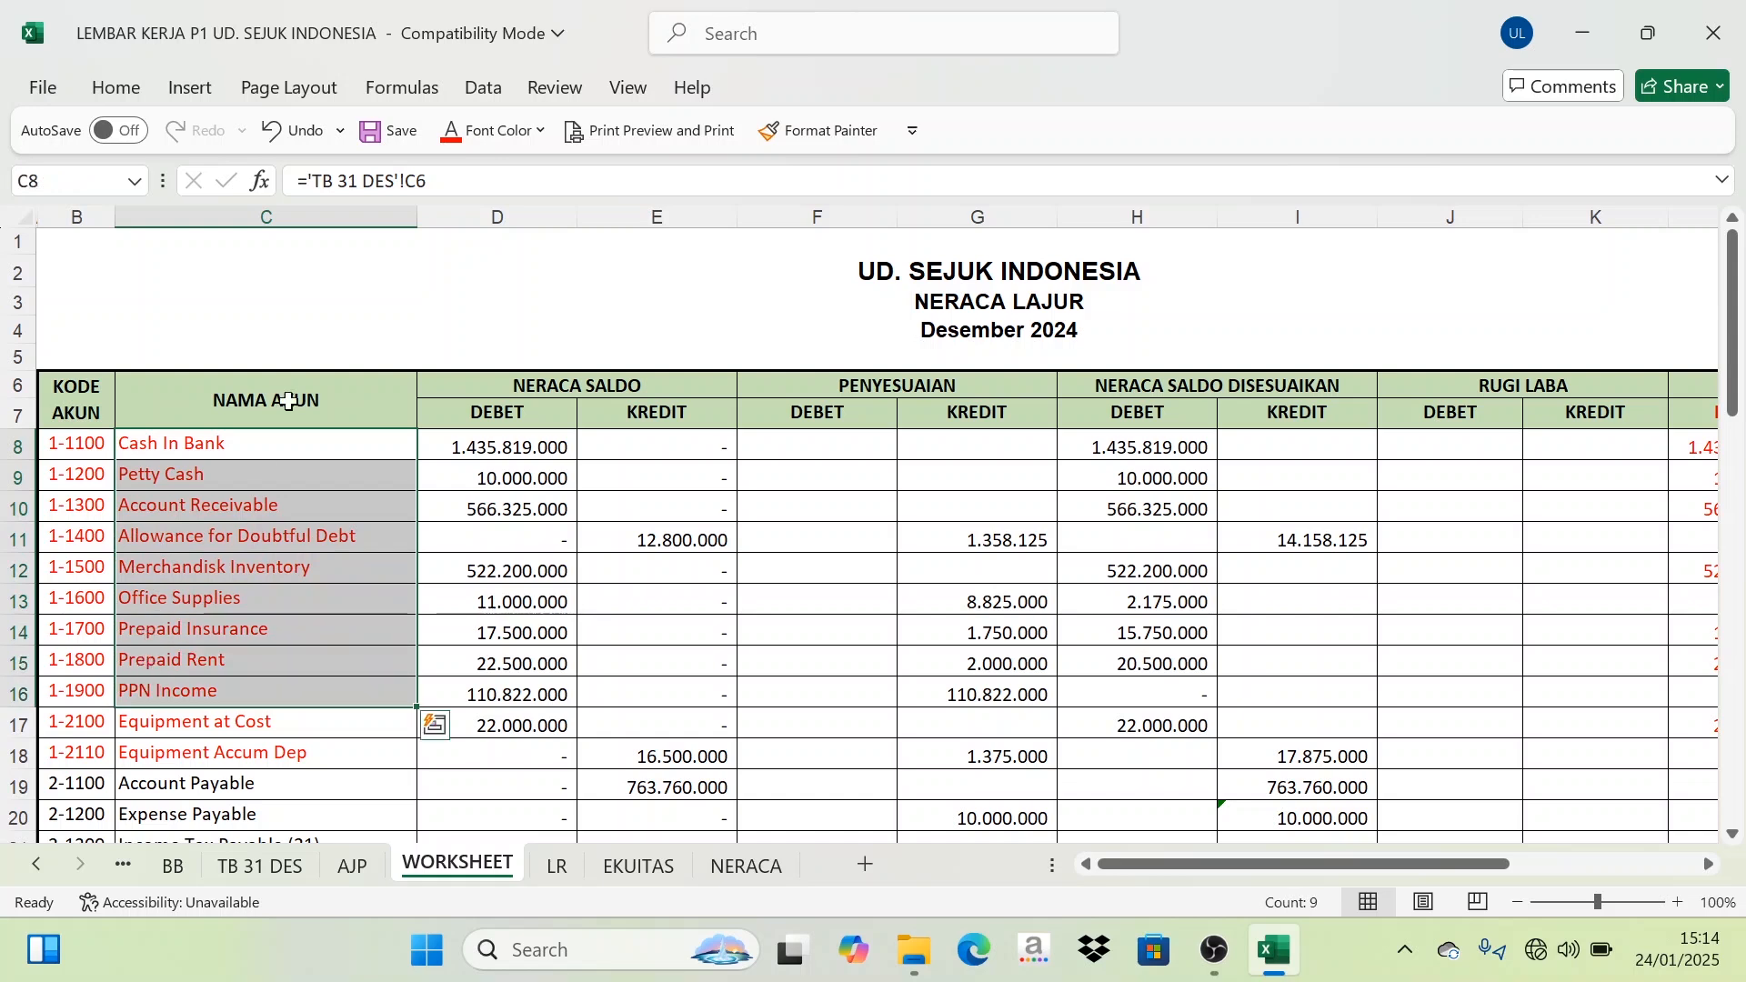
pyautogui.click(542, 129)
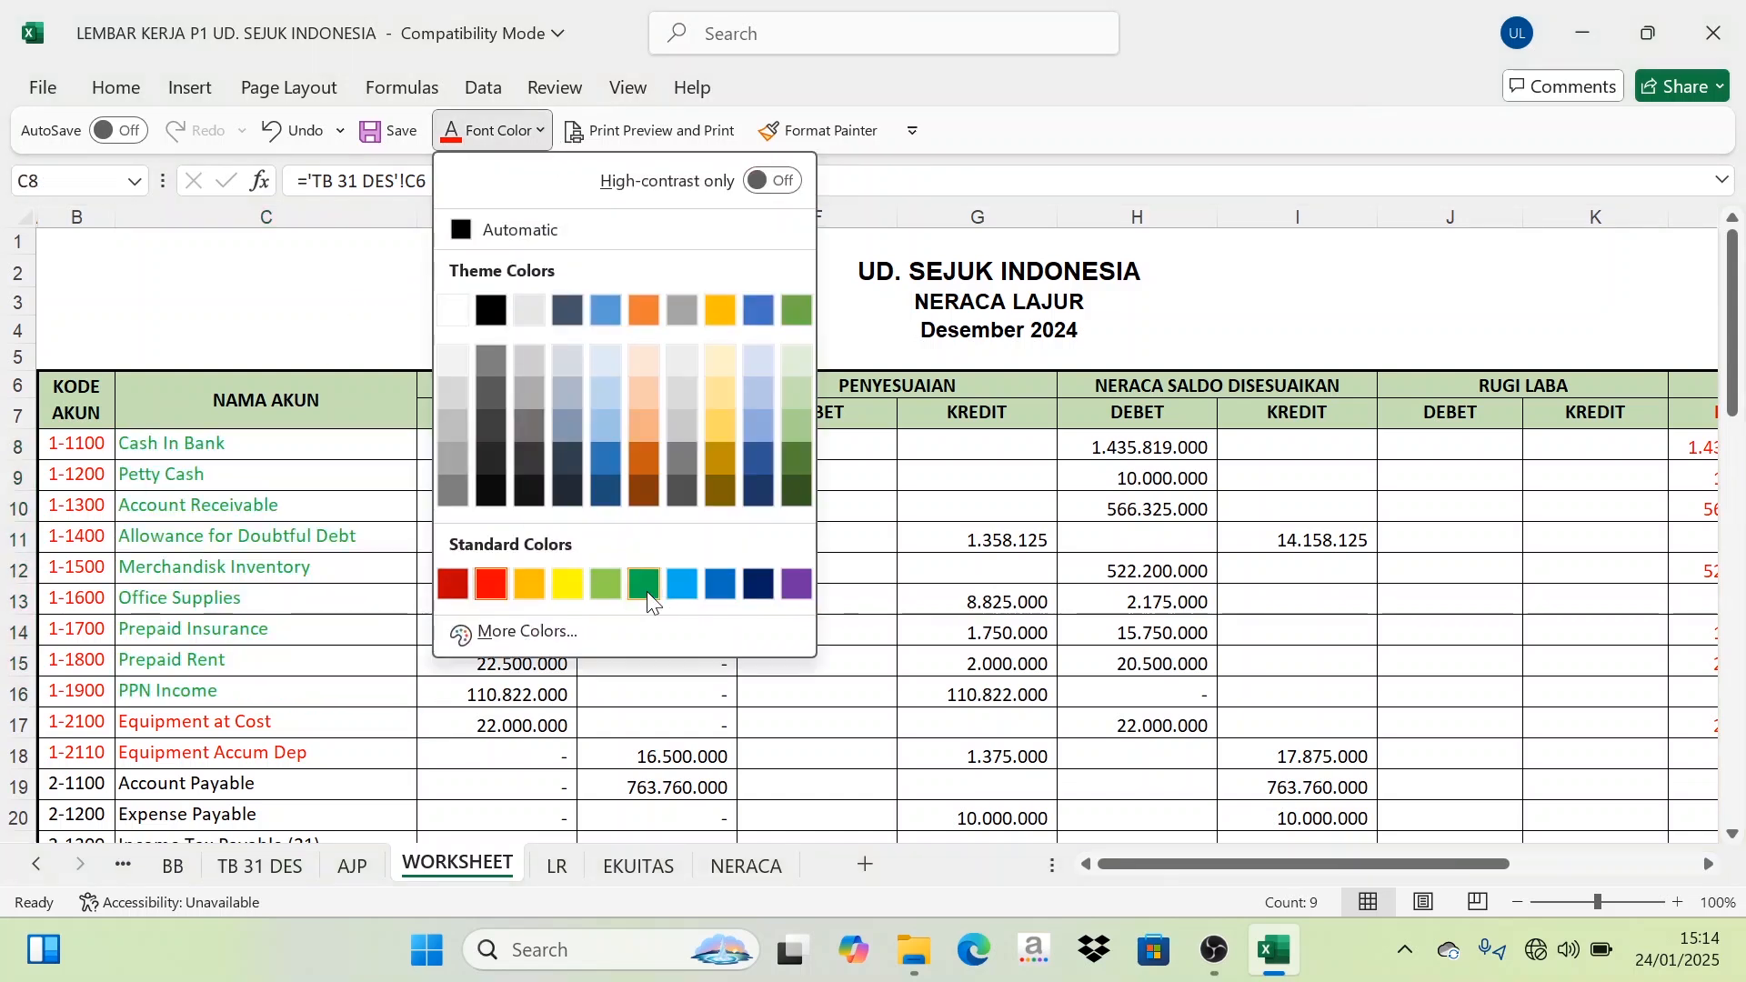
pyautogui.click(711, 589)
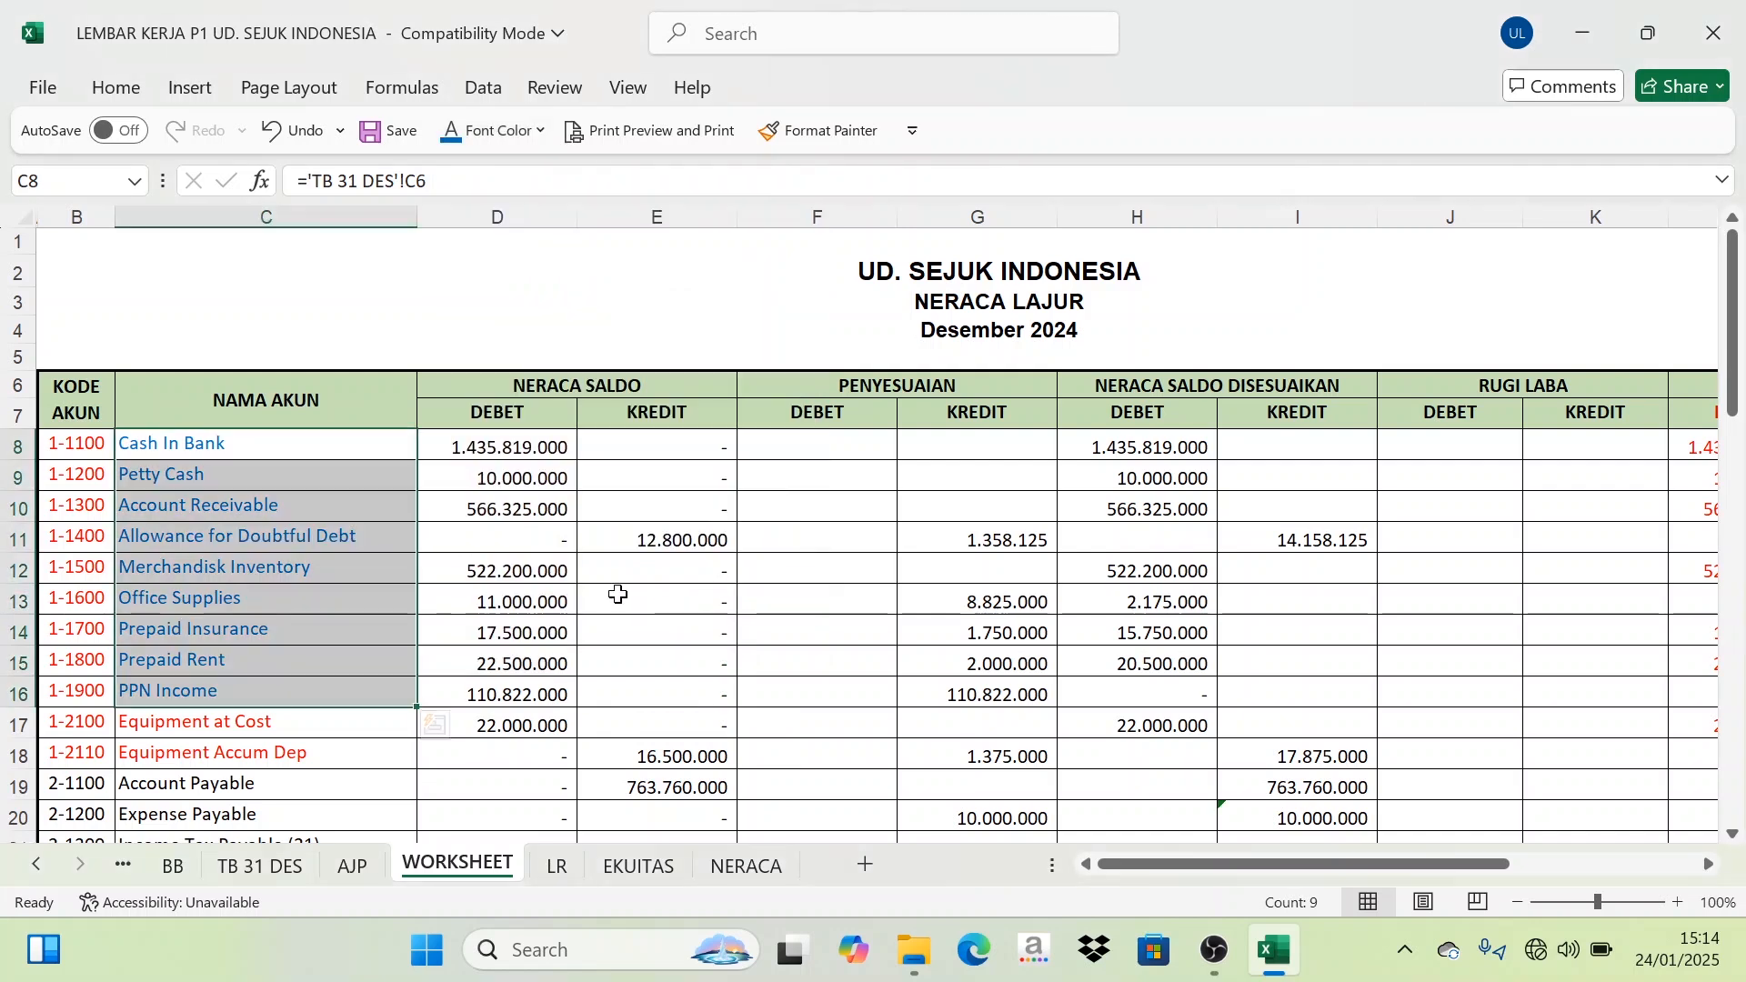
pyautogui.click(178, 628)
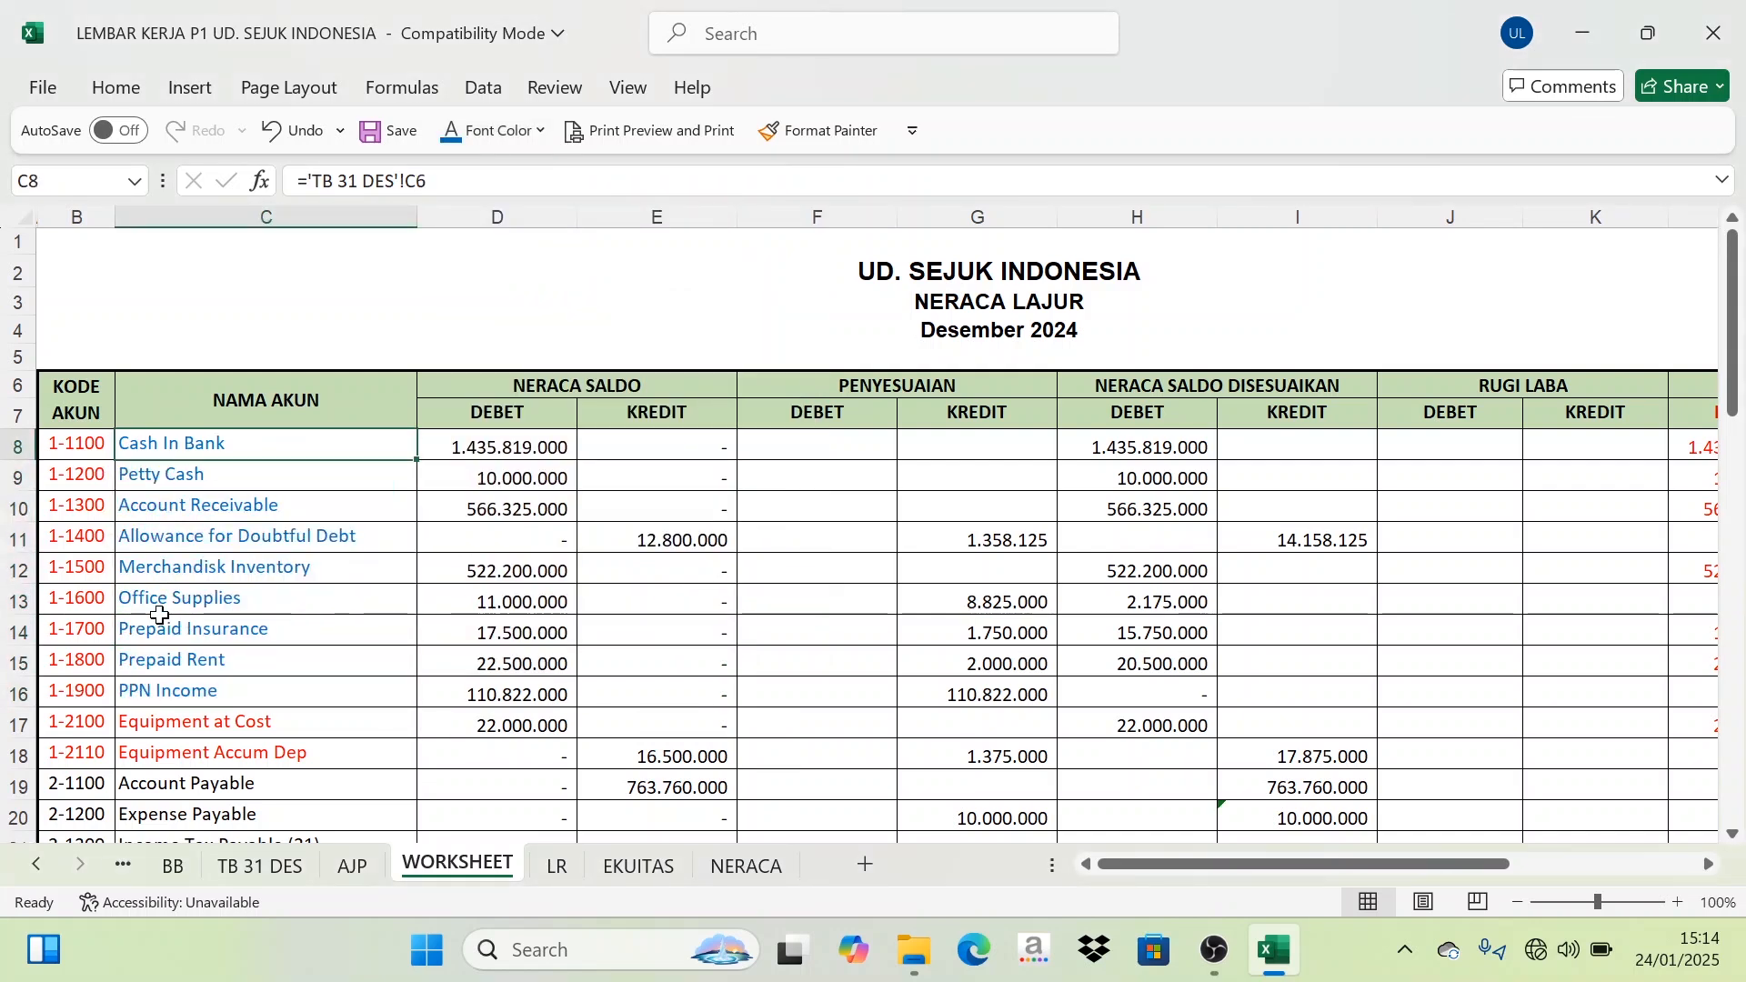
# Step: Compare the fixed asset accounts 1-2100 and 1-2110 with the current asset accounts in the WORKSHEET account list
pyautogui.click(179, 695)
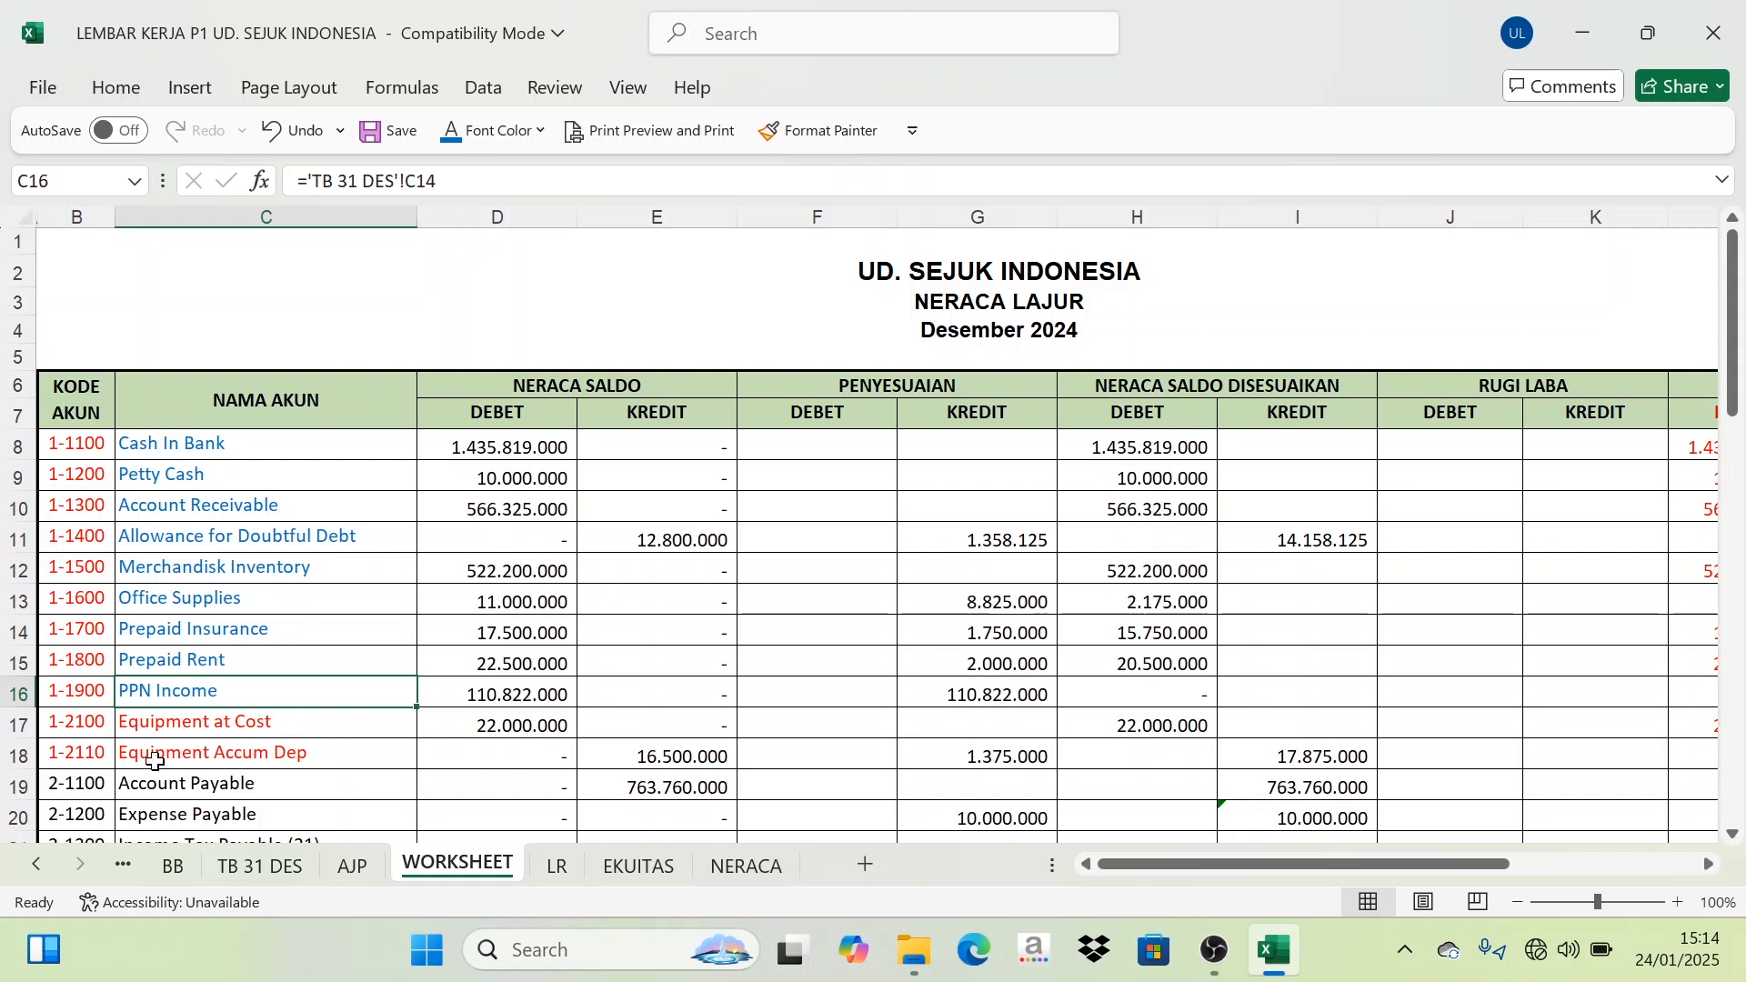
pyautogui.click(69, 723)
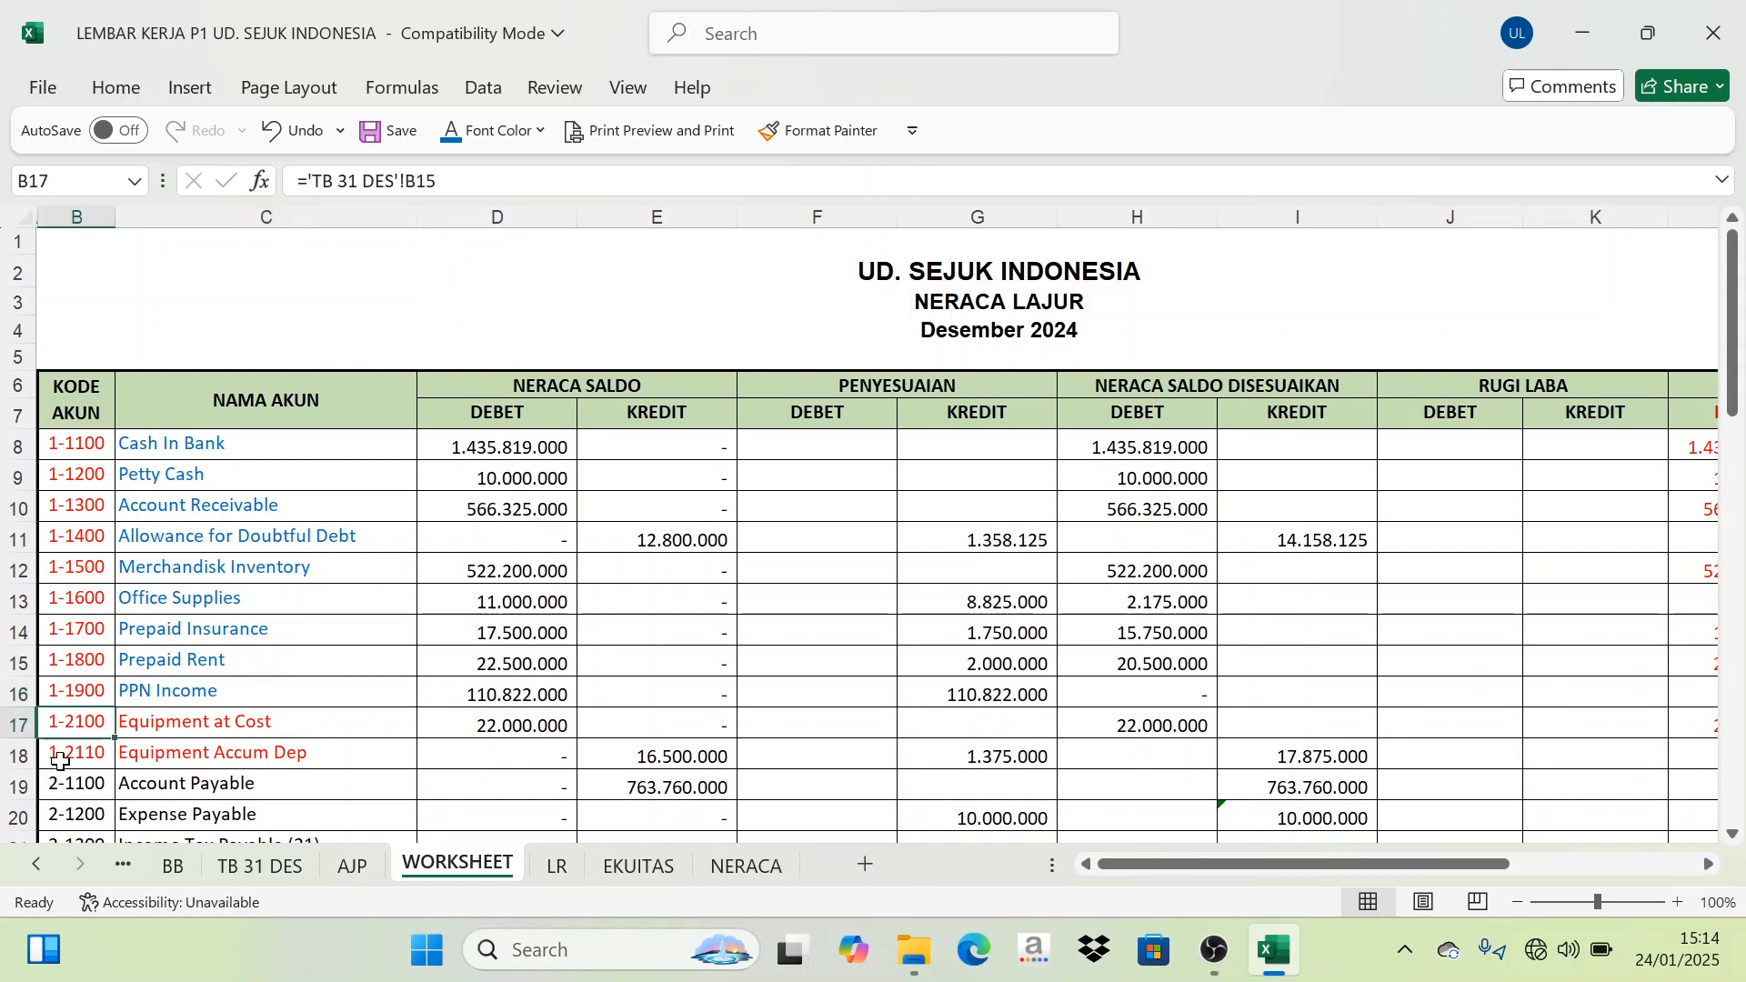
pyautogui.click(60, 760)
pyautogui.click(73, 725)
pyautogui.click(73, 752)
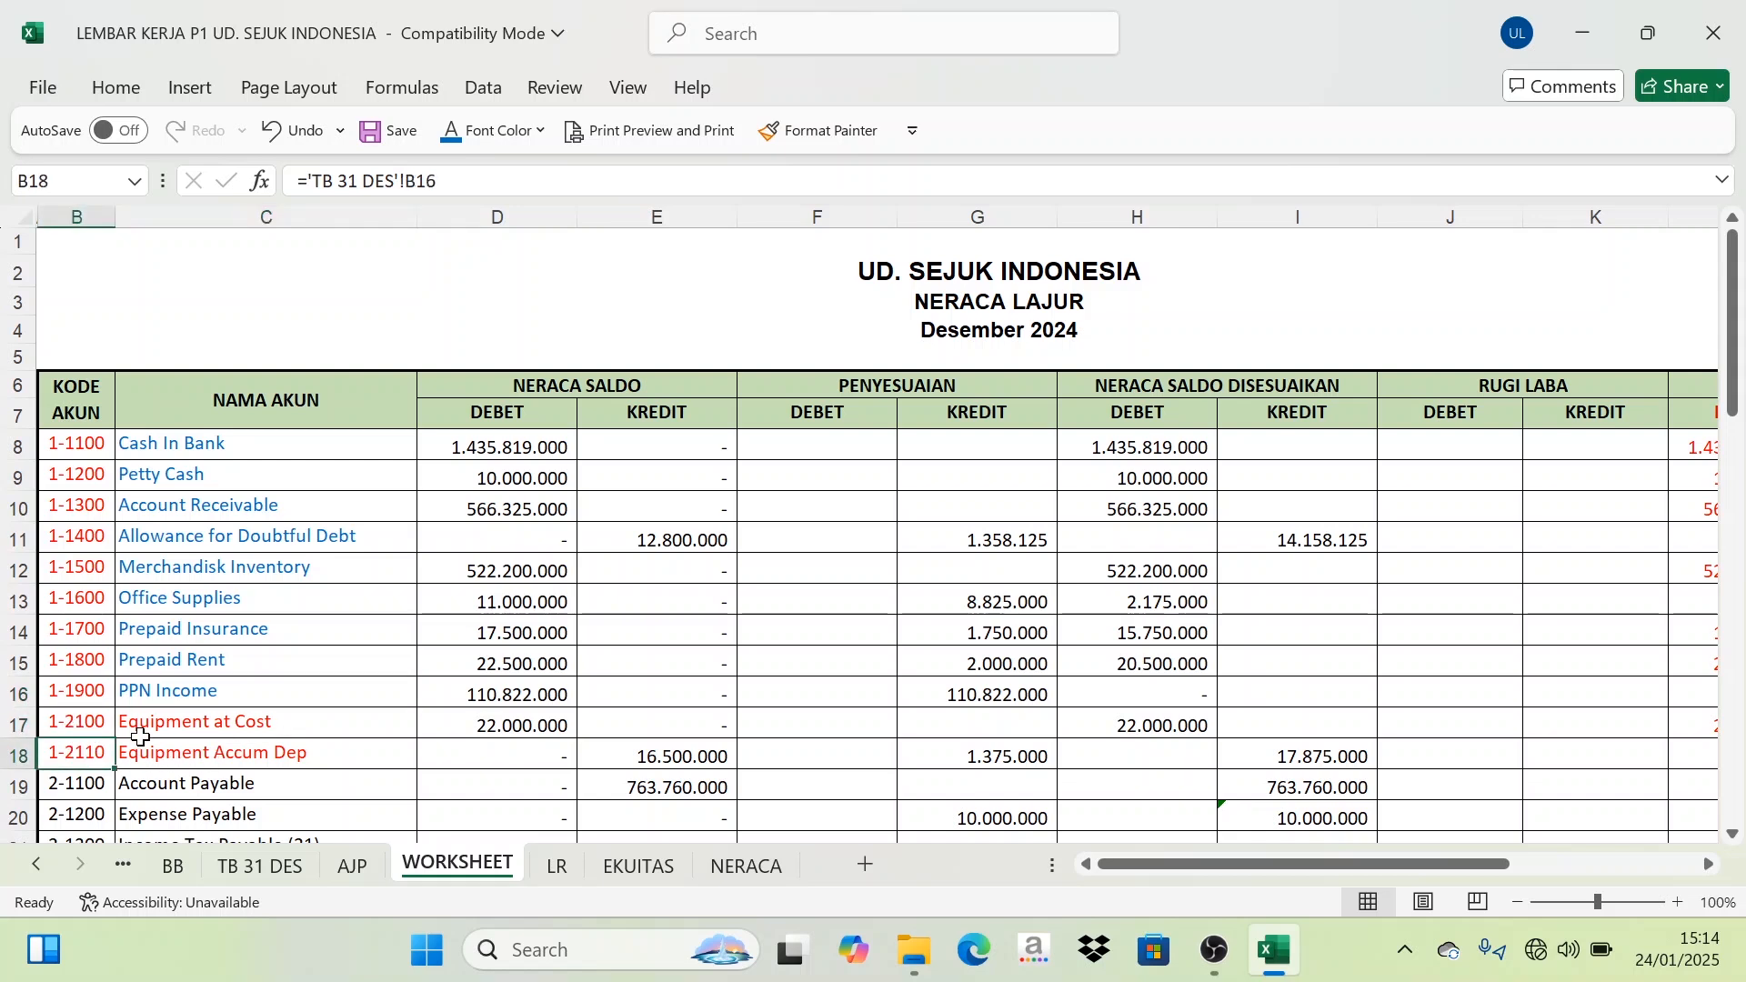
pyautogui.moveTo(164, 725); pyautogui.dragTo(173, 753)
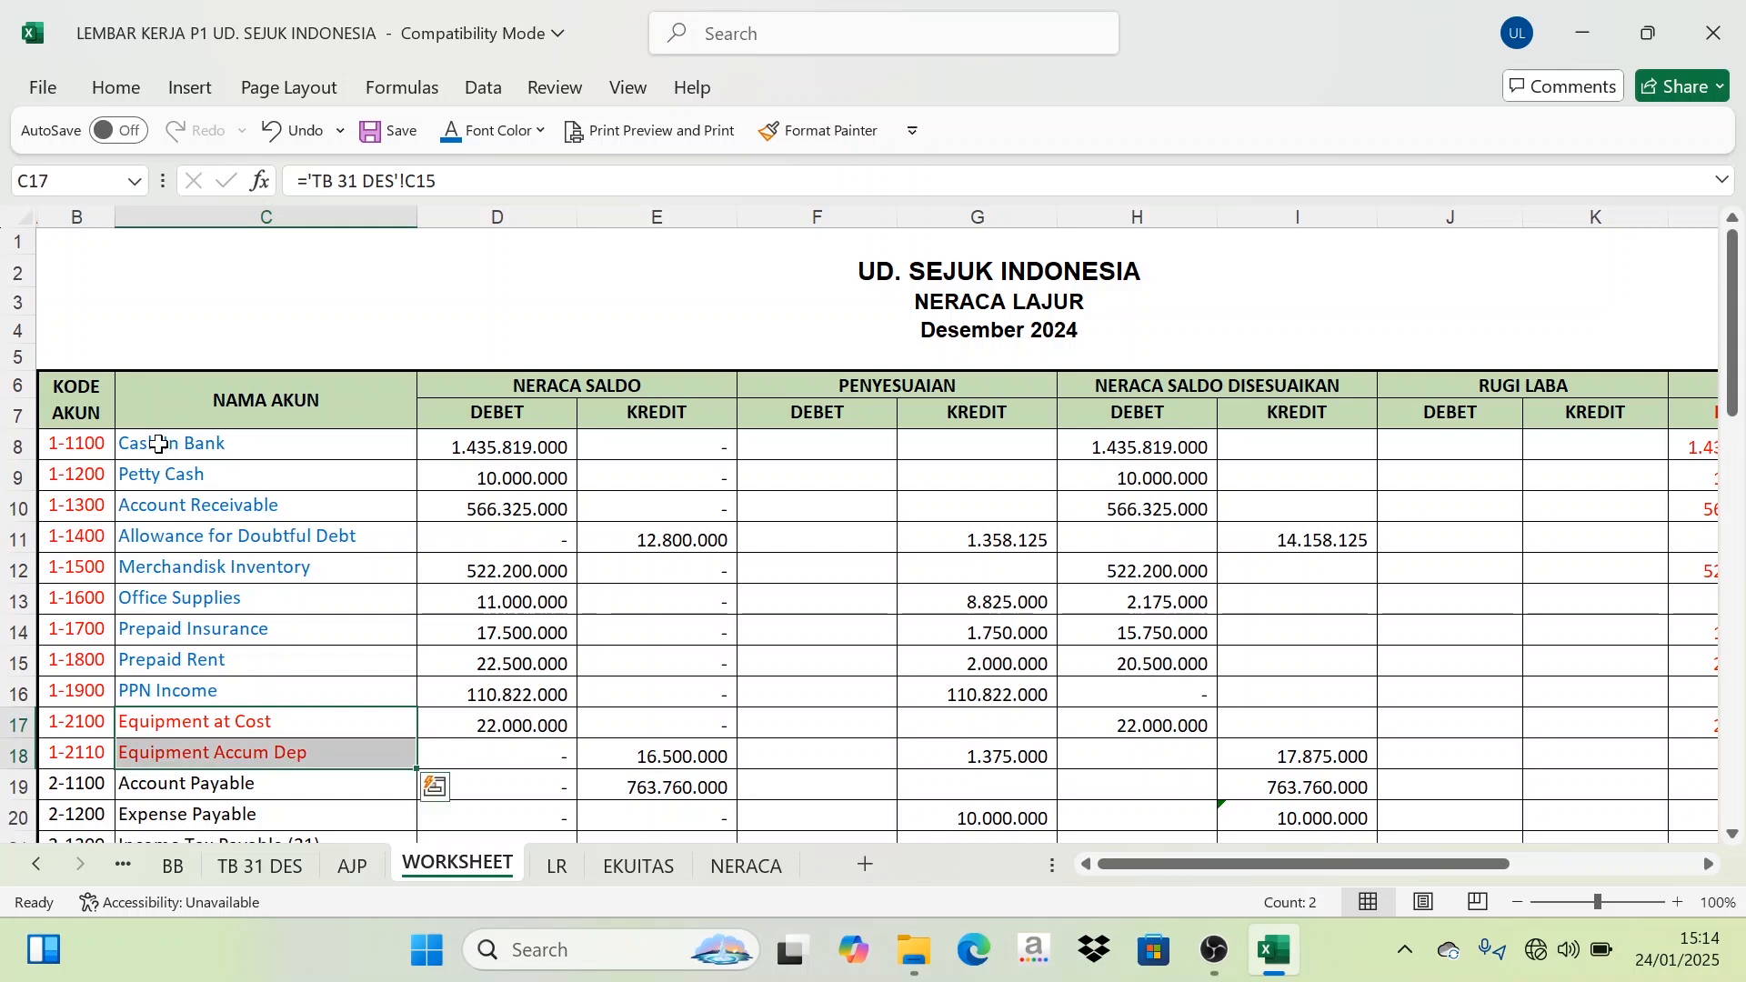
pyautogui.moveTo(164, 447); pyautogui.dragTo(205, 684)
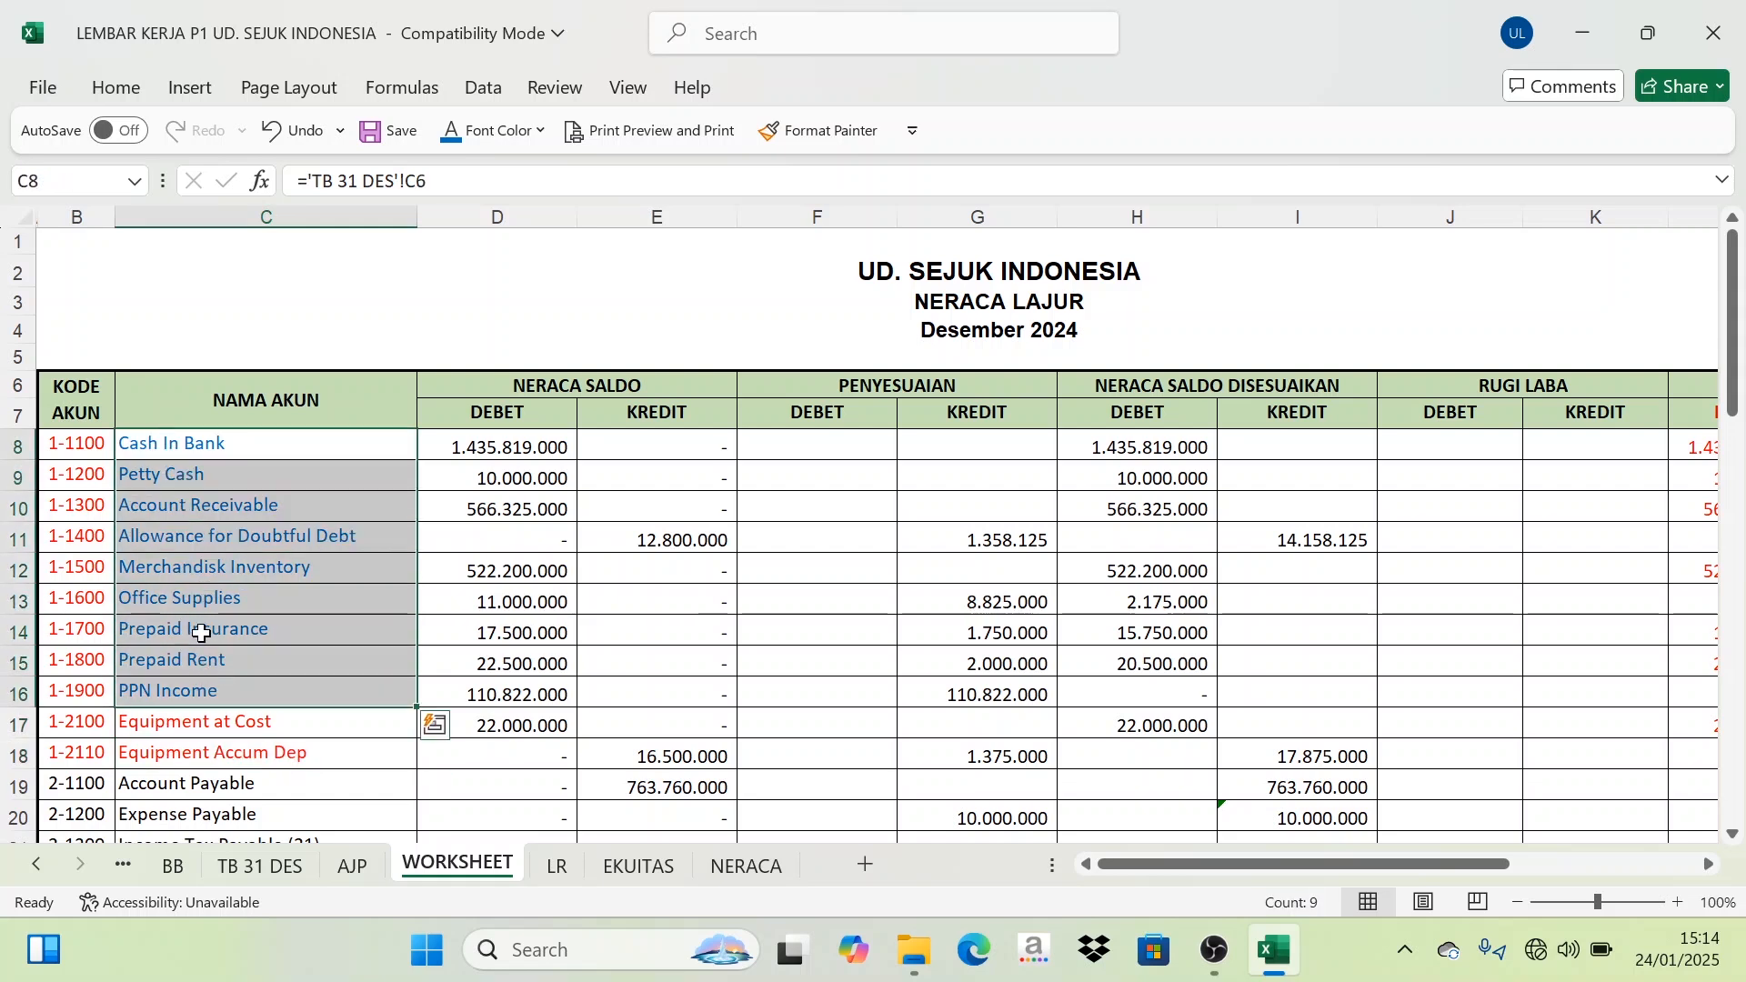
# Step: On the NERACA sheet, set the font colour of the current asset names in C7:C15 to Automatic
pyautogui.click(732, 867)
pyautogui.scroll(2, 433, 563)
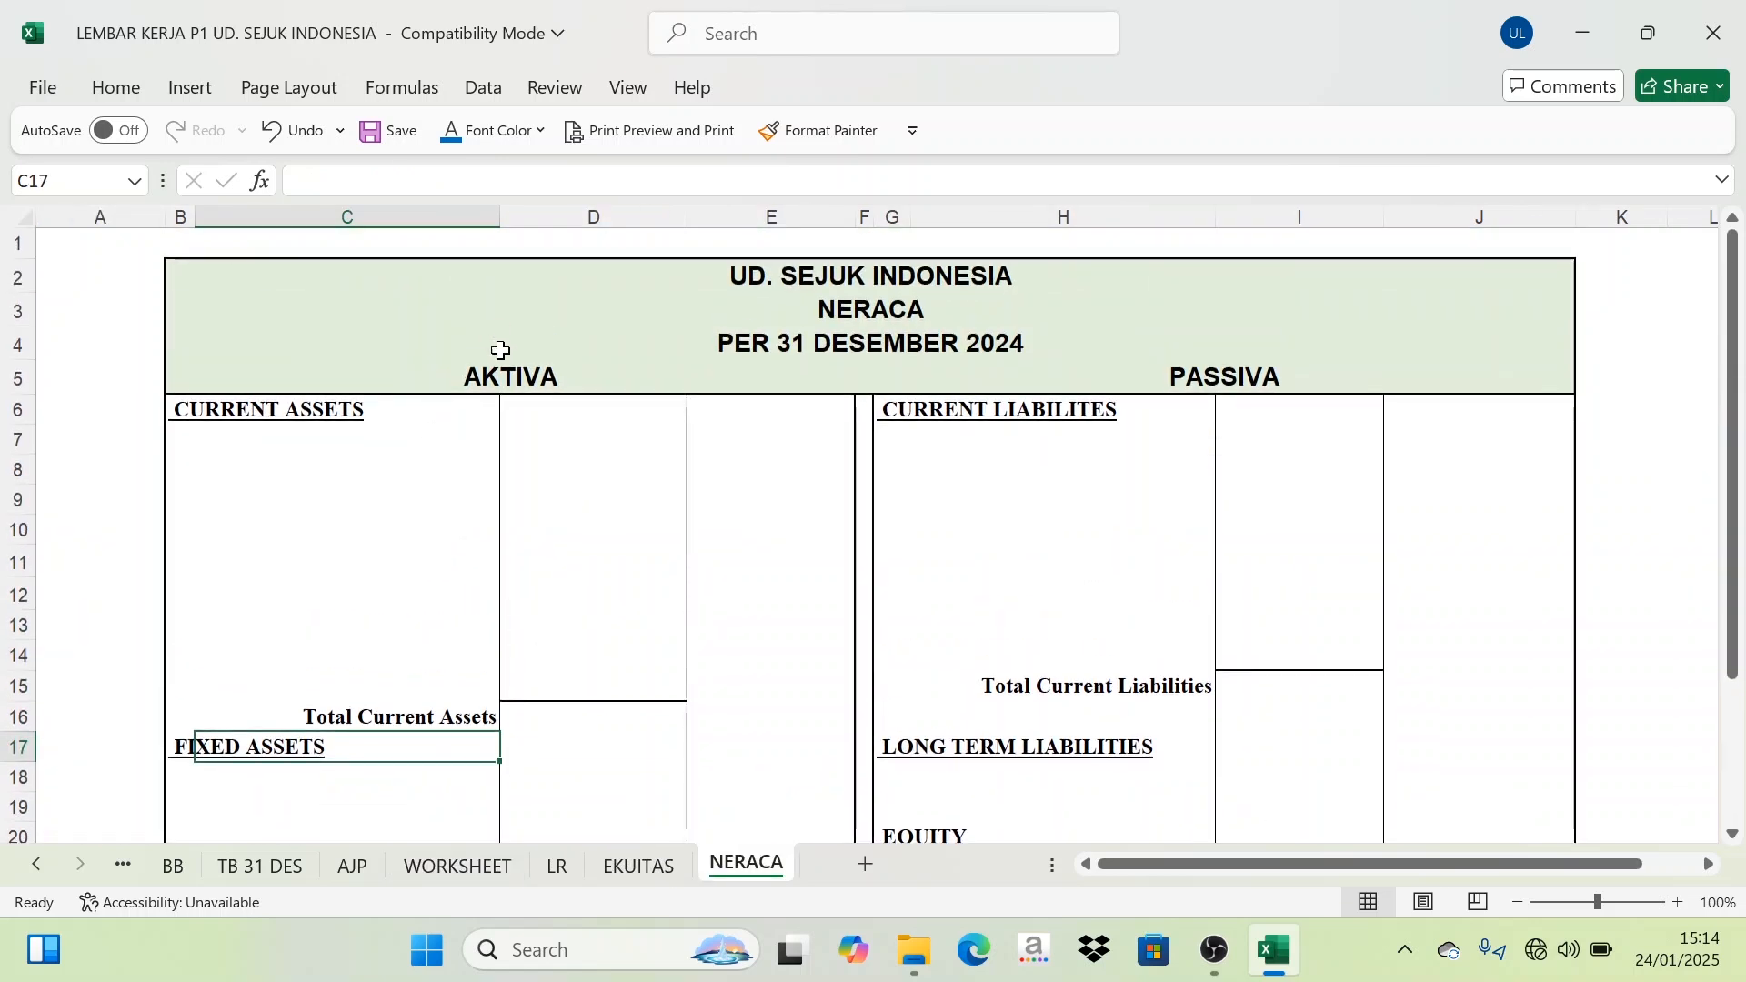
pyautogui.click(209, 444)
pyautogui.moveTo(210, 445); pyautogui.dragTo(242, 677)
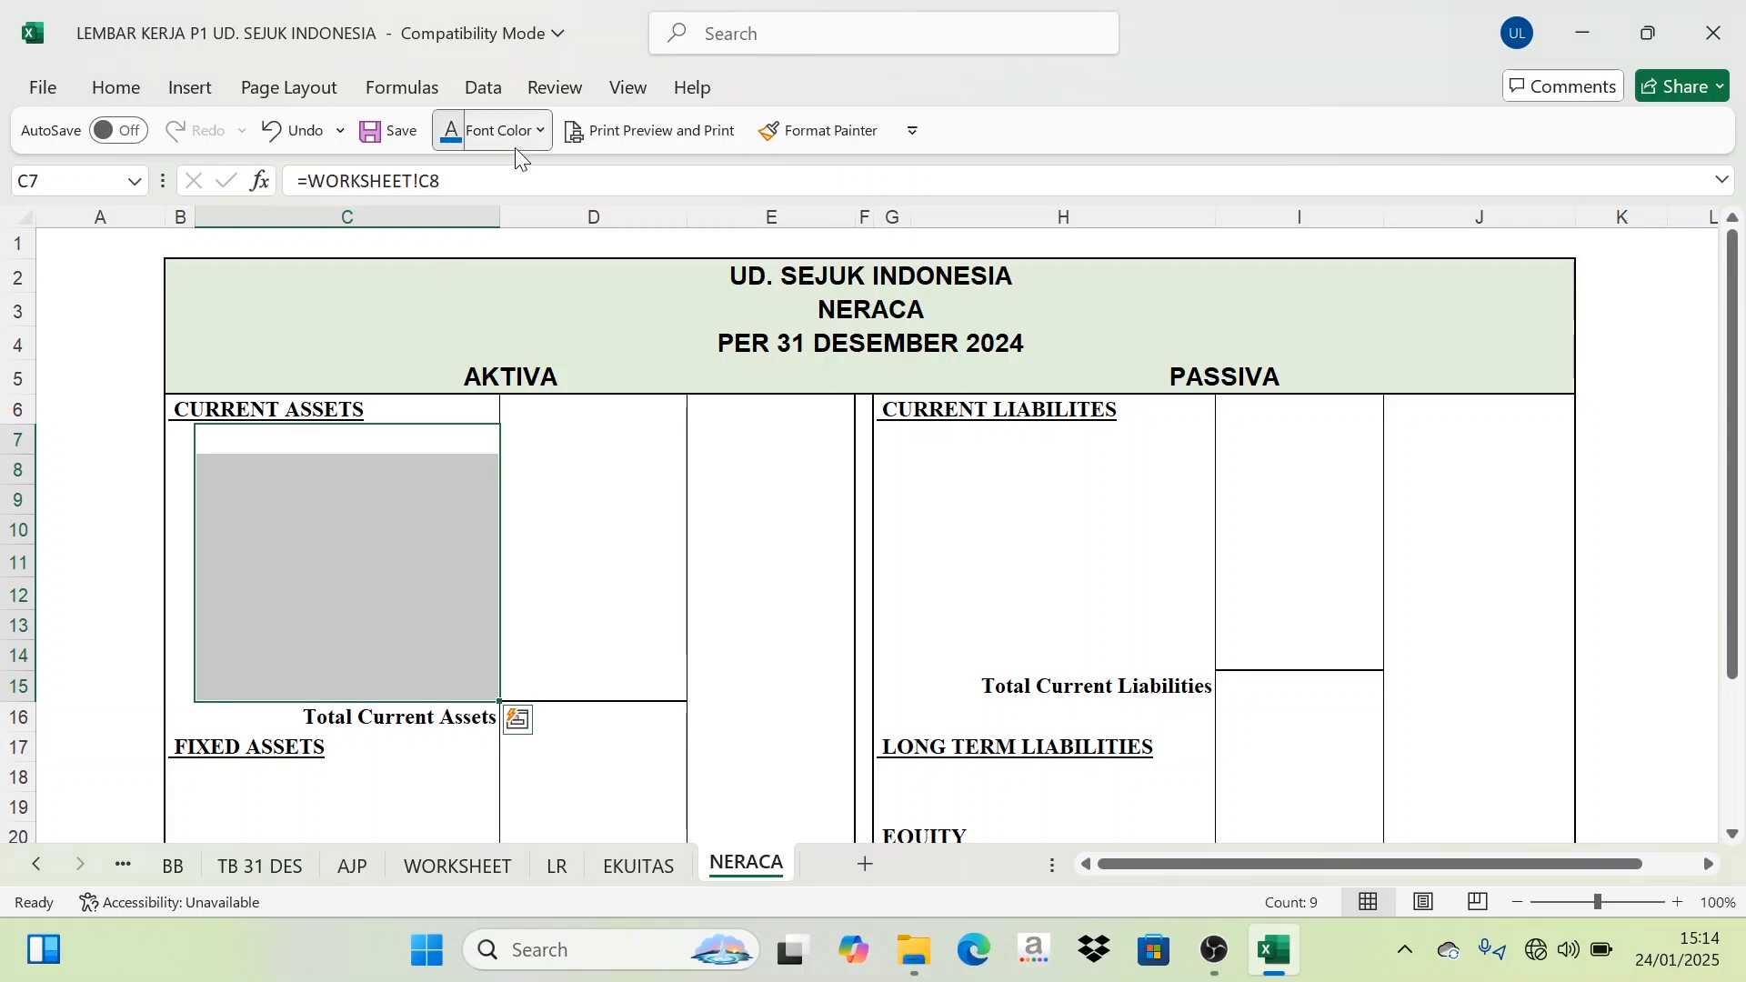
pyautogui.click(540, 130)
pyautogui.click(474, 226)
pyautogui.click(591, 443)
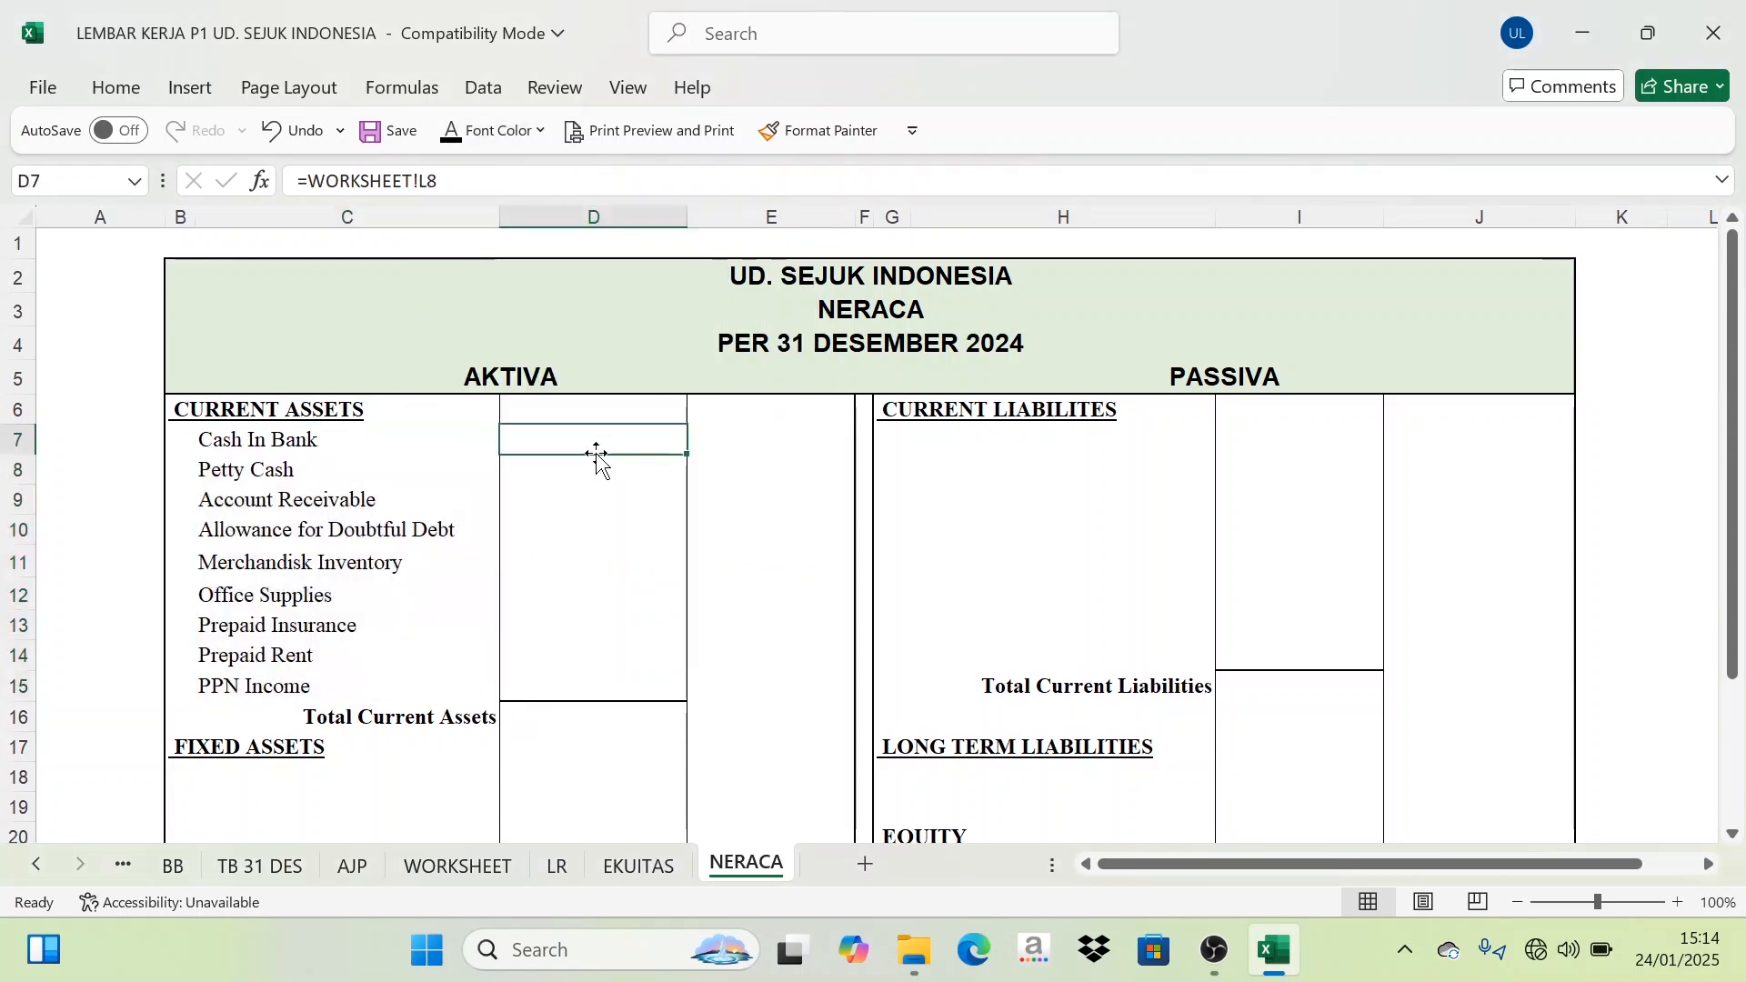
# Step: Examine the NERACA debit and credit columns (L:M) on WORKSHEET for the current asset accounts Cash In Bank to PPN Income
pyautogui.click(411, 869)
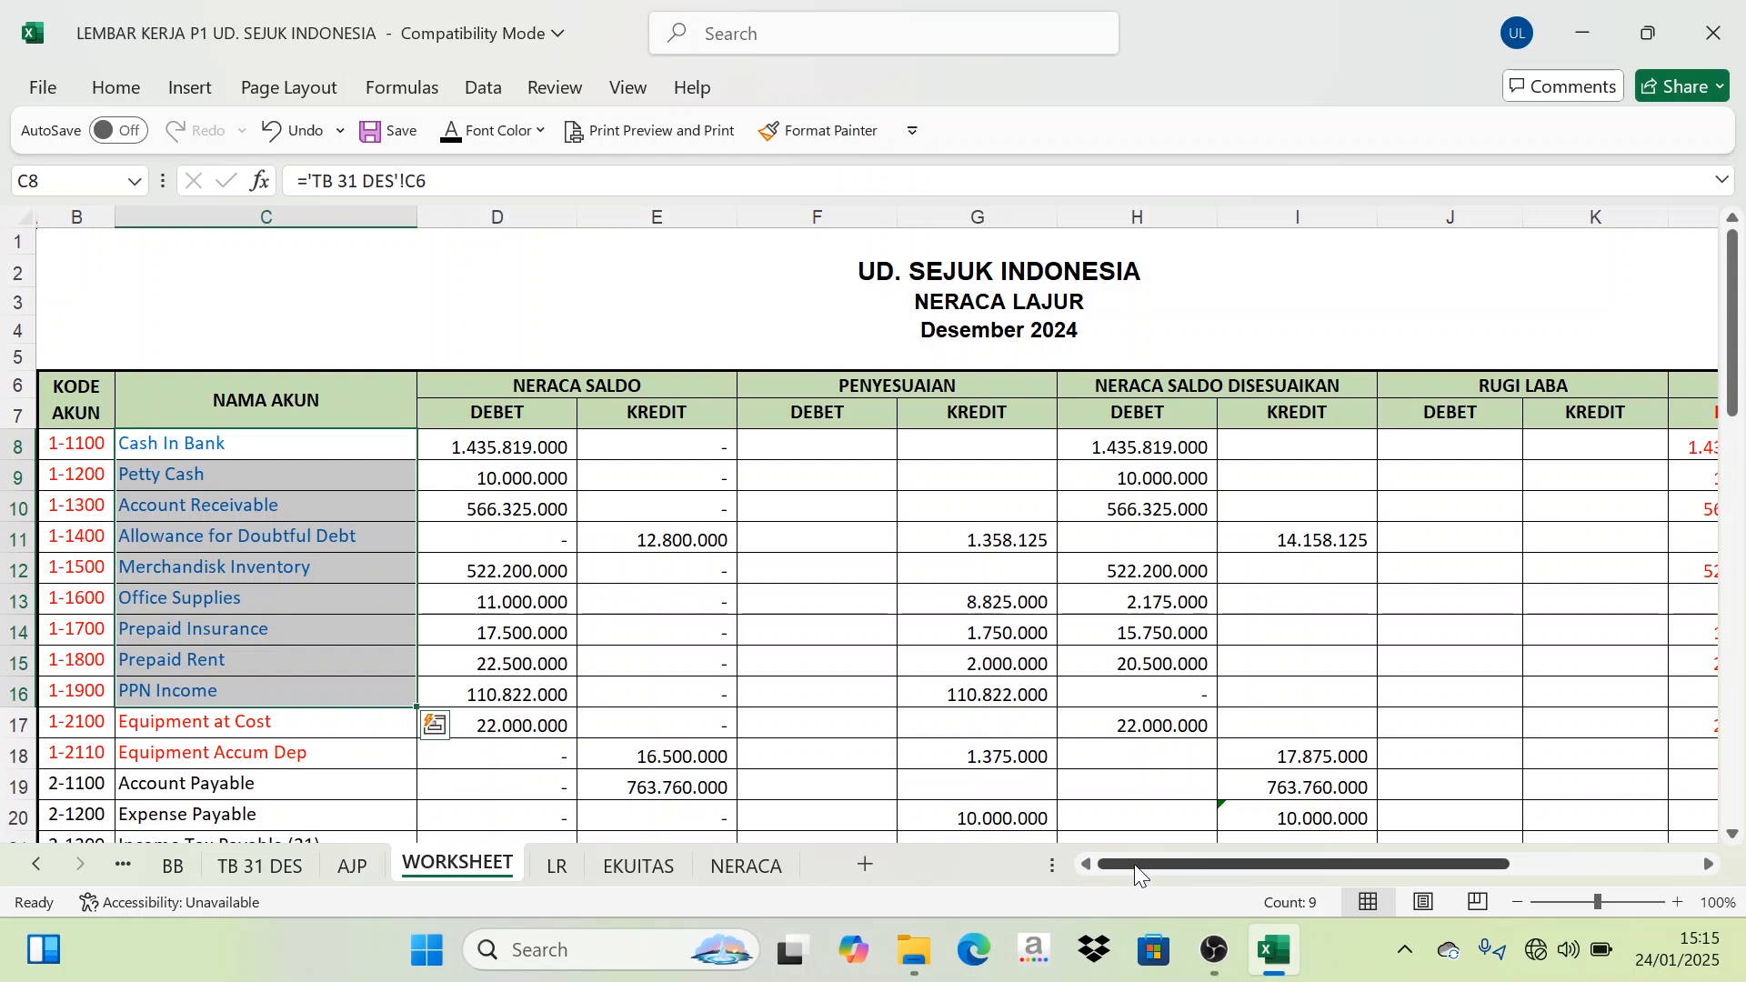
pyautogui.moveTo(1133, 864); pyautogui.dragTo(1214, 867)
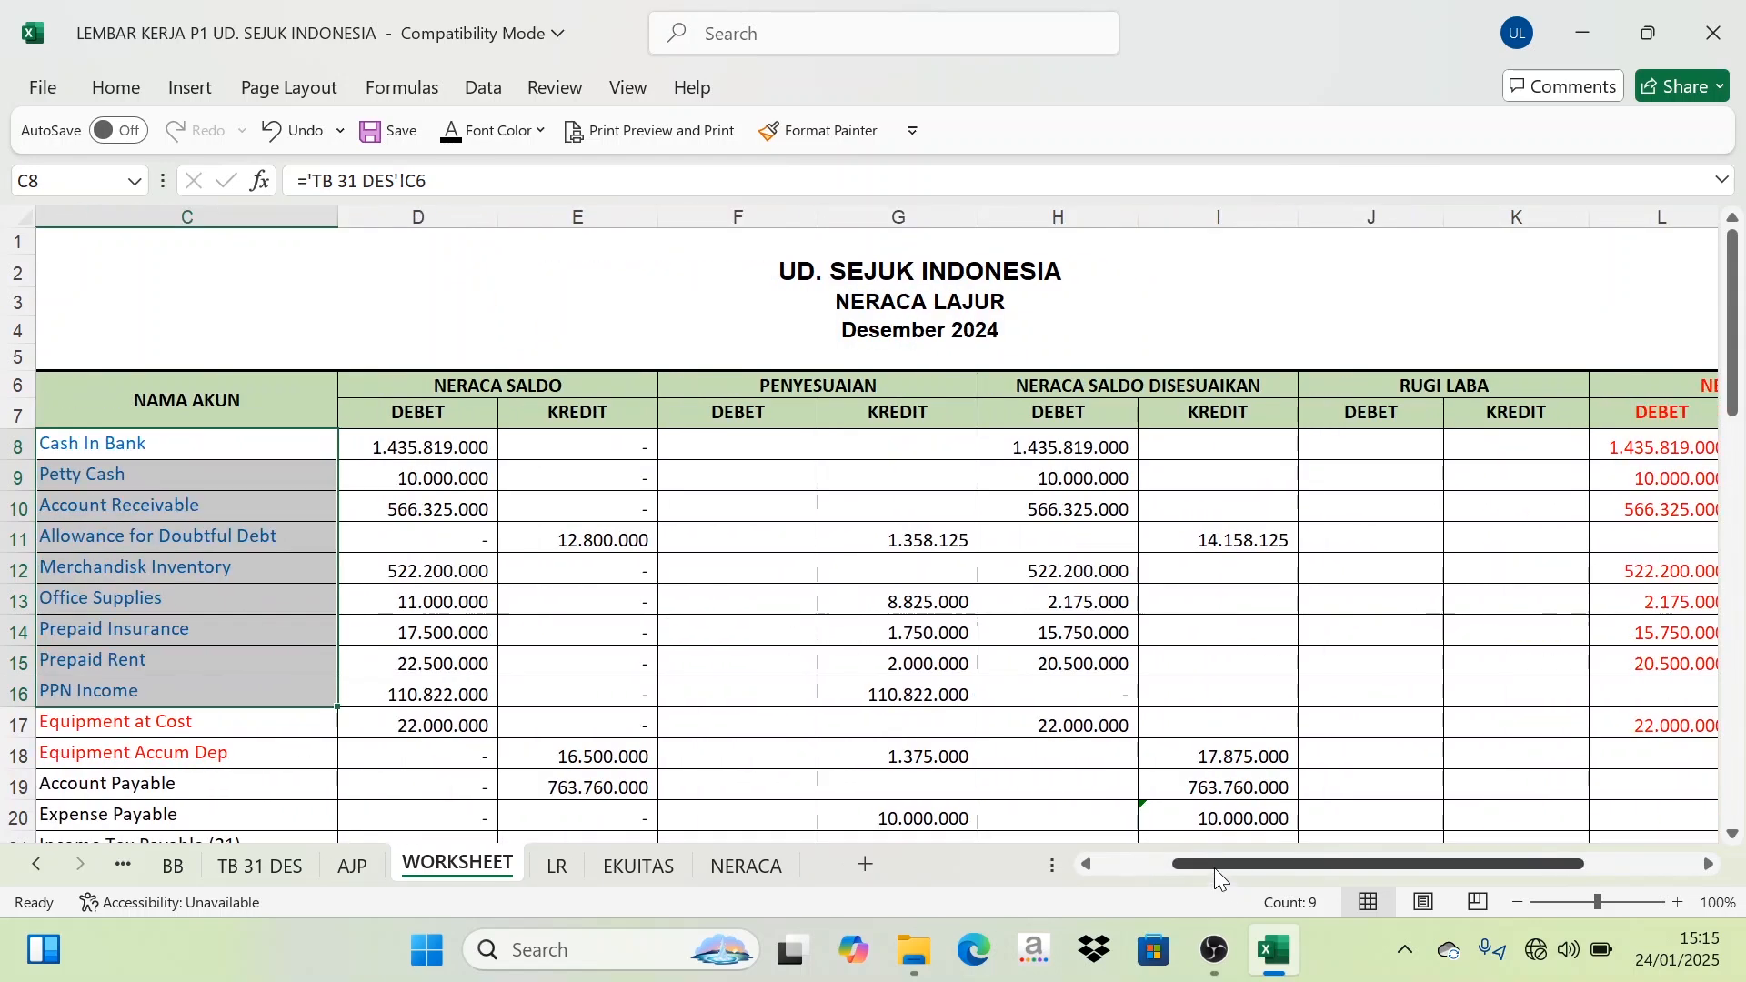
pyautogui.click(1651, 443)
pyautogui.moveTo(1650, 442); pyautogui.dragTo(1687, 696)
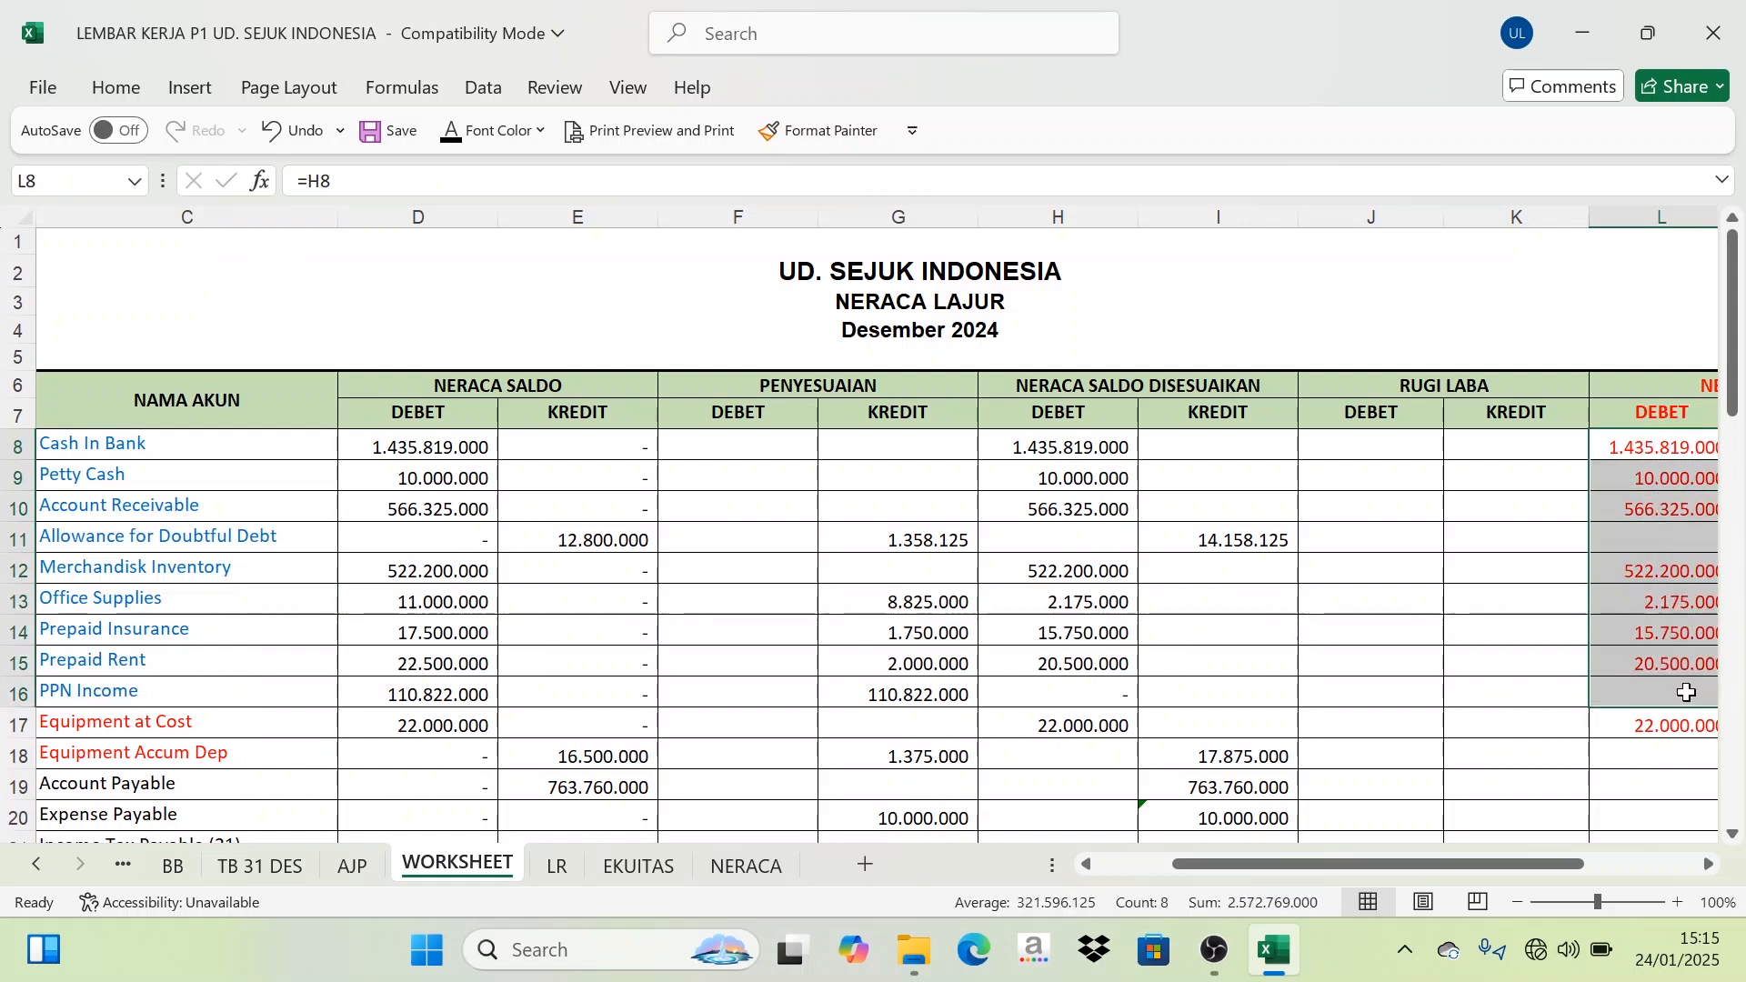
pyautogui.click(1709, 867)
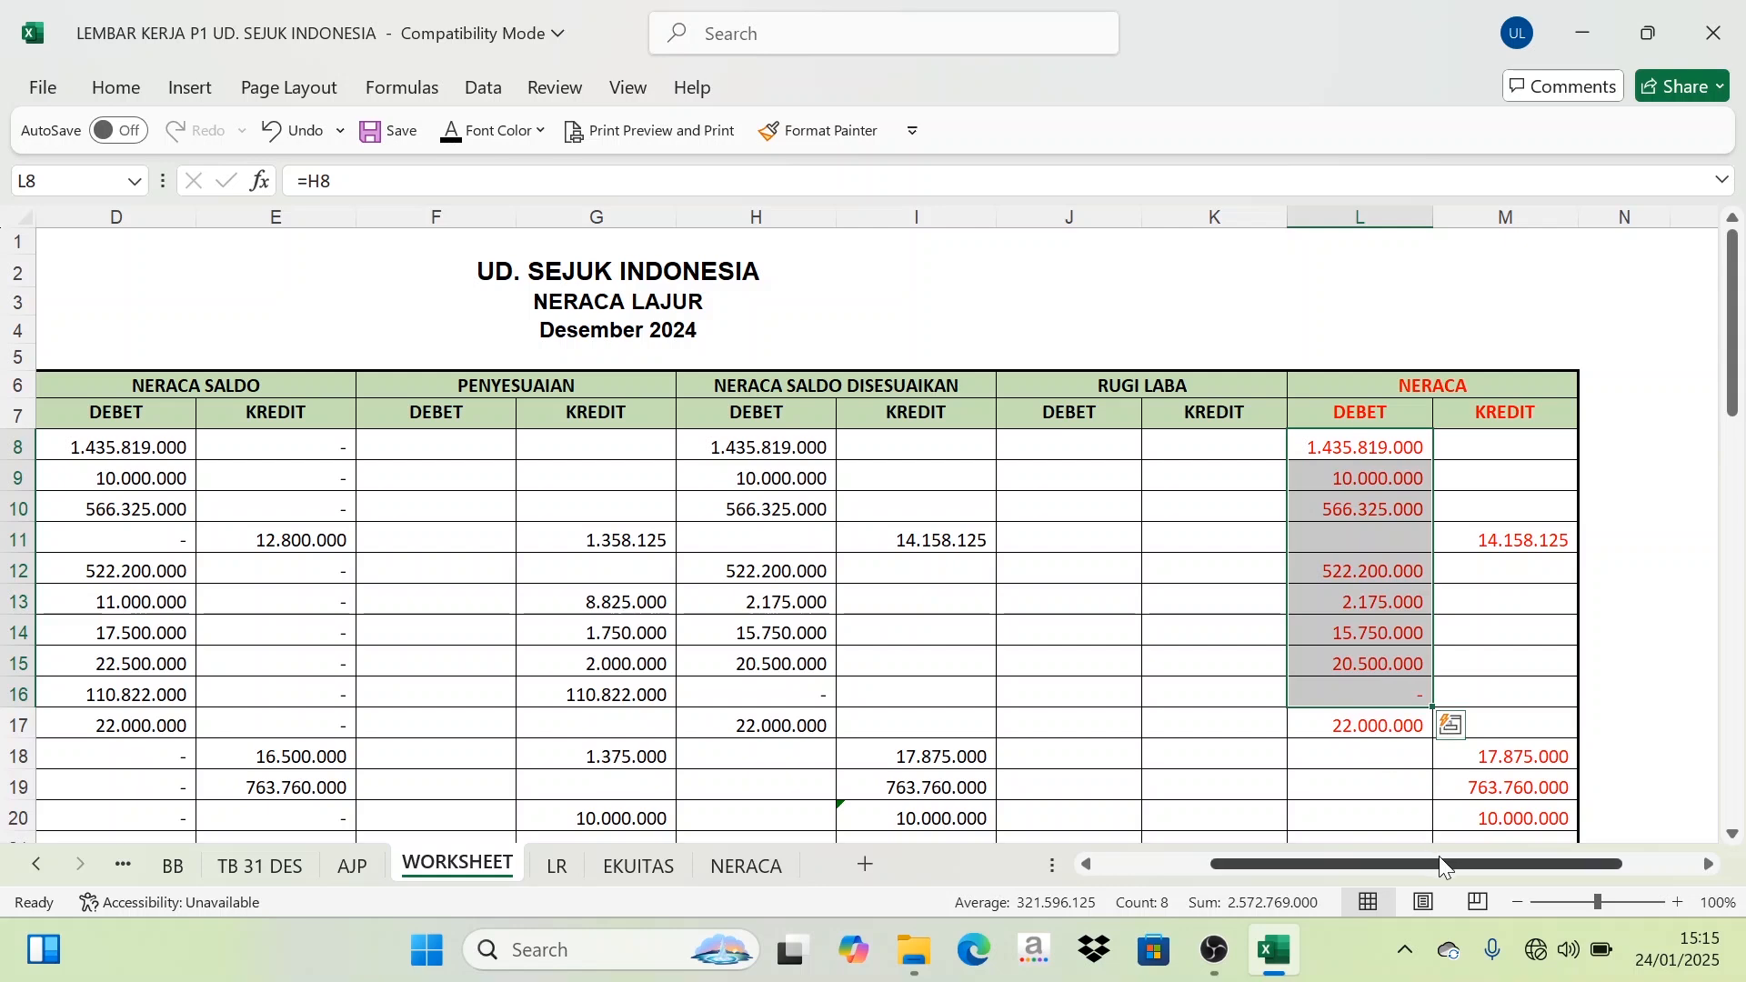
pyautogui.moveTo(1360, 448); pyautogui.dragTo(1492, 704)
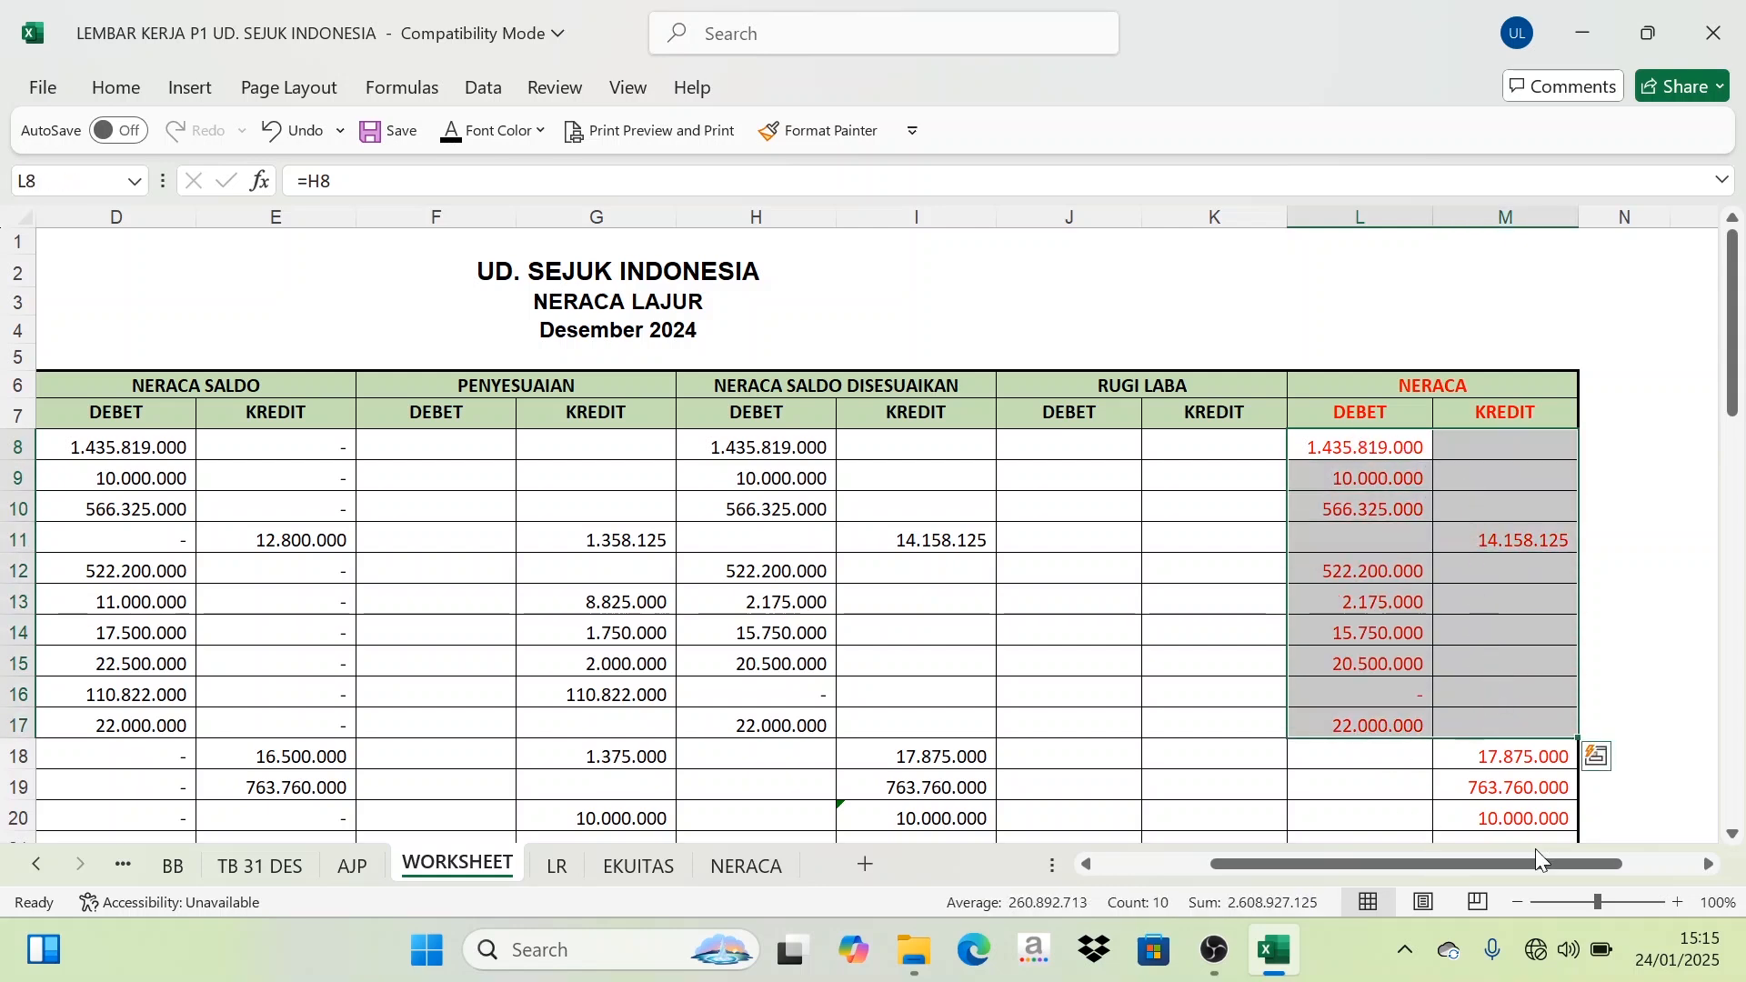
pyautogui.moveTo(1531, 862); pyautogui.dragTo(1498, 877)
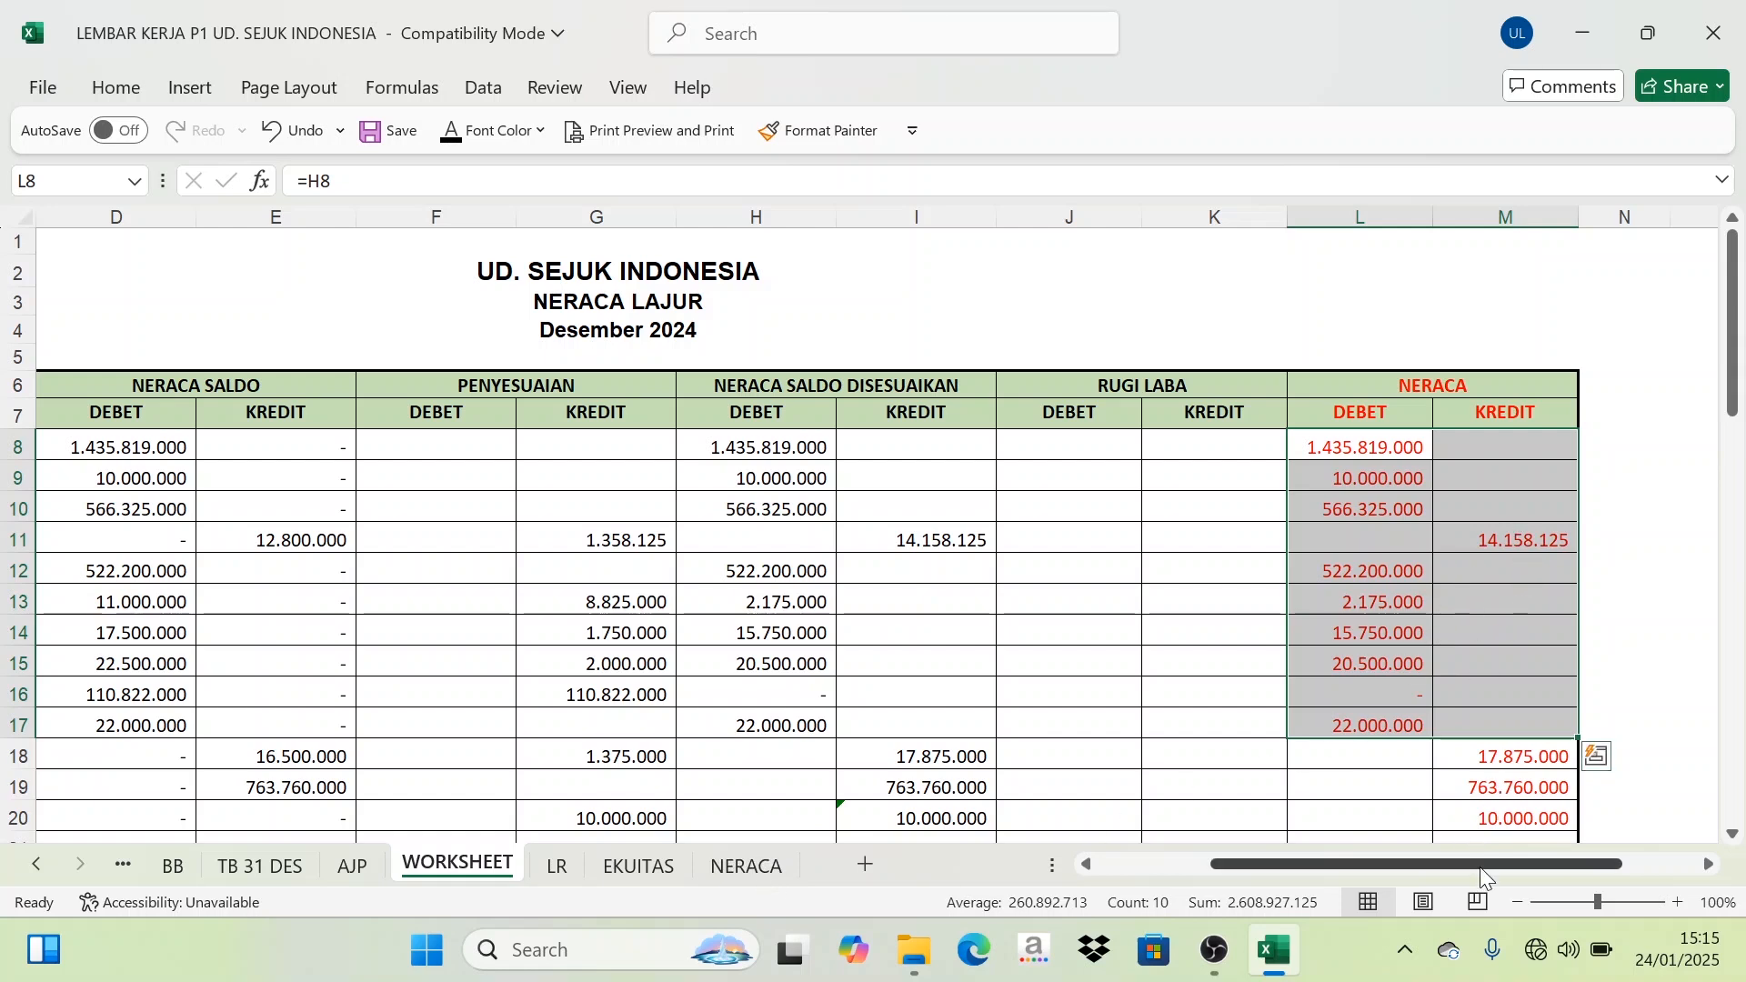
pyautogui.moveTo(1481, 866); pyautogui.dragTo(1335, 899)
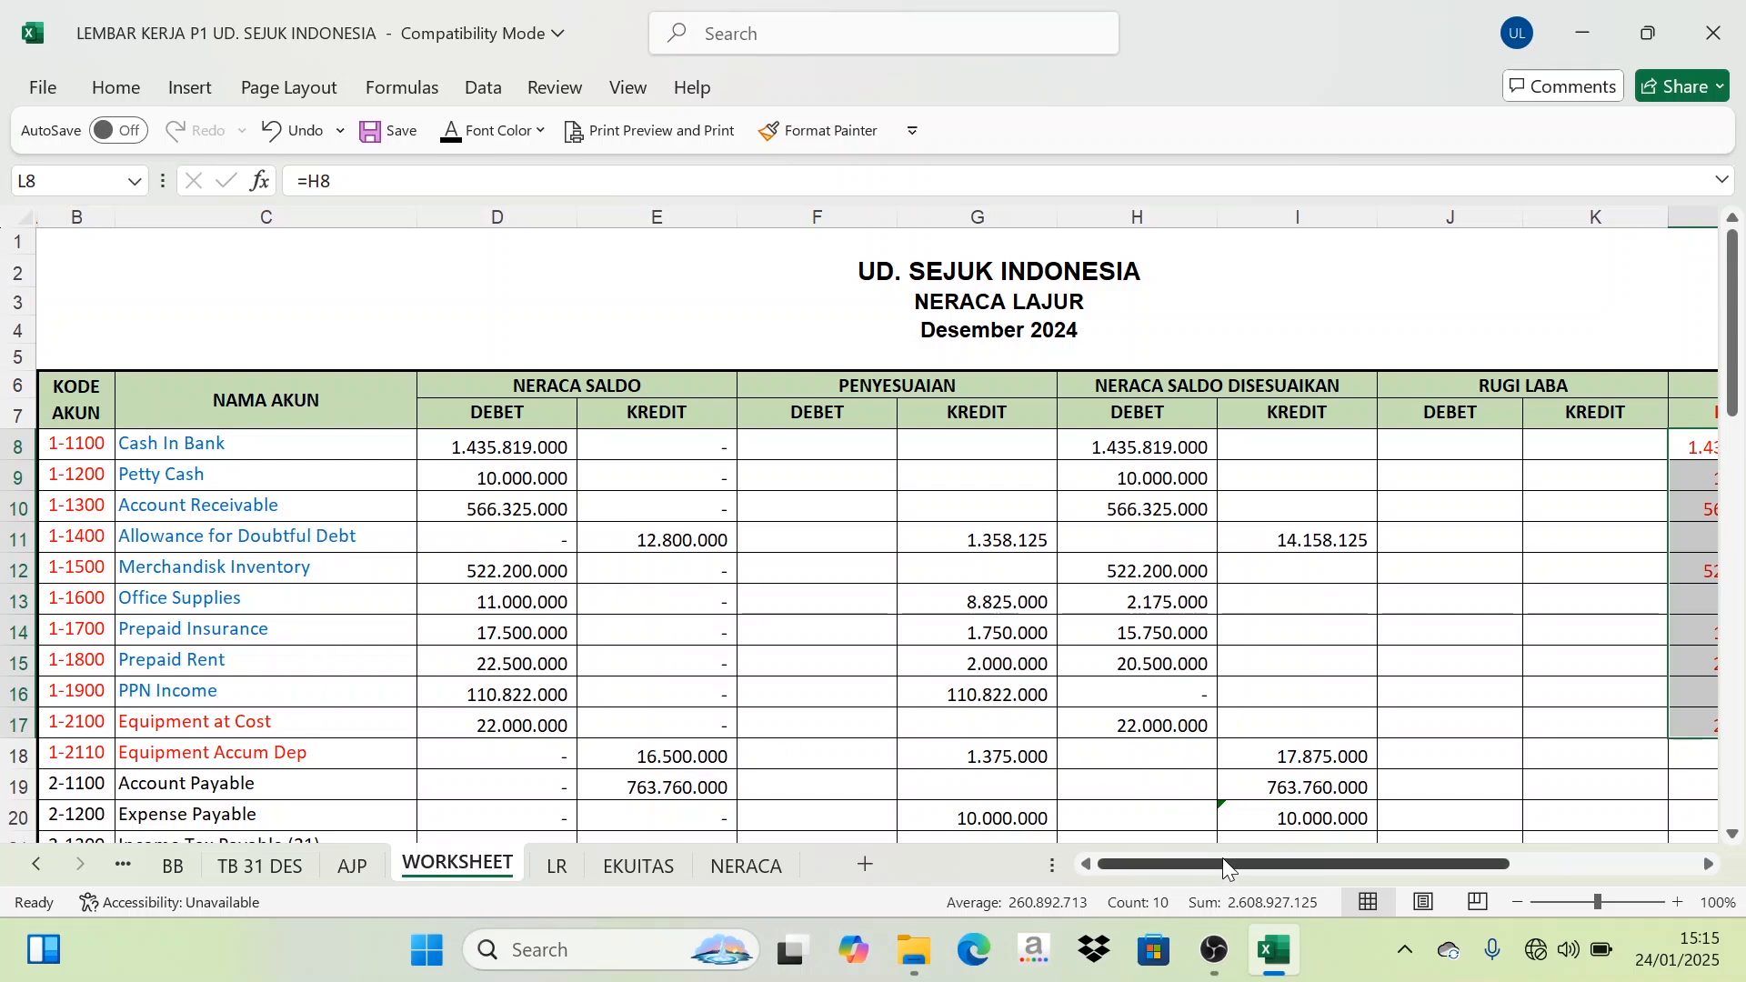
pyautogui.moveTo(1222, 858); pyautogui.dragTo(1372, 869)
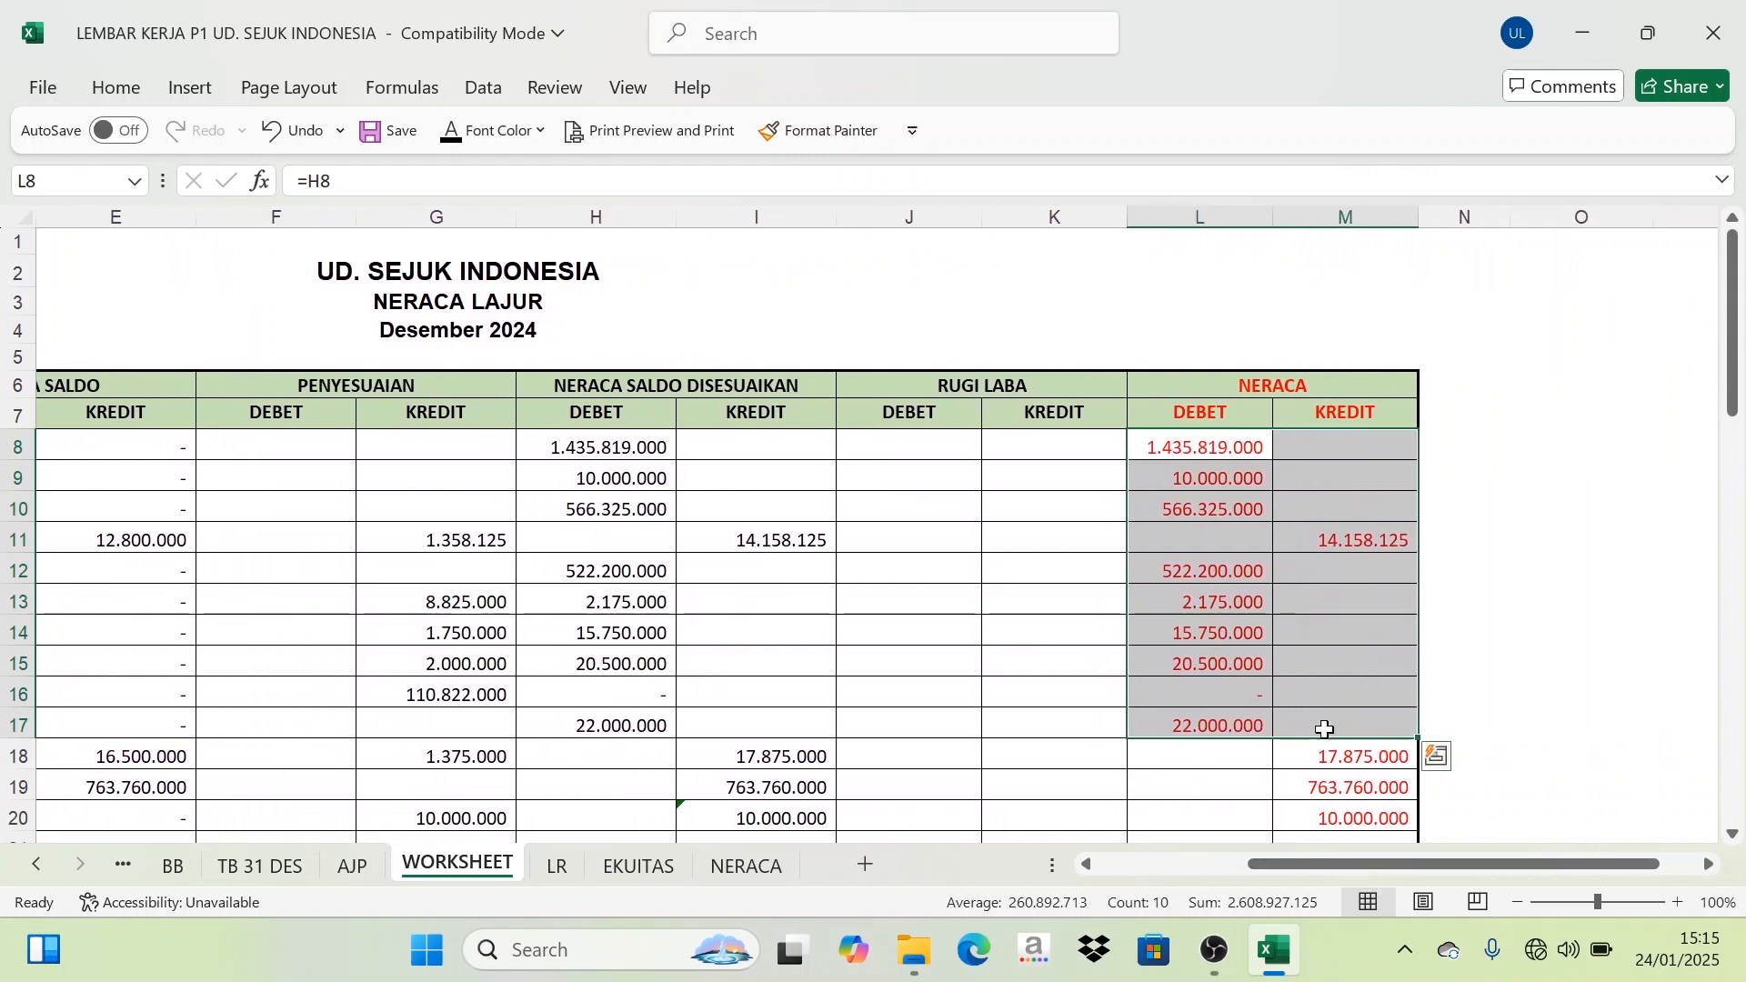
pyautogui.moveTo(1337, 871); pyautogui.dragTo(1188, 873)
# Step: On the NERACA sheet, set the font colour of the current asset amounts in D7:D15 to Automatic, and check the formulas in D11 and D10
pyautogui.click(746, 864)
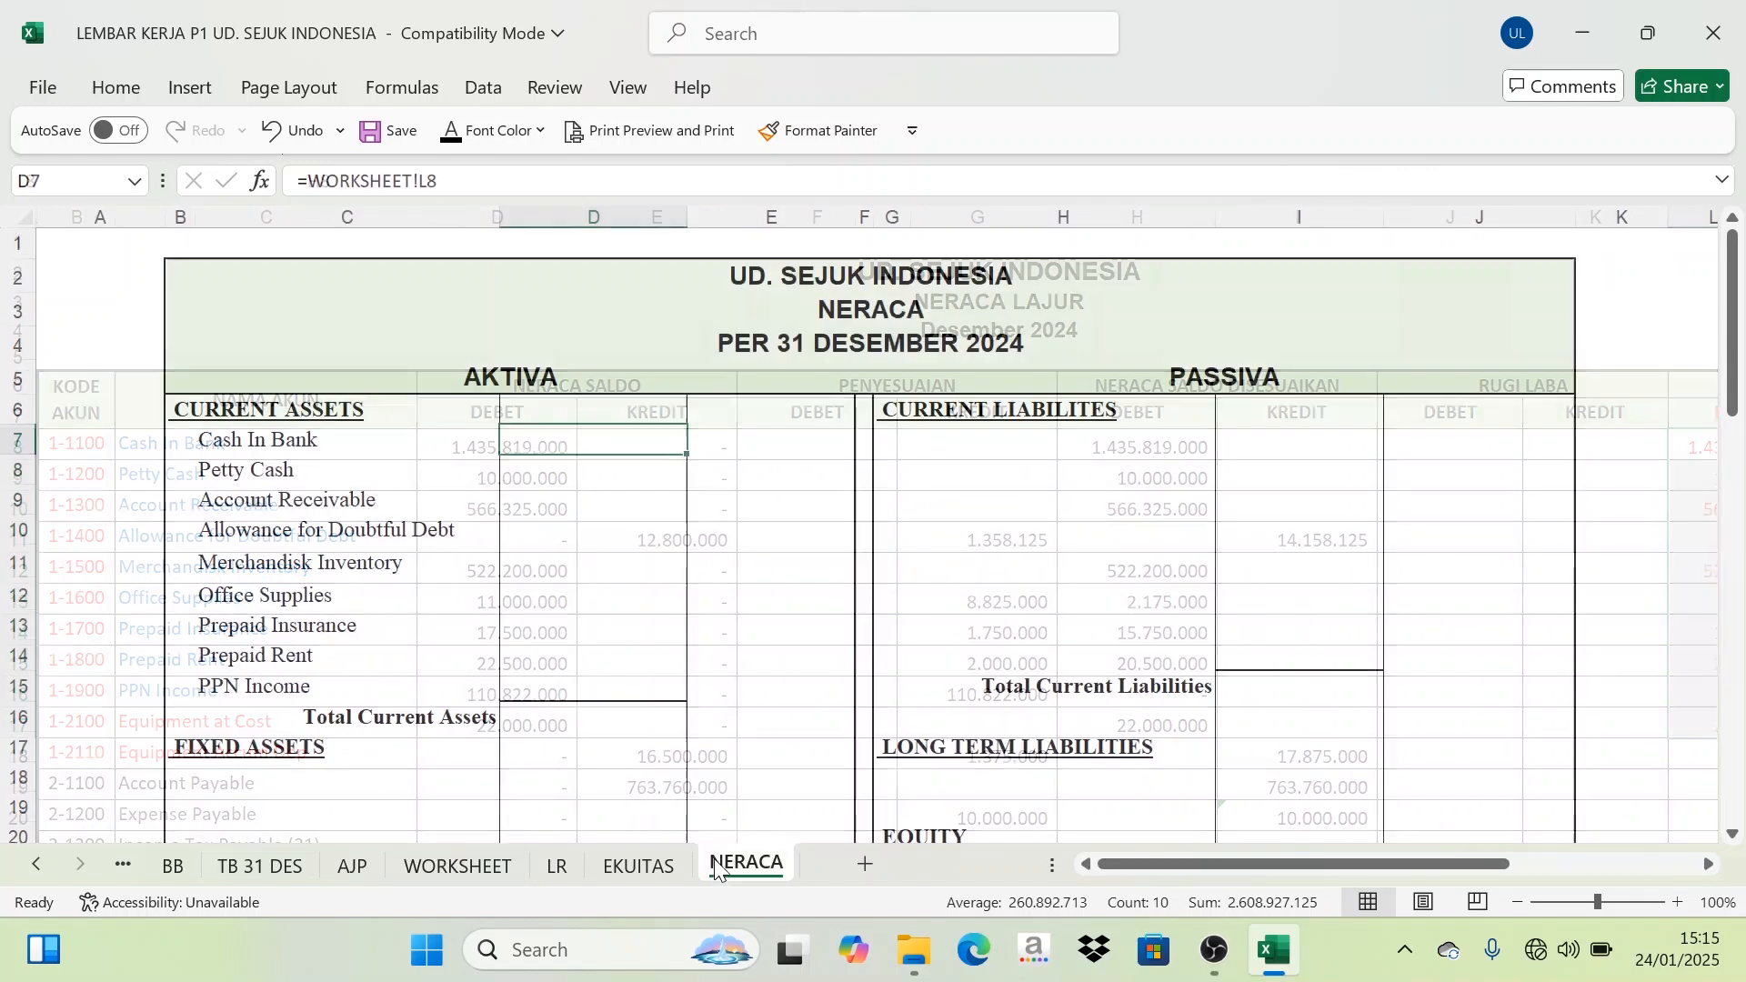
pyautogui.moveTo(530, 448); pyautogui.dragTo(556, 682)
pyautogui.write('1.435.819.000 10.000.000 566.325.000 (14.158.125) 522.200.000 2.175.000 15.750.000 20.500.000 -')
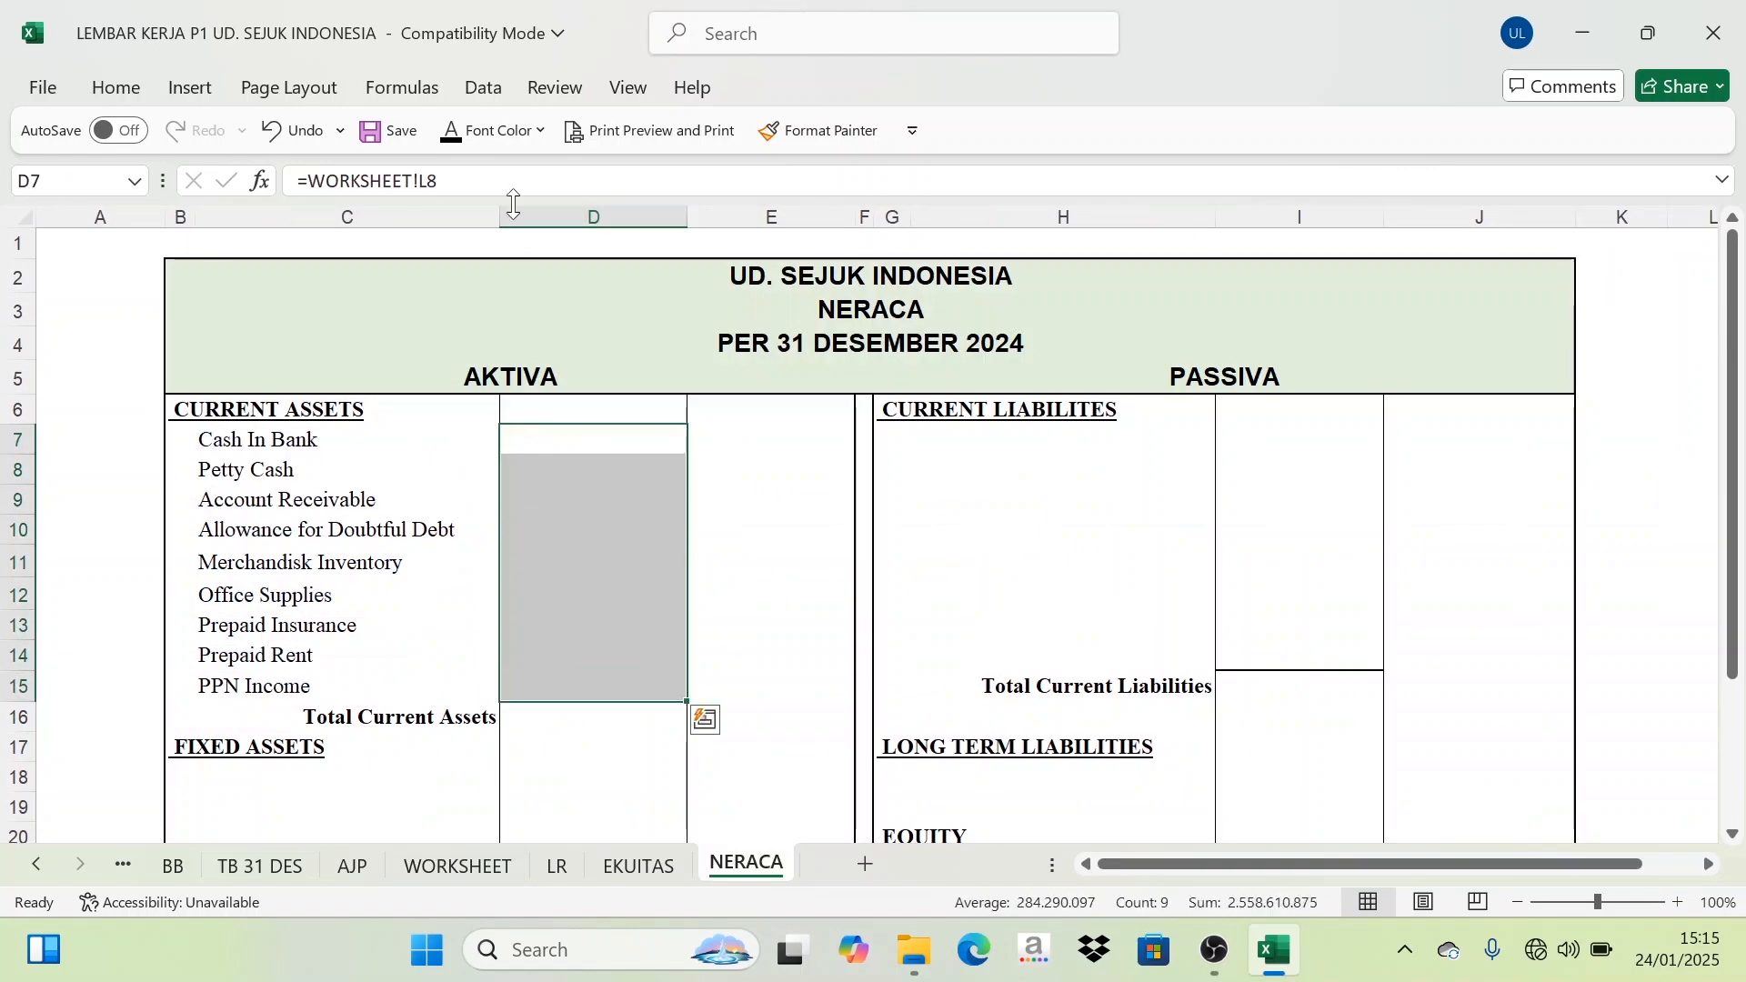
pyautogui.click(592, 566)
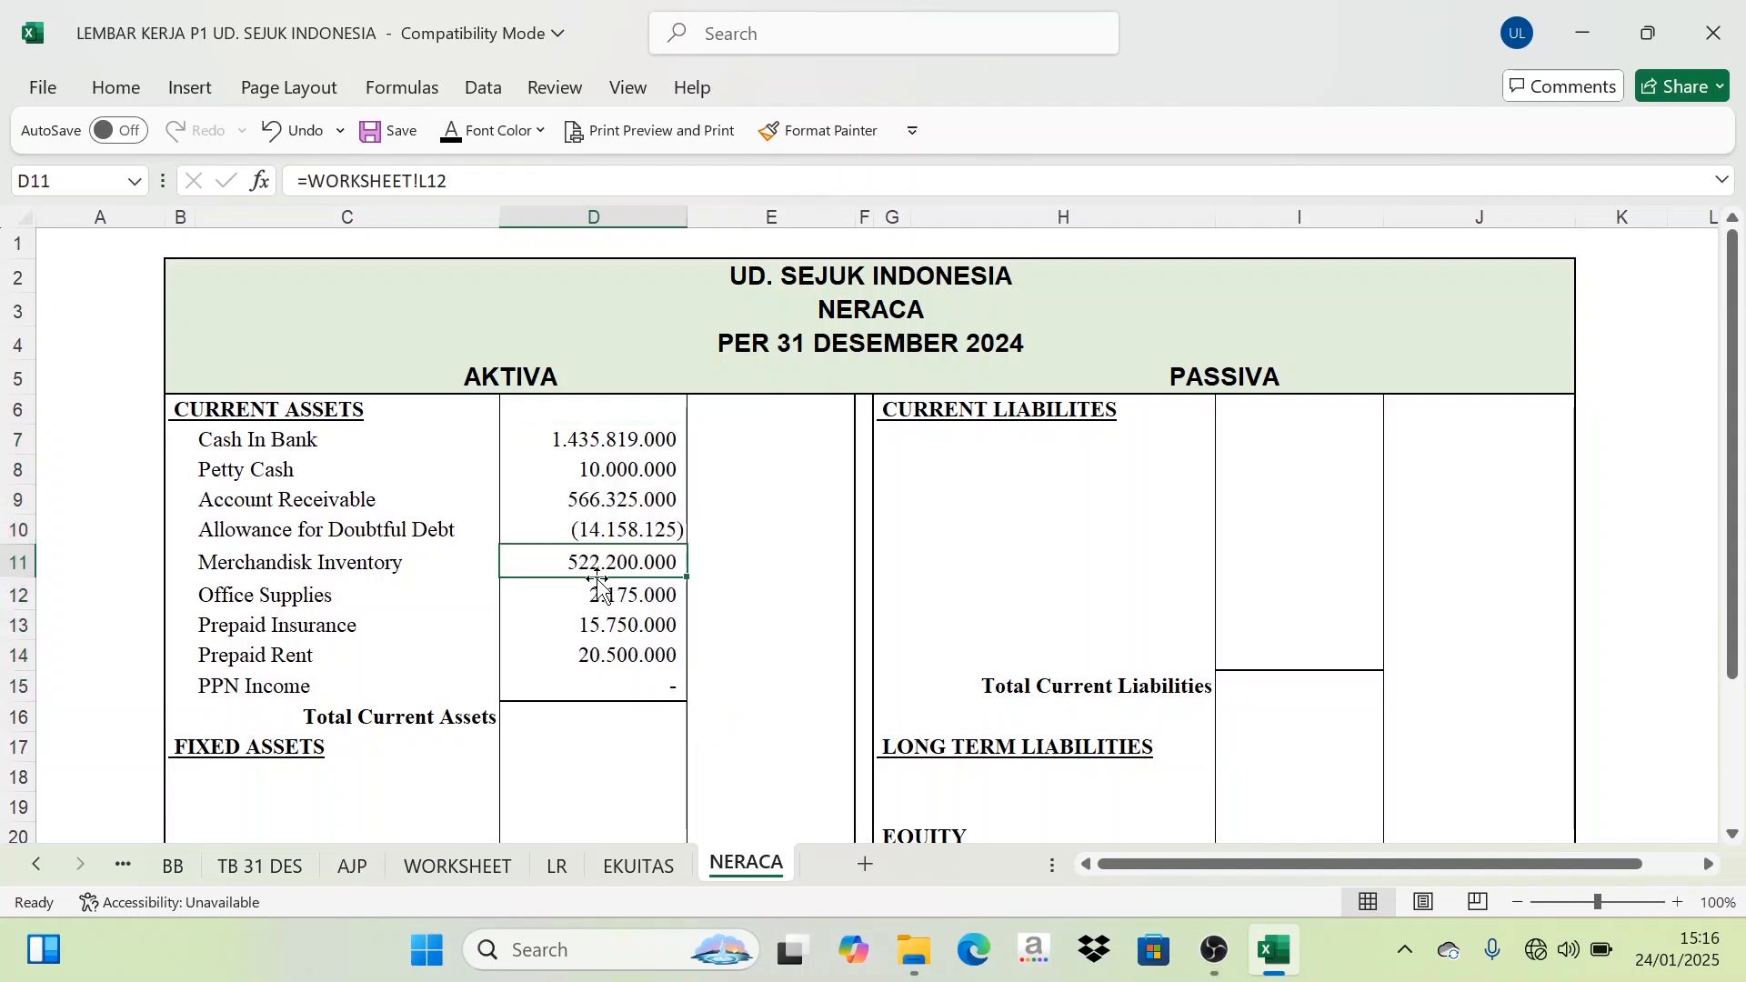
pyautogui.click(612, 534)
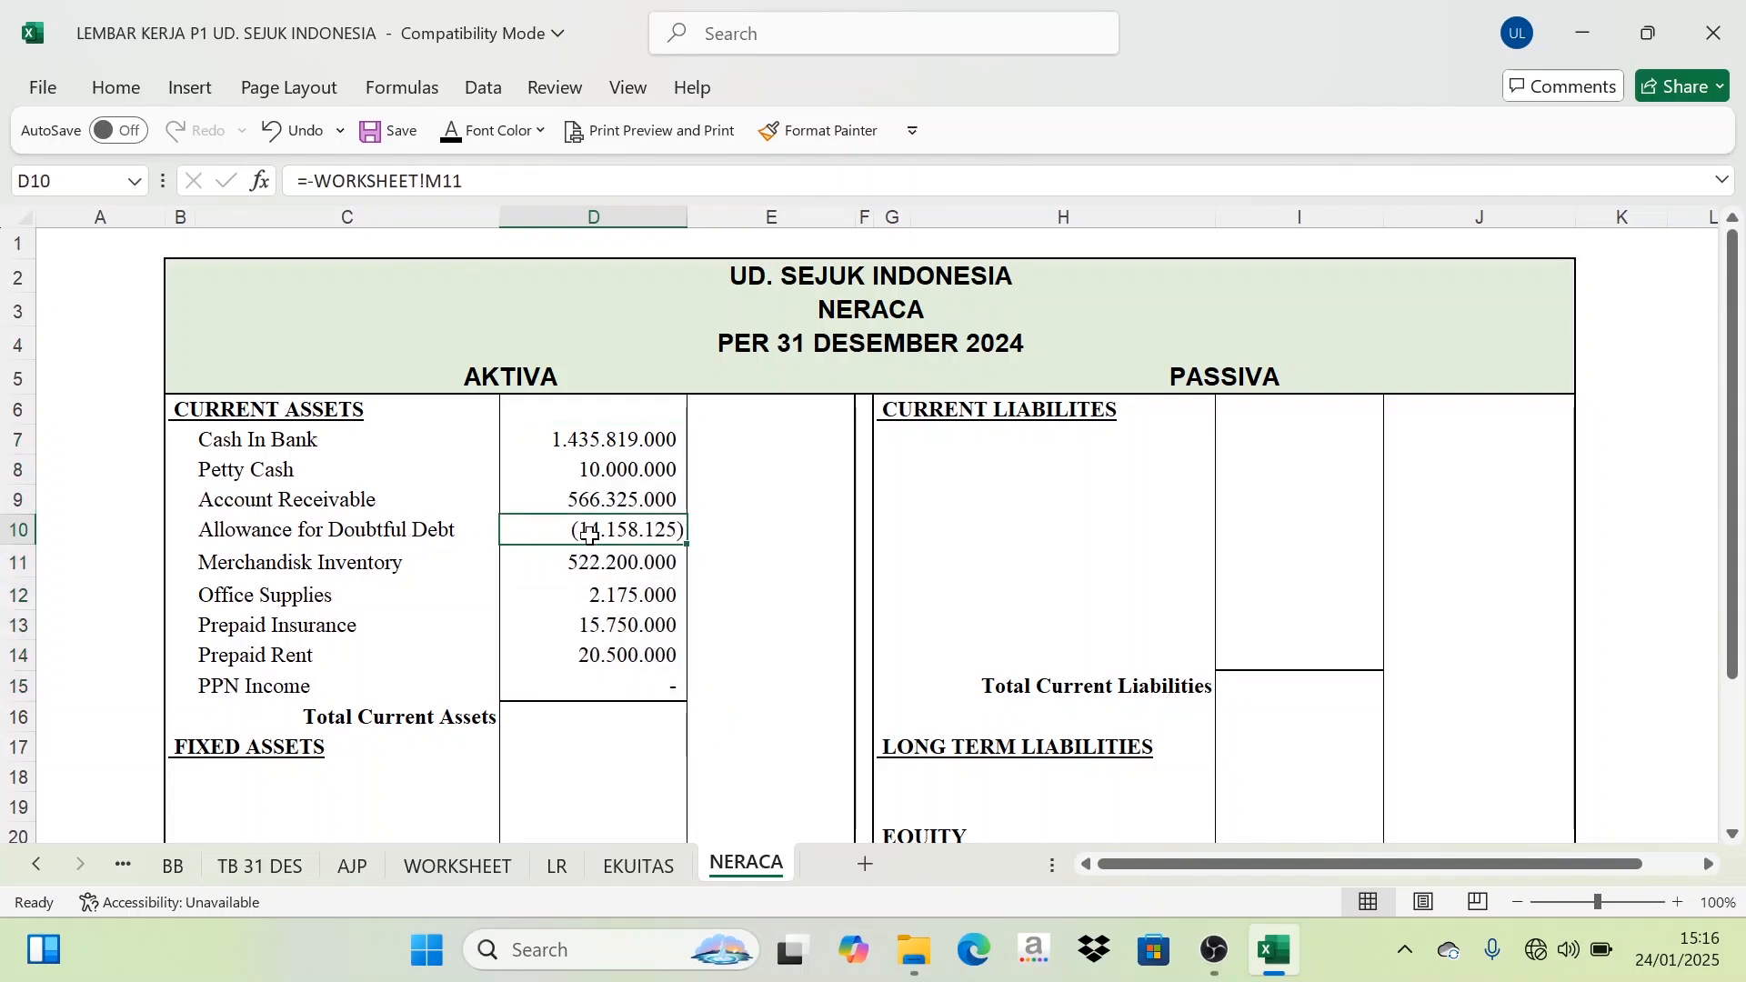
# Step: Set the font colour of the Total Current Assets amount in E16 to Automatic, and check its sum formula against D7:D15
pyautogui.moveTo(601, 440); pyautogui.dragTo(593, 688)
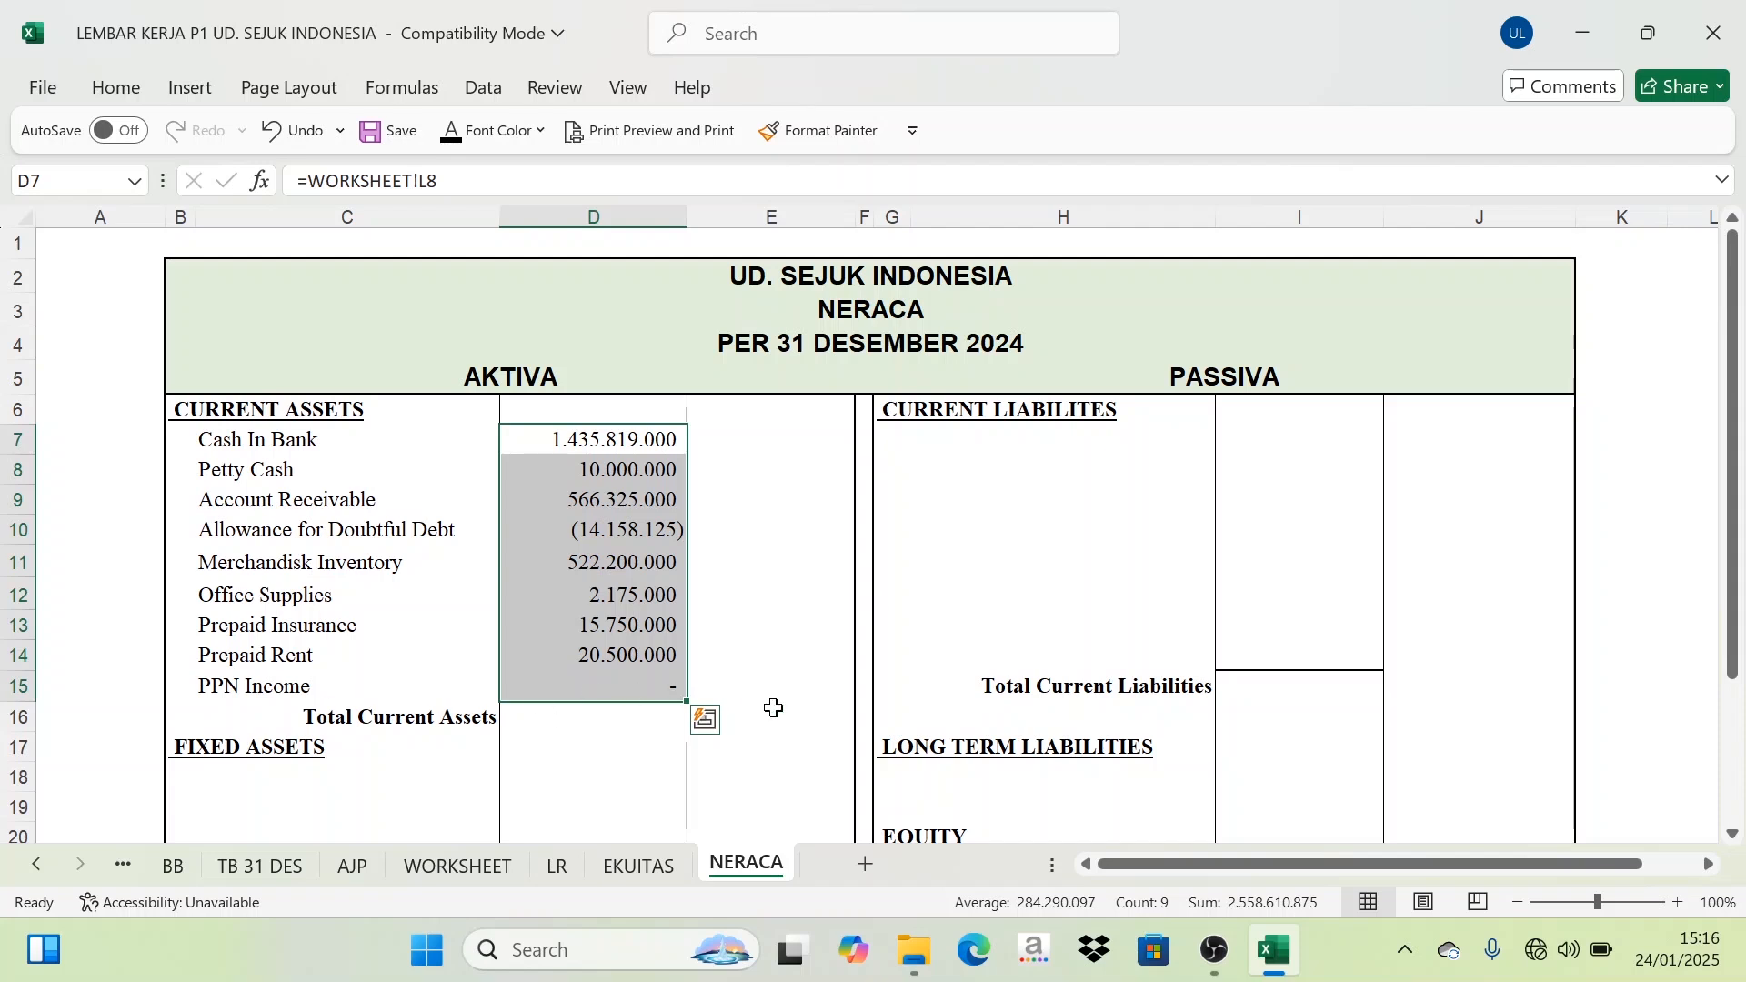
pyautogui.click(791, 747)
pyautogui.click(778, 718)
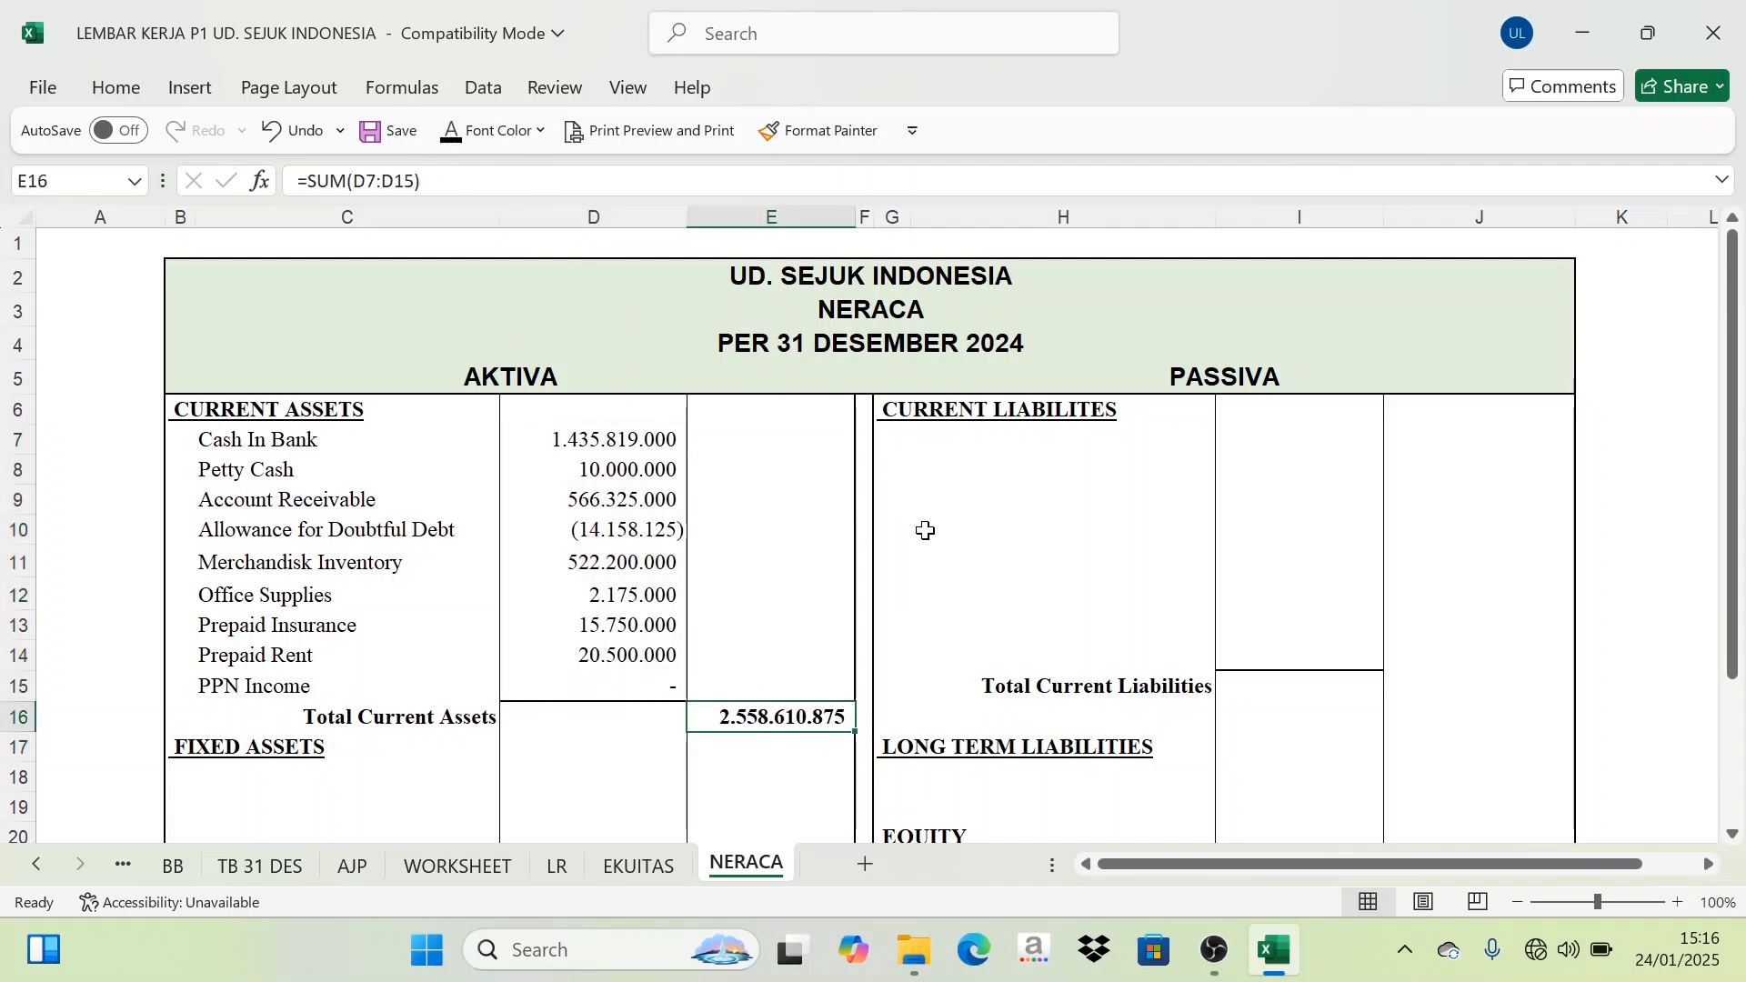
pyautogui.click(981, 552)
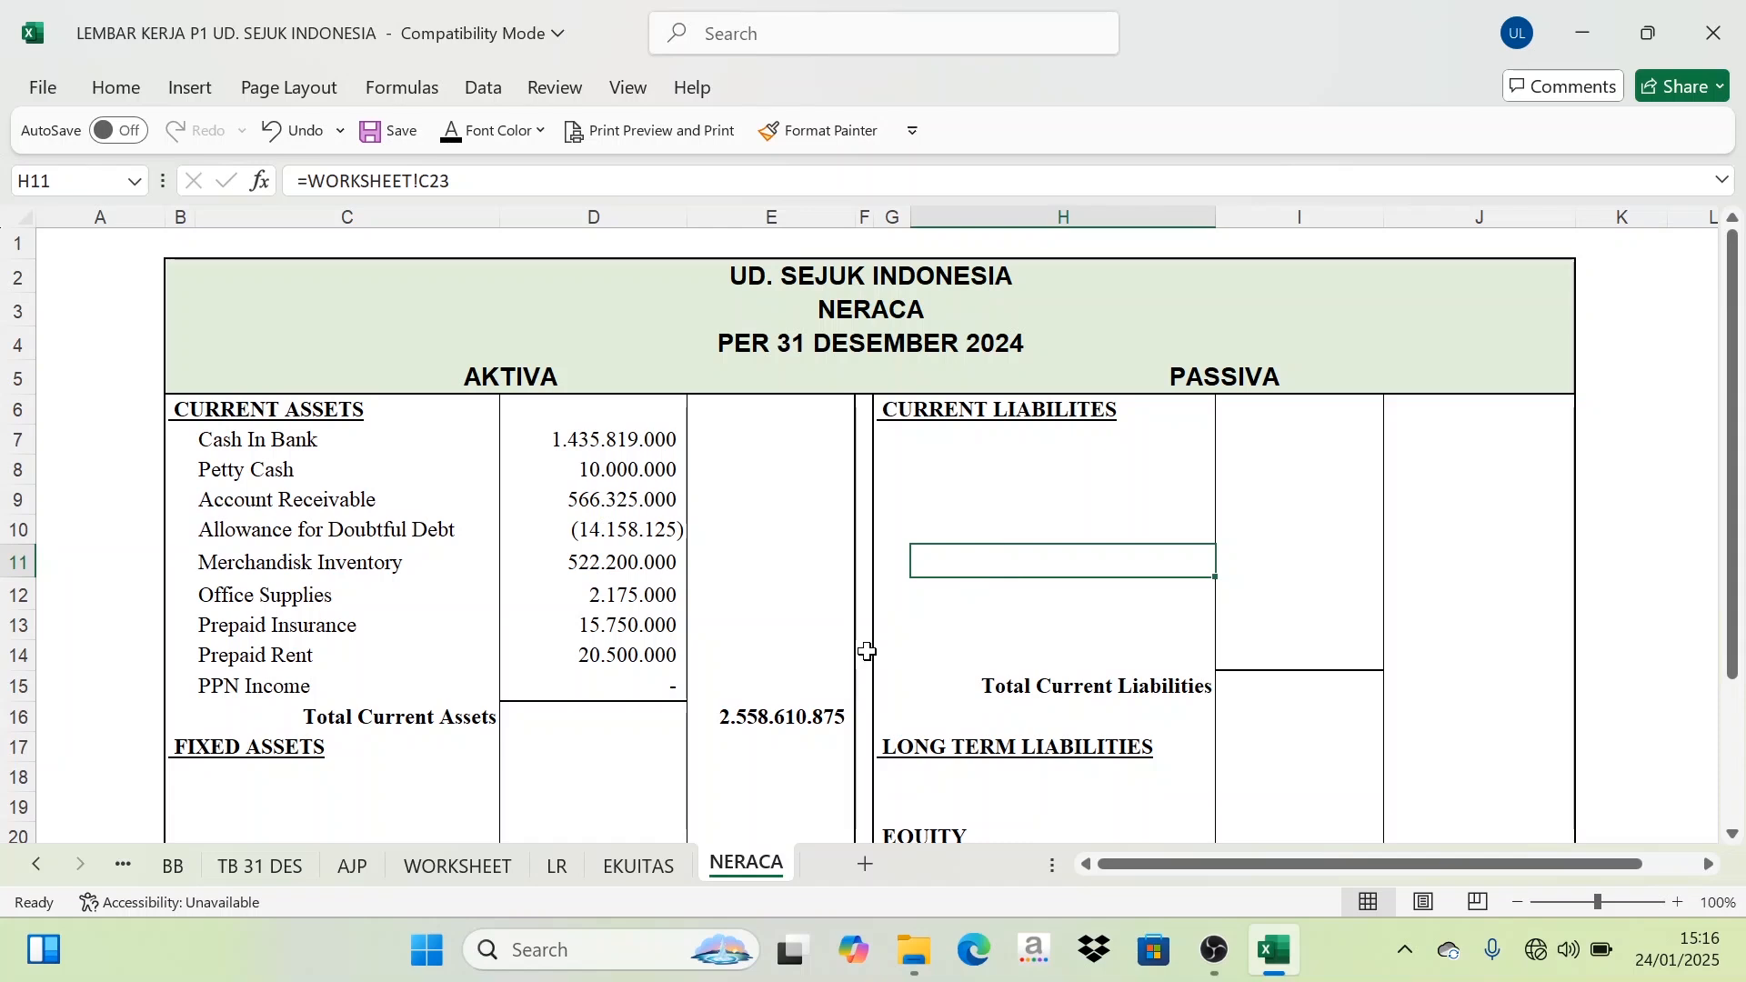
pyautogui.scroll(-1, 873, 654)
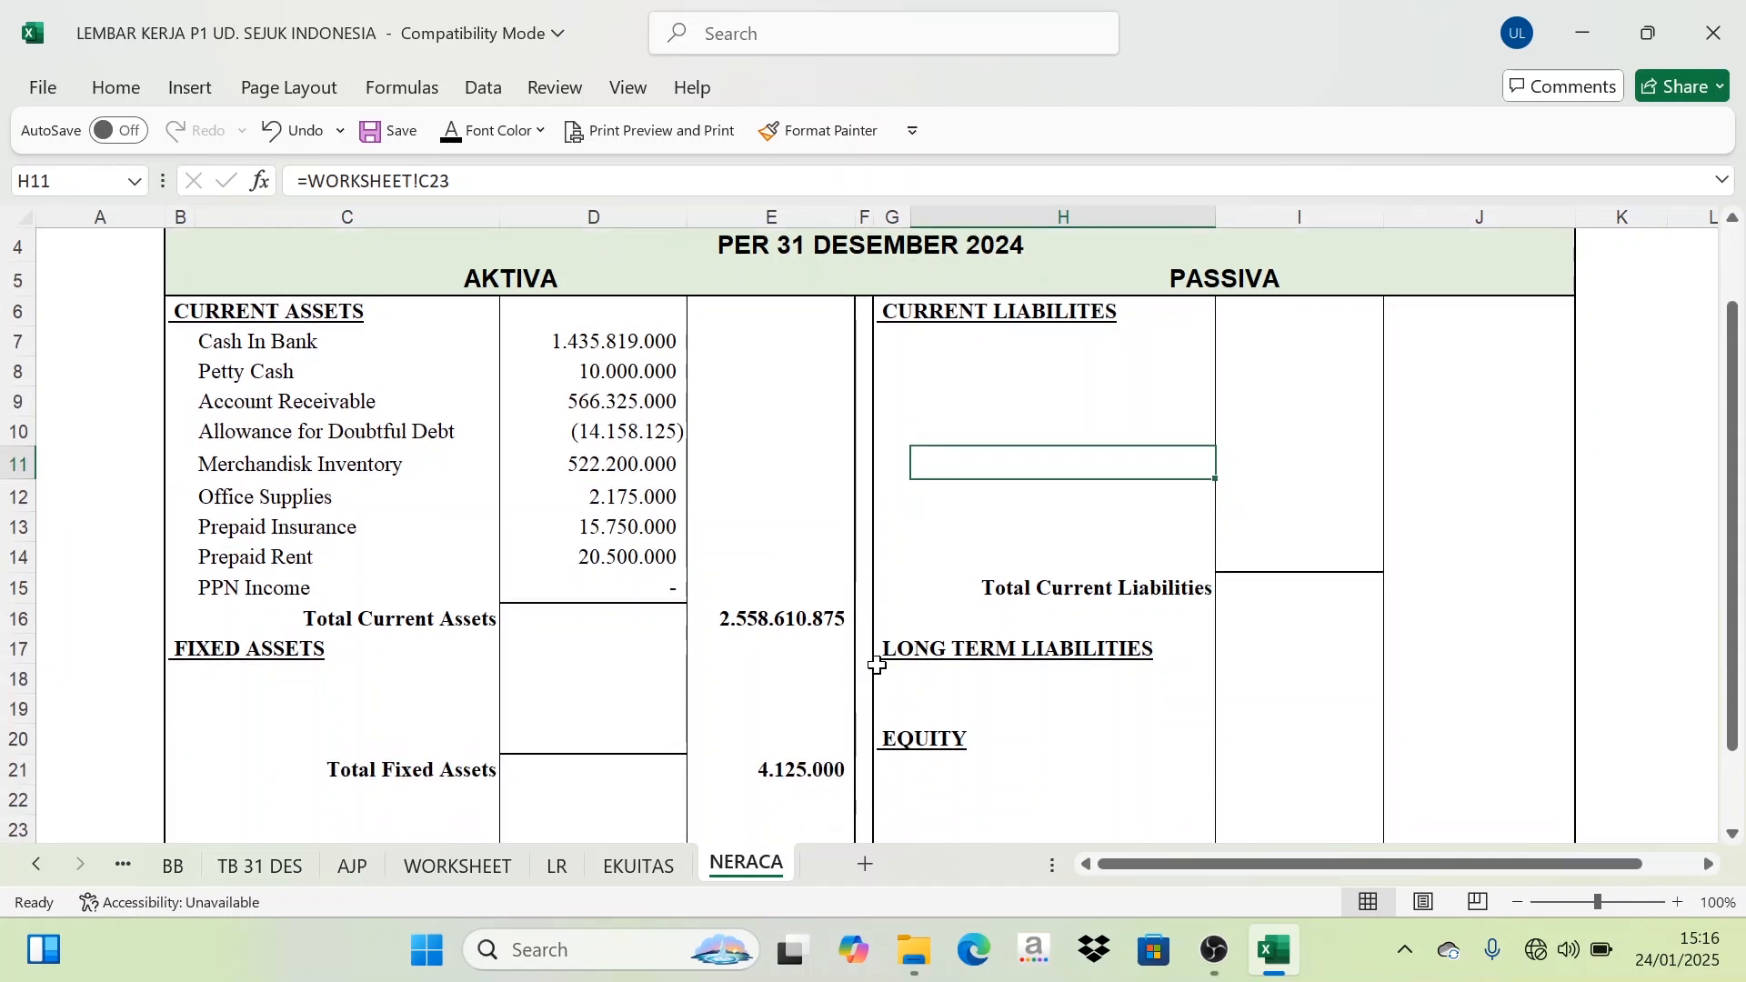
pyautogui.click(806, 596)
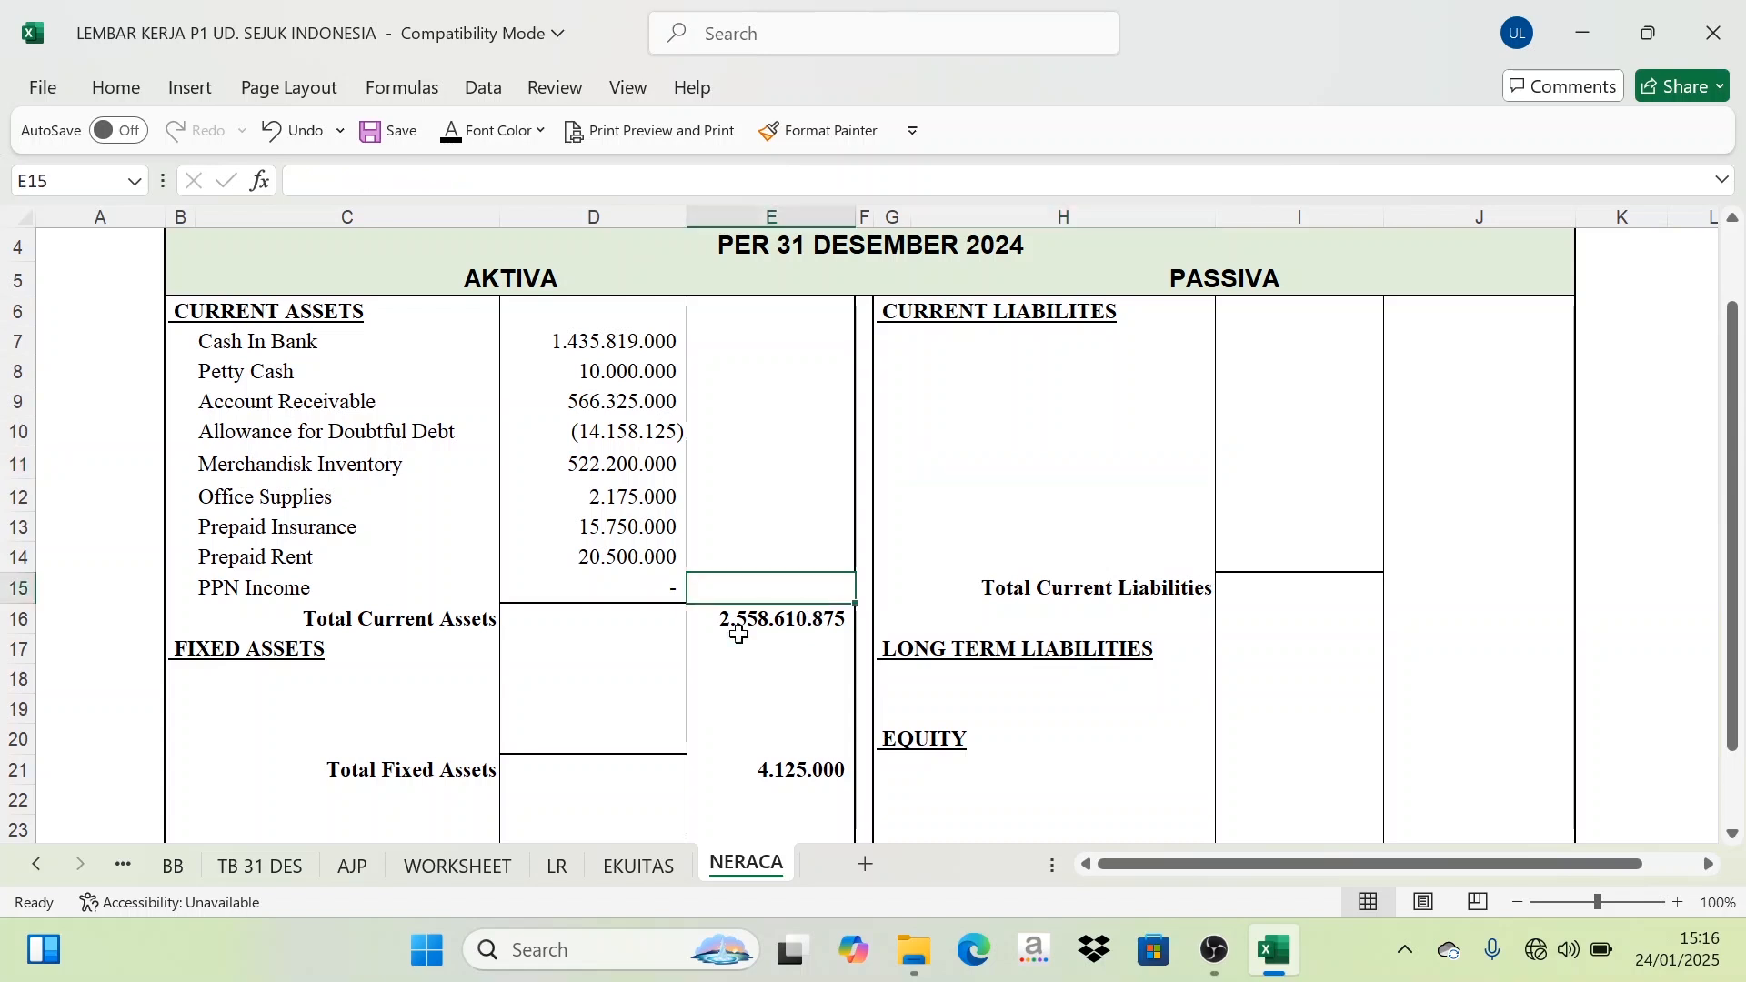
pyautogui.click(770, 626)
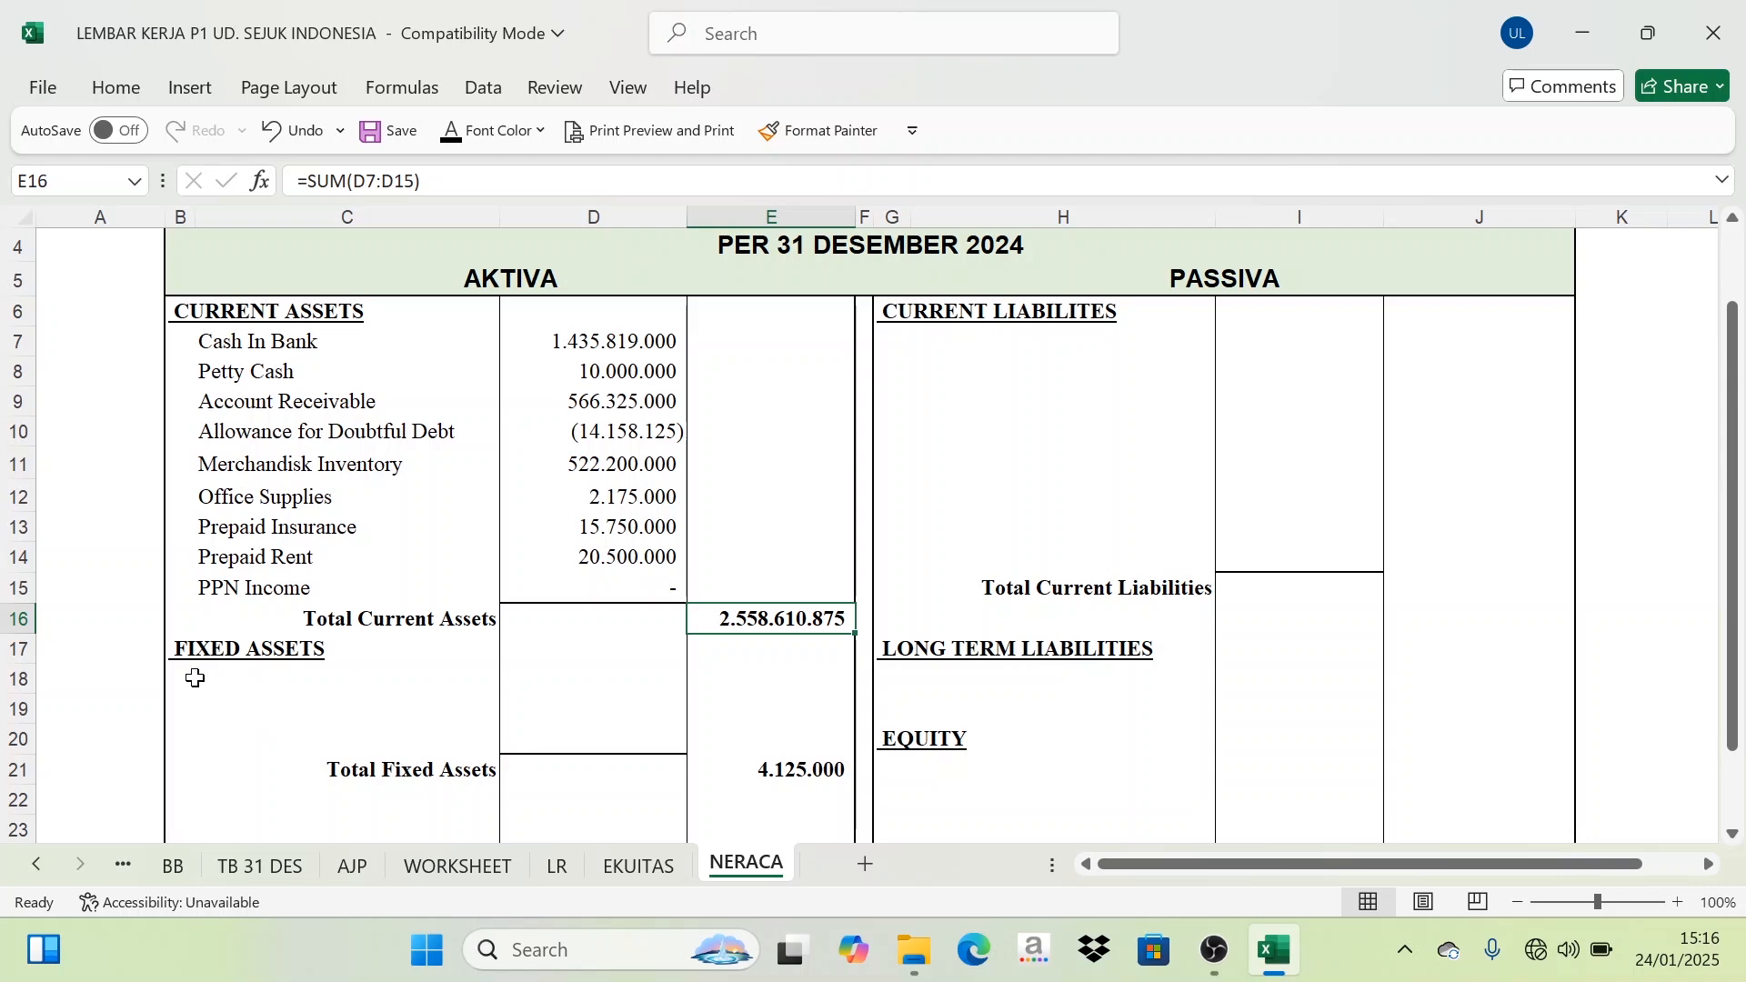
# Step: Check the fixed asset accounts 1-2100 and 1-2110 on WORKSHEET, and set the font colour of NERACA cells C18:C20 to Automatic
pyautogui.scroll(-1, 195, 679)
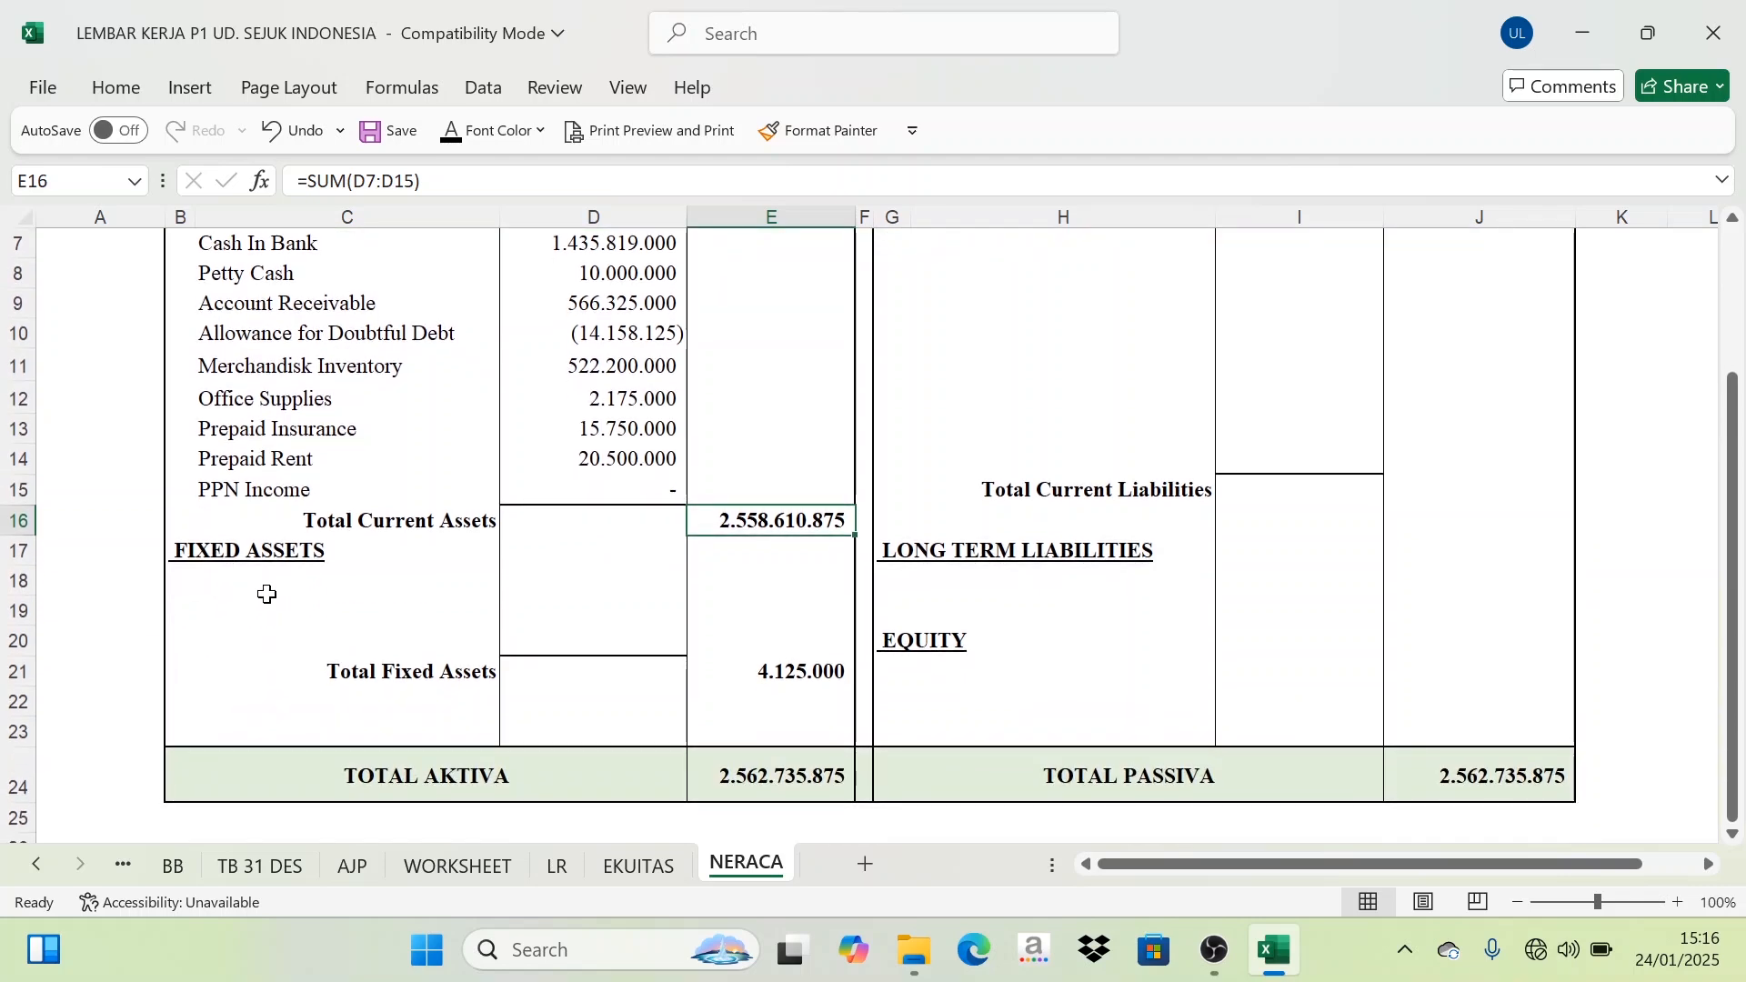
pyautogui.click(490, 867)
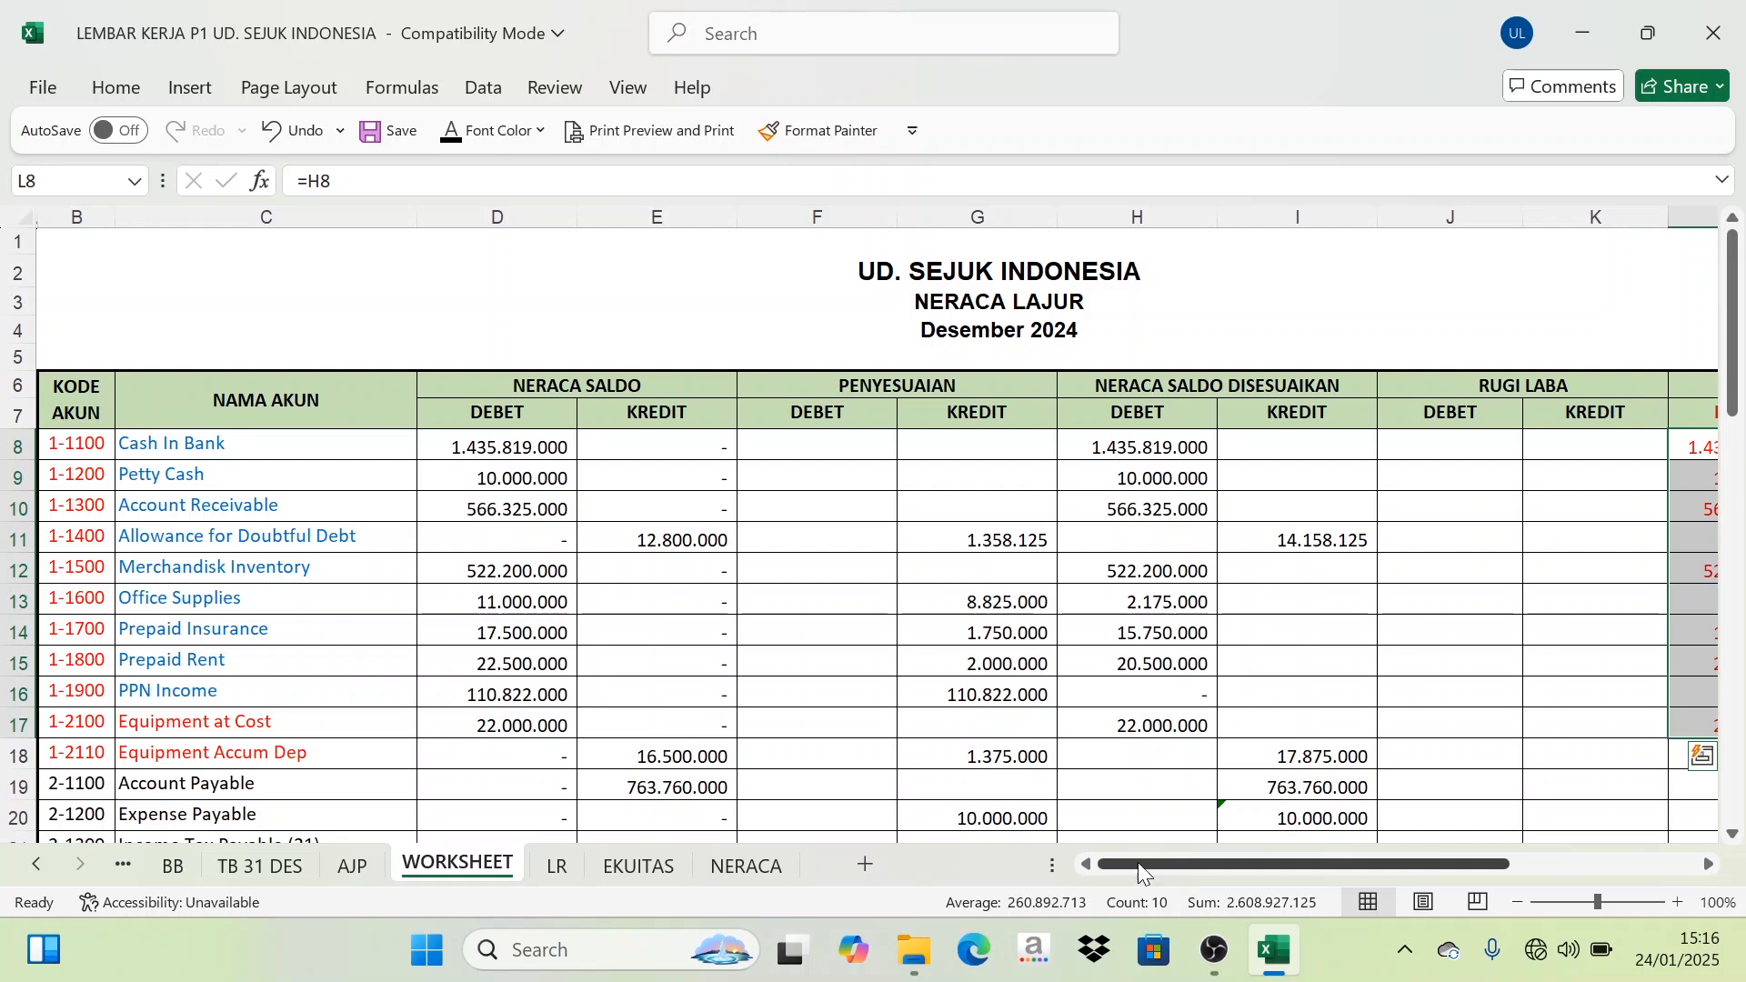
pyautogui.scroll(-1, 75, 666)
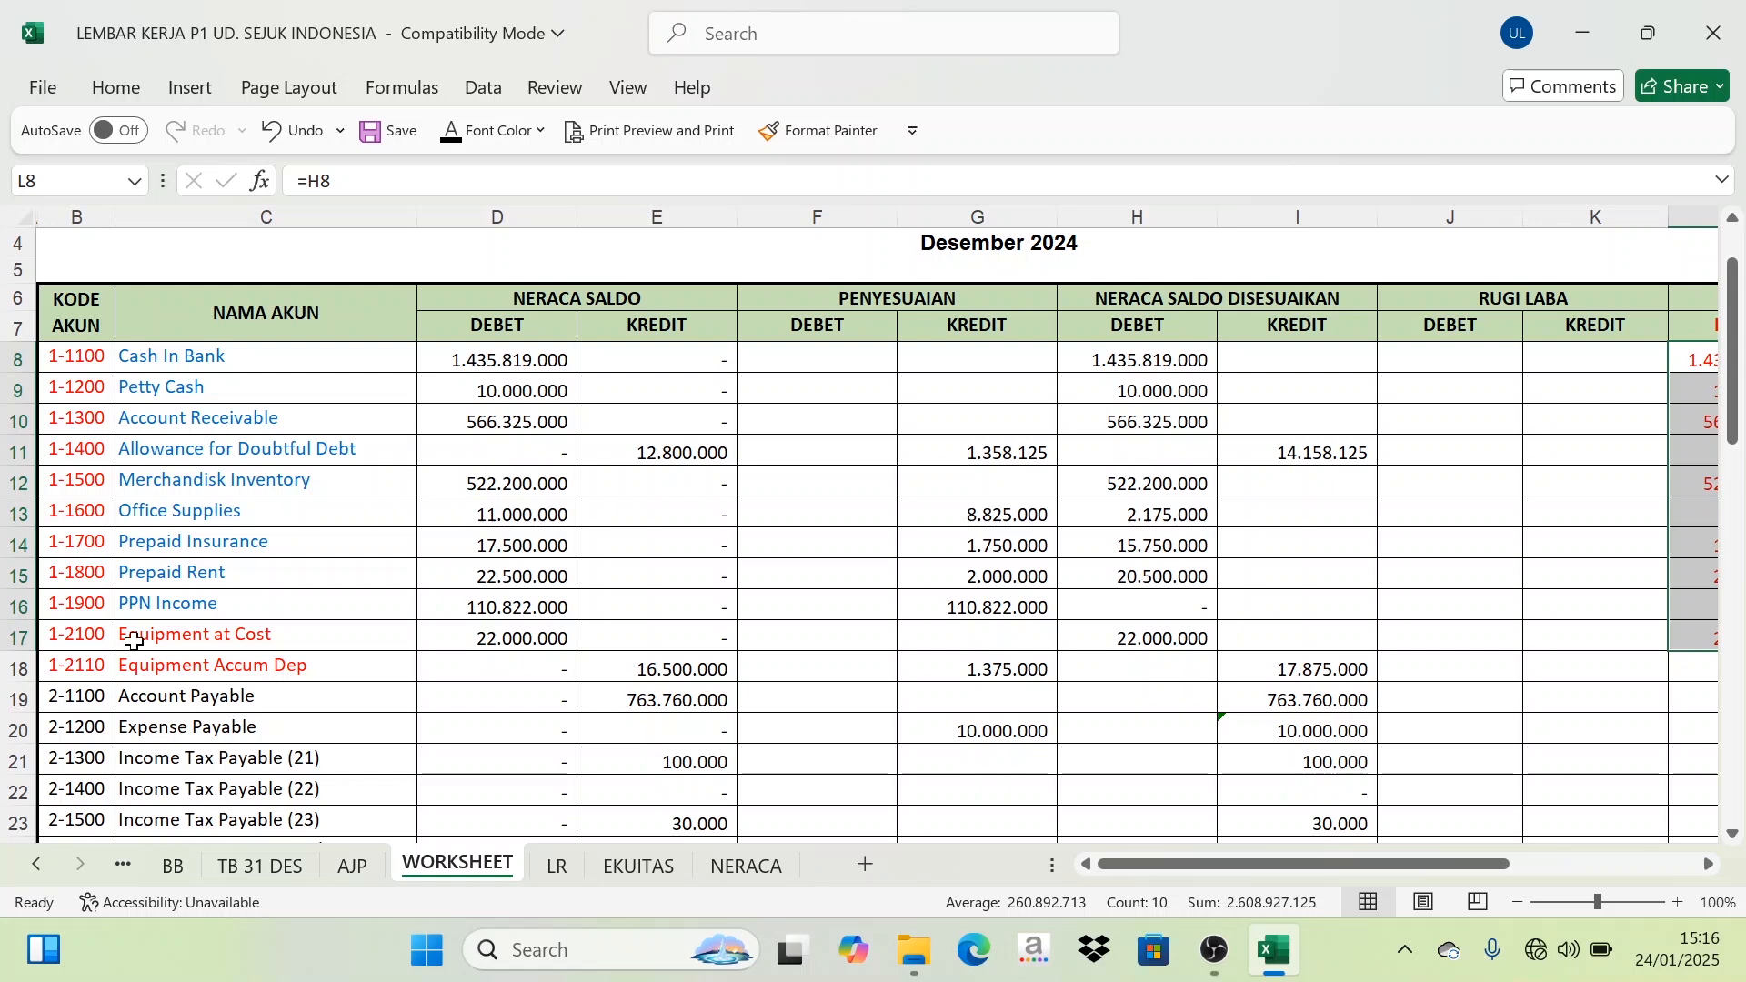
pyautogui.moveTo(234, 639); pyautogui.dragTo(233, 667)
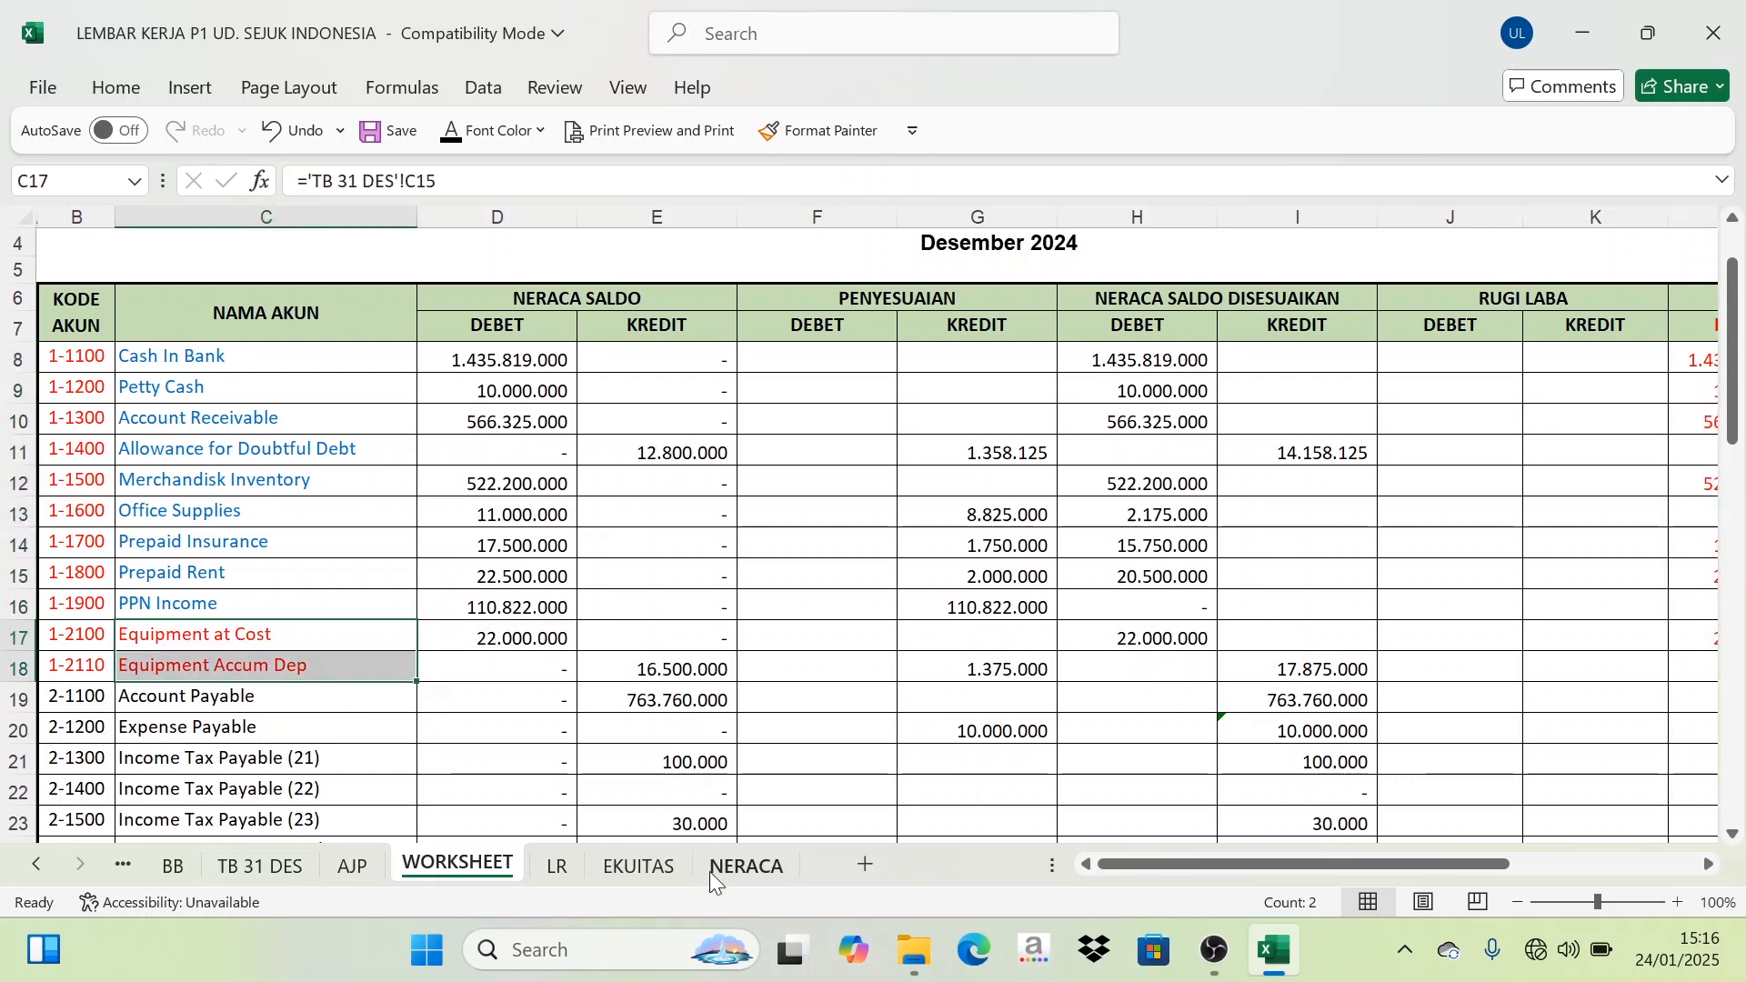
pyautogui.click(746, 864)
pyautogui.moveTo(234, 580); pyautogui.dragTo(234, 641)
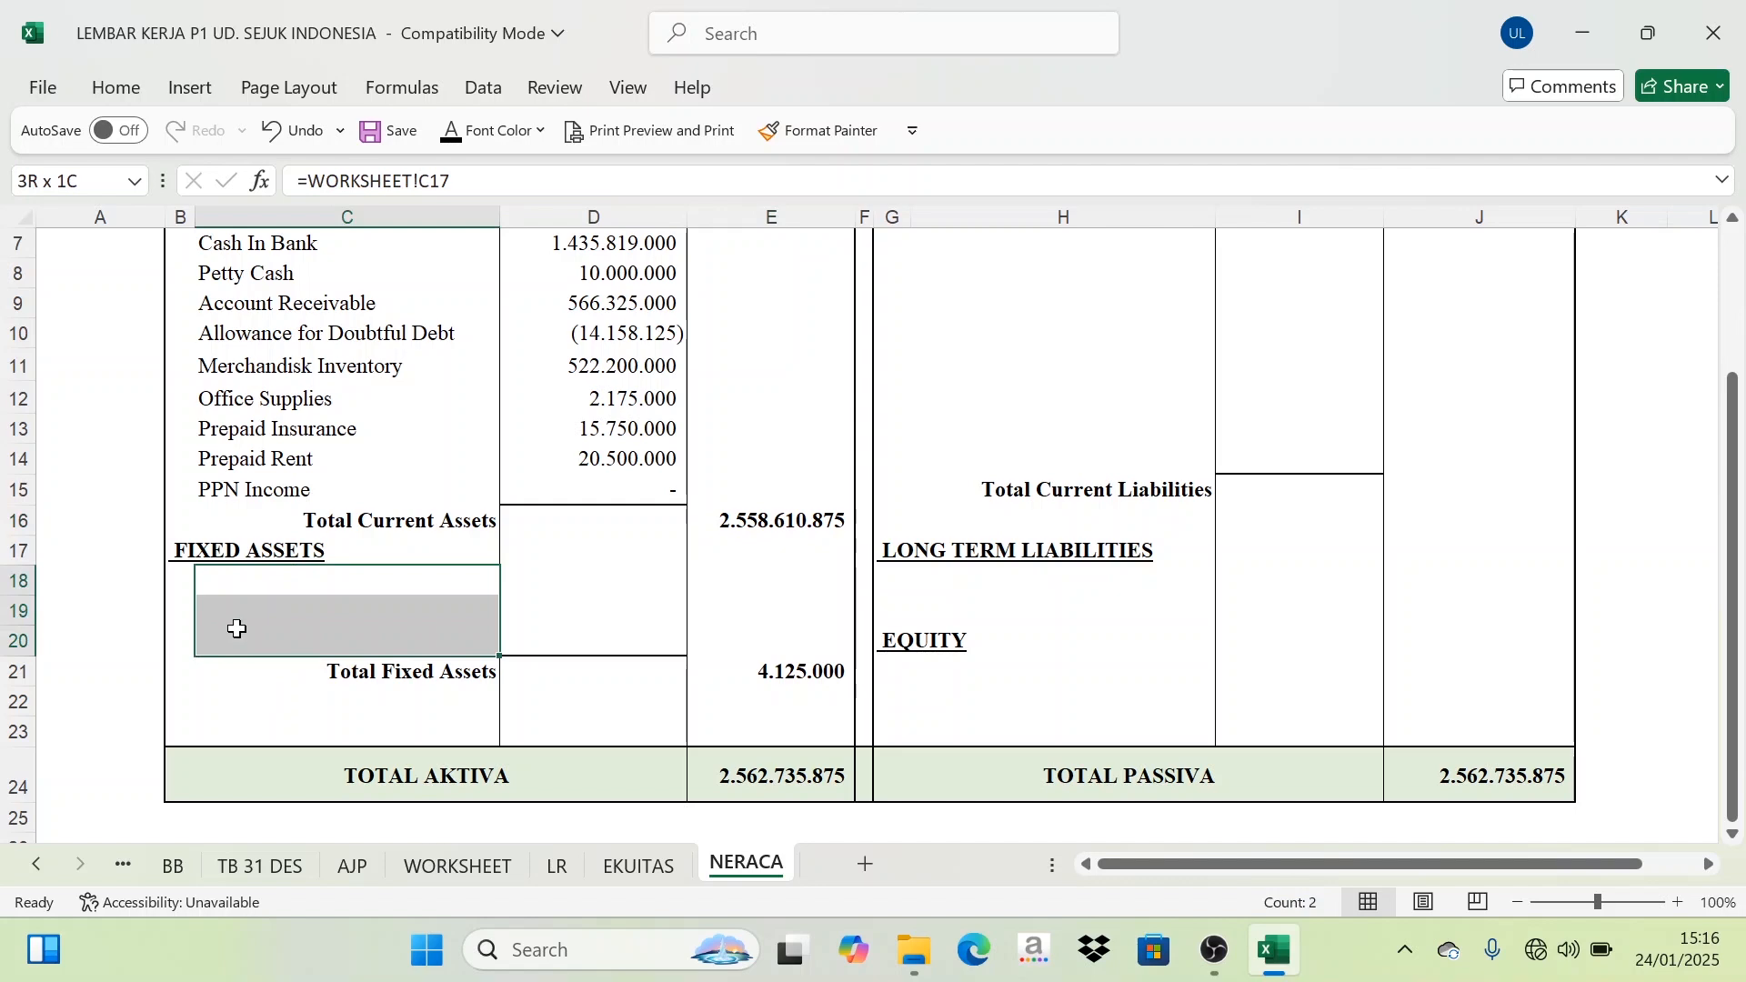
pyautogui.click(452, 134)
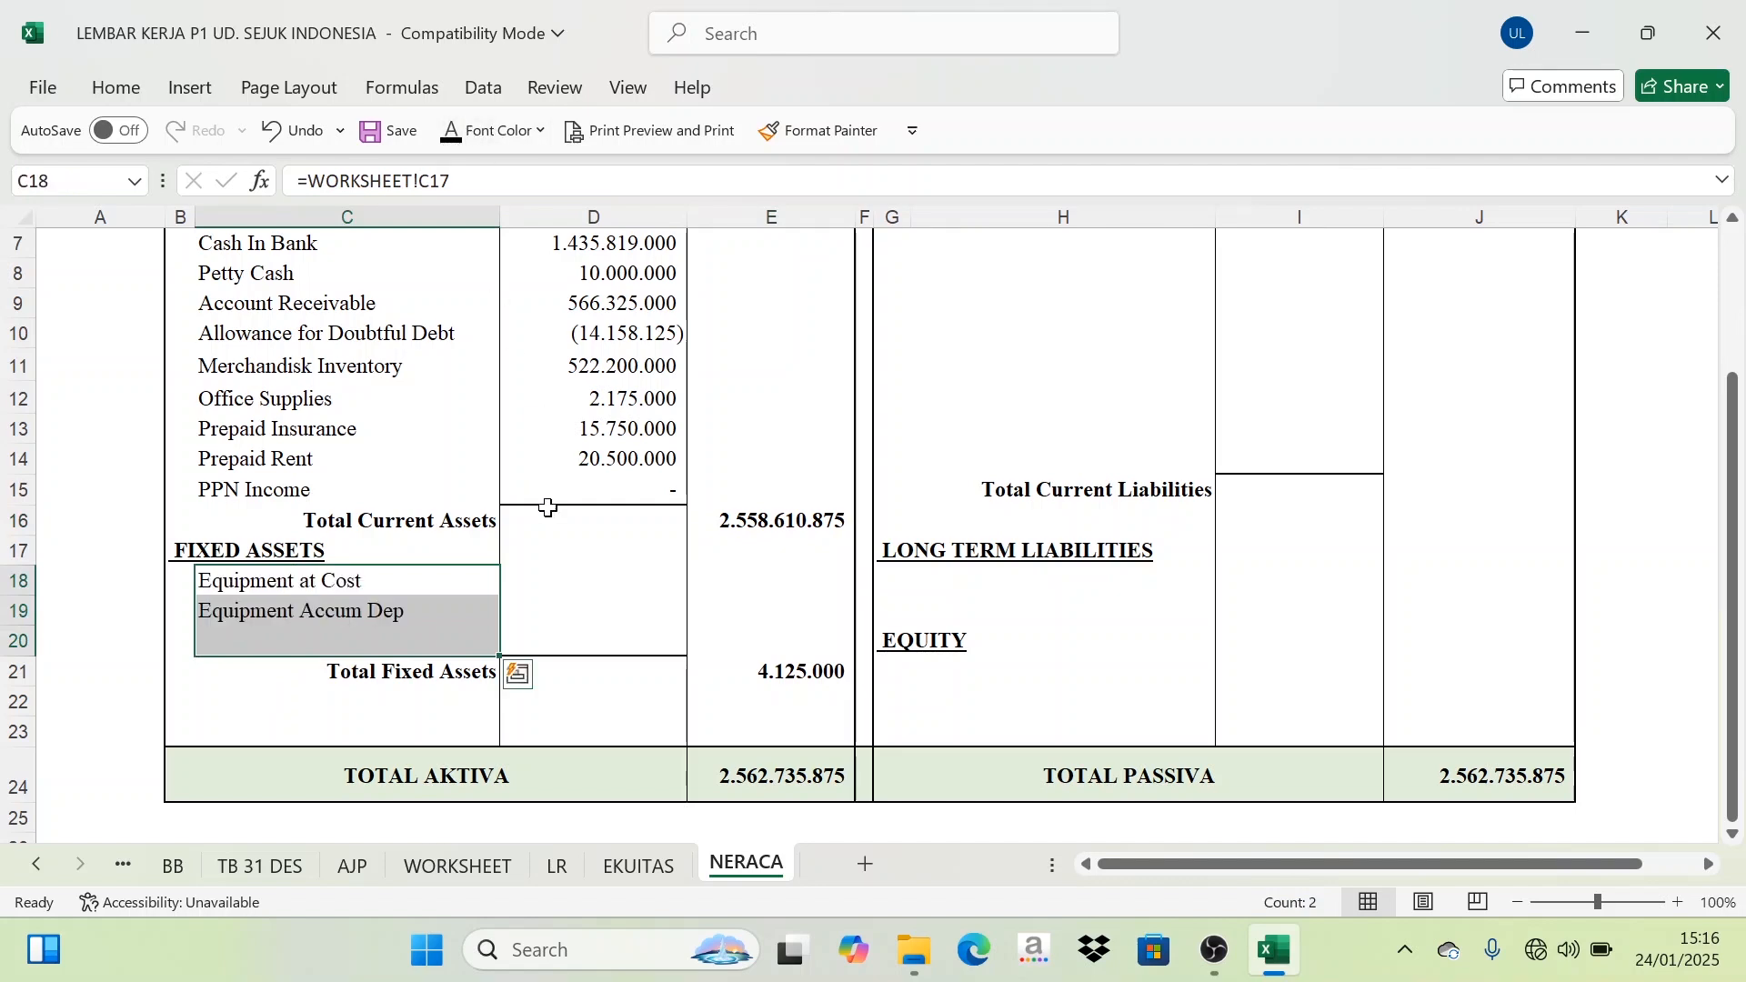
# Step: Check the equipment balances in WORKSHEET L17:M18, and set the font colour of the fixed asset amounts in NERACA D18:D19 to Automatic
pyautogui.click(583, 572)
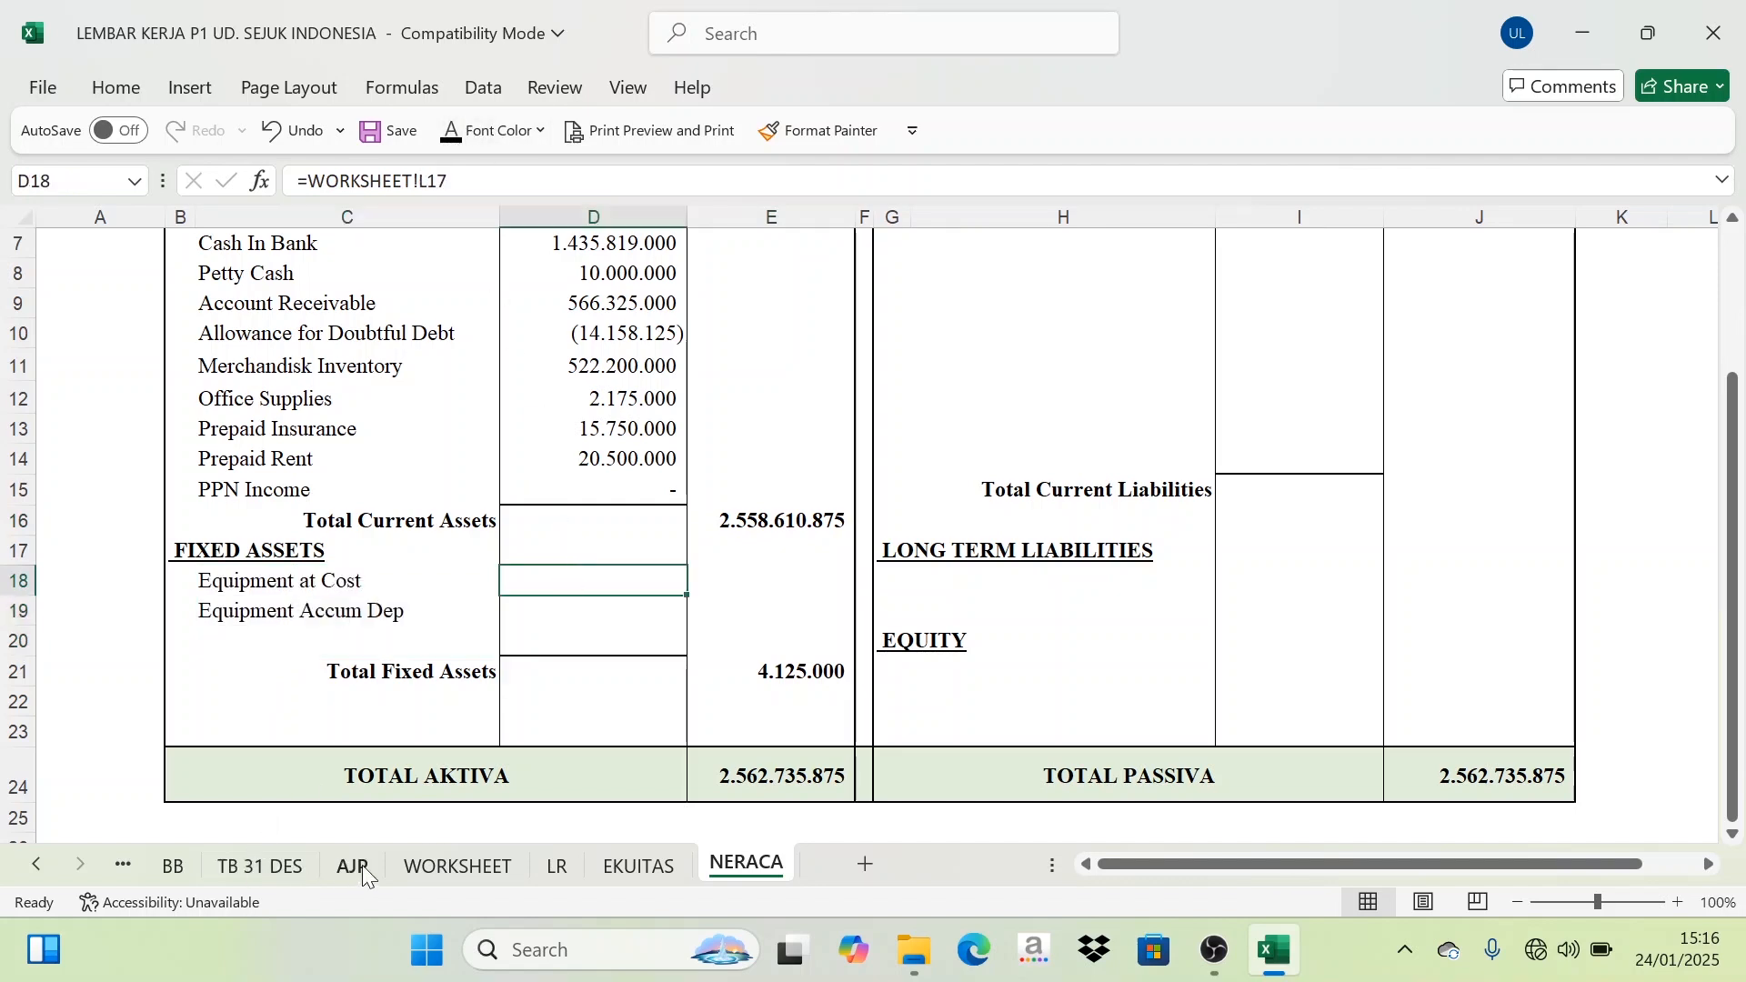
pyautogui.click(458, 865)
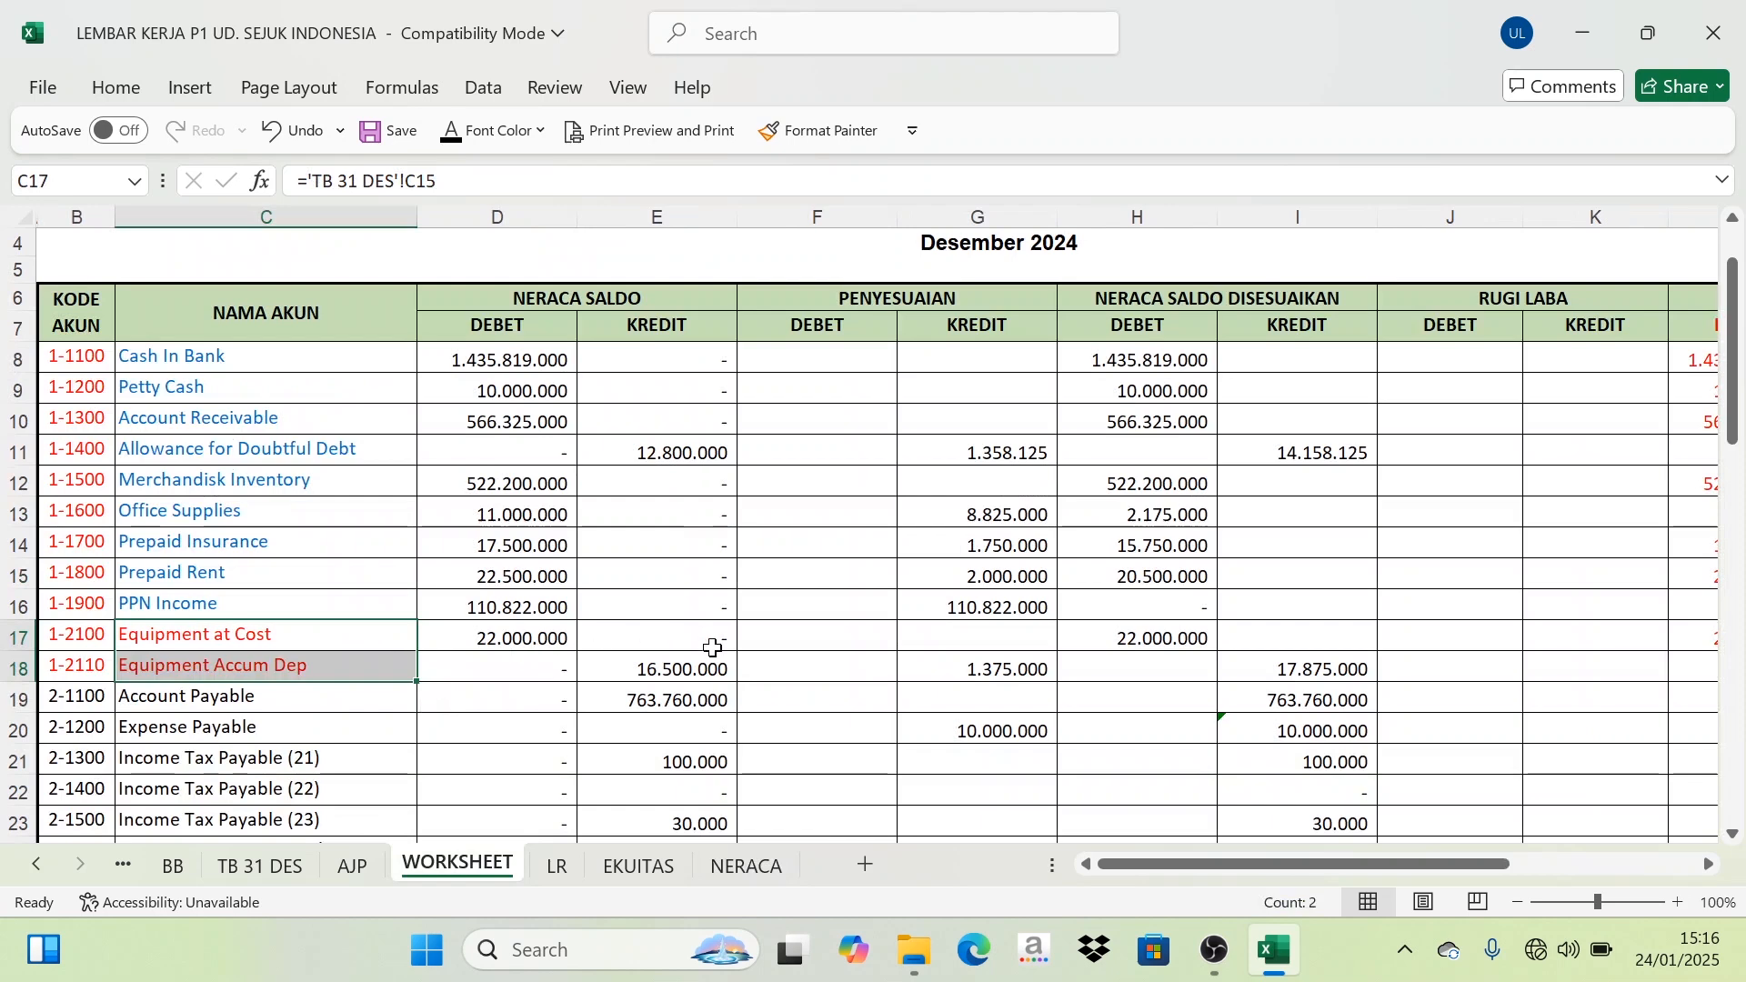
pyautogui.moveTo(1253, 860); pyautogui.dragTo(1364, 866)
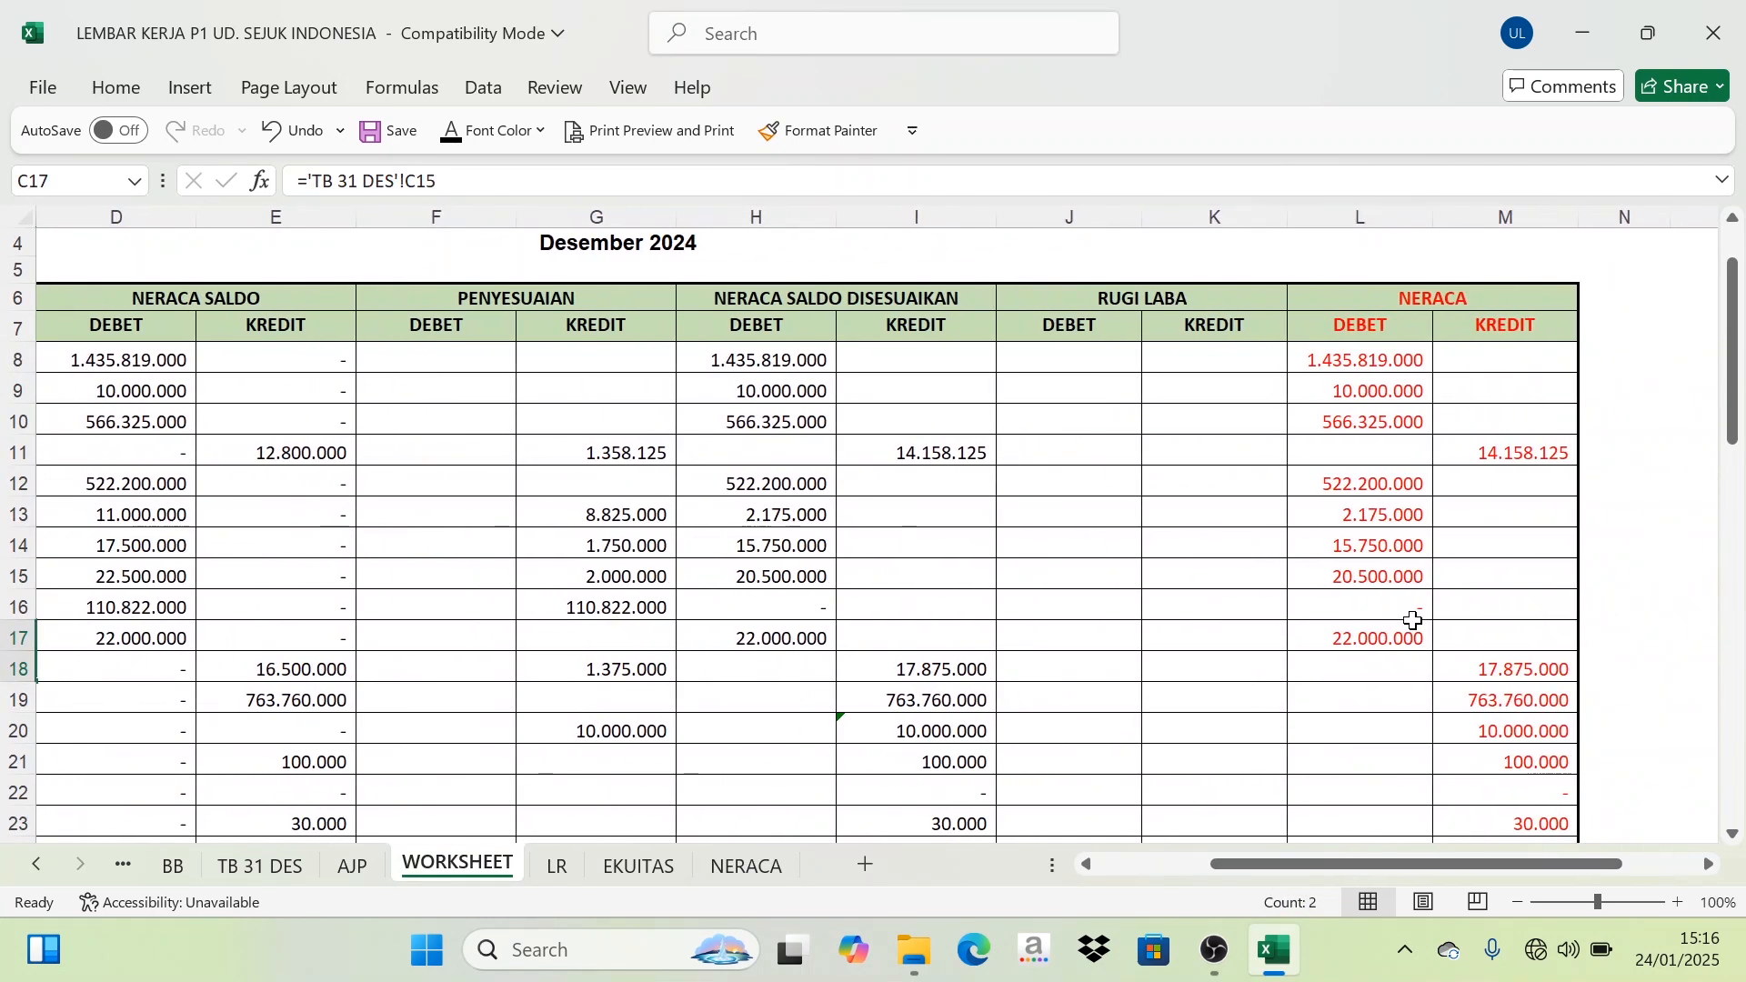
pyautogui.moveTo(1414, 632); pyautogui.dragTo(1499, 671)
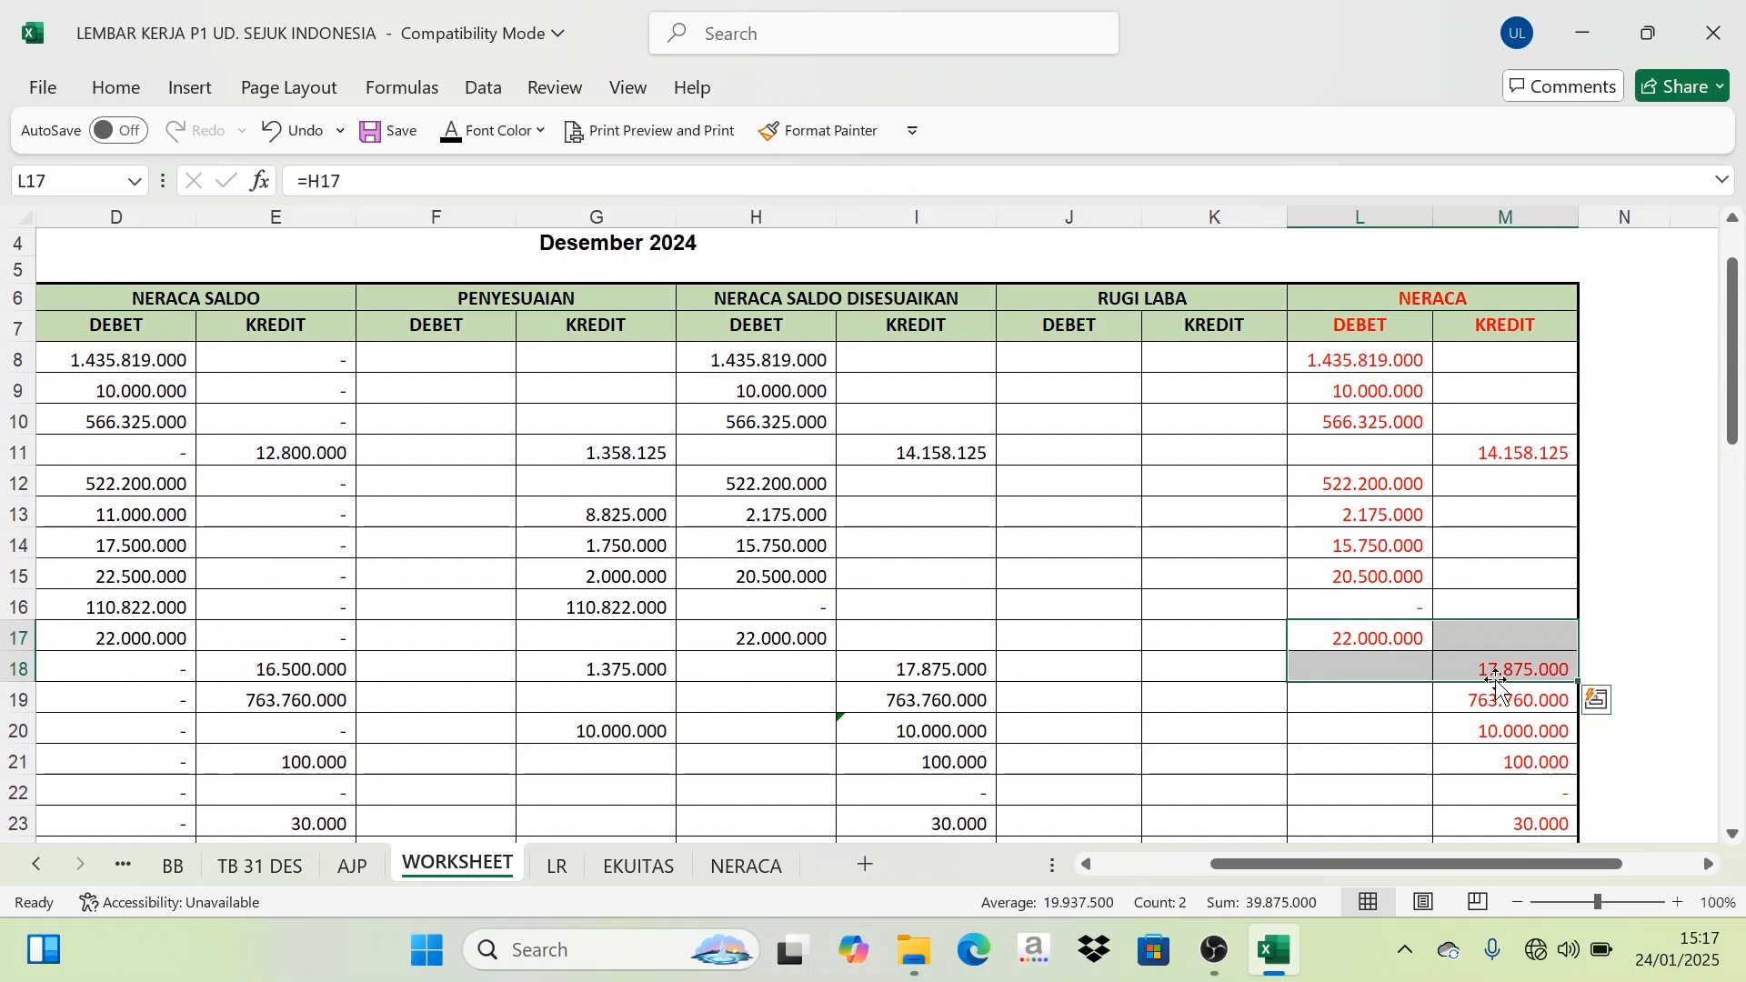
pyautogui.moveTo(1513, 859); pyautogui.dragTo(1552, 868)
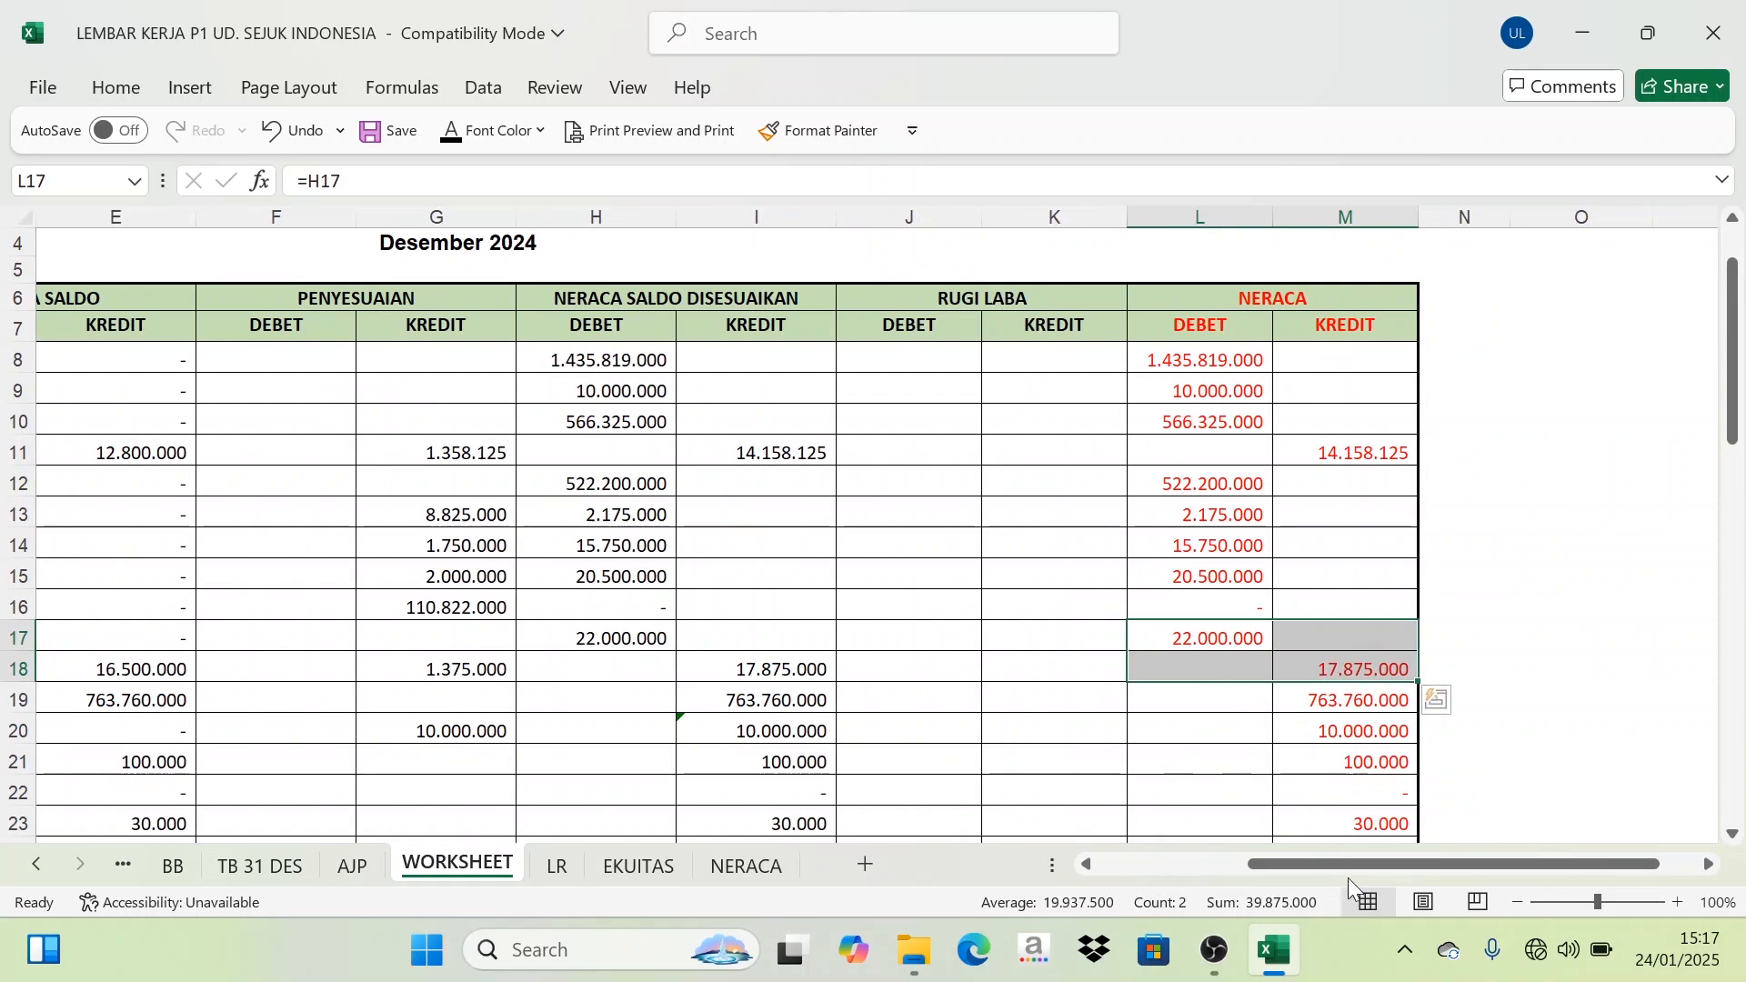
pyautogui.moveTo(1356, 865); pyautogui.dragTo(1322, 875)
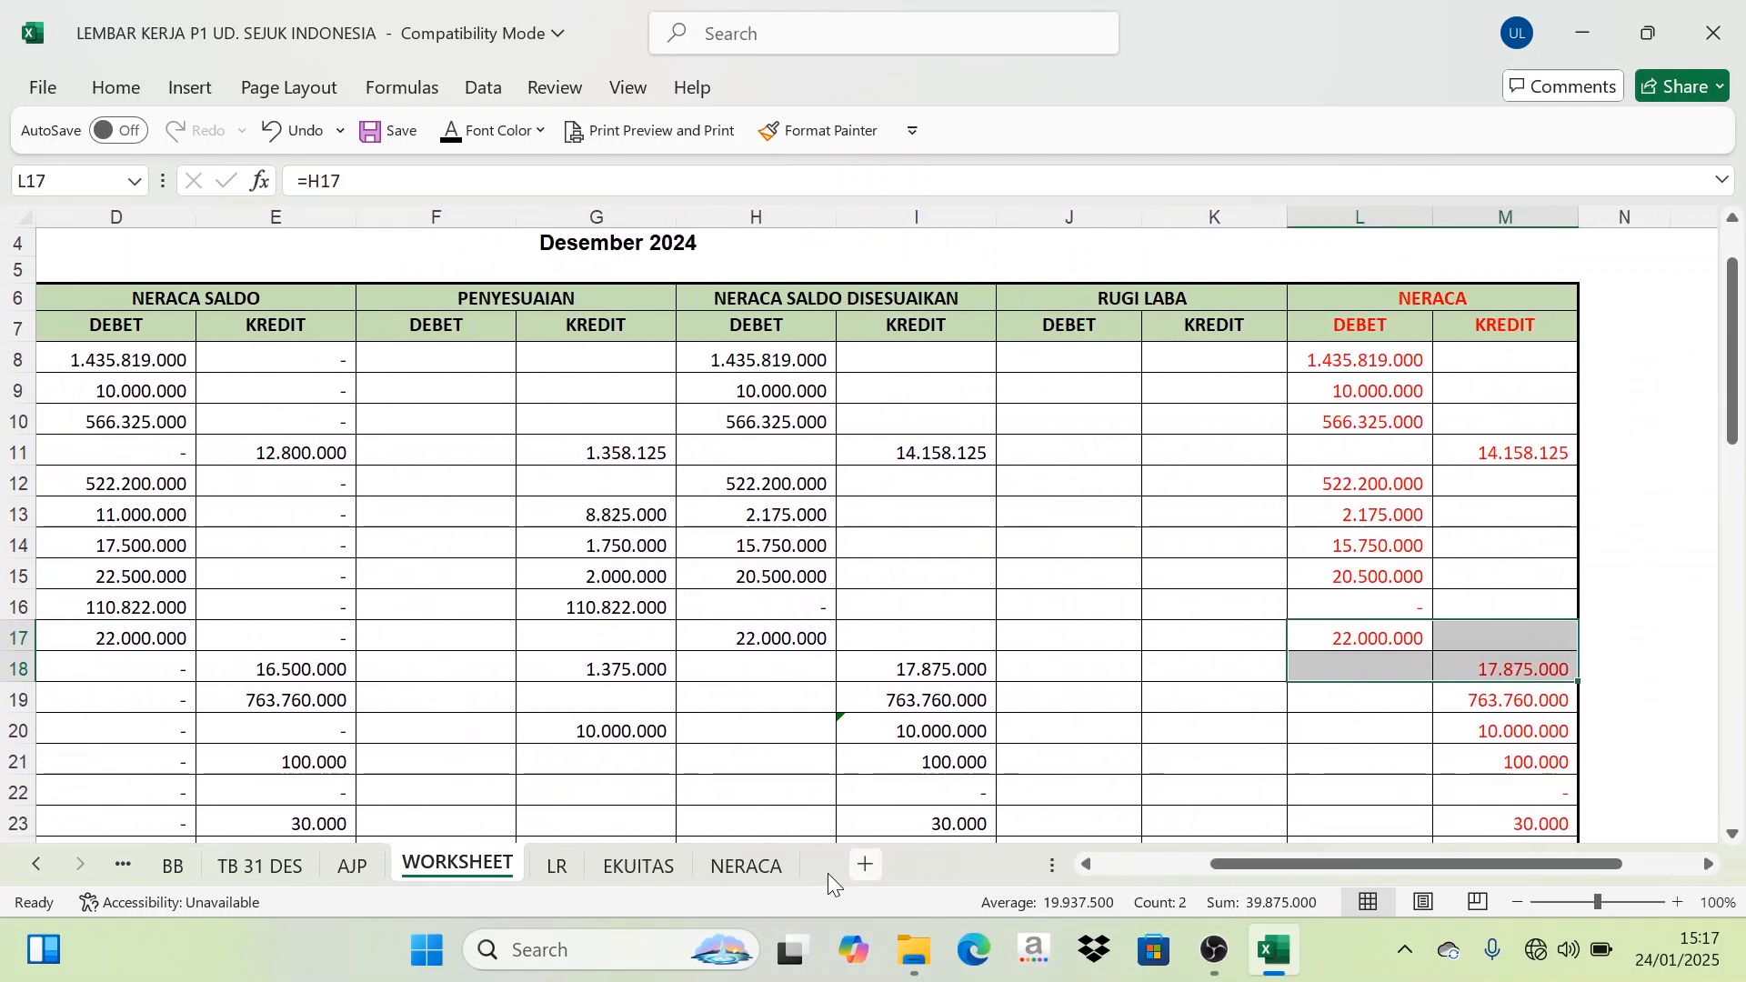
pyautogui.click(747, 865)
pyautogui.moveTo(563, 587)
pyautogui.mouseDown()
pyautogui.moveTo(549, 608)
pyautogui.moveTo(573, 604)
pyautogui.mouseUp()
pyautogui.click(440, 144)
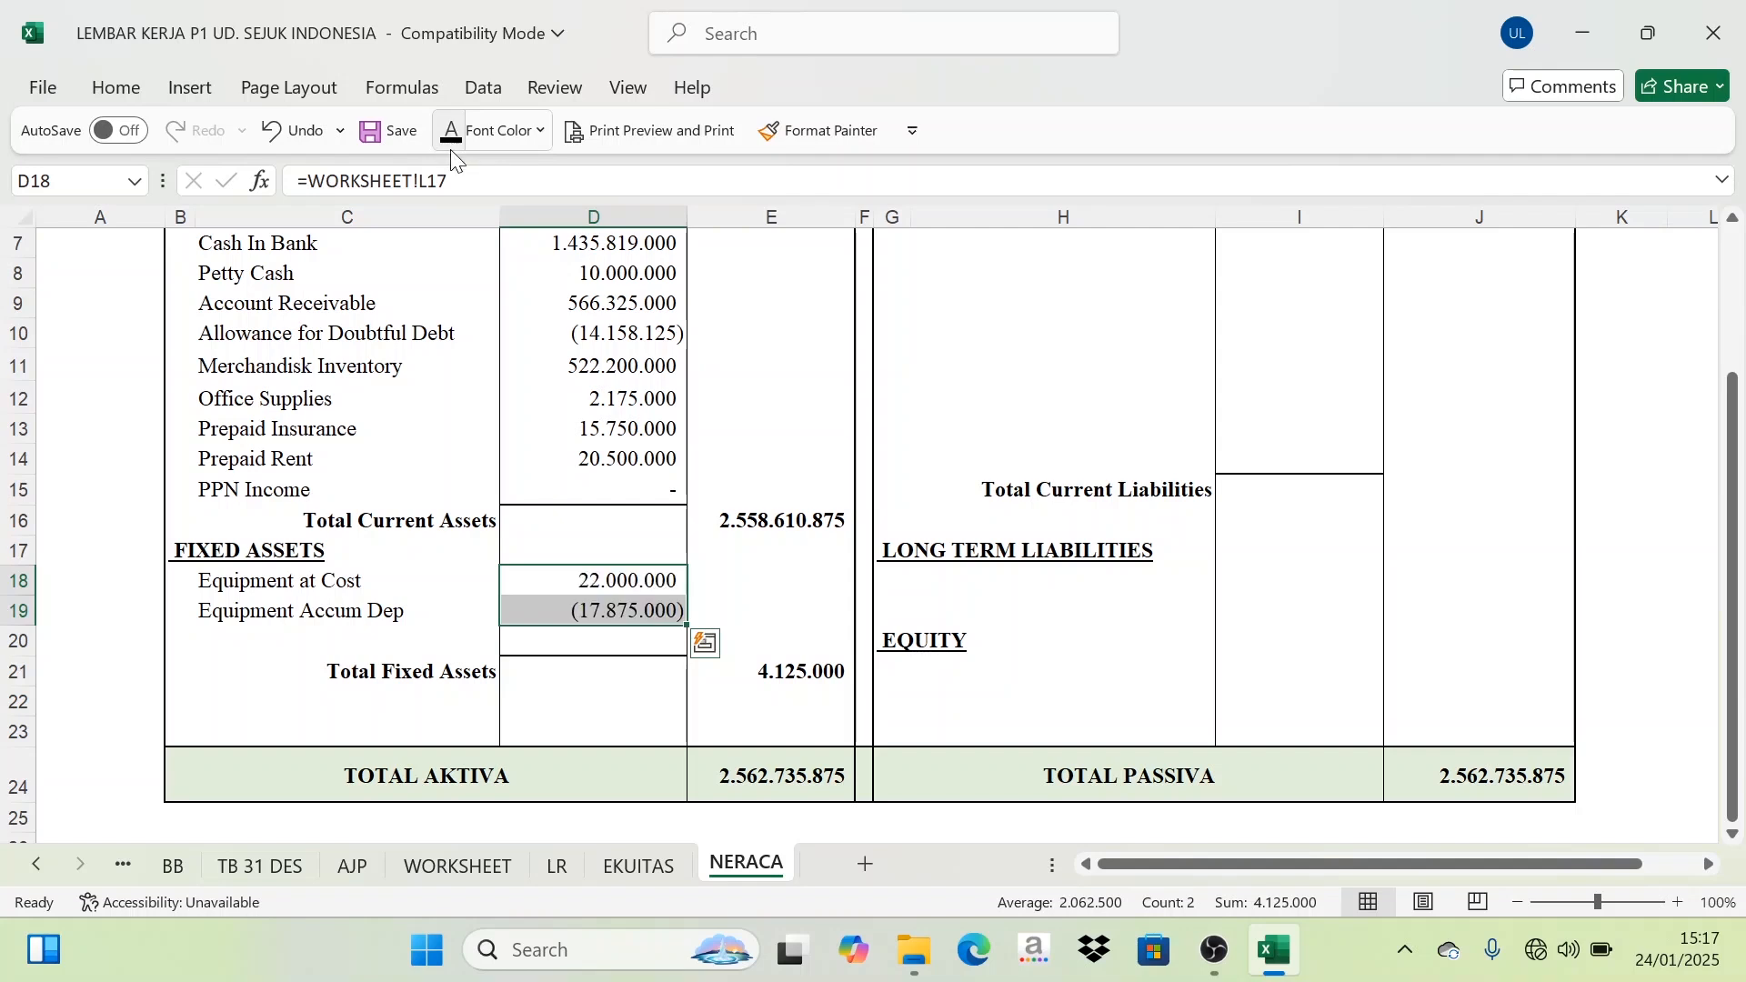
# Step: Check the Total Fixed Assets formula in E21 against the equipment cost and accumulated depreciation amounts in D18:D19
pyautogui.click(592, 632)
pyautogui.click(608, 582)
pyautogui.moveTo(607, 581); pyautogui.dragTo(604, 612)
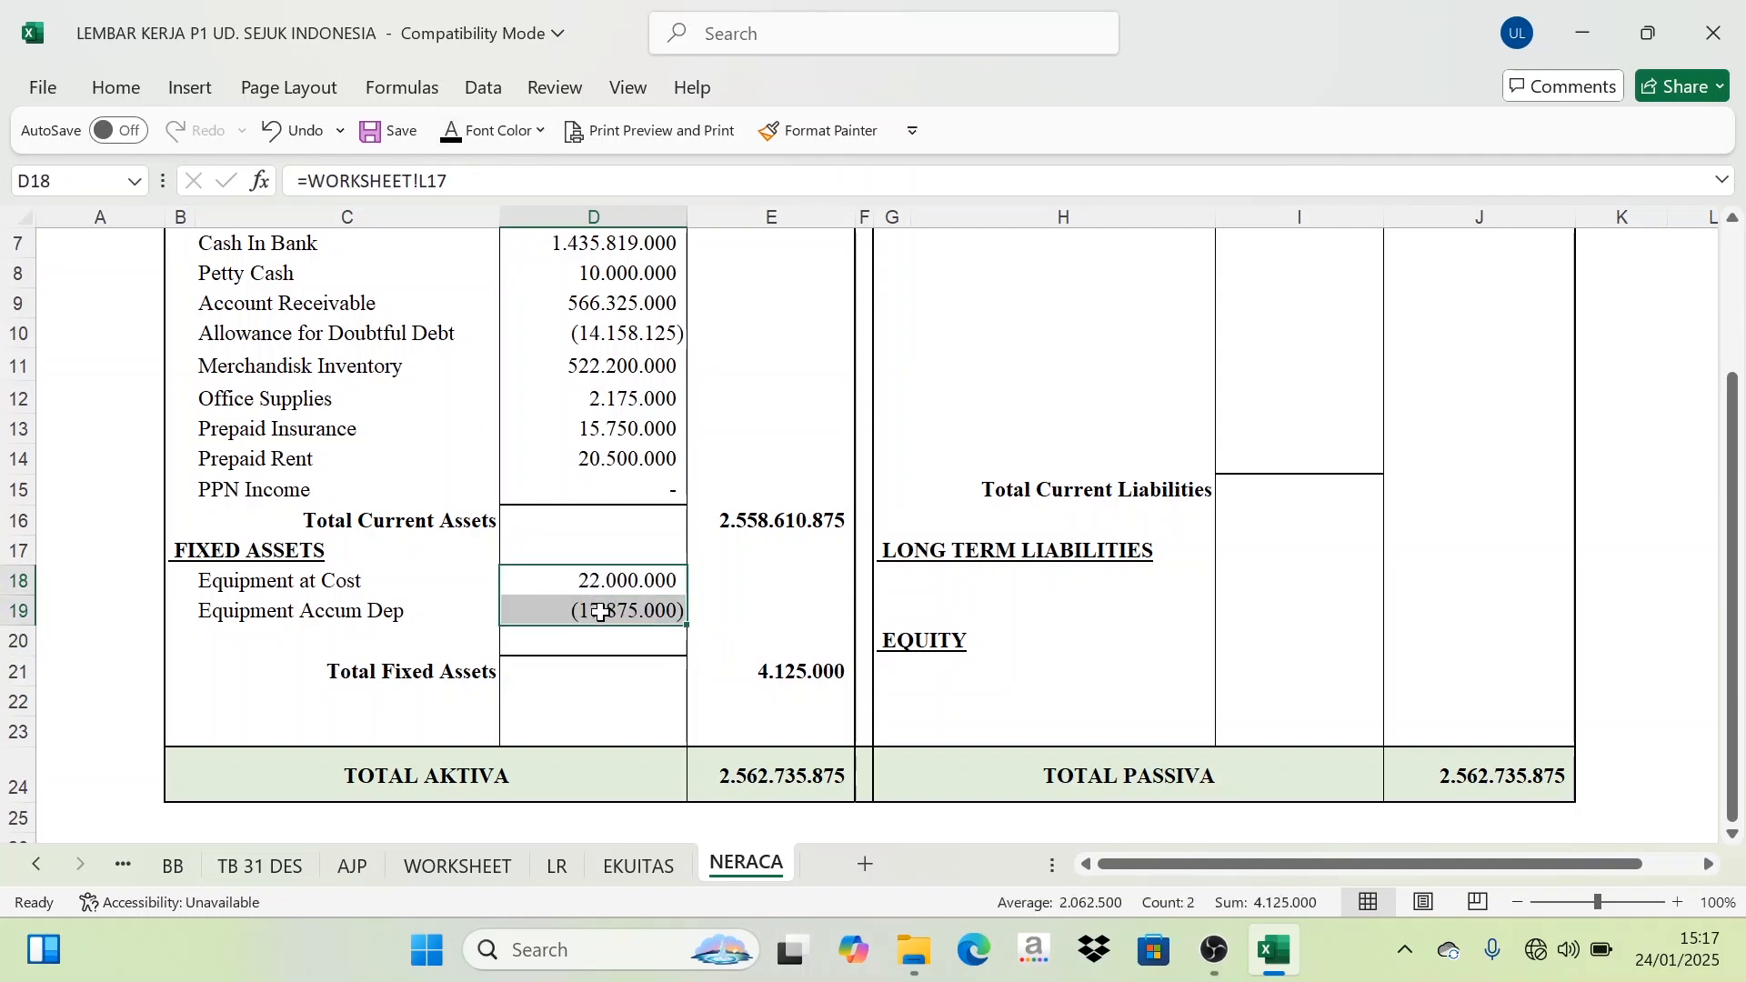
pyautogui.click(762, 583)
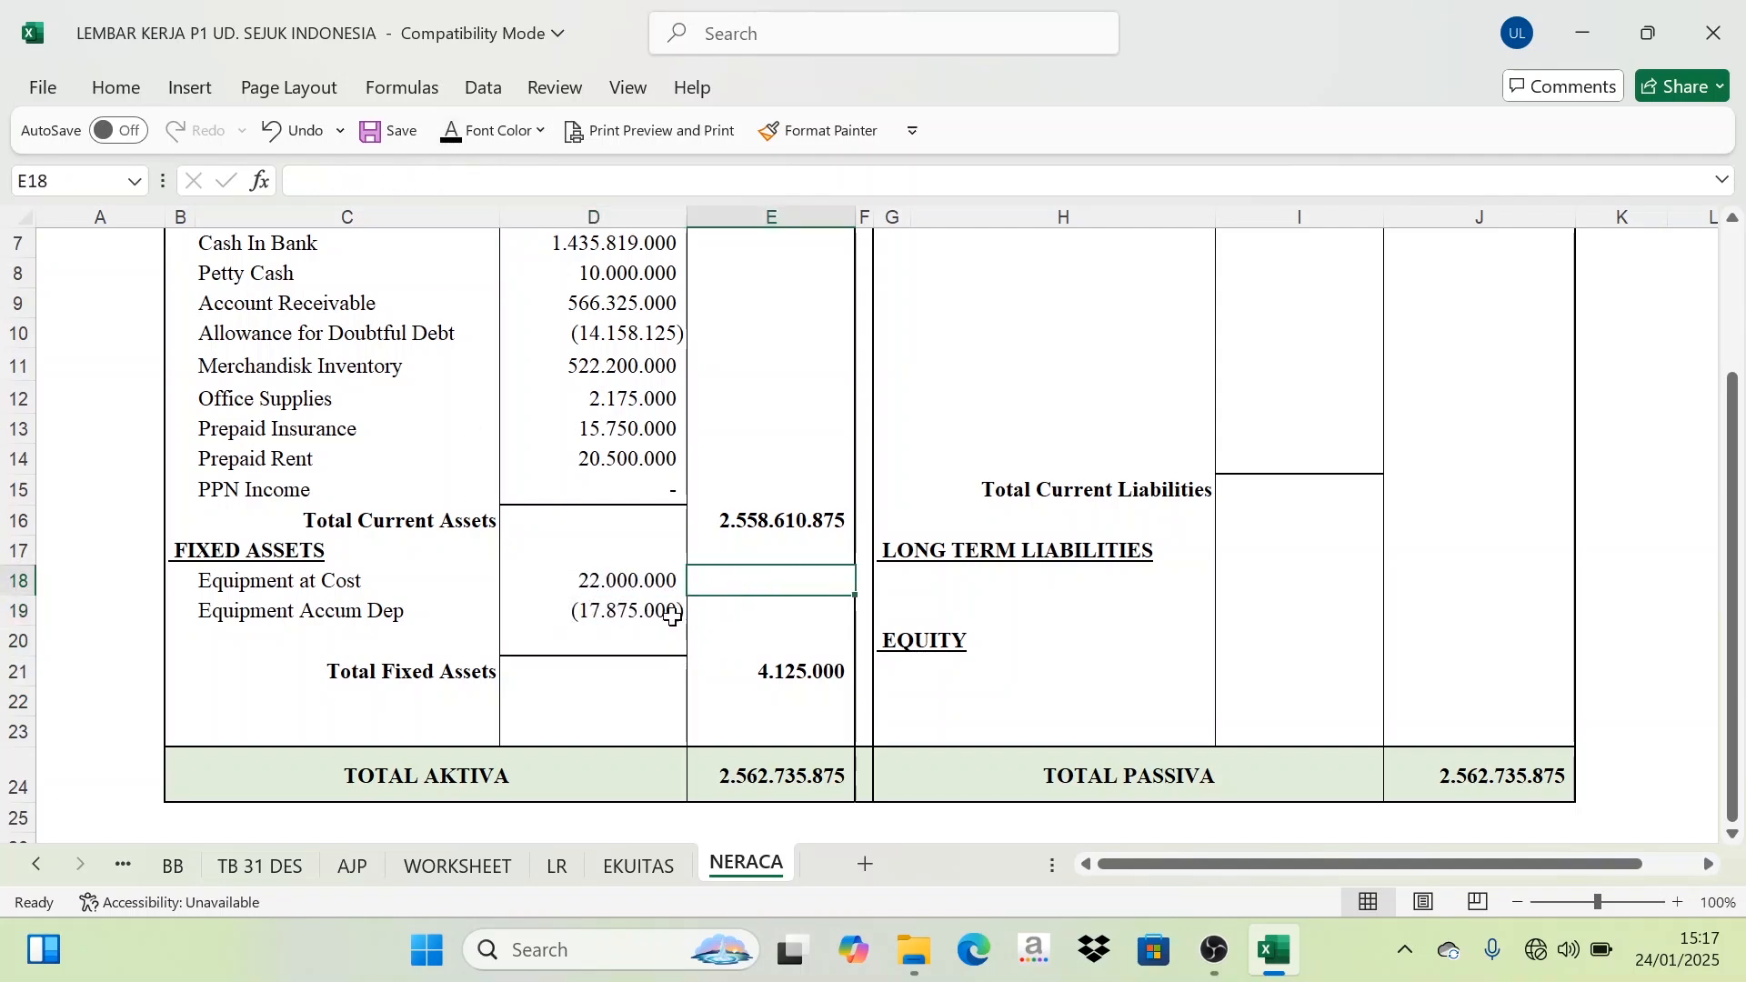
pyautogui.click(775, 674)
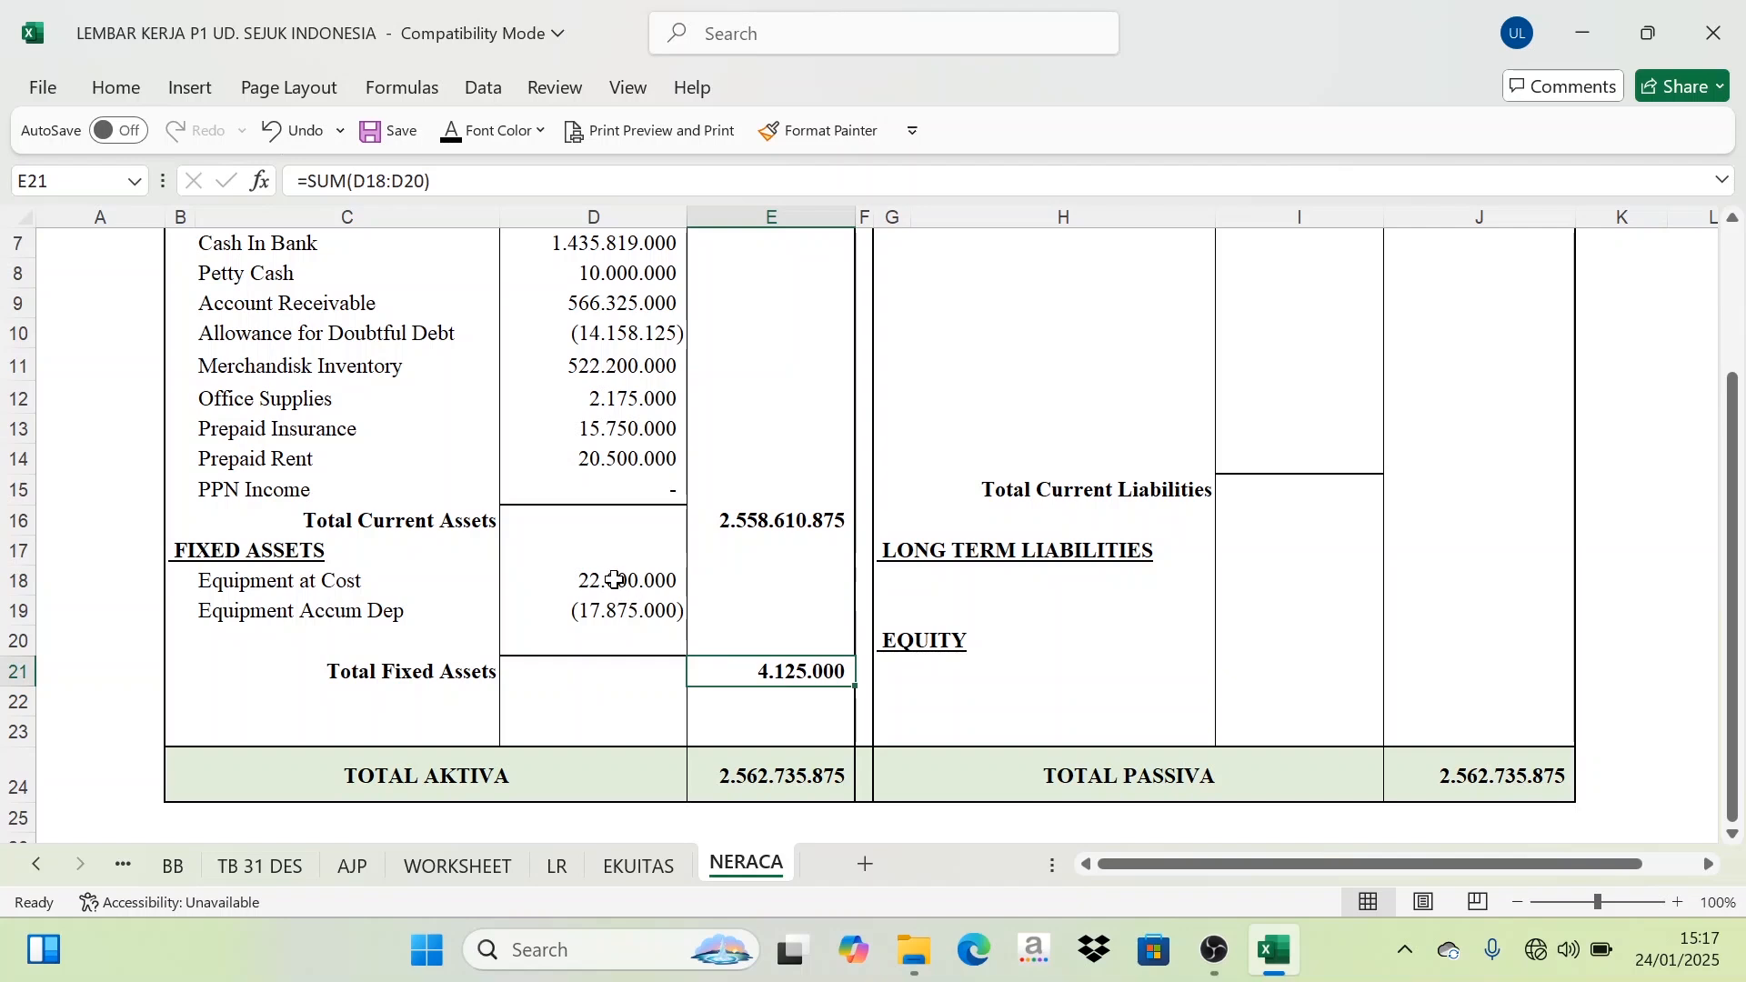
pyautogui.moveTo(614, 580); pyautogui.dragTo(652, 619)
pyautogui.click(786, 661)
pyautogui.click(823, 712)
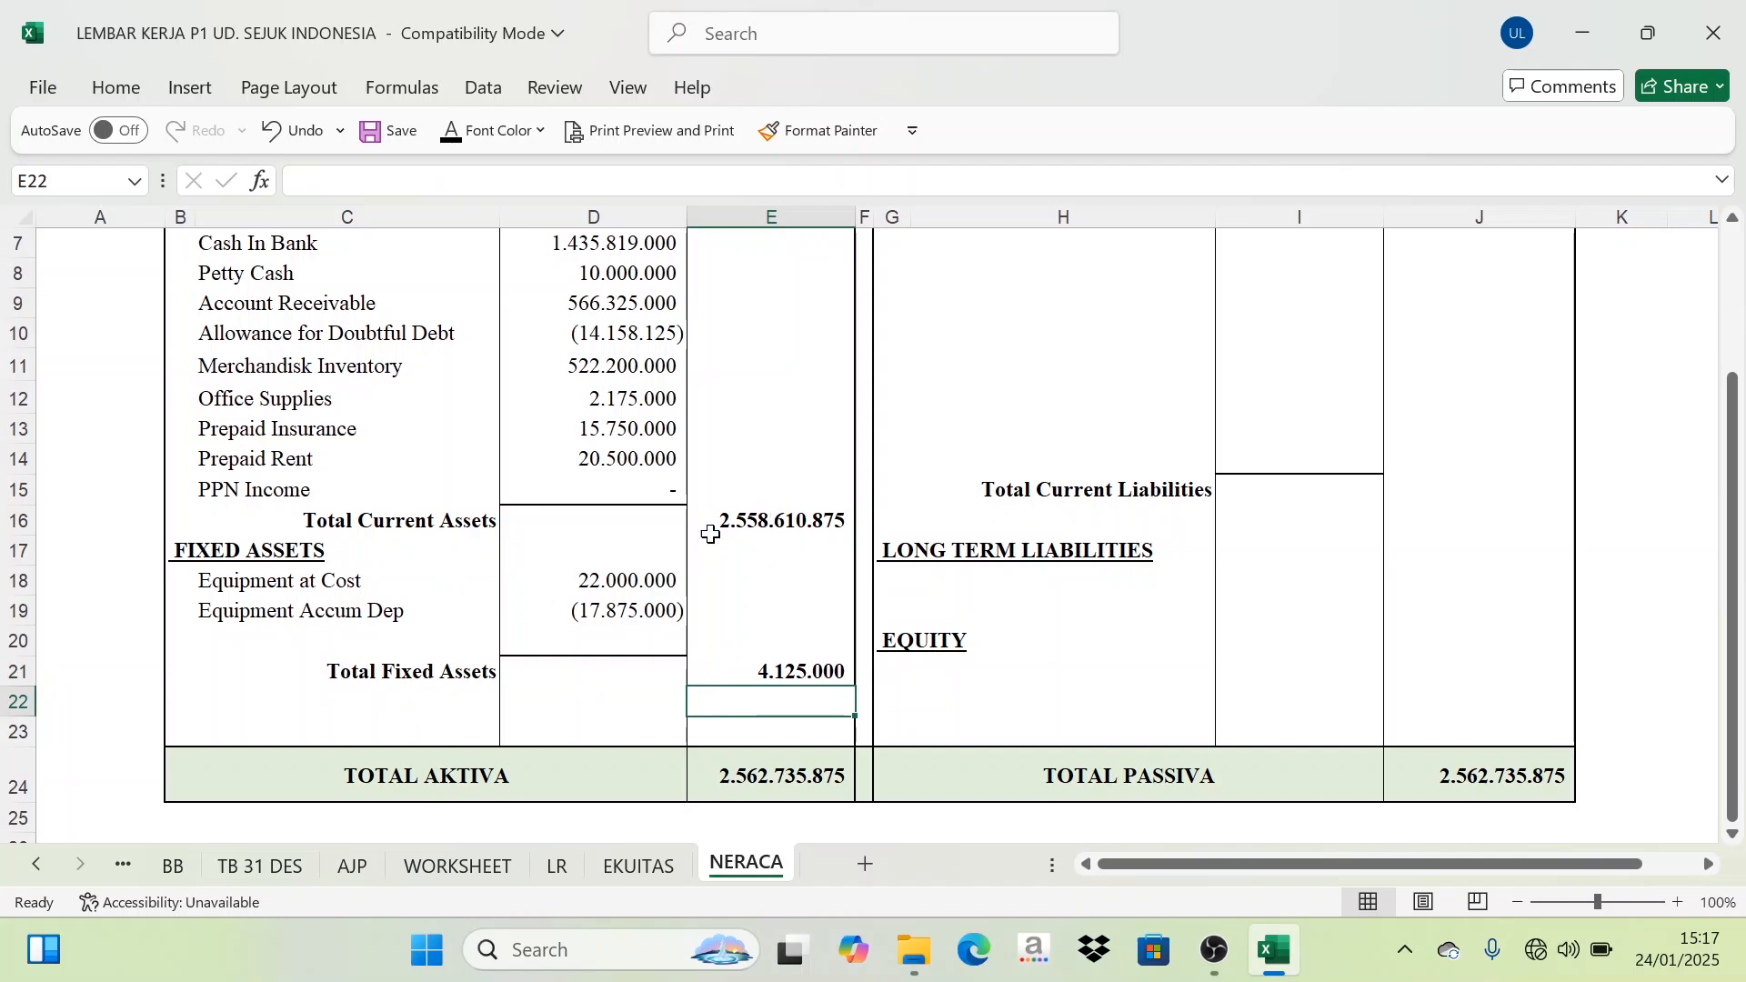
# Step: Check the TOTAL AKTIVA sum formula in E24 against the Total Current Assets and Total Fixed Assets amounts in E16:E21
pyautogui.moveTo(772, 515); pyautogui.dragTo(745, 677)
pyautogui.scroll(-1, 672, 700)
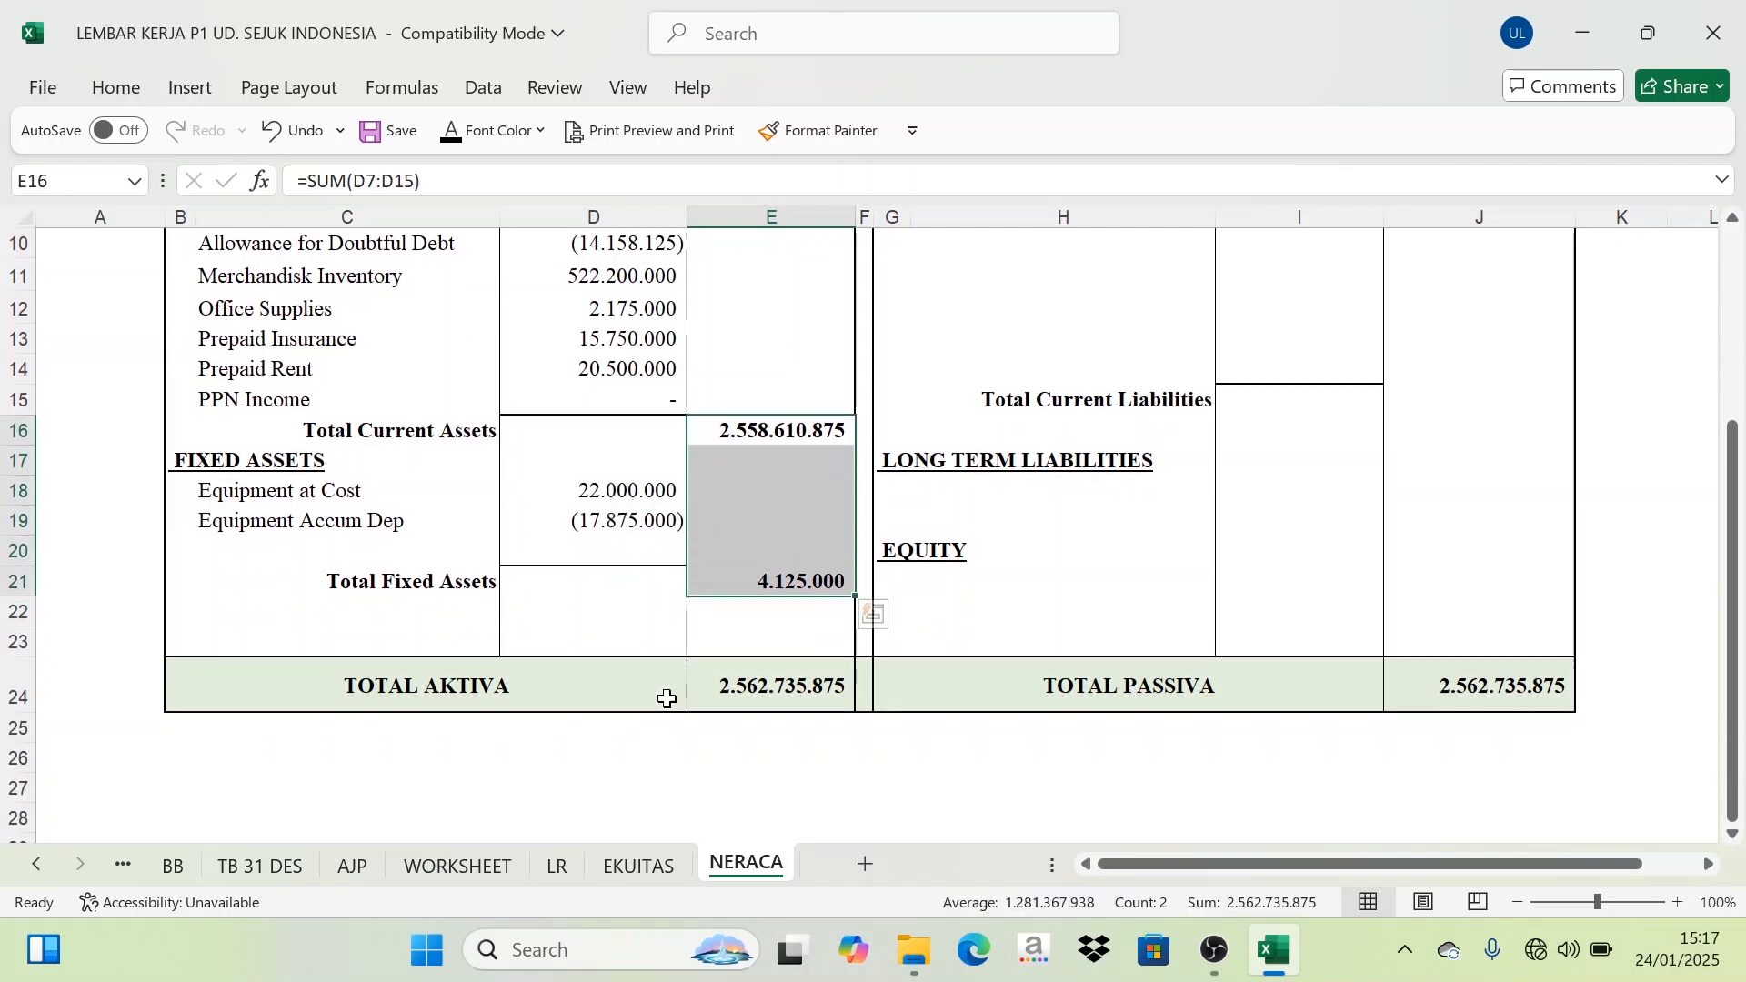
pyautogui.click(483, 696)
pyautogui.click(758, 706)
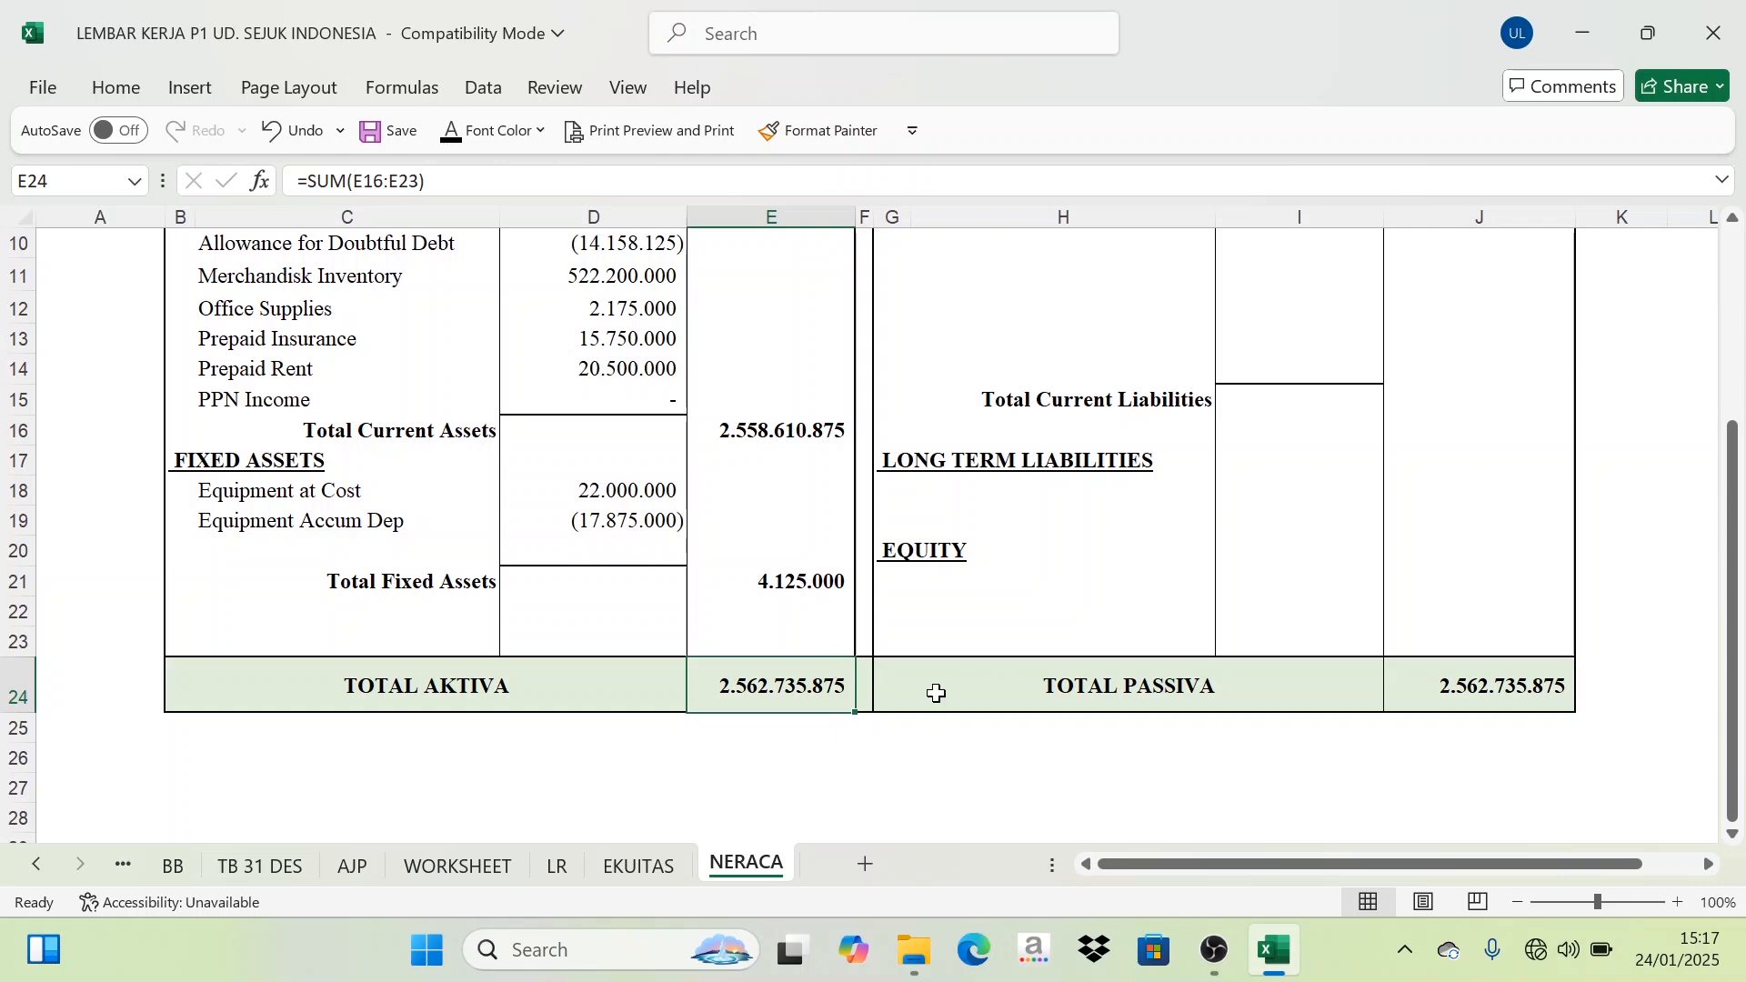
pyautogui.scroll(3, 776, 713)
pyautogui.scroll(-1, 661, 637)
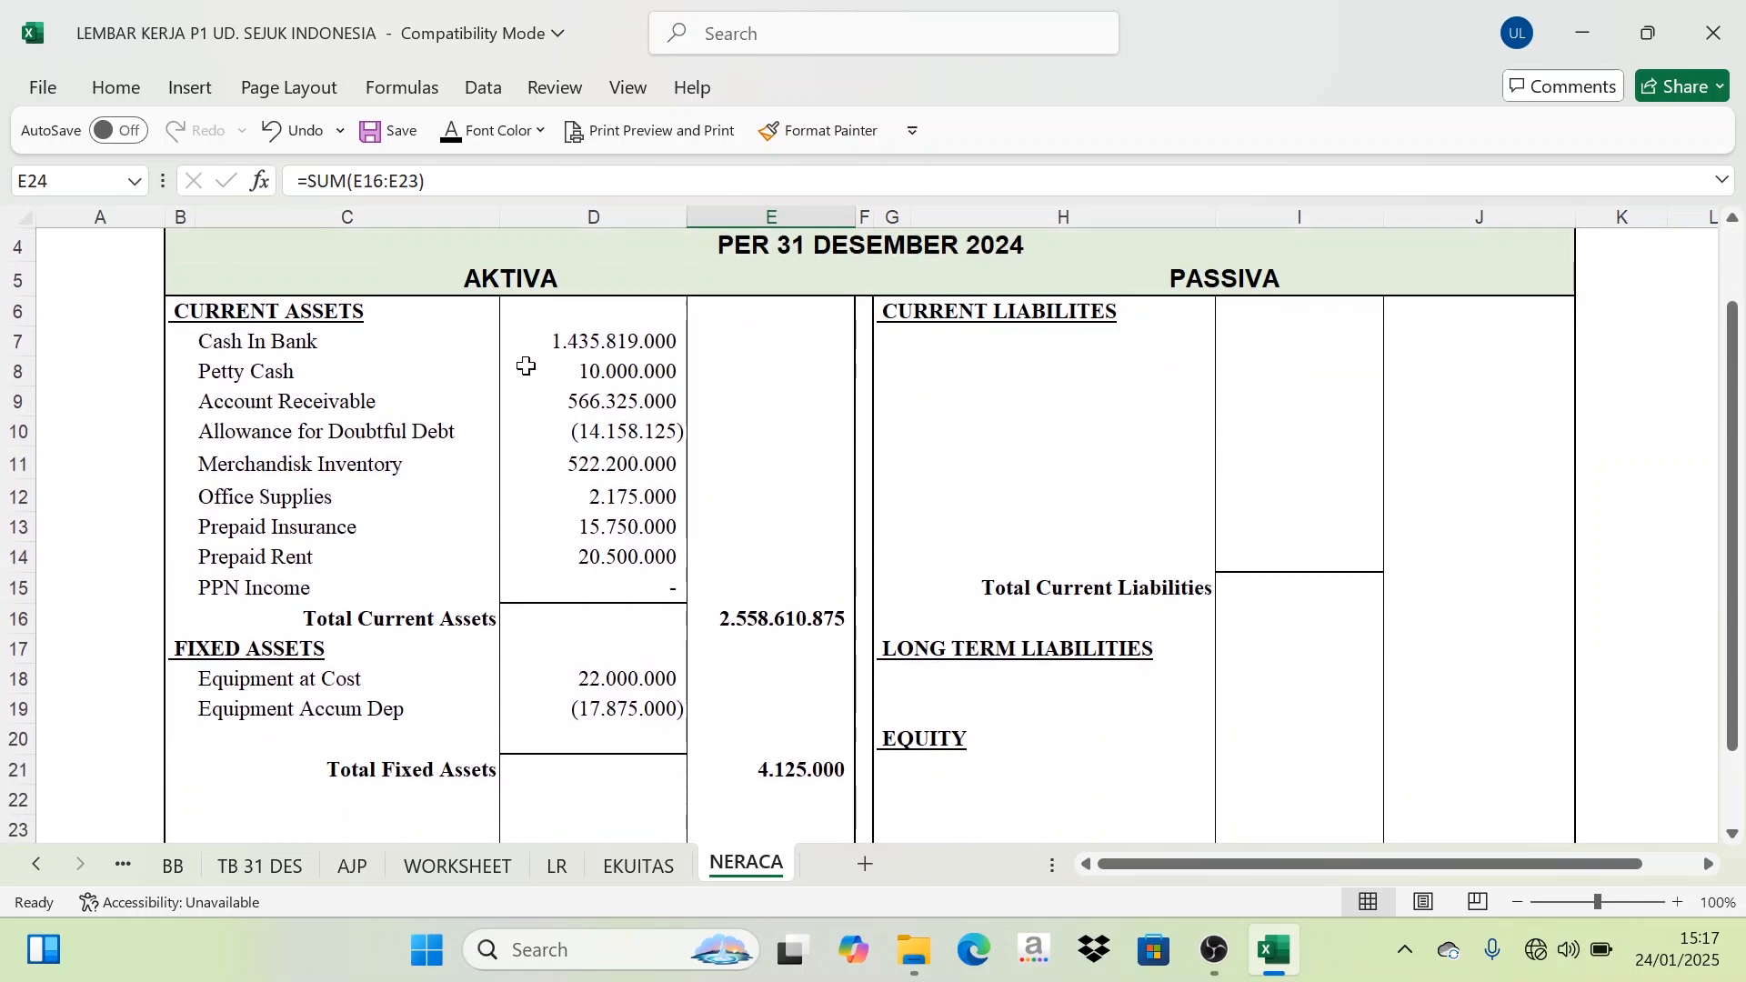
pyautogui.scroll(1, 589, 325)
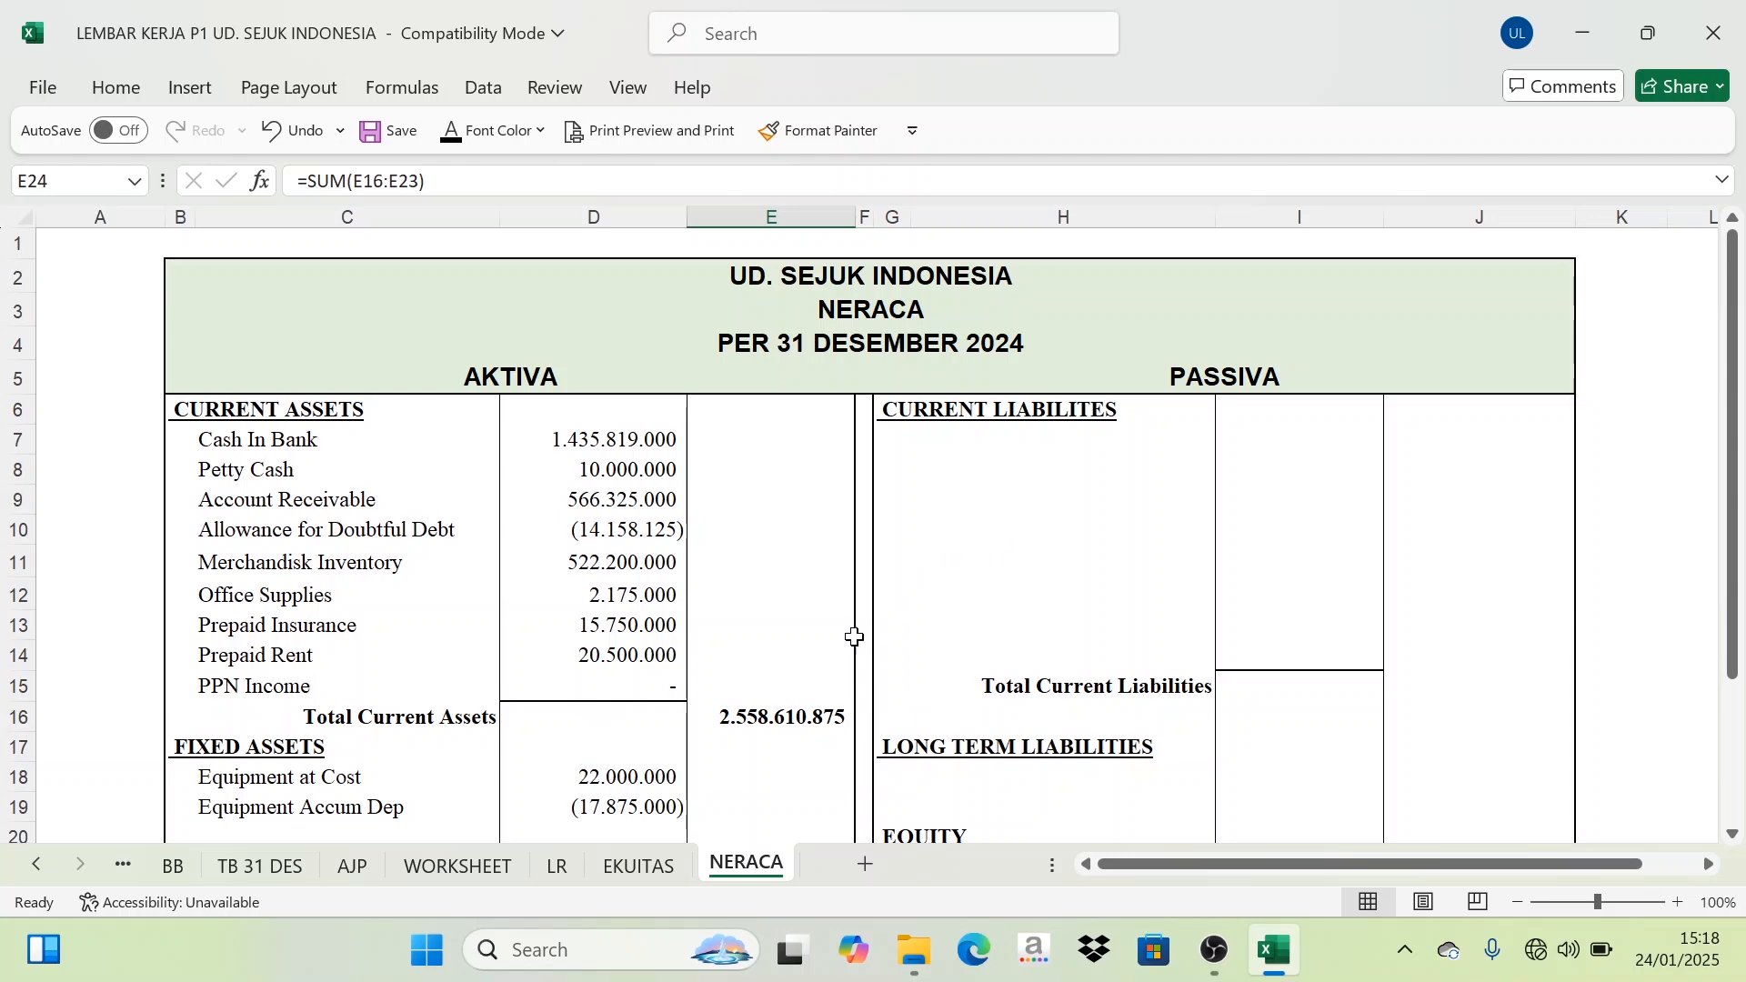
# Step: On WORKSHEET, set the font colour of the asset account codes and names in B8:C18 to Automatic
pyautogui.click(462, 864)
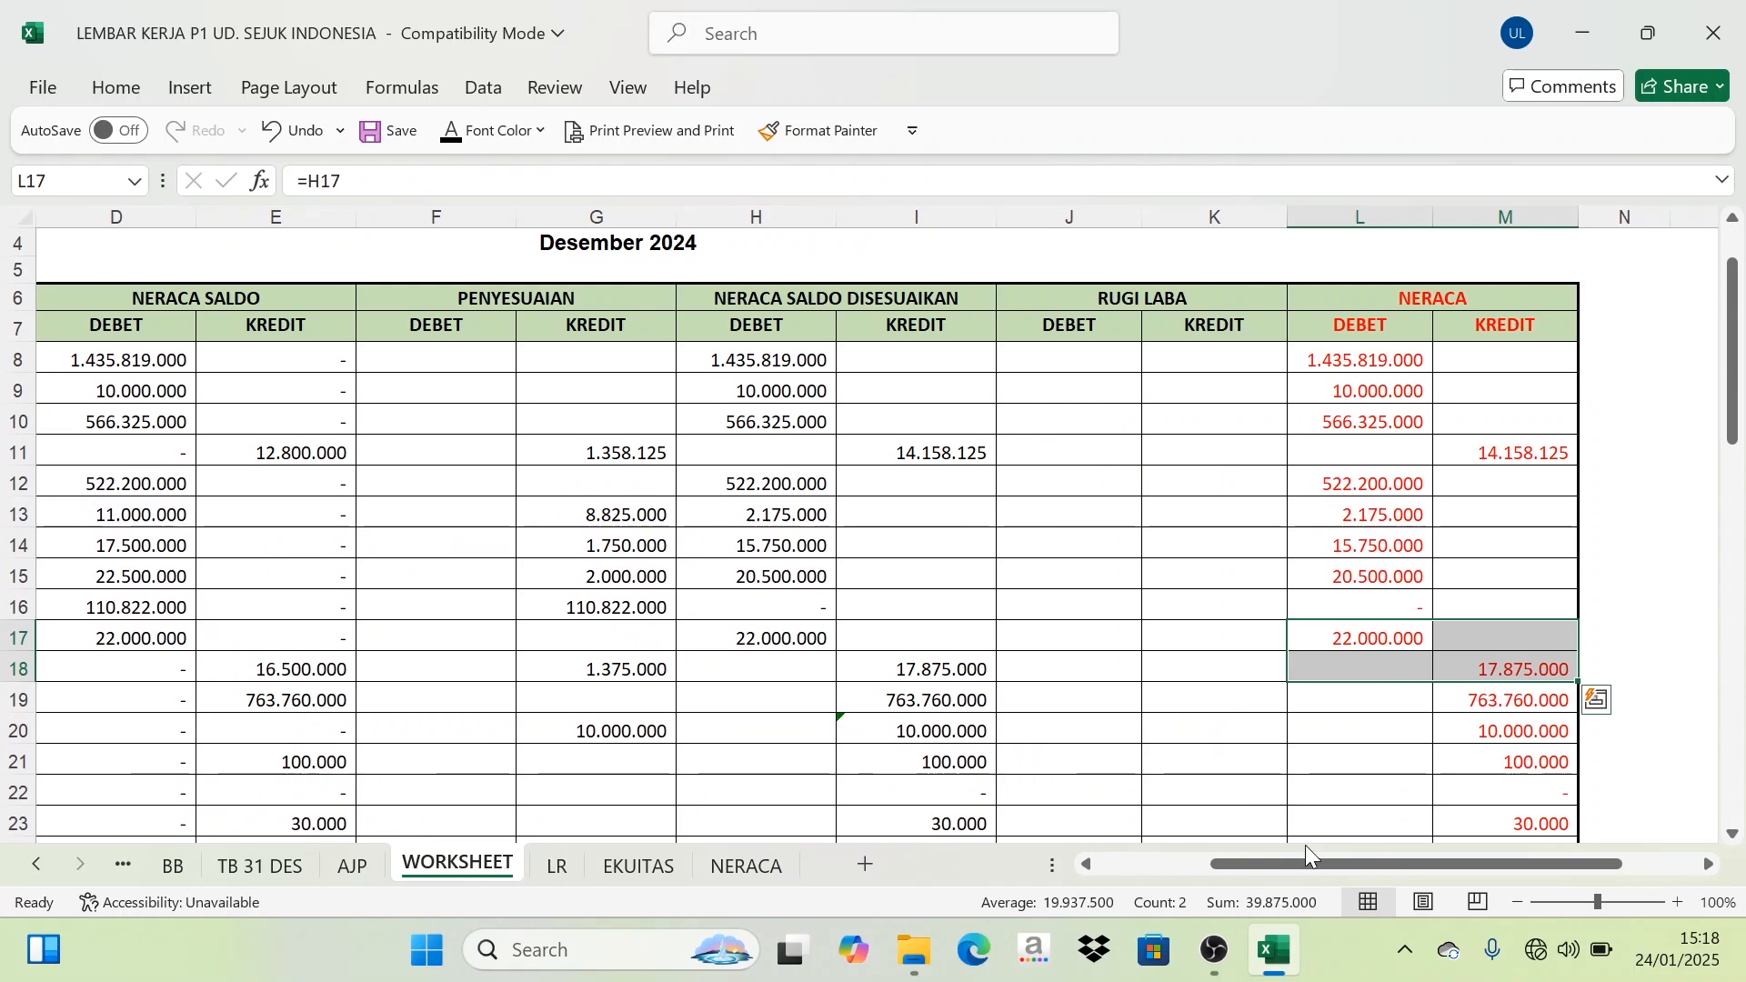
pyautogui.moveTo(1295, 858); pyautogui.dragTo(1169, 875)
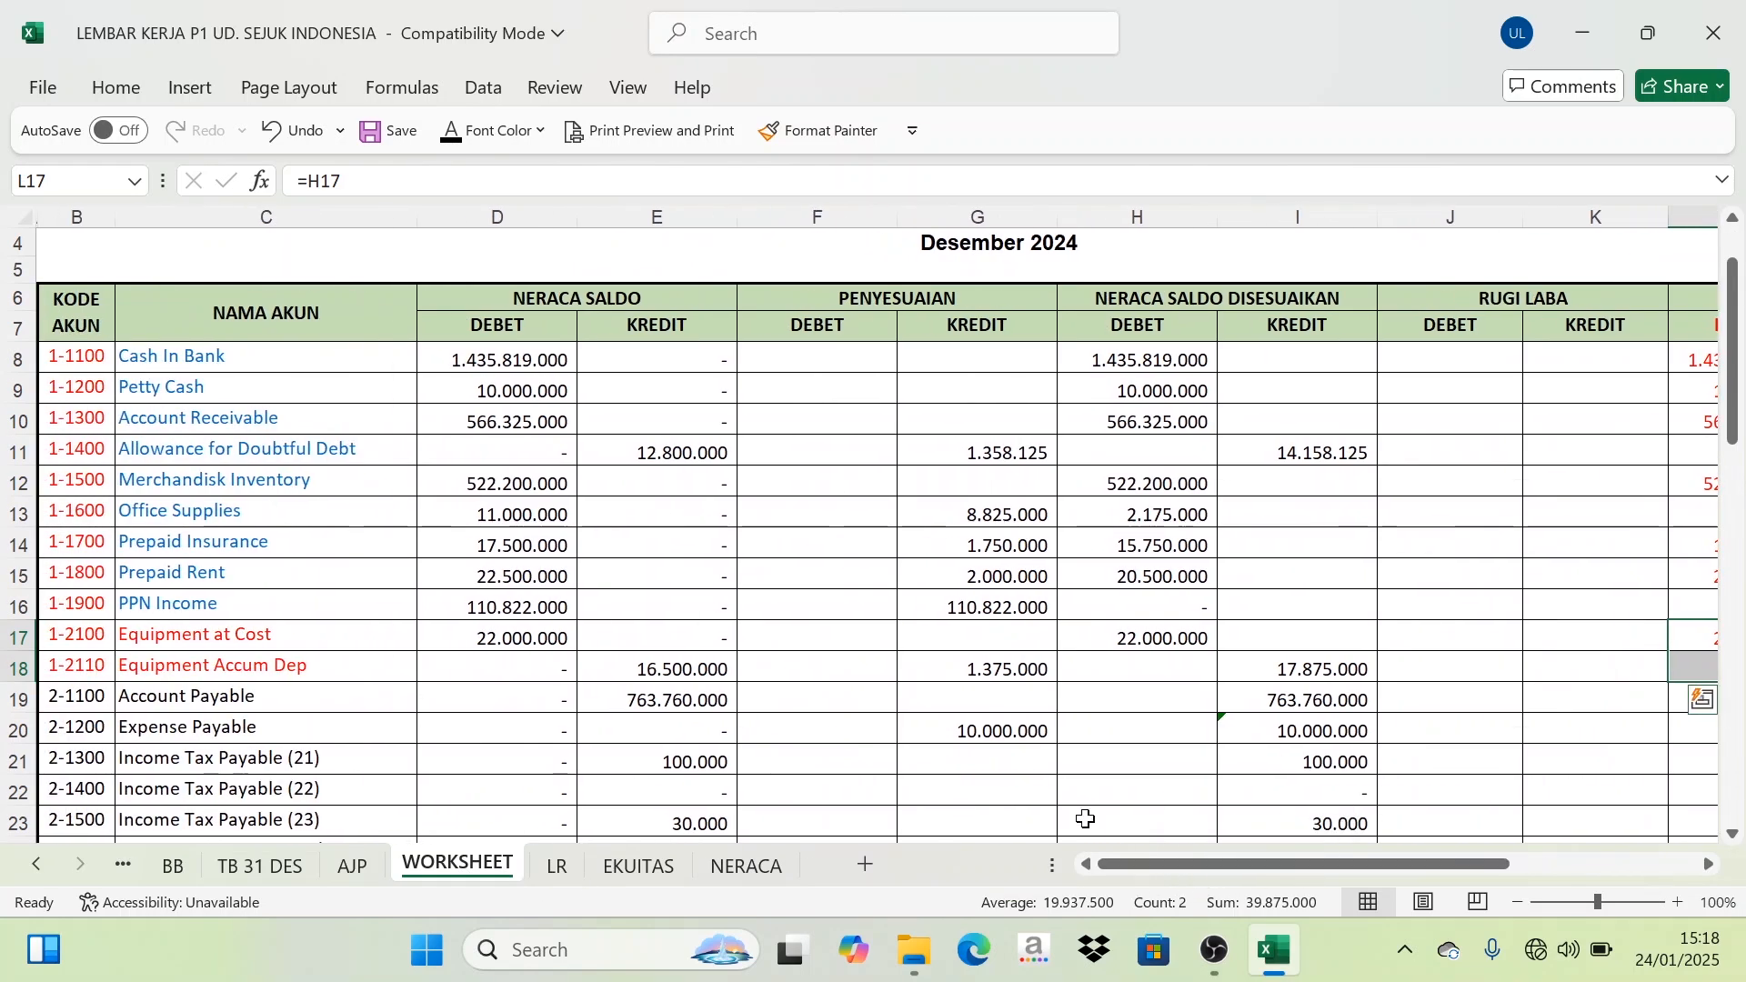
pyautogui.moveTo(80, 358); pyautogui.dragTo(257, 663)
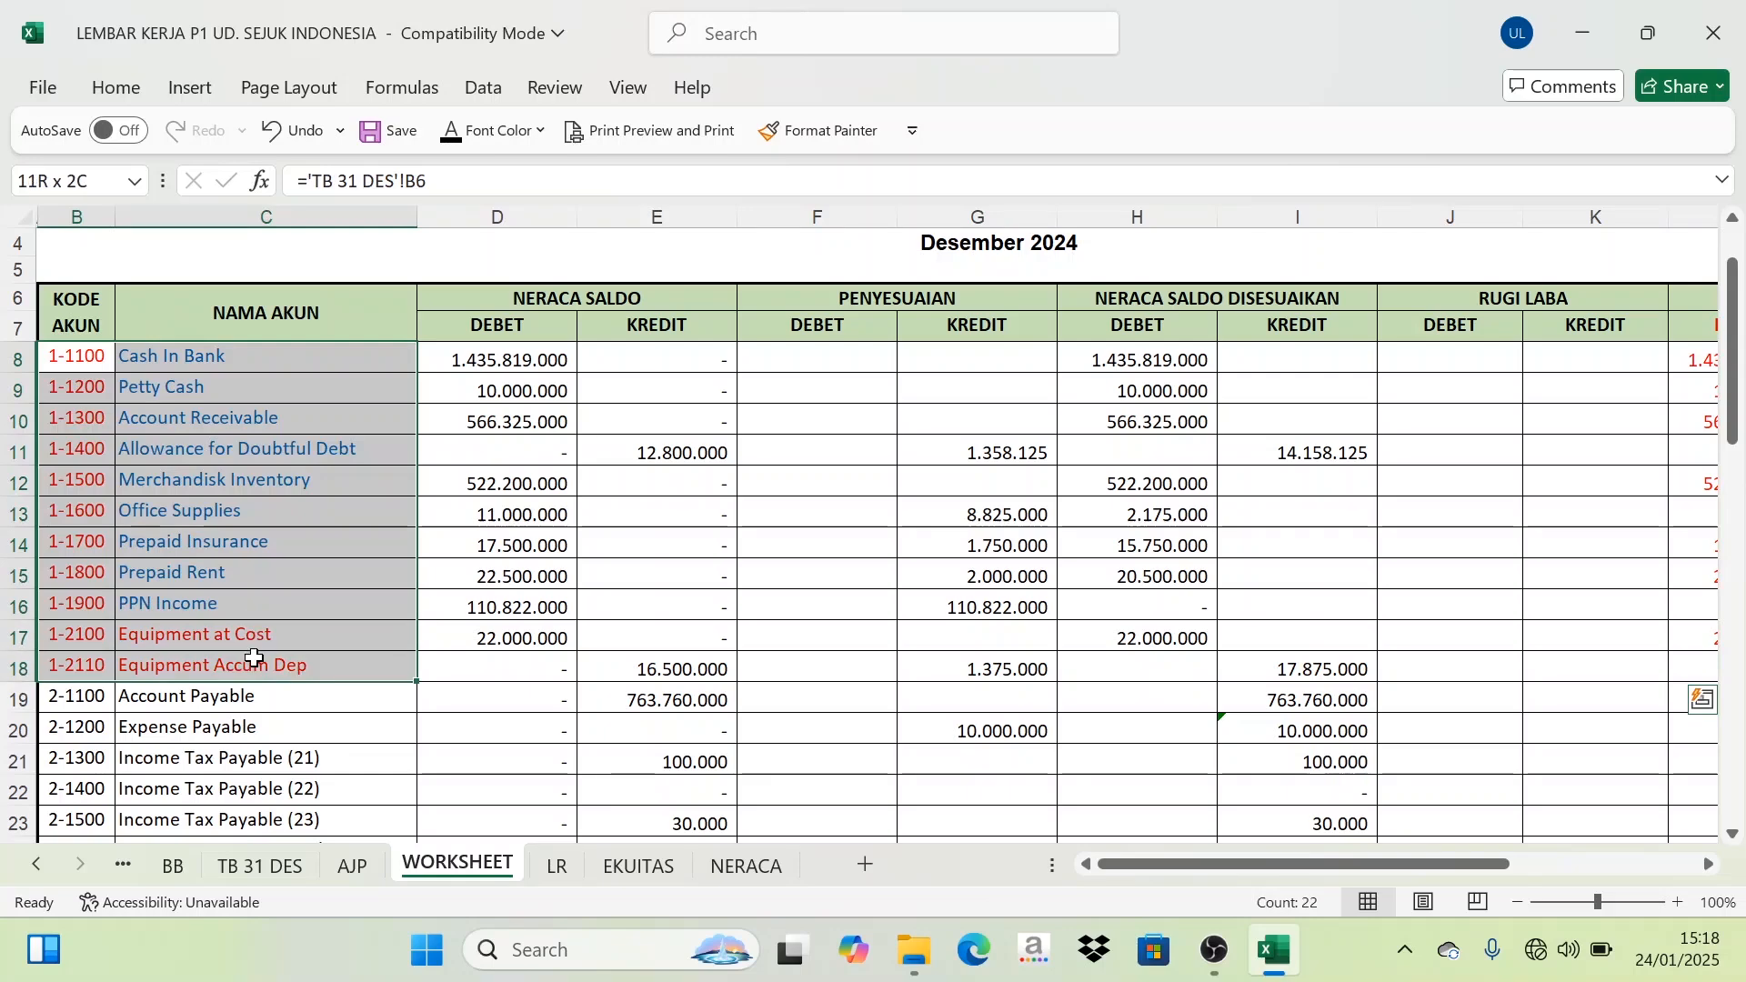
pyautogui.click(453, 136)
# Step: Set the font colour of the liability account codes and names in WORKSHEET B19:C27 to red
pyautogui.scroll(-2, 136, 696)
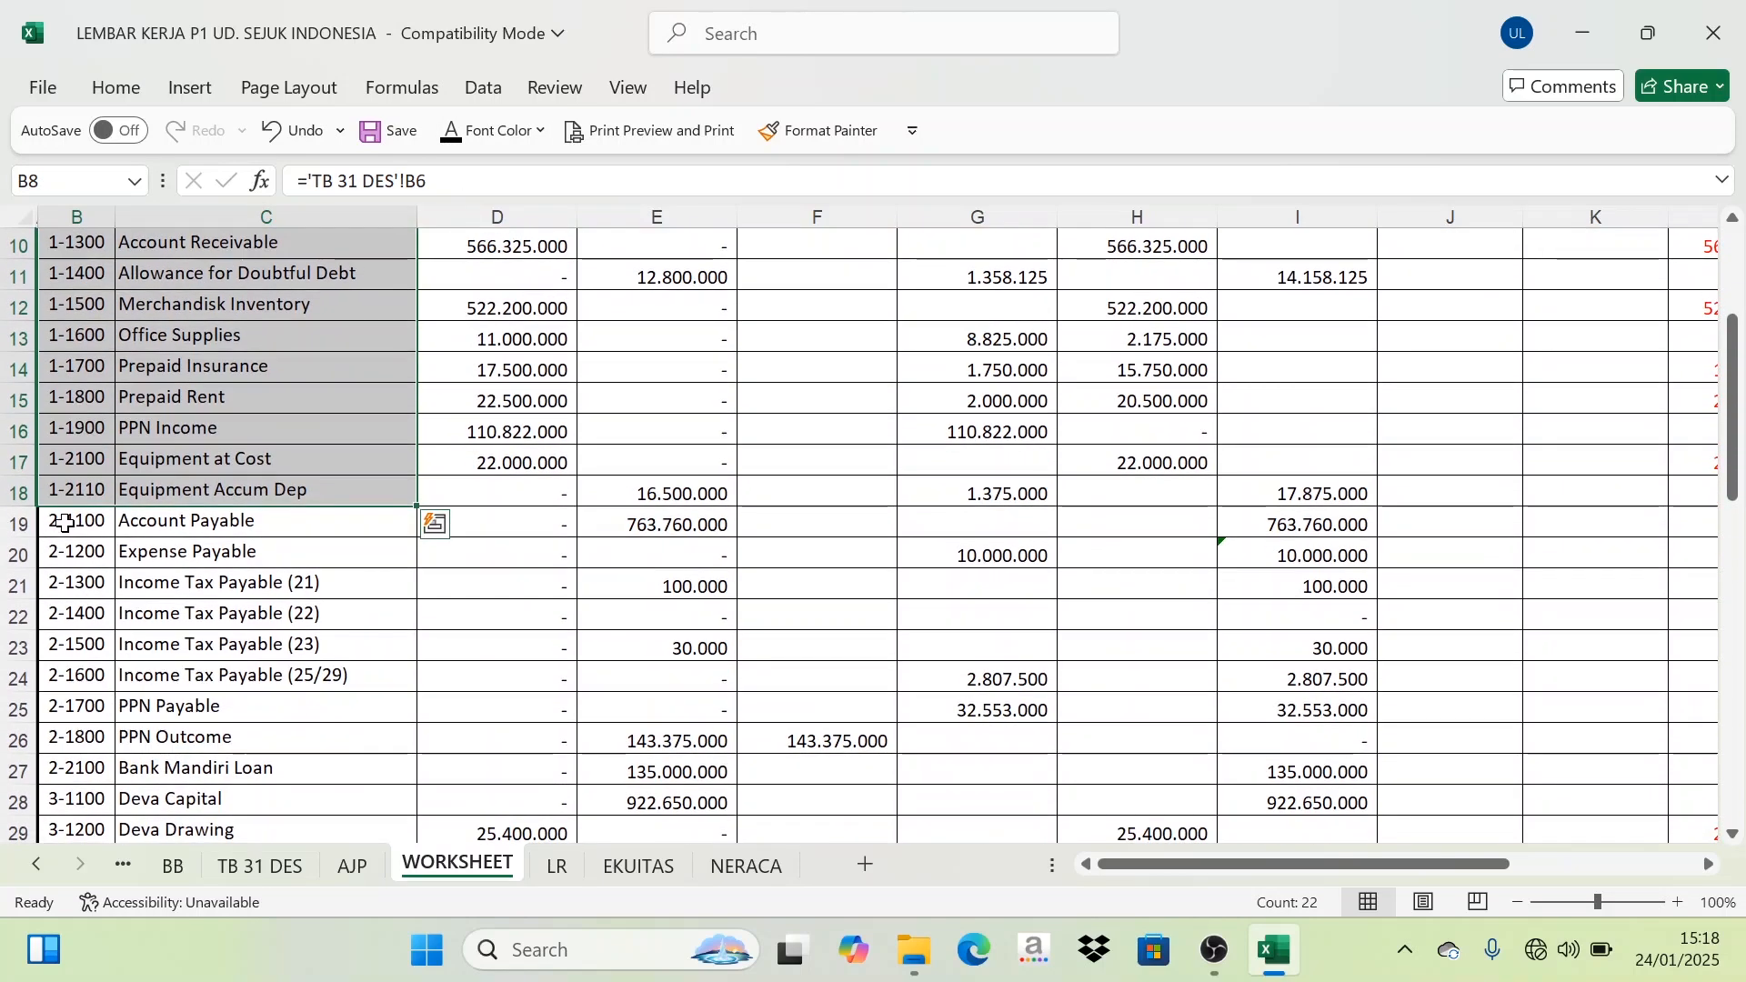
pyautogui.moveTo(64, 523); pyautogui.dragTo(191, 764)
pyautogui.click(540, 132)
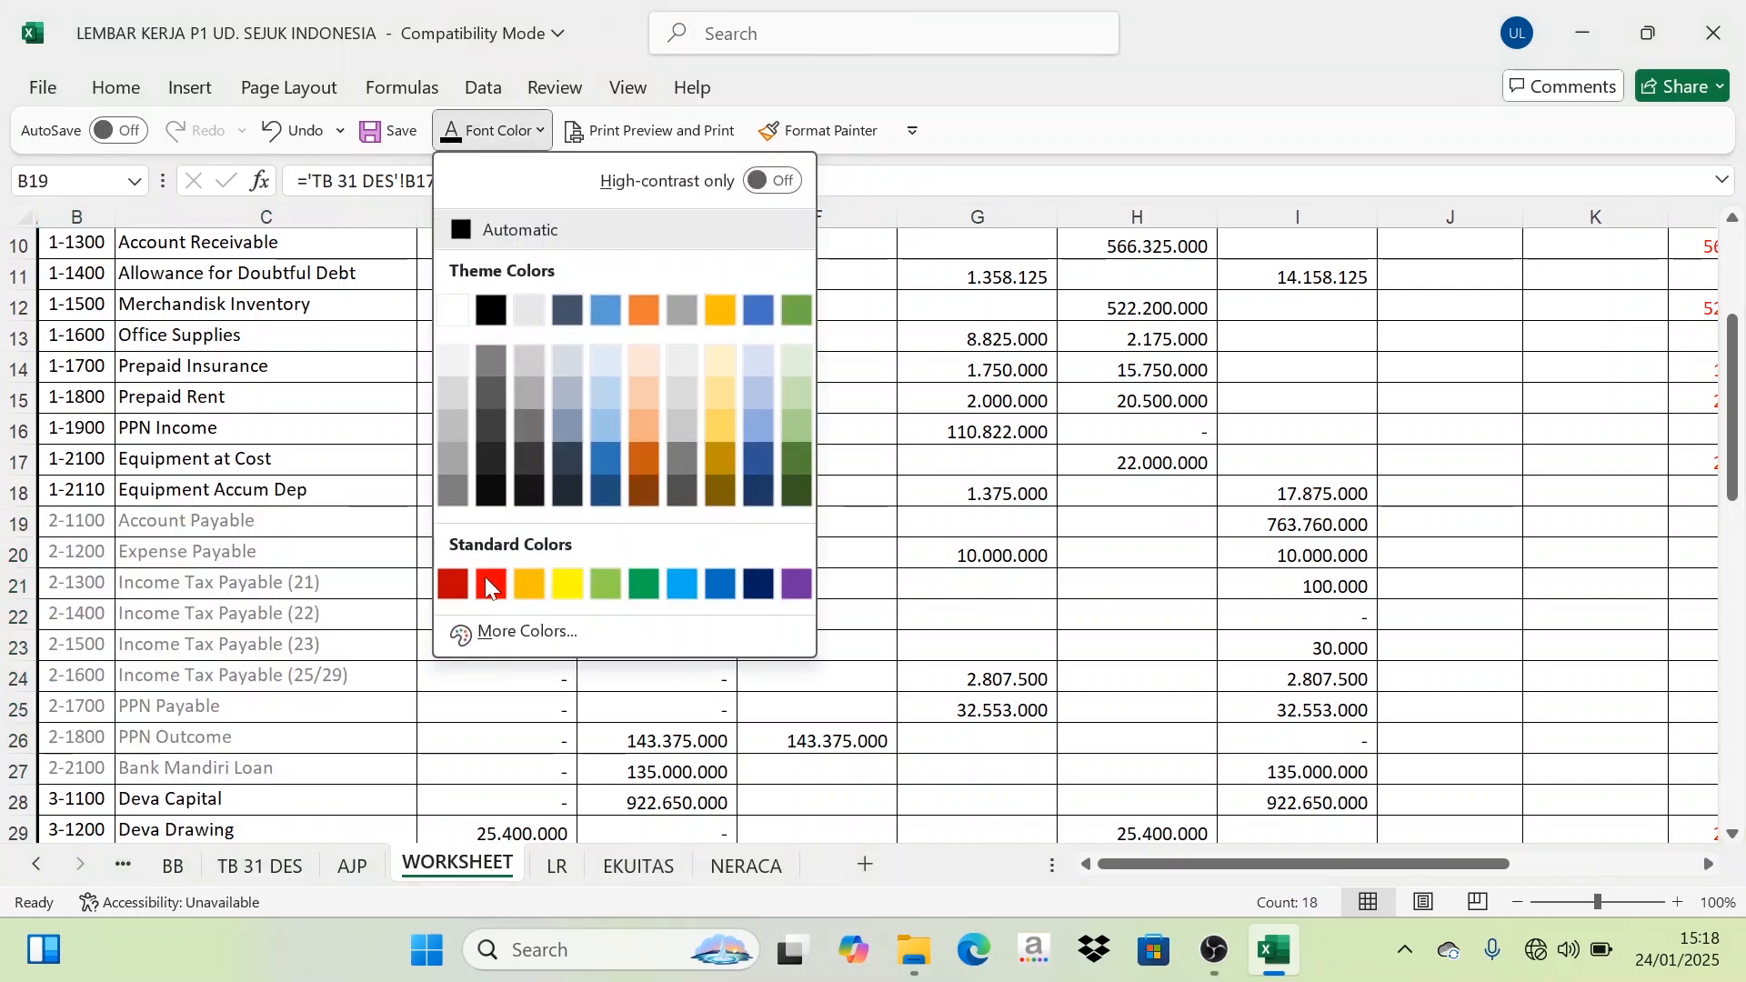
pyautogui.click(489, 583)
pyautogui.click(222, 521)
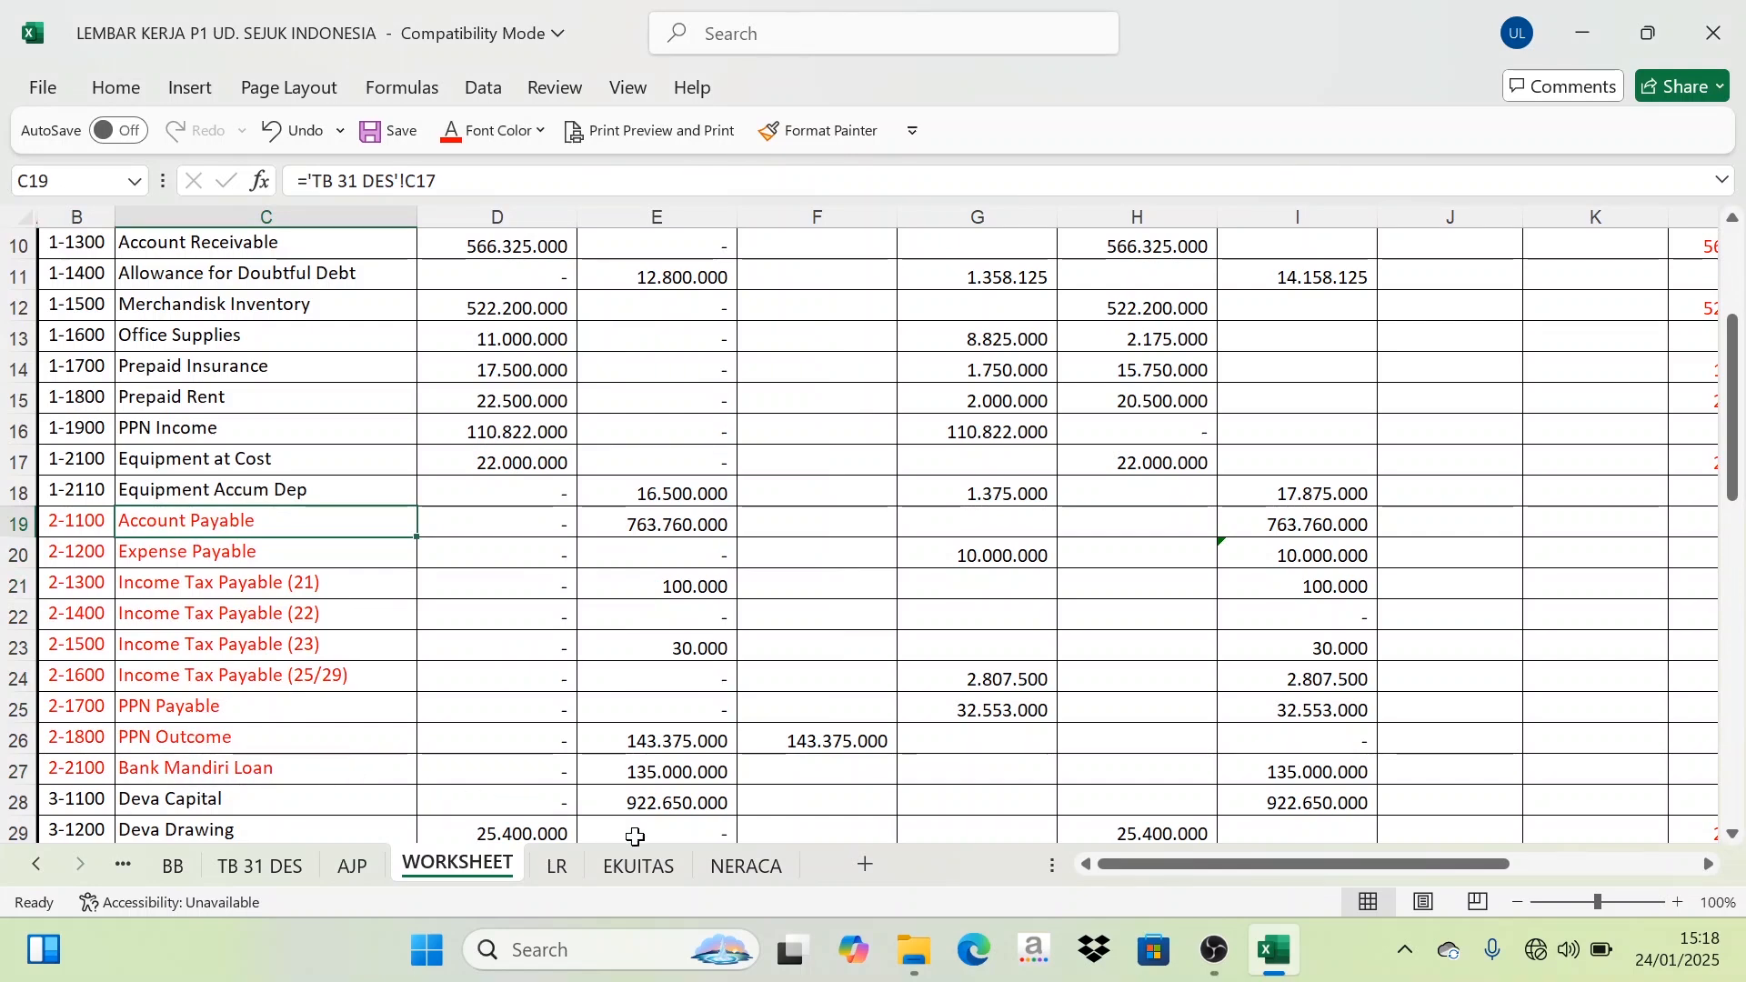
# Step: Compare the liabilities headings on NERACA with liability accounts 2-1100 to 2-2100 in WORKSHEET B19:C27
pyautogui.click(742, 868)
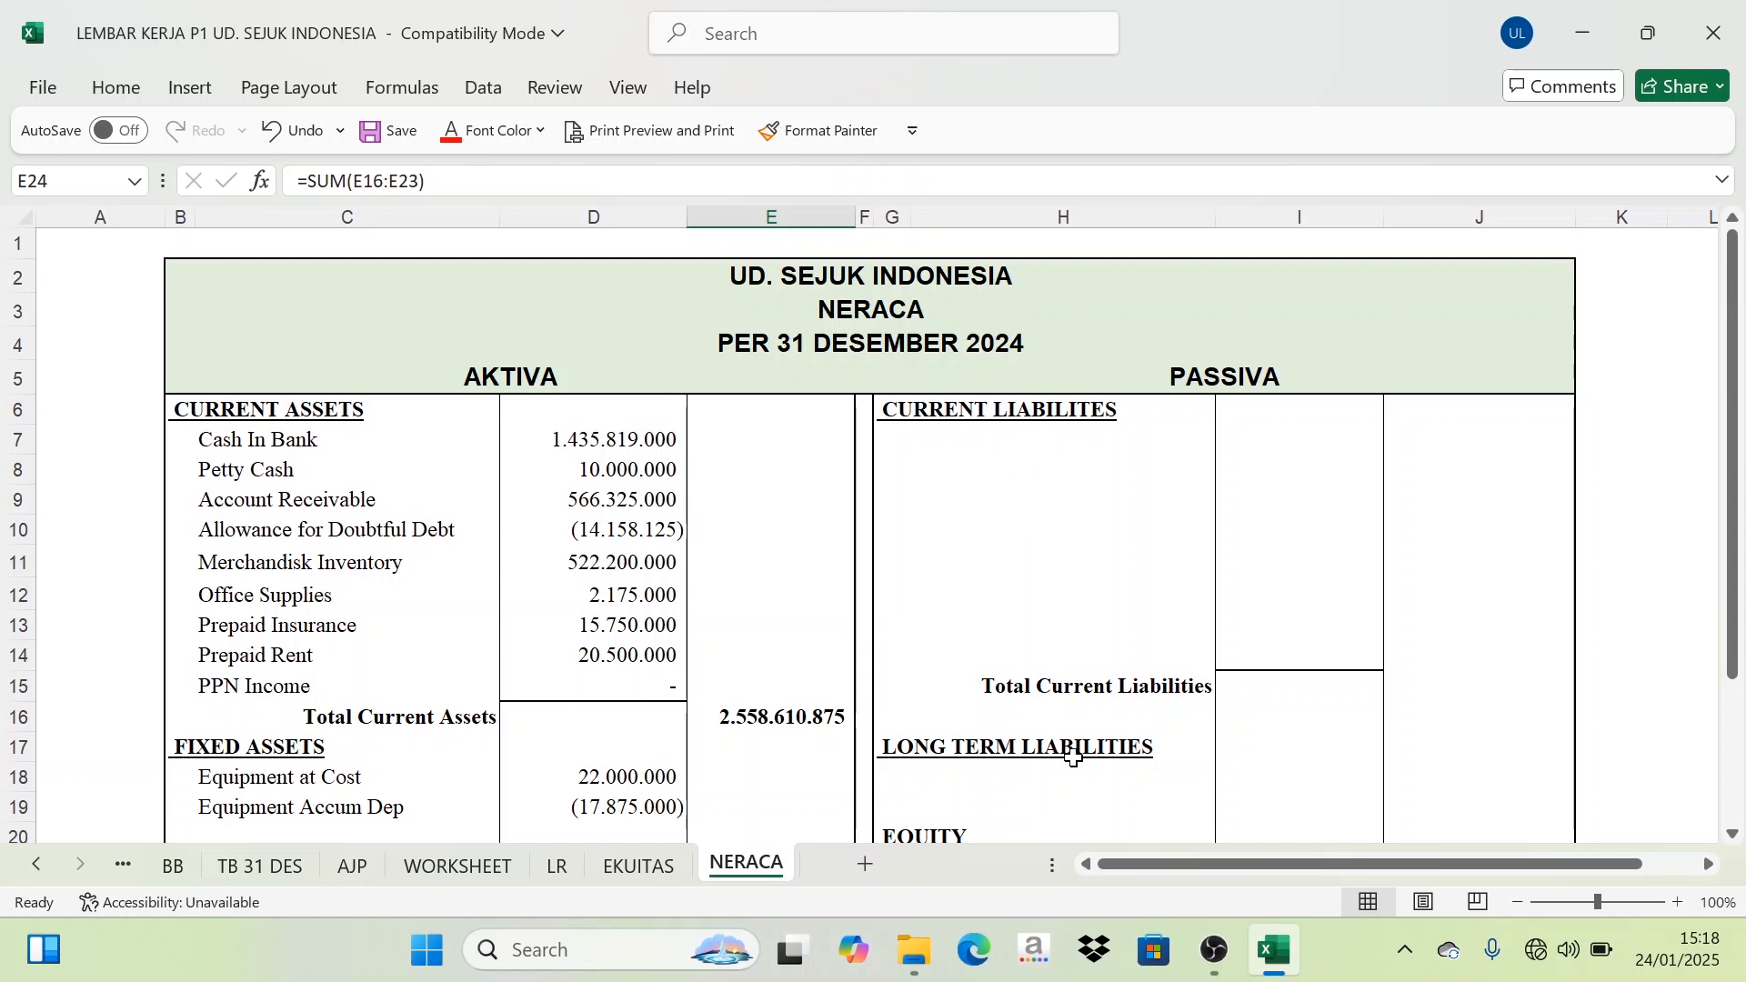
pyautogui.click(461, 871)
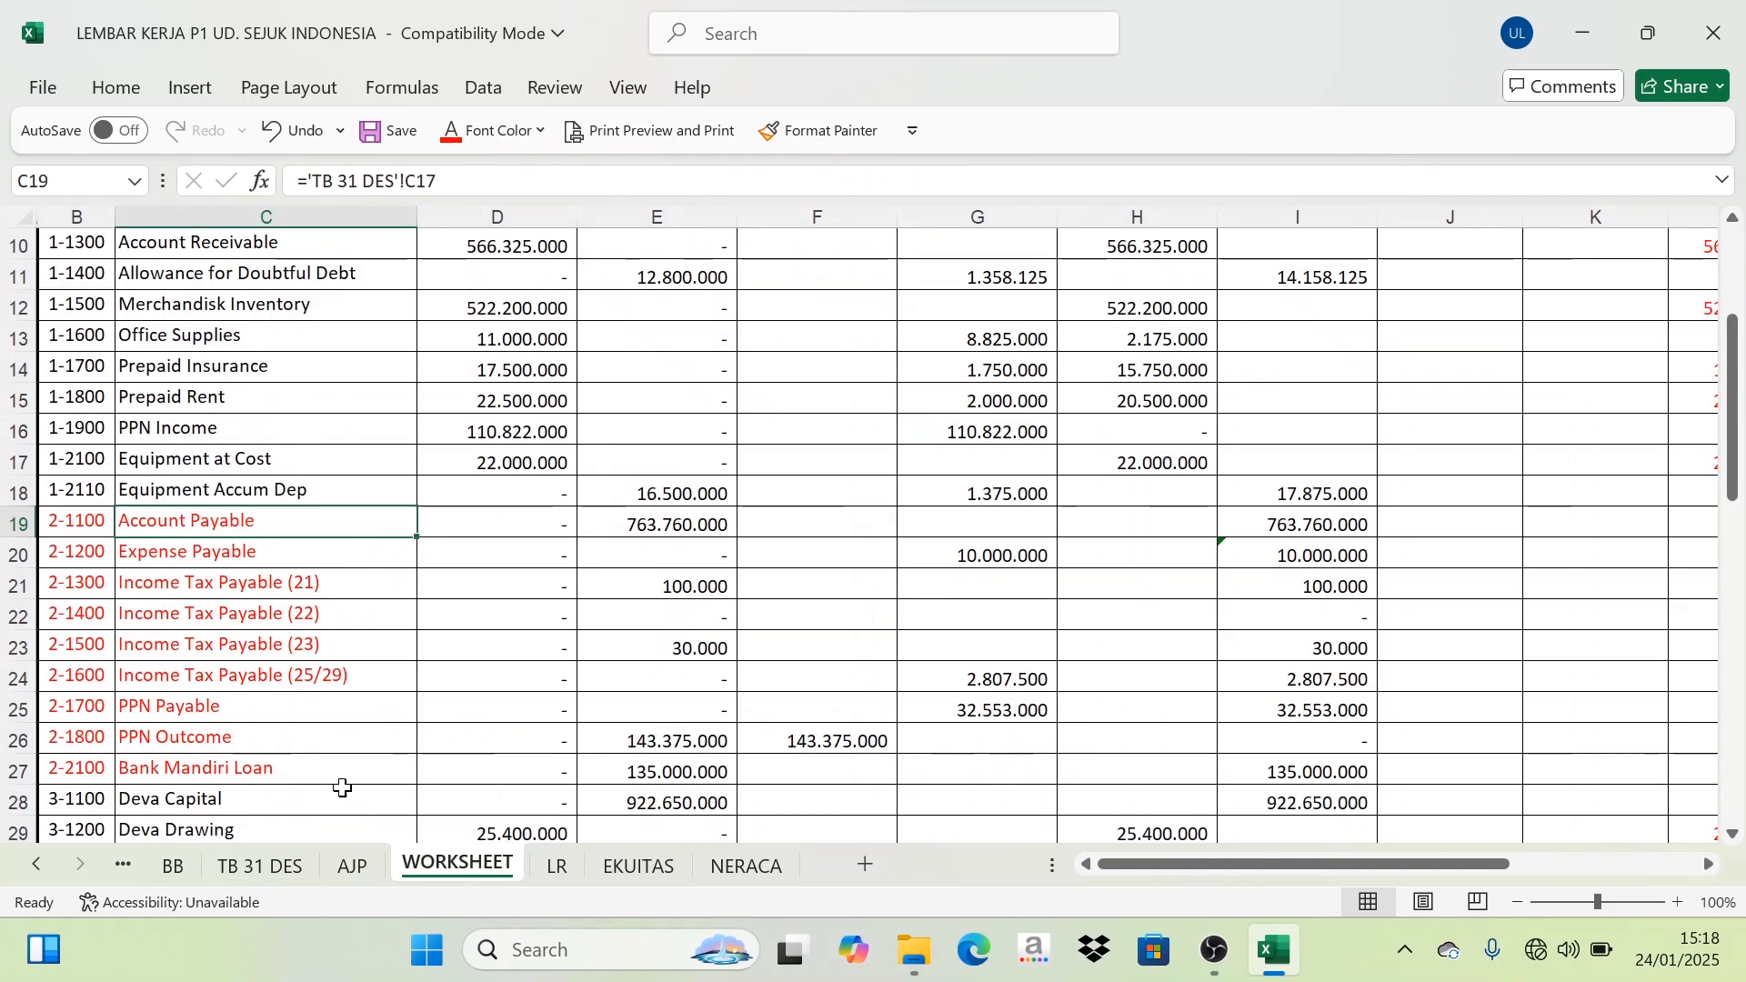
pyautogui.scroll(-1, 161, 613)
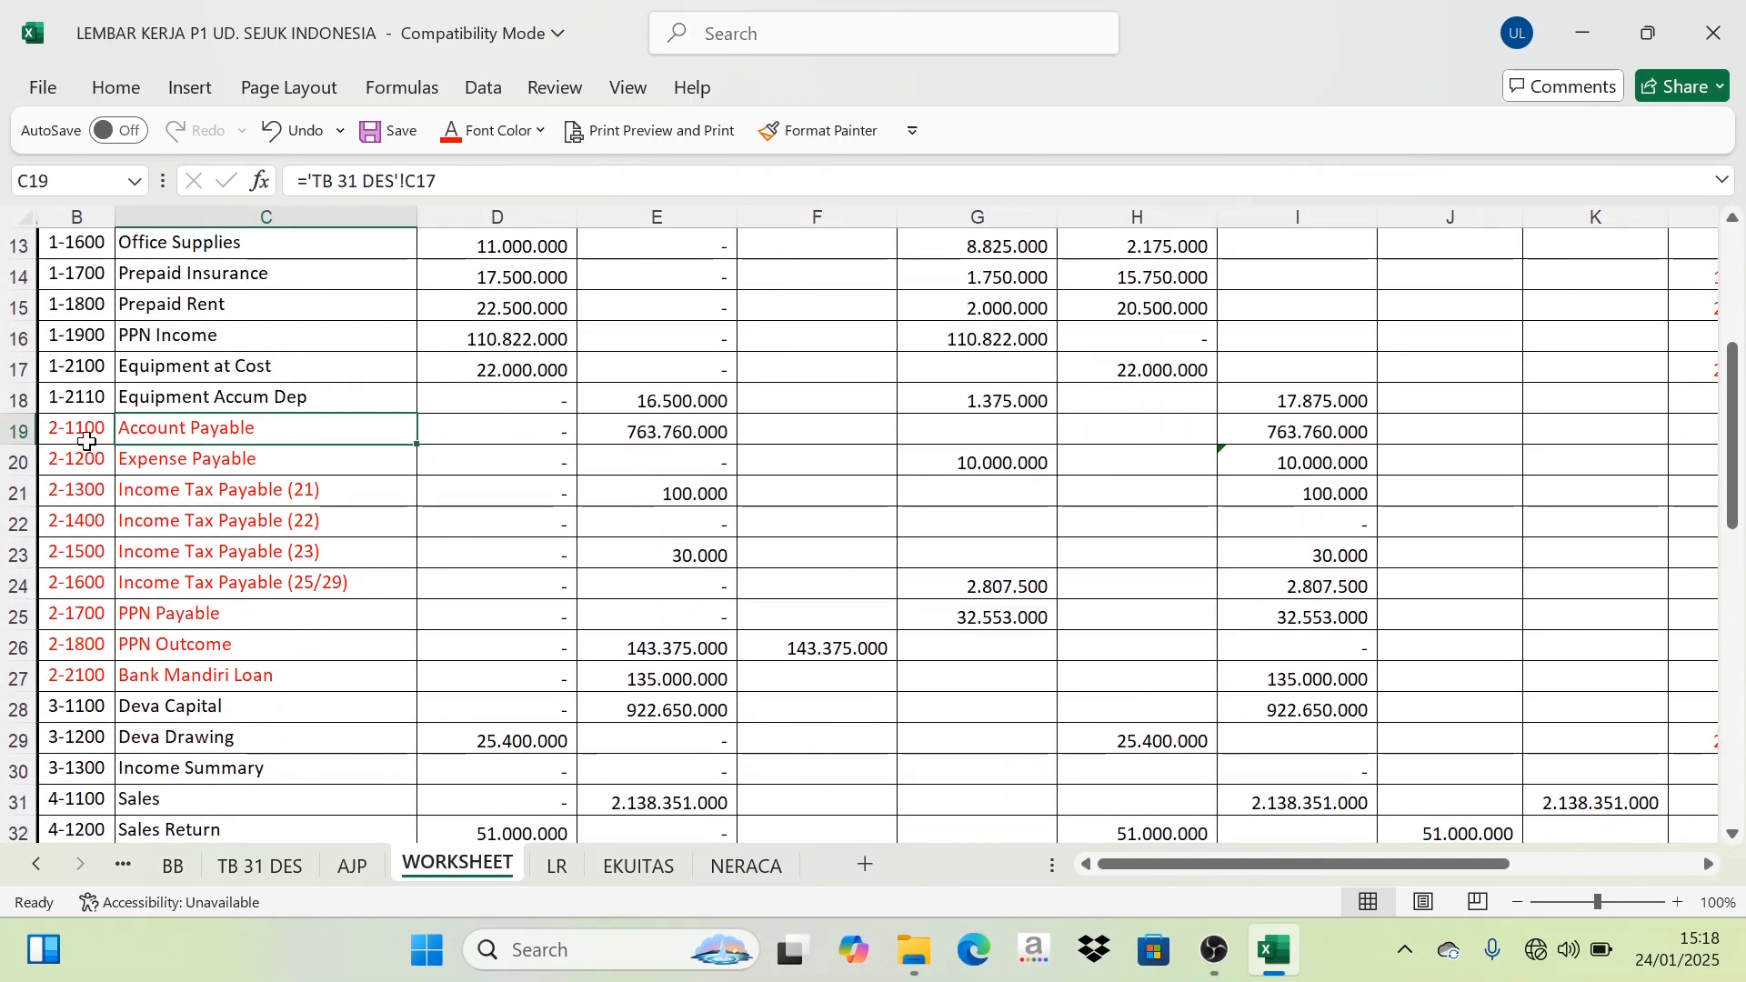
pyautogui.moveTo(82, 430); pyautogui.dragTo(186, 670)
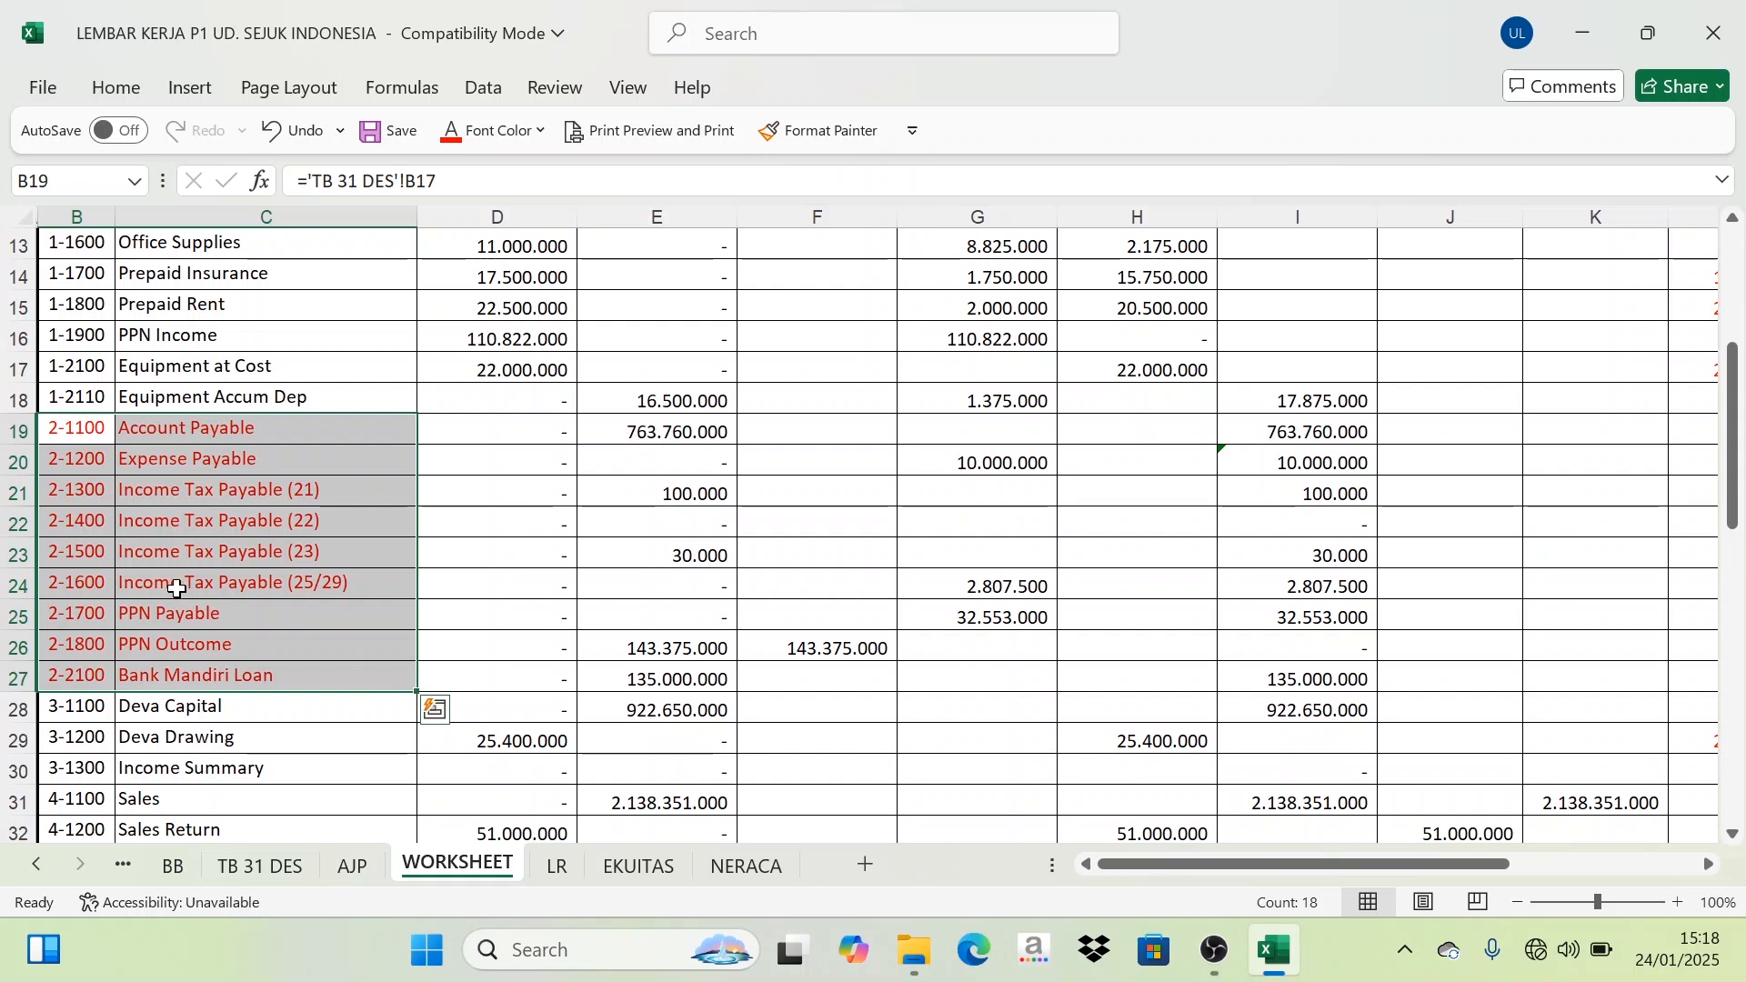
pyautogui.click(104, 578)
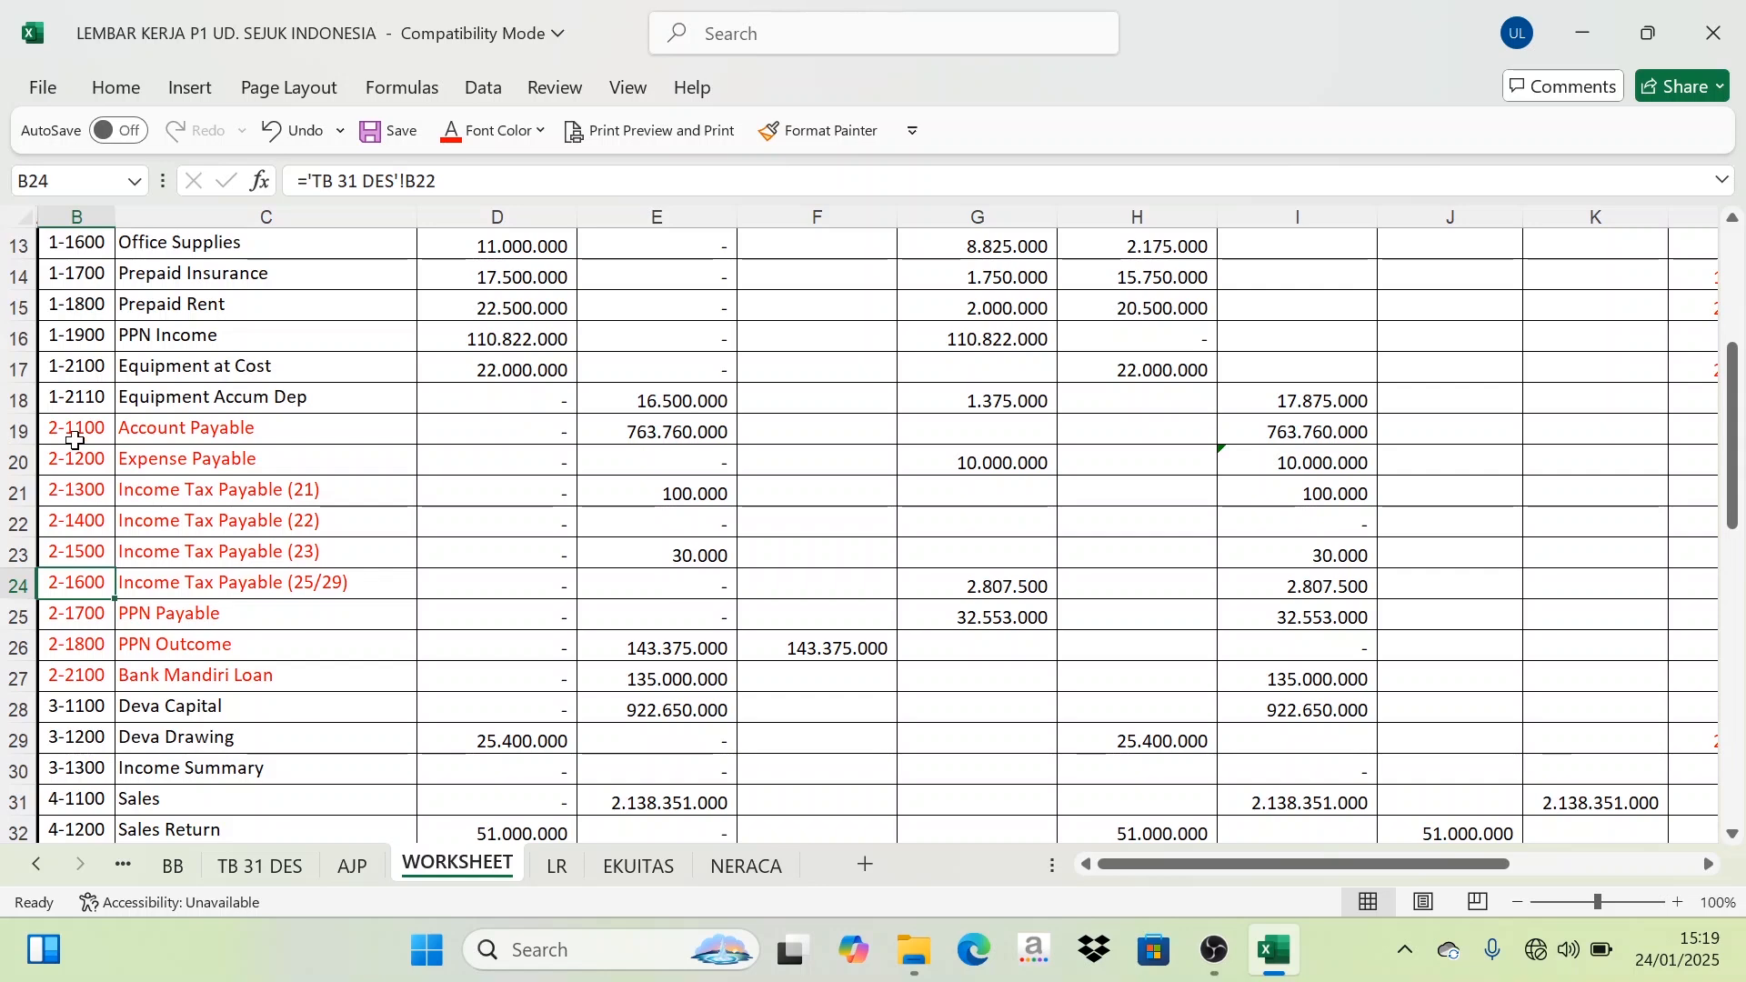
# Step: Set the font colour of the current liability accounts 2-1100 to 2-1800 in WORKSHEET B19:C26 to blue
pyautogui.moveTo(73, 428); pyautogui.dragTo(179, 631)
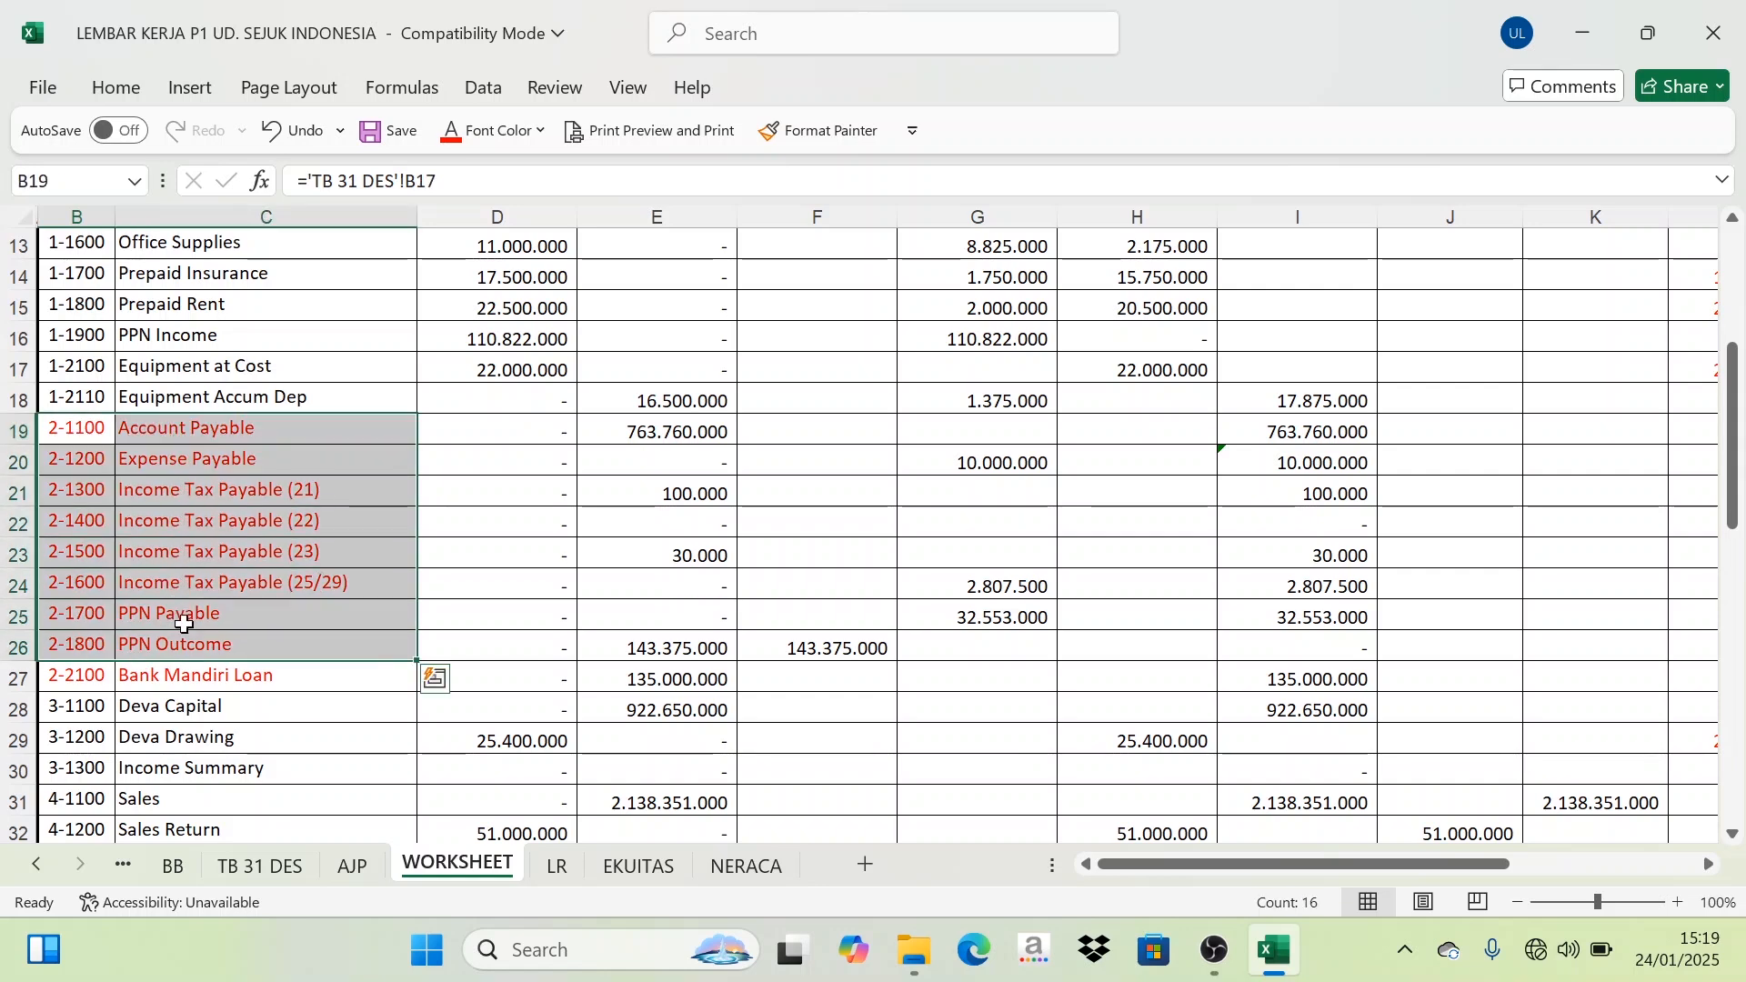
pyautogui.click(532, 137)
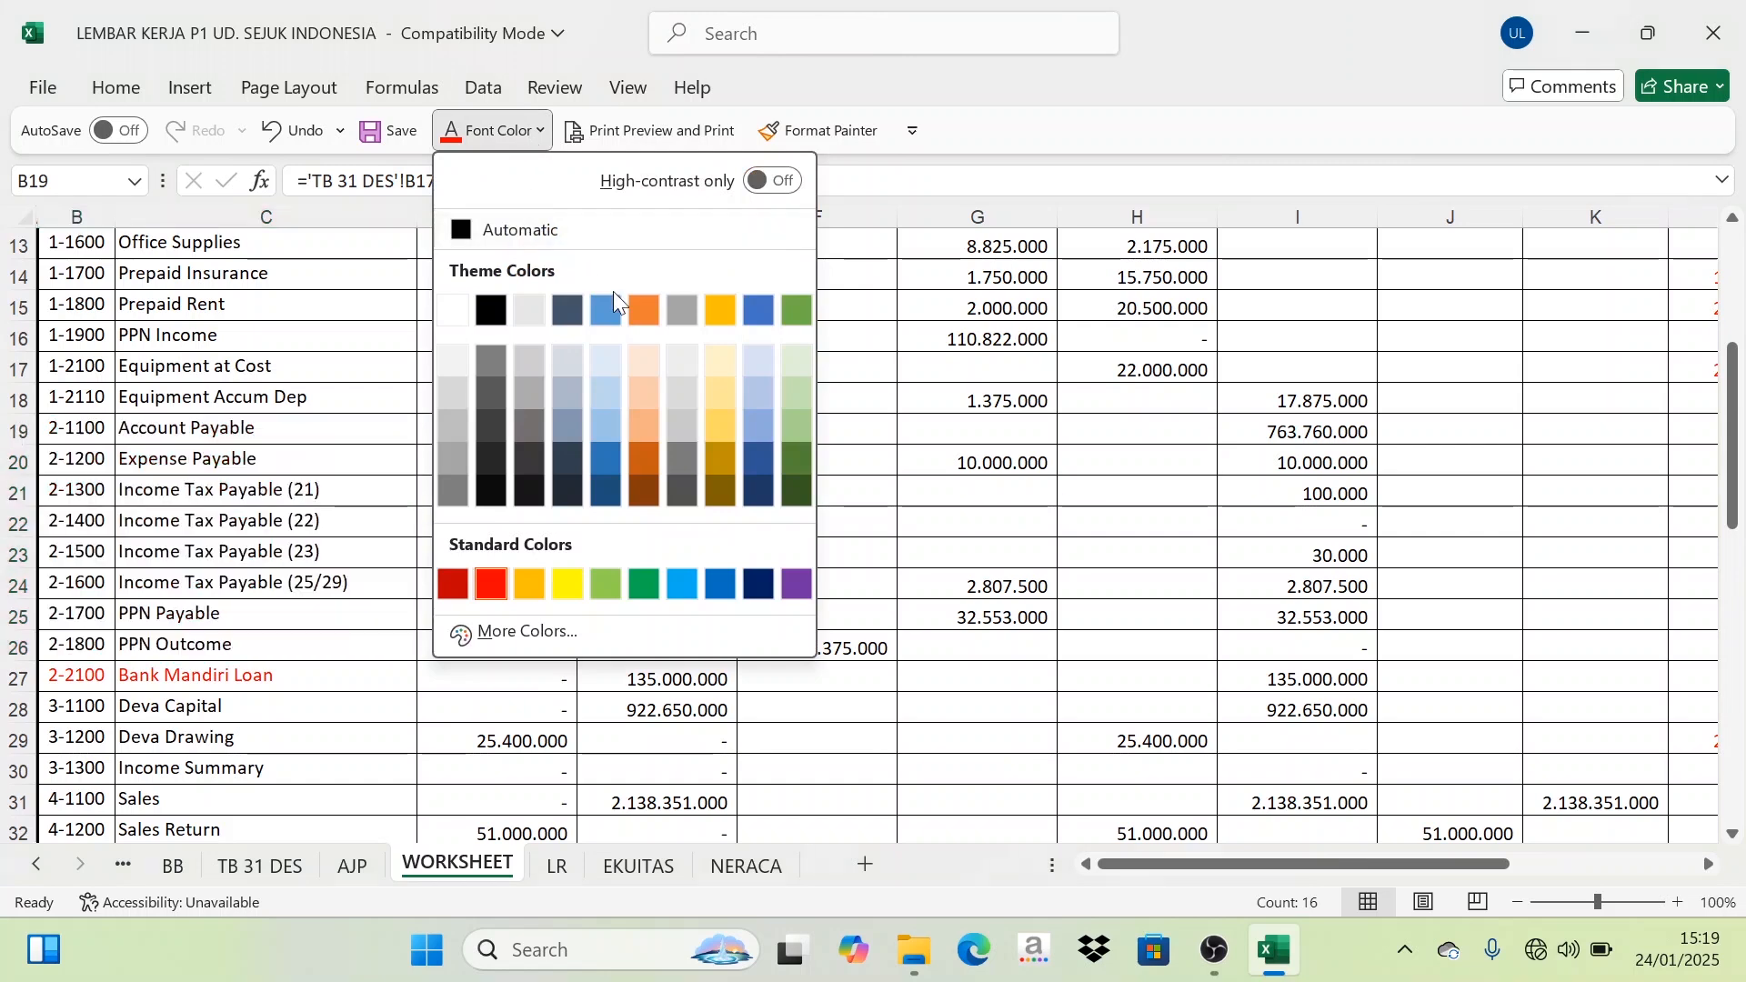
pyautogui.click(719, 583)
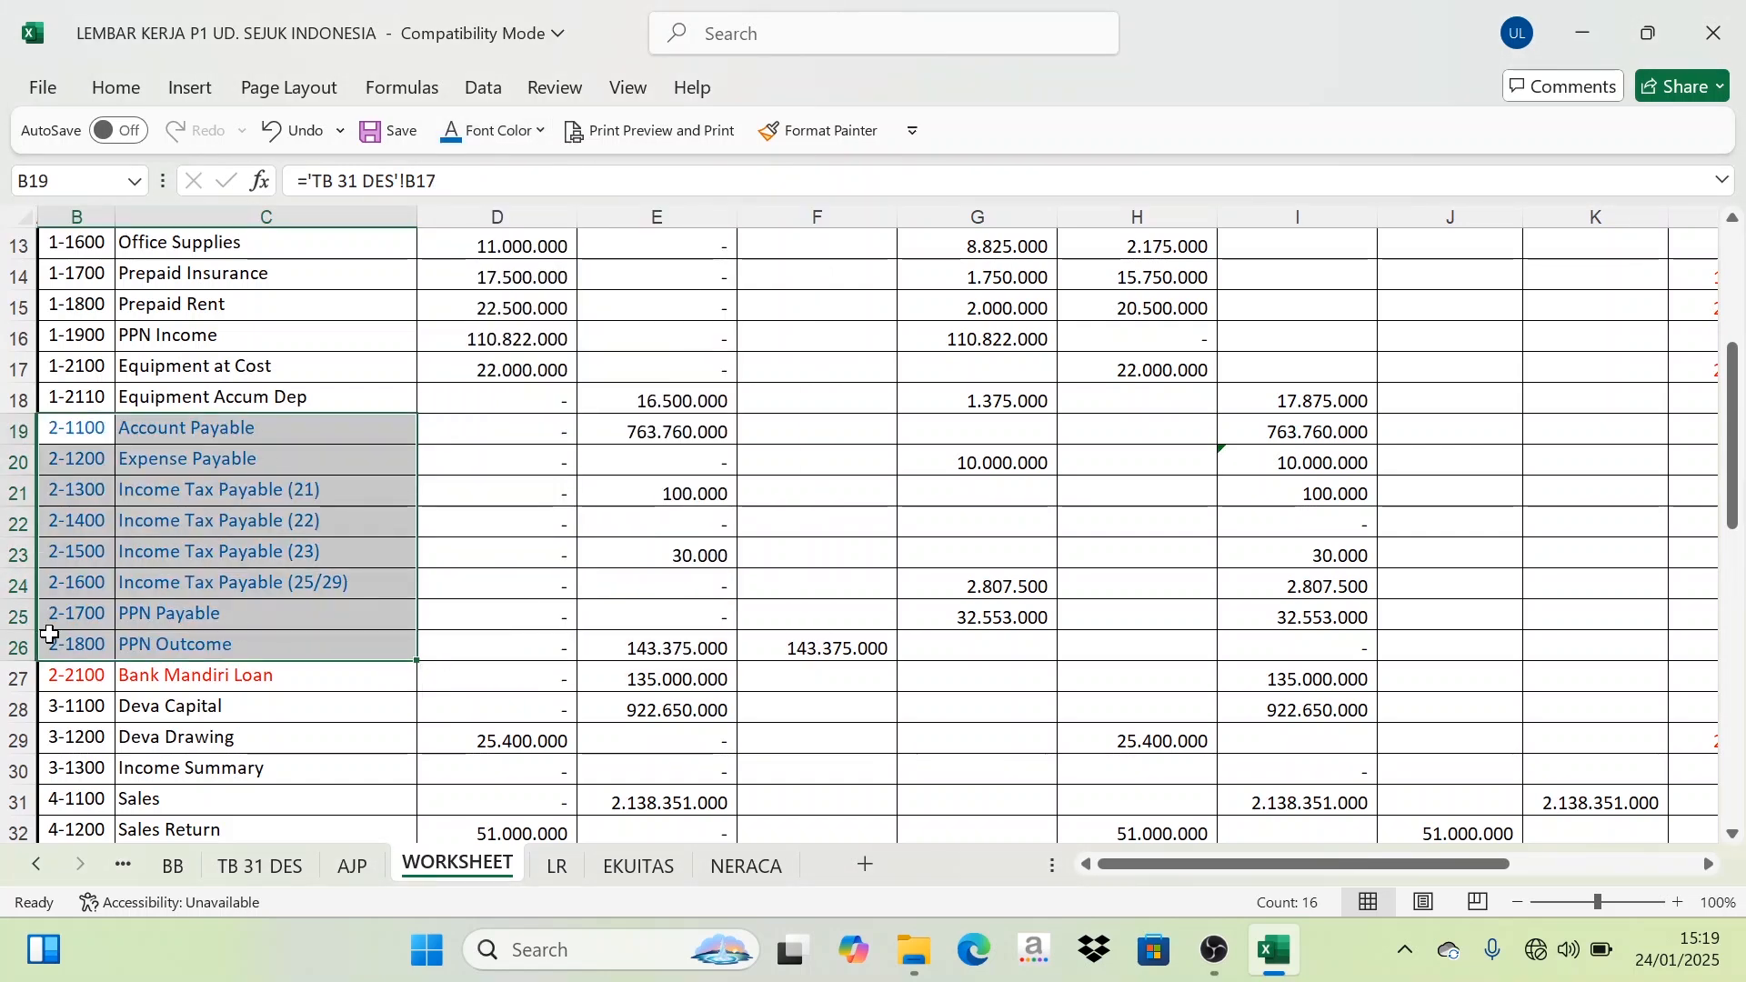
pyautogui.click(84, 618)
pyautogui.click(88, 672)
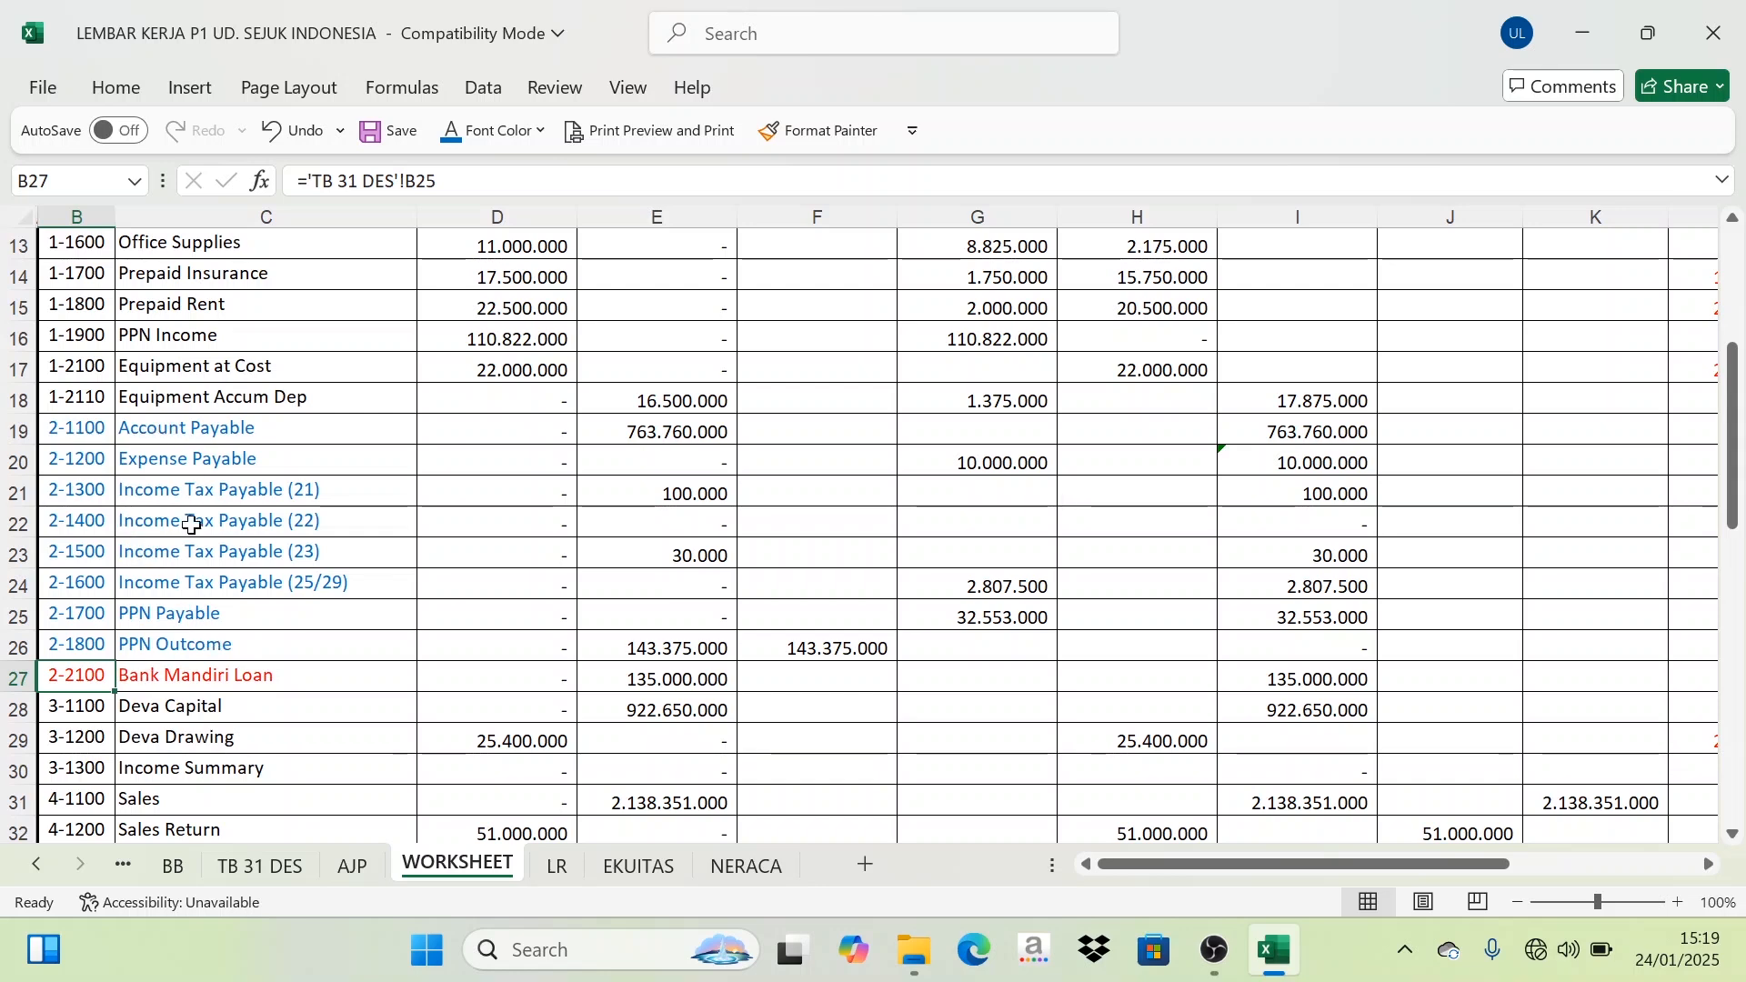
# Step: On NERACA, set the font colour of the current liability account names in H7:H14 to Automatic
pyautogui.click(770, 870)
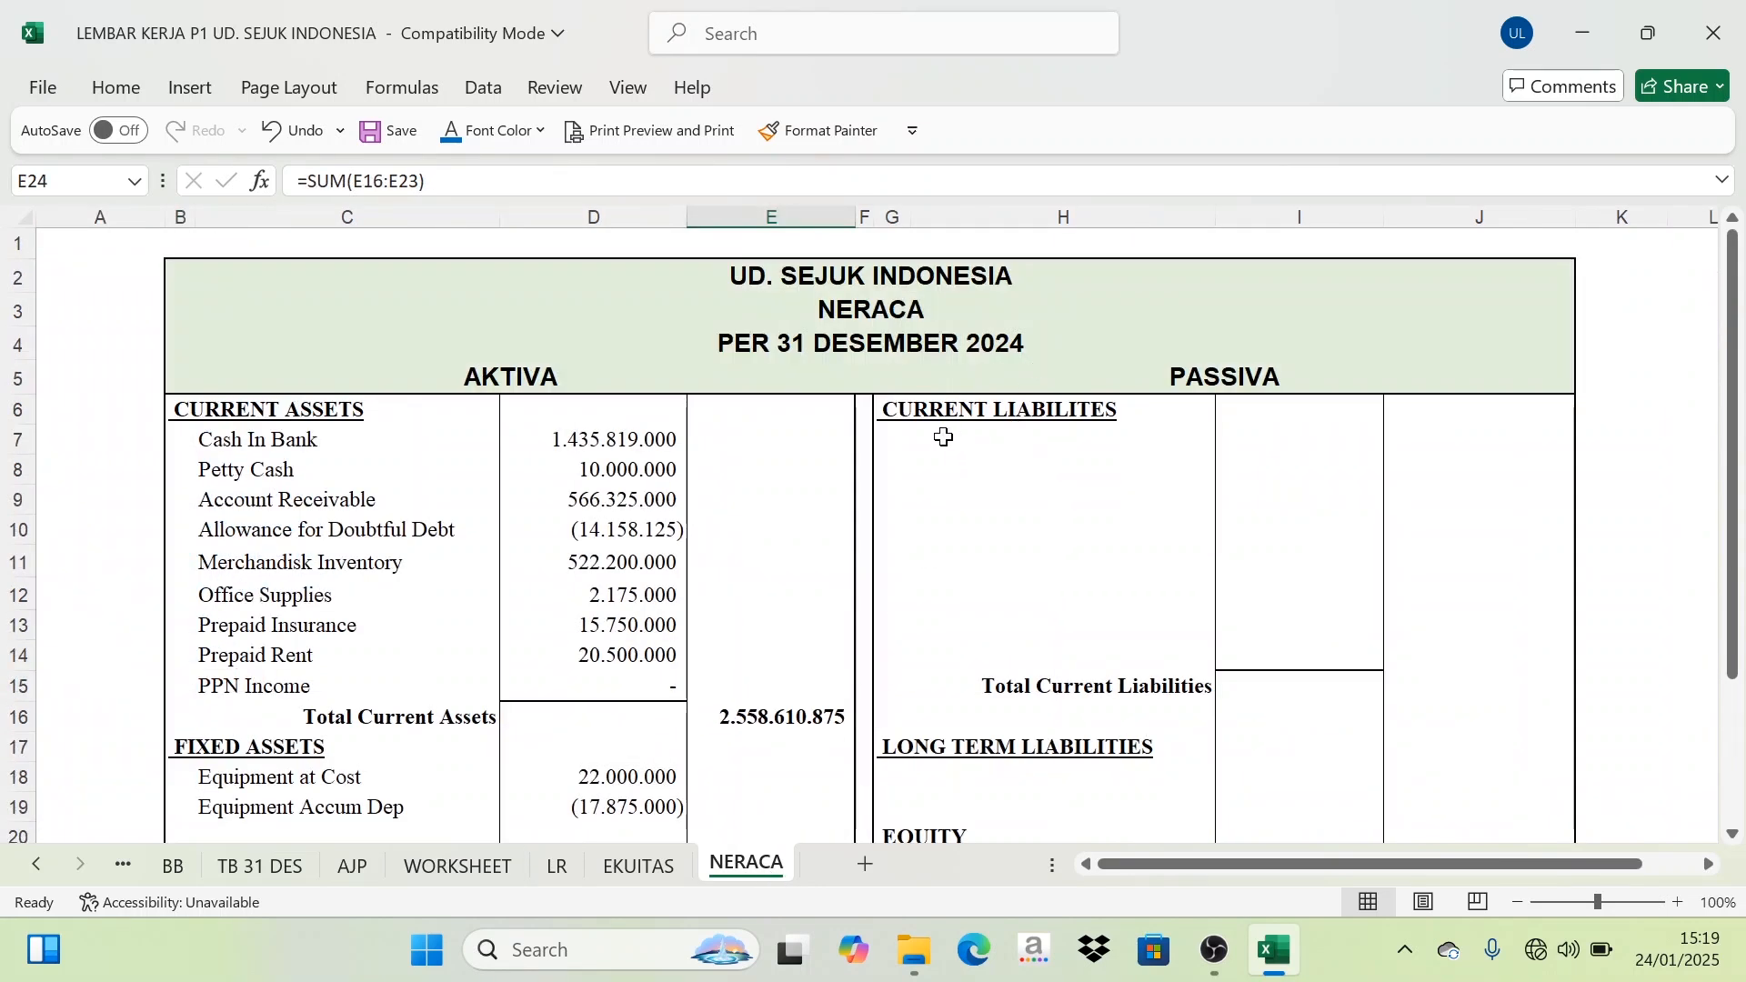
pyautogui.moveTo(914, 437); pyautogui.dragTo(1001, 642)
pyautogui.click(521, 150)
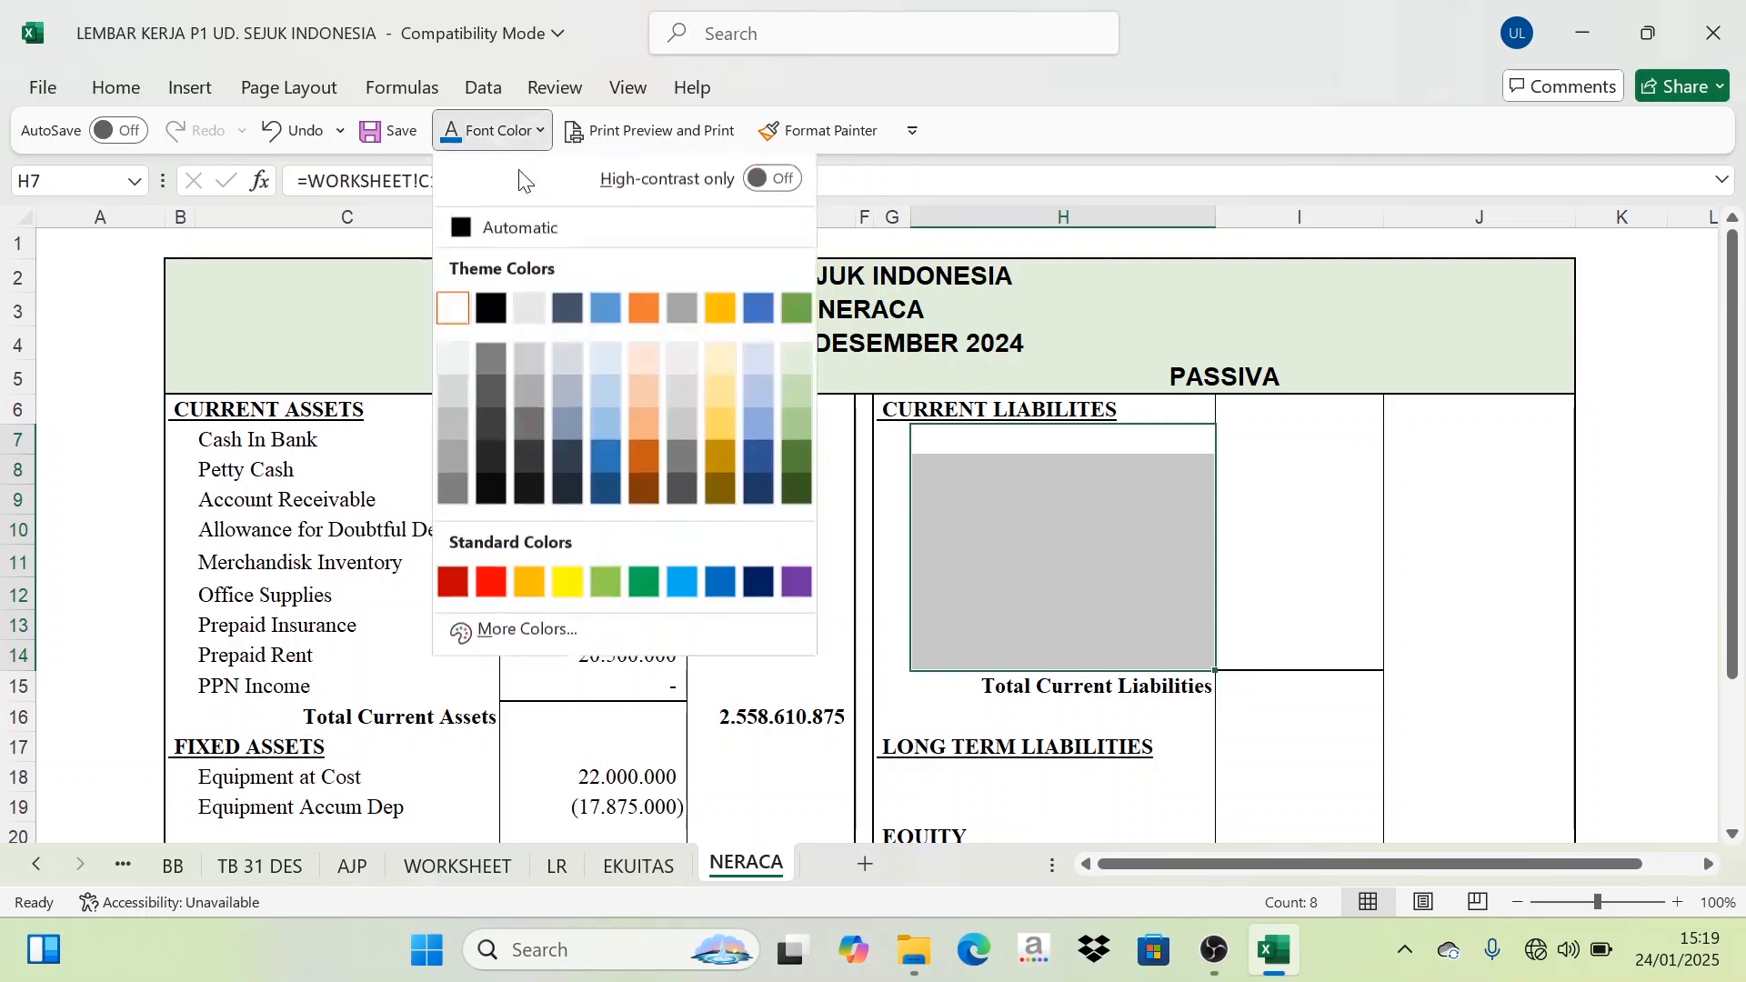
pyautogui.click(489, 238)
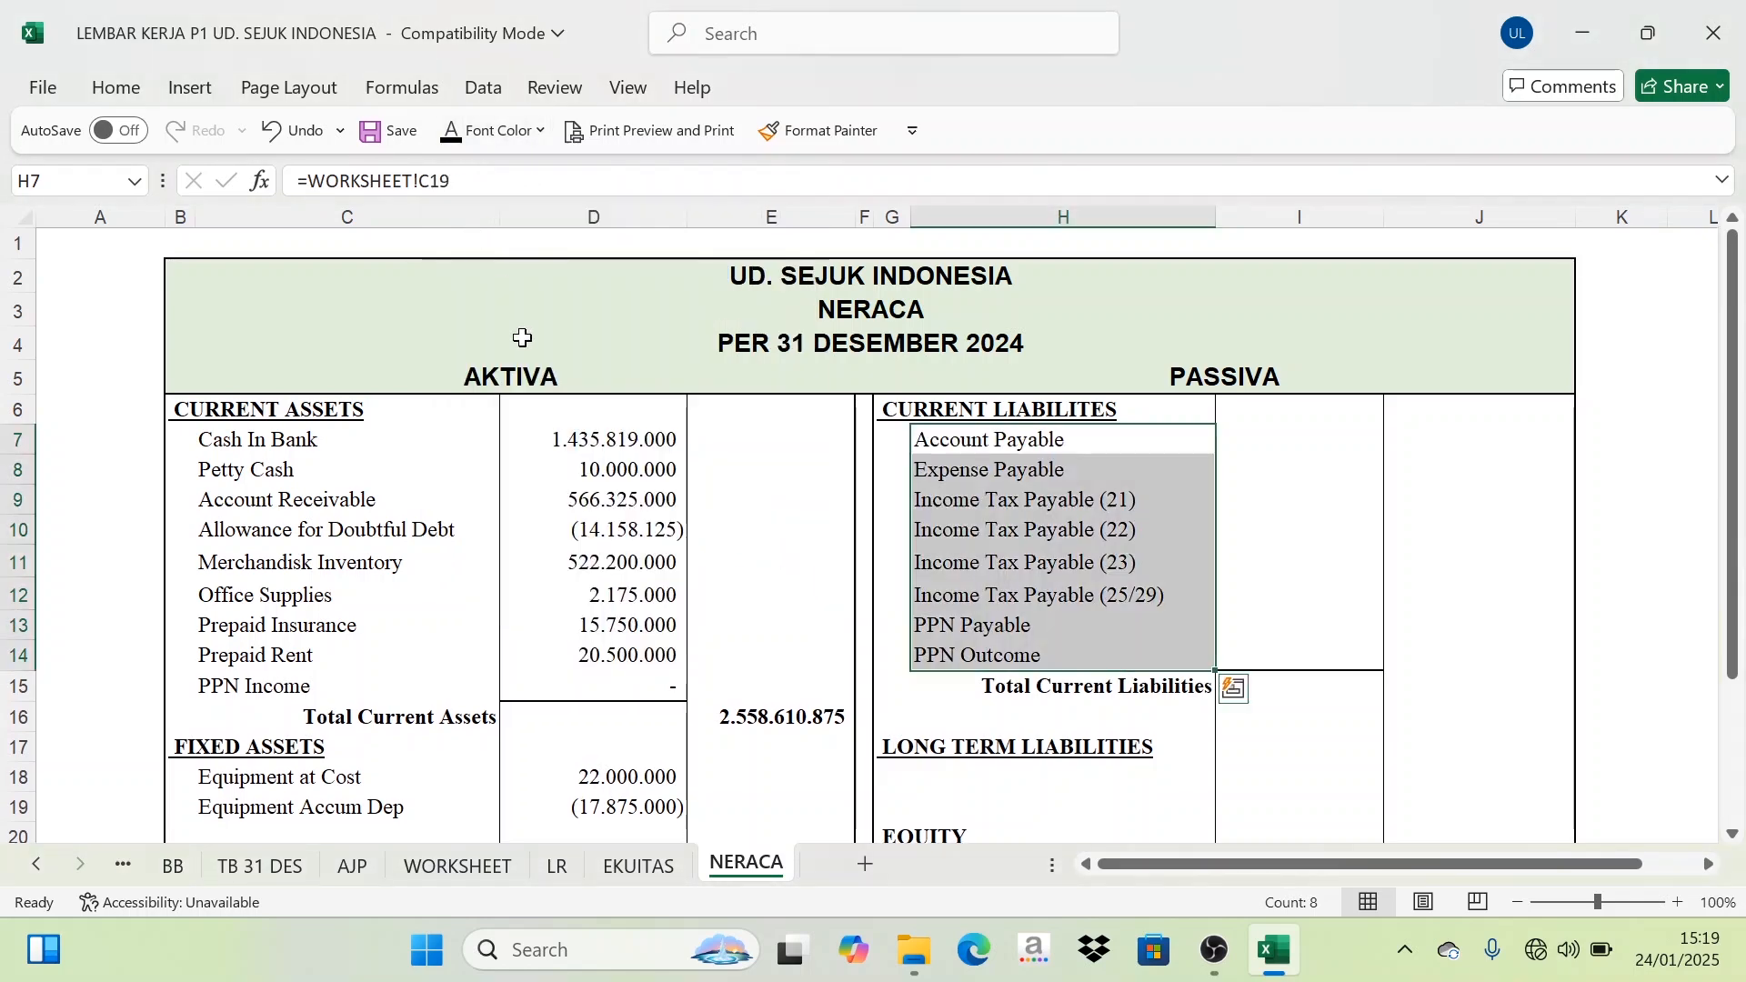
# Step: Examine the current liability balances in the NERACA credit column of WORKSHEET, cells M19:M26
pyautogui.click(455, 866)
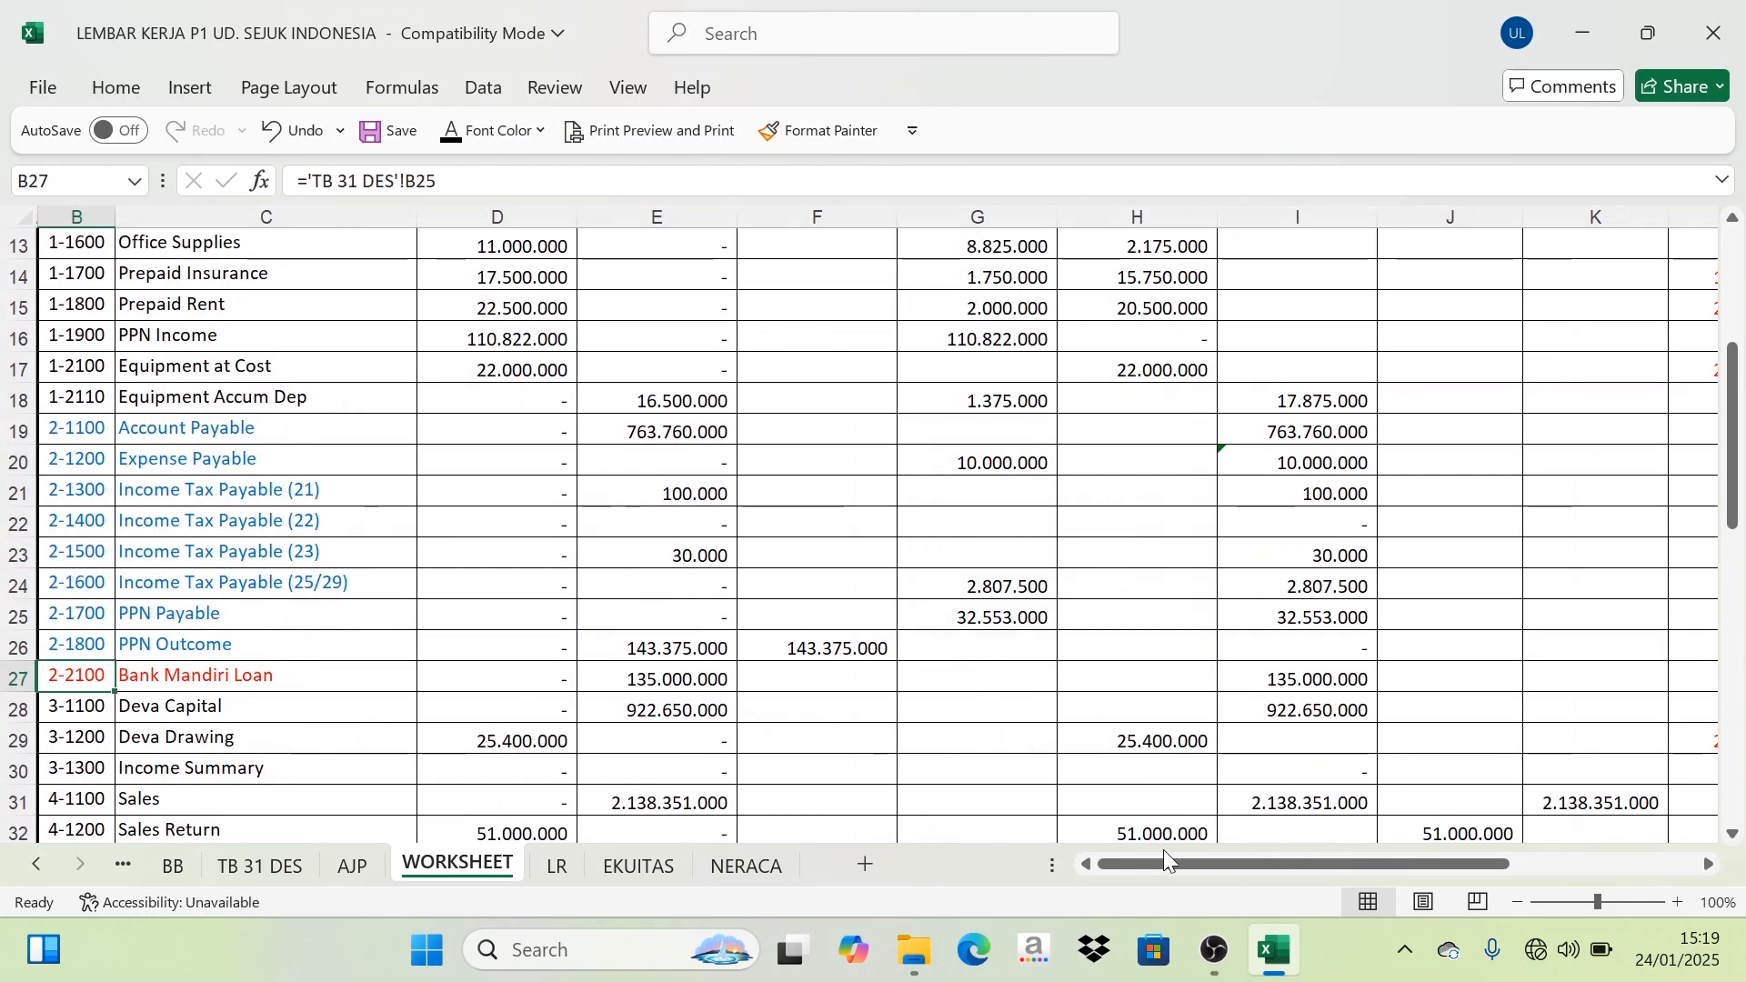
pyautogui.moveTo(1166, 865); pyautogui.dragTo(1223, 860)
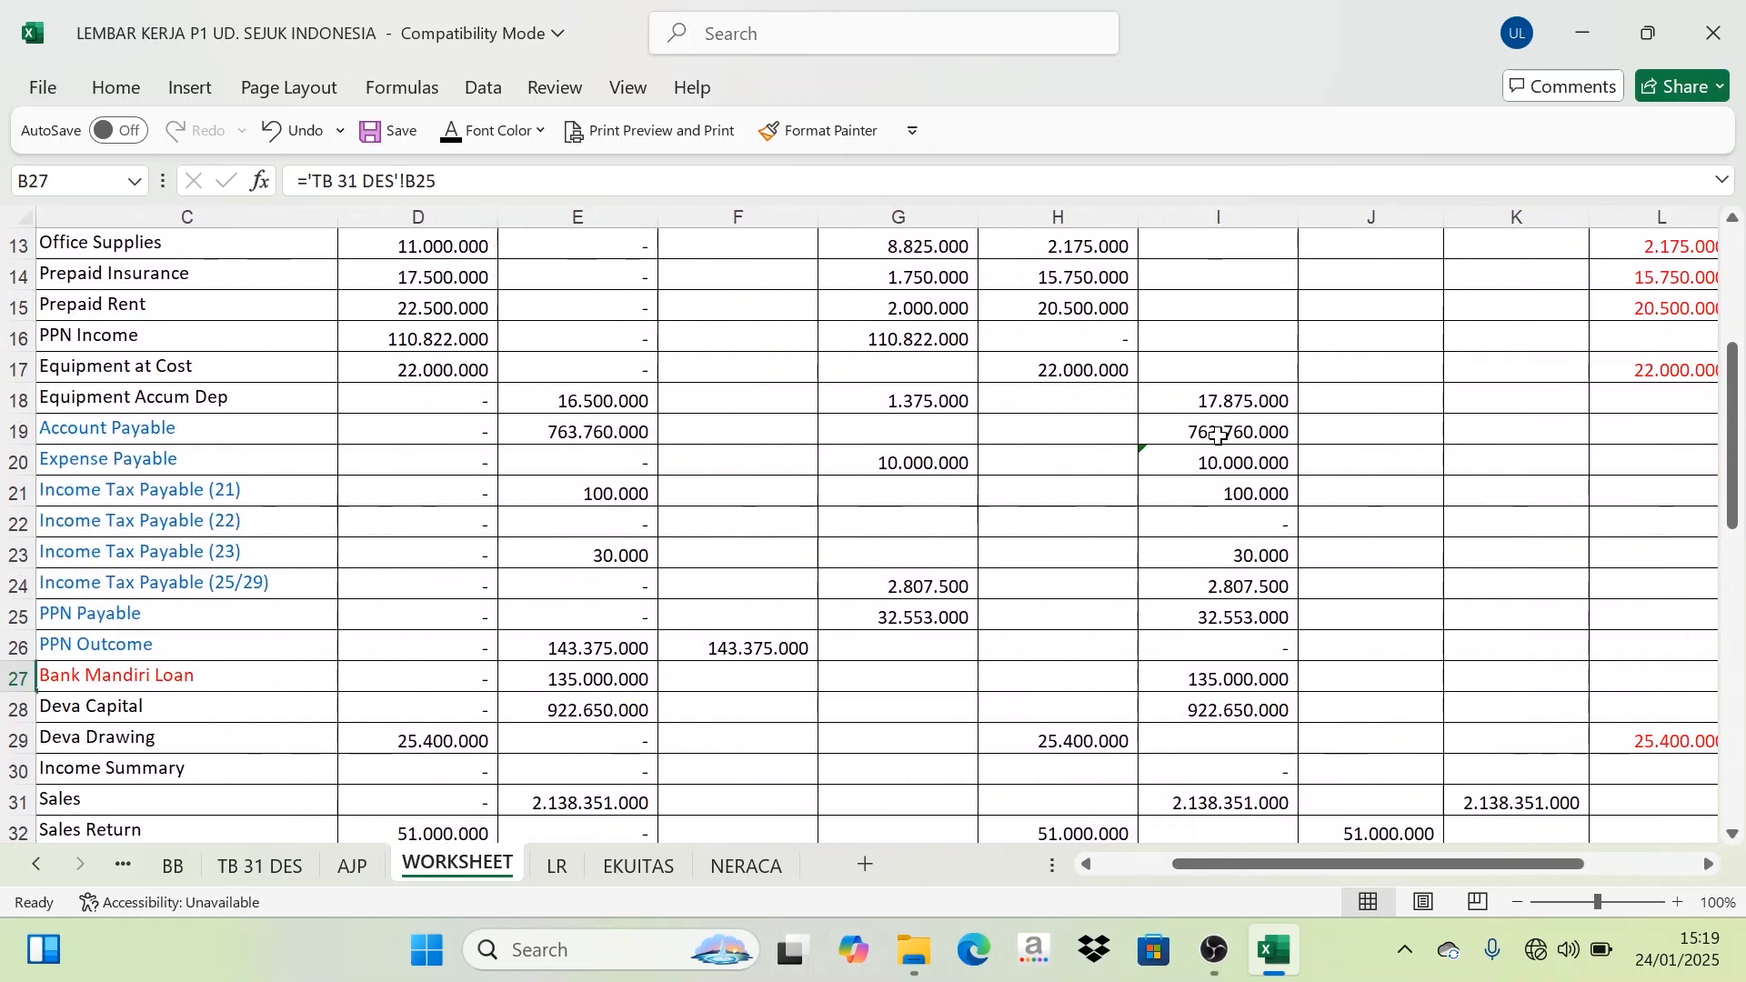
pyautogui.click(1590, 439)
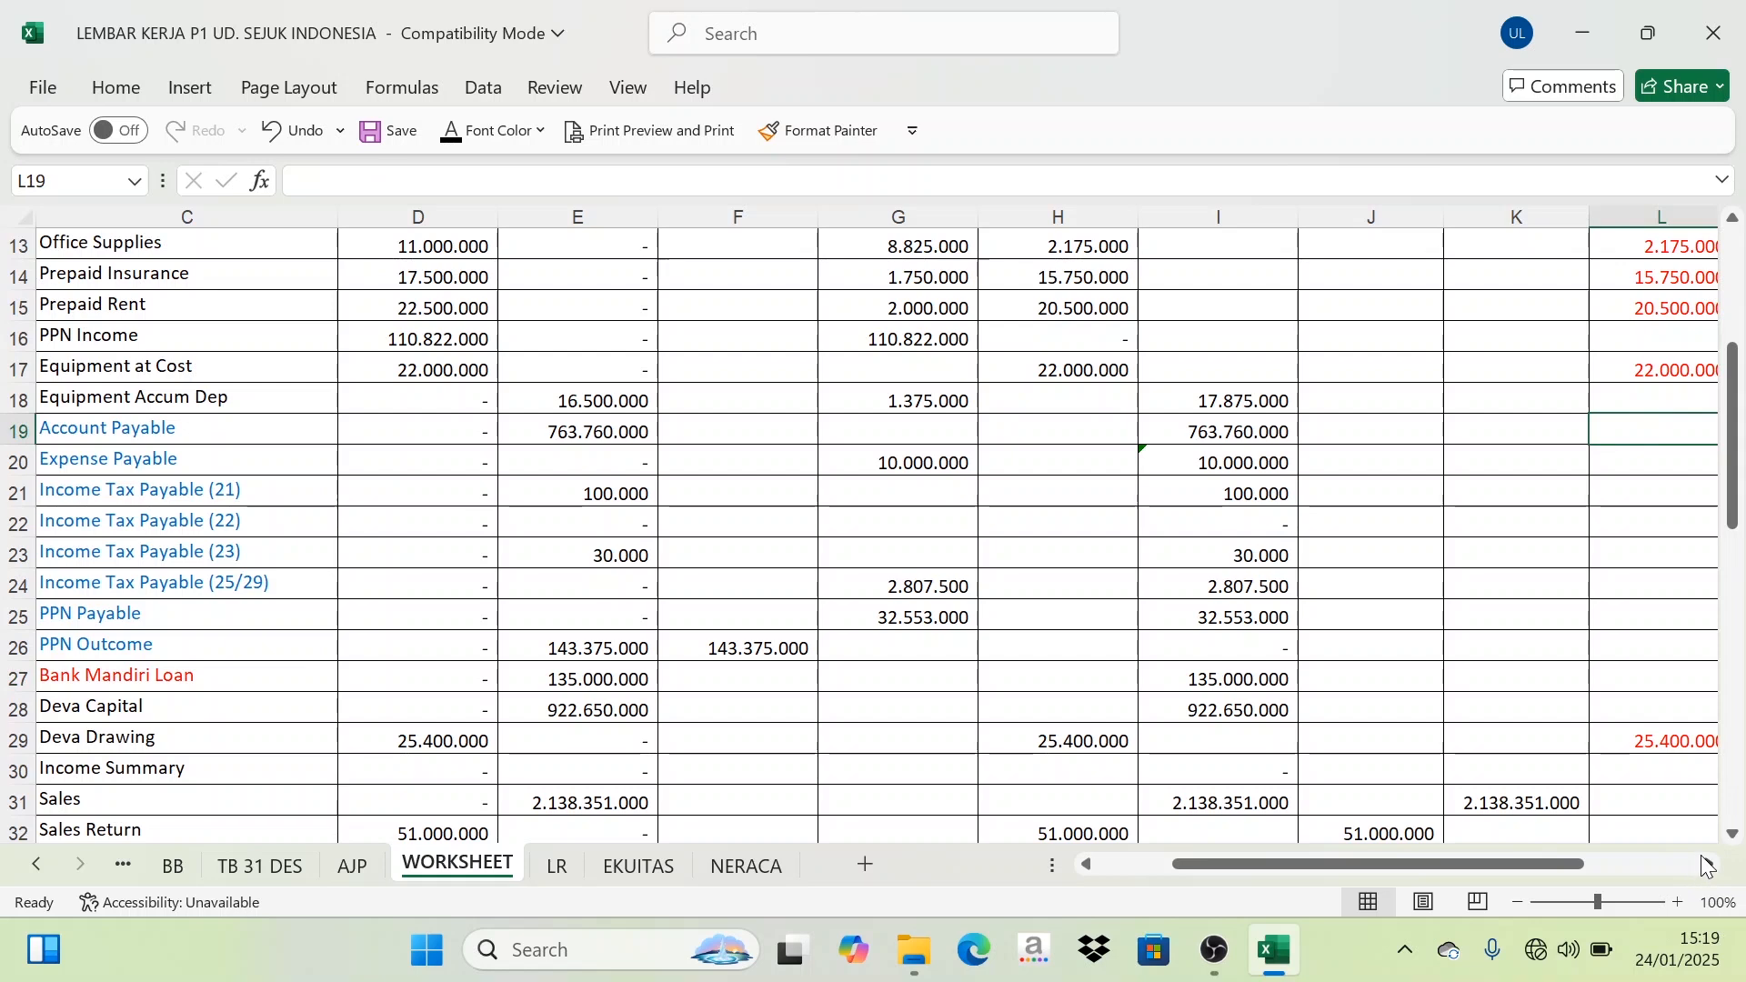
pyautogui.click(1710, 866)
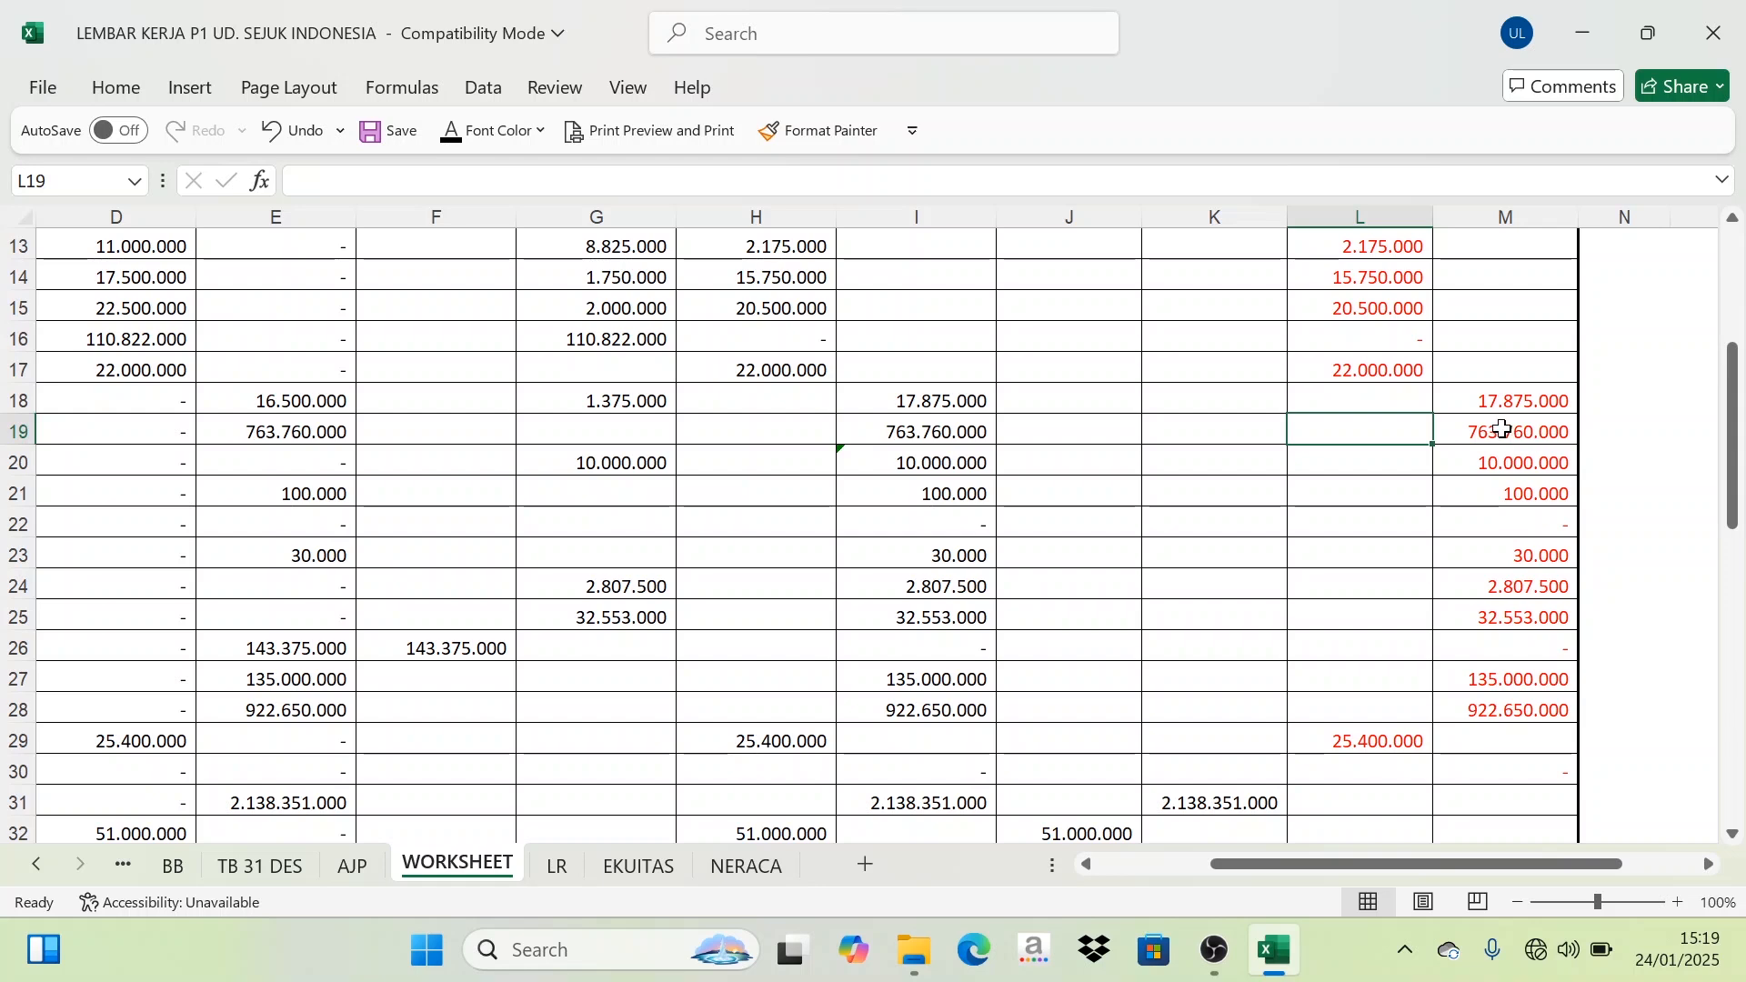
pyautogui.moveTo(1502, 433); pyautogui.dragTo(1507, 711)
pyautogui.moveTo(1544, 862)
pyautogui.mouseDown()
pyautogui.moveTo(1478, 866)
pyautogui.moveTo(1546, 877)
pyautogui.mouseUp()
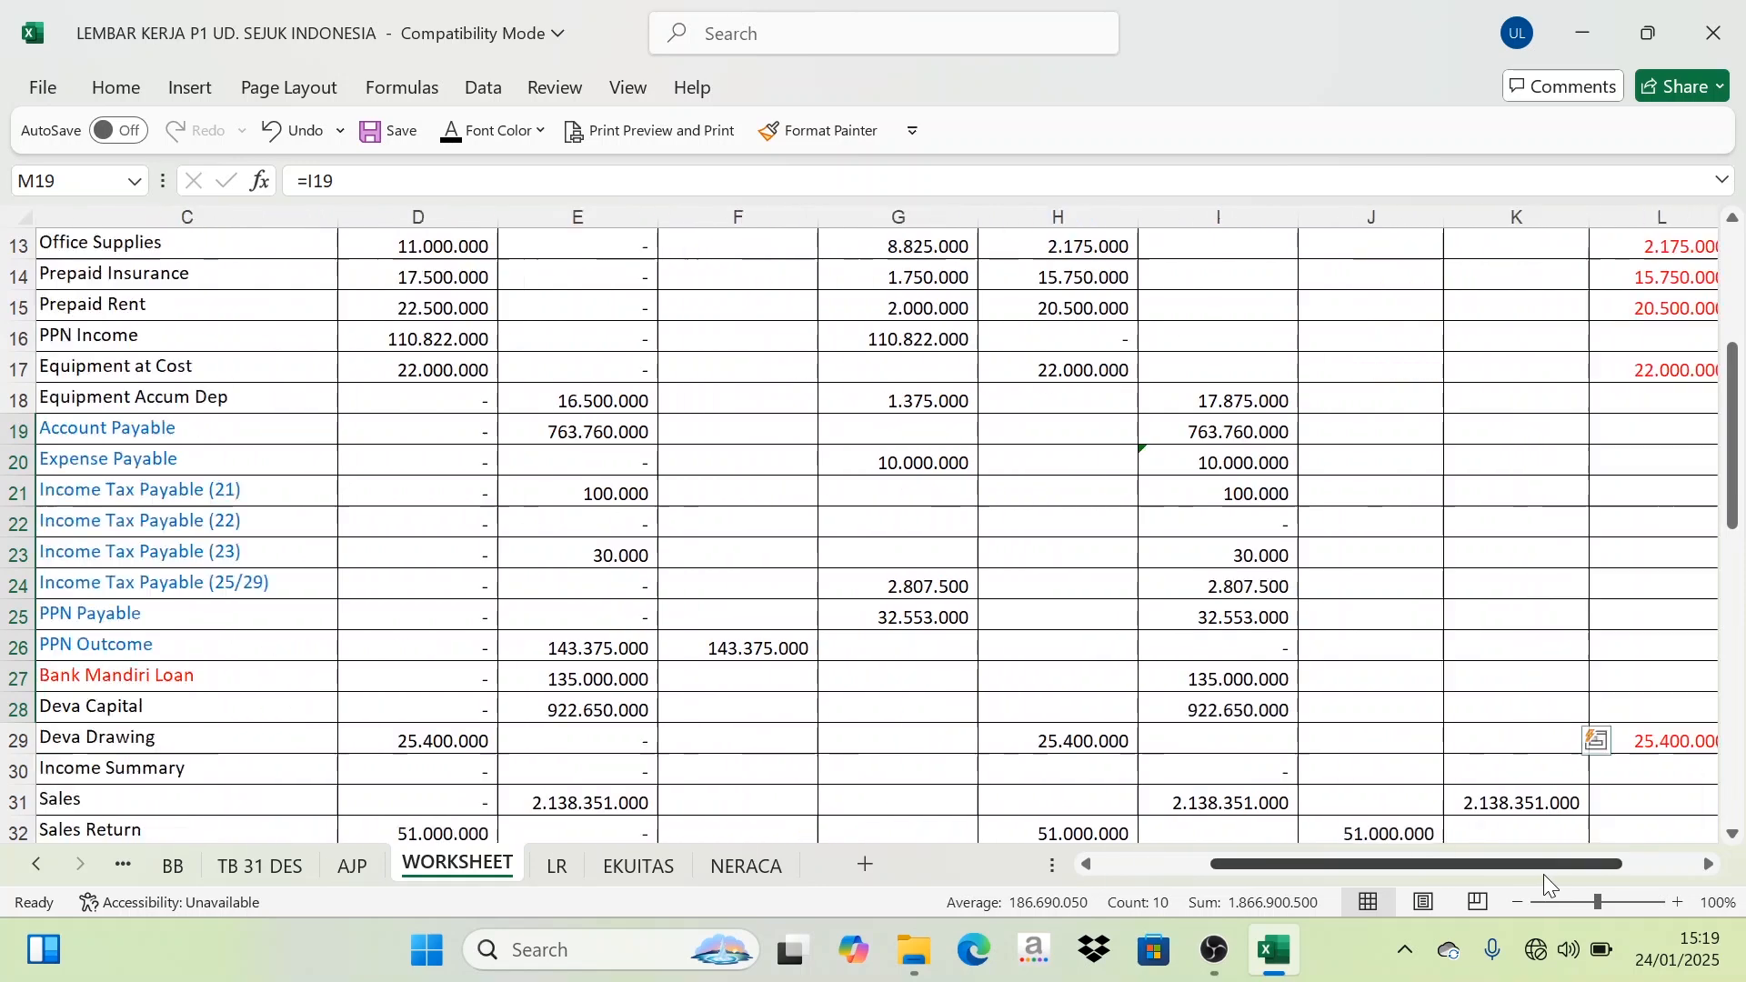
pyautogui.moveTo(1500, 430); pyautogui.dragTo(1531, 645)
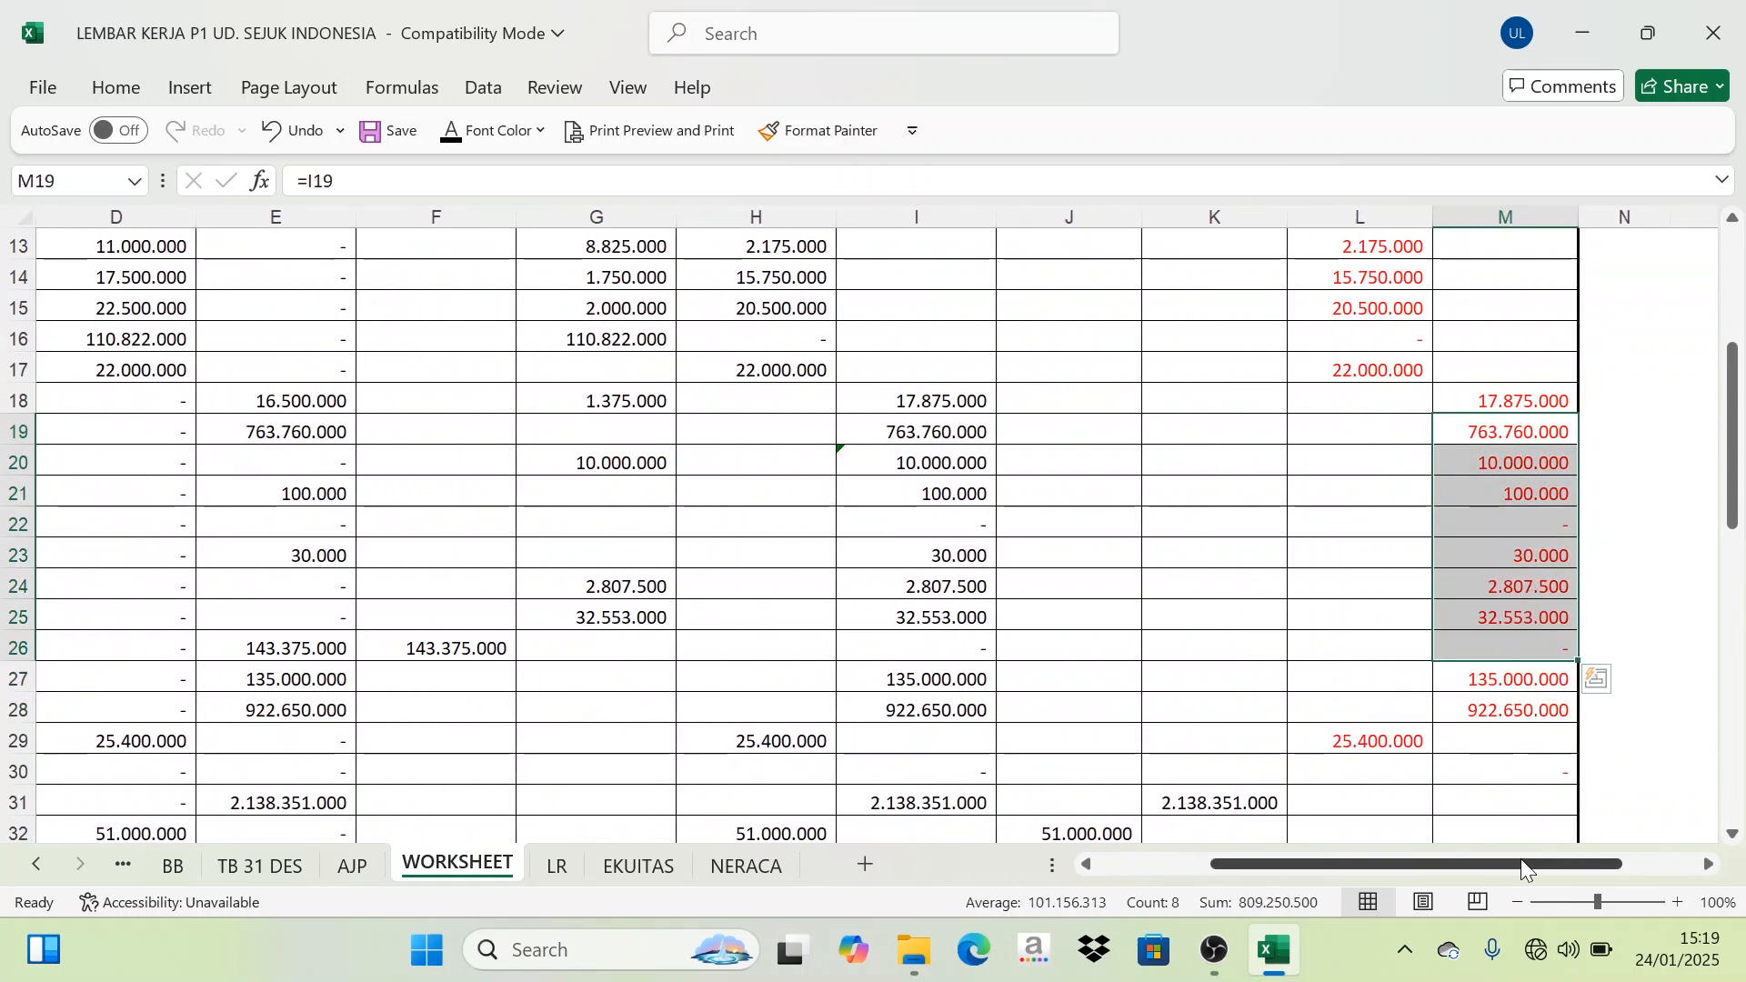
pyautogui.moveTo(1524, 869)
pyautogui.mouseDown()
pyautogui.moveTo(1449, 884)
pyautogui.moveTo(1524, 891)
pyautogui.mouseUp()
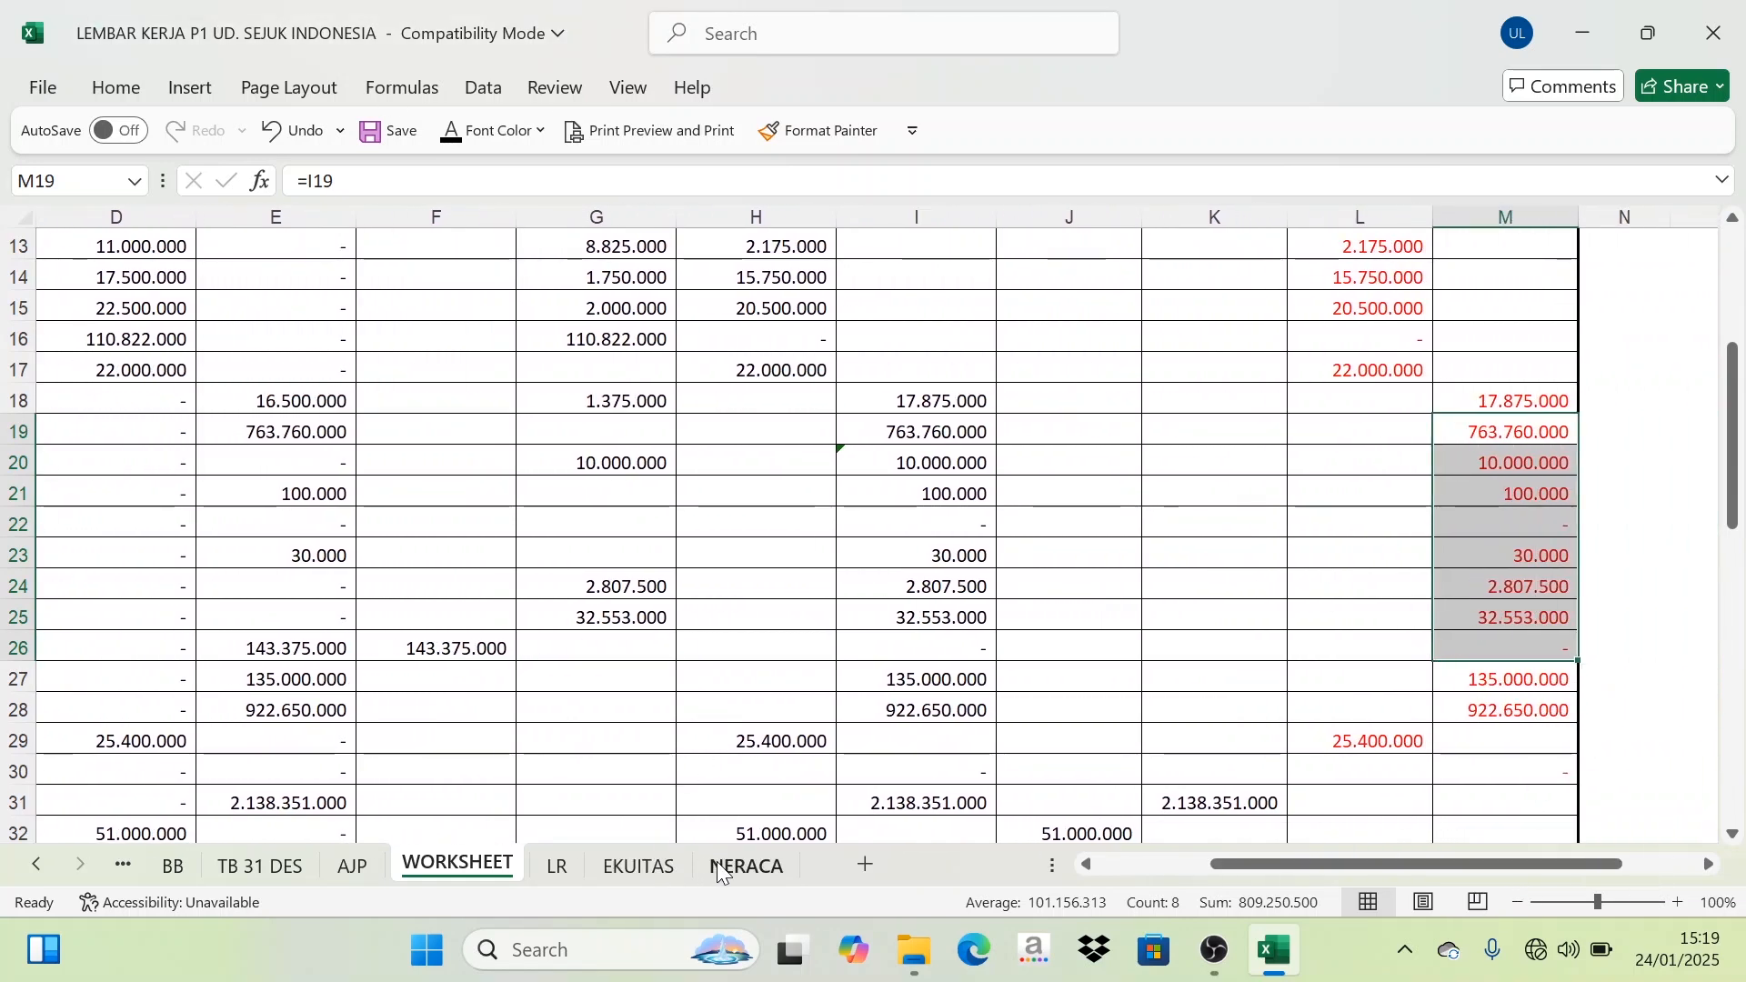
# Step: On NERACA, set the font colour of the current liability amounts in I7:I14 and the Total Current Liabilities amount in J15 to Automatic
pyautogui.click(744, 867)
pyautogui.moveTo(1279, 445); pyautogui.dragTo(1274, 653)
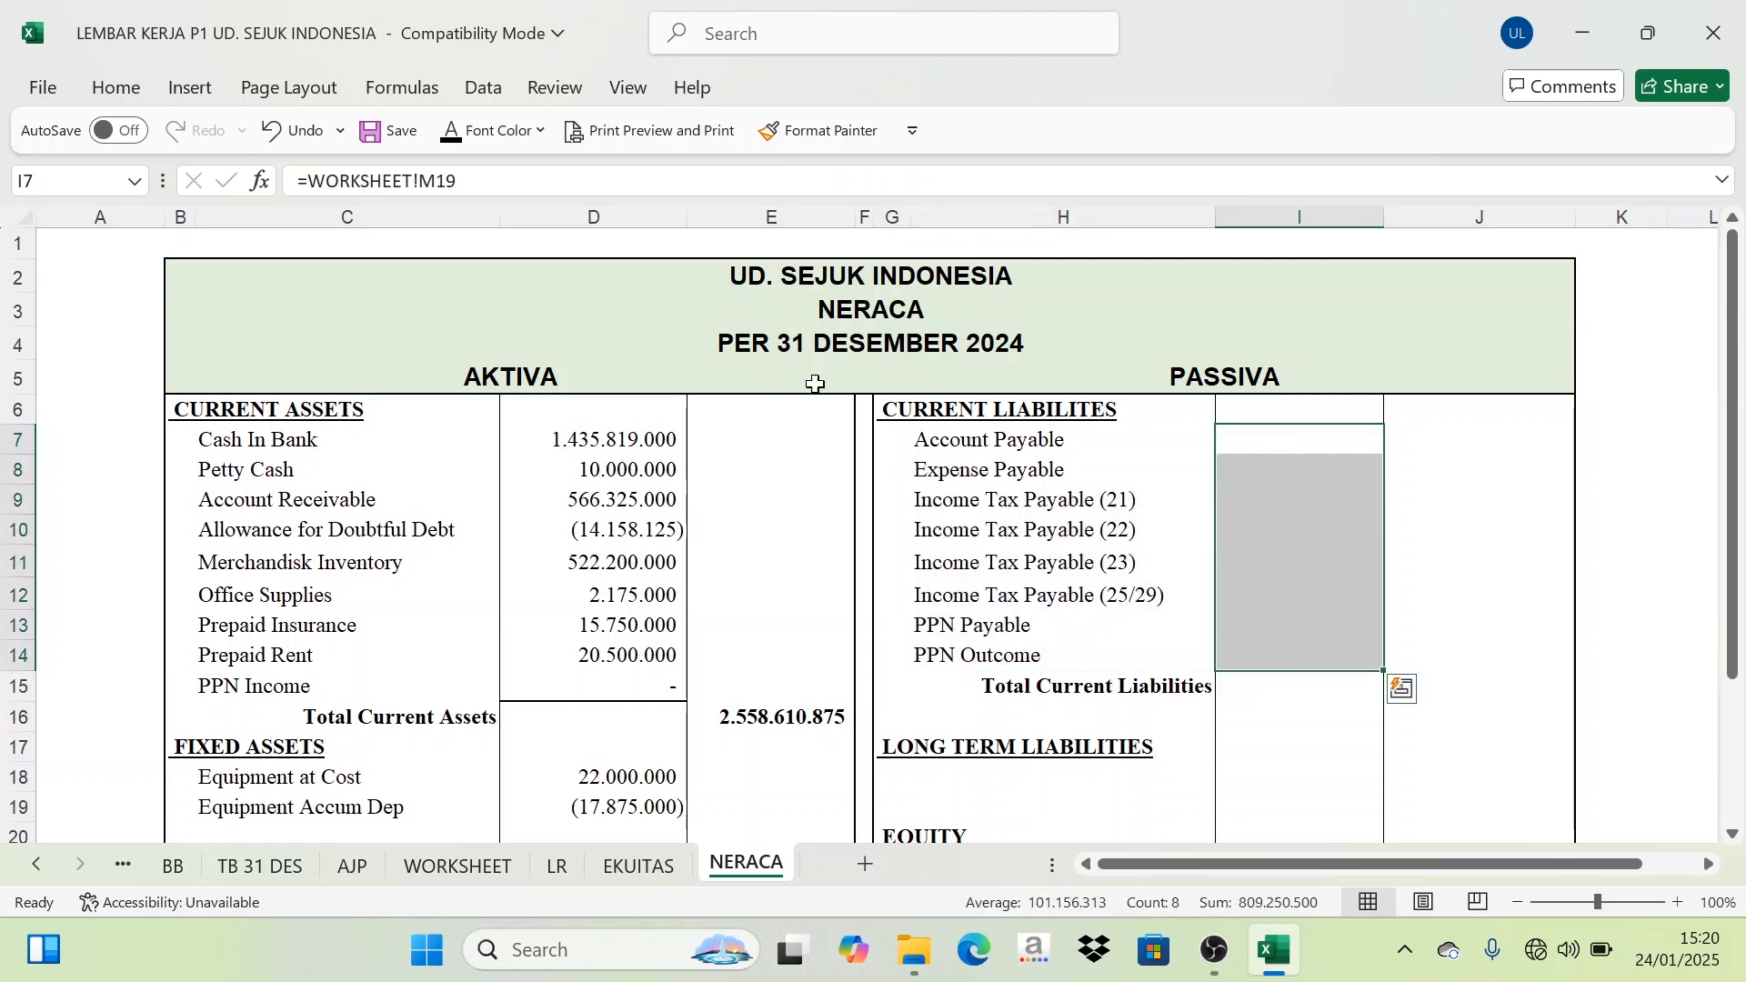
pyautogui.click(462, 140)
pyautogui.click(1519, 587)
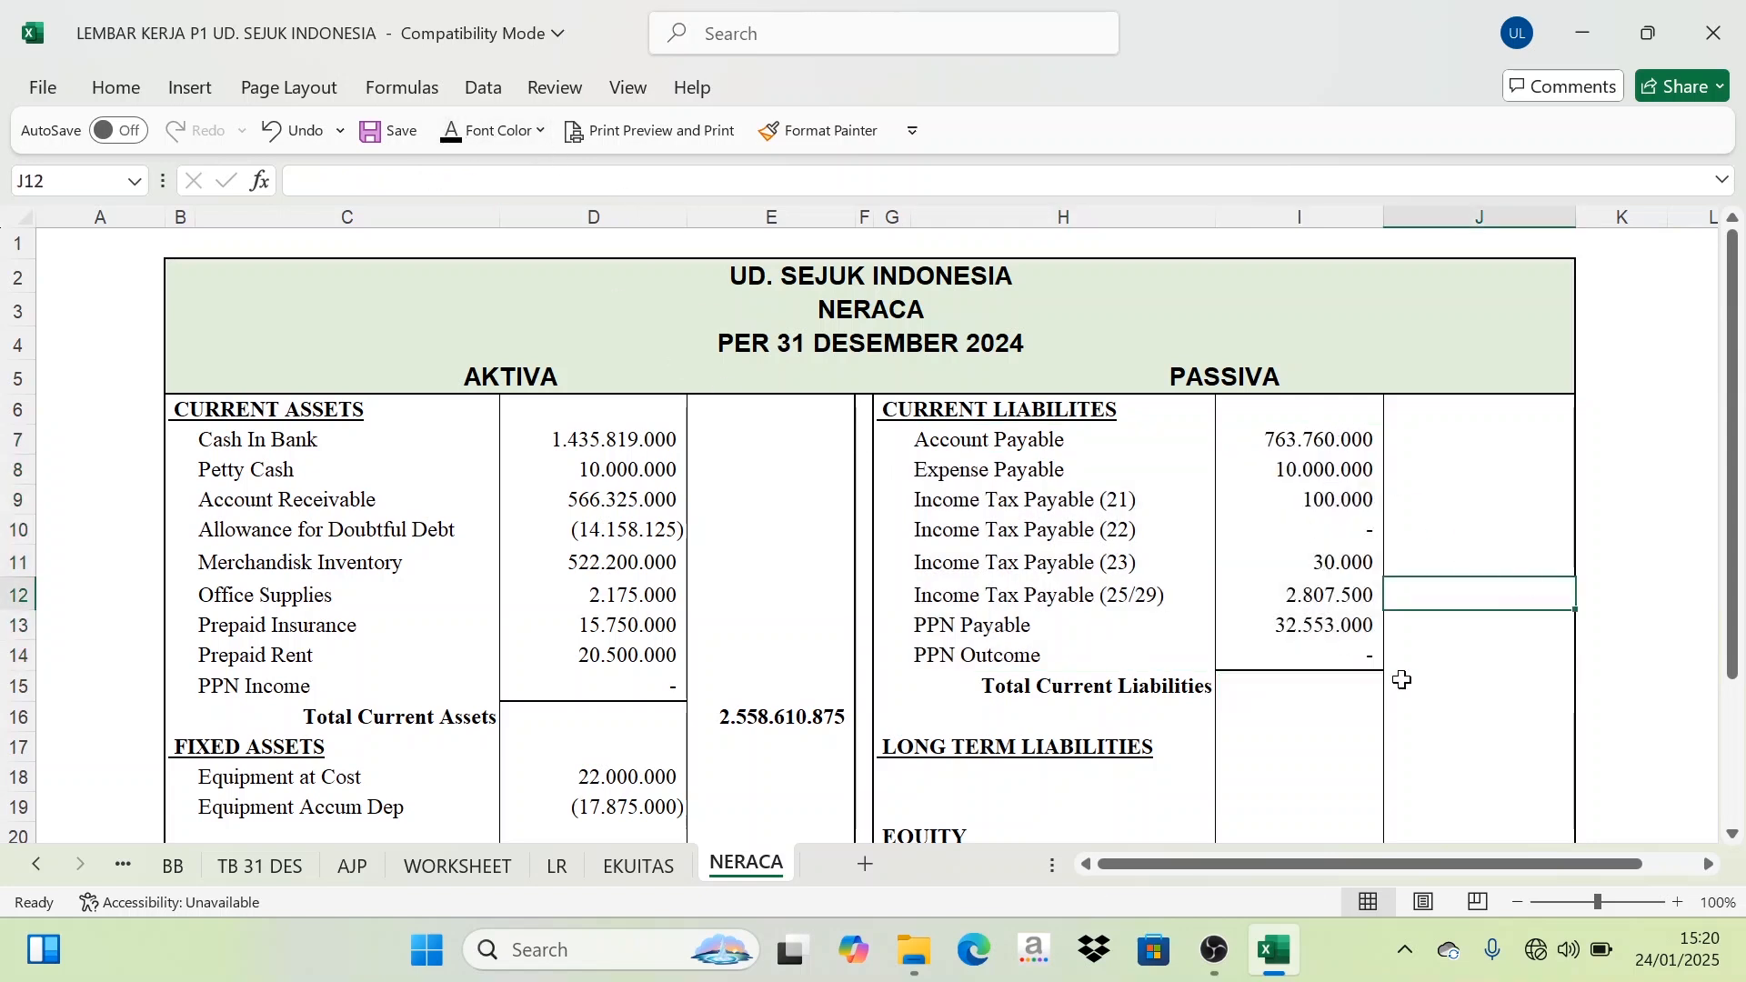
pyautogui.click(1485, 691)
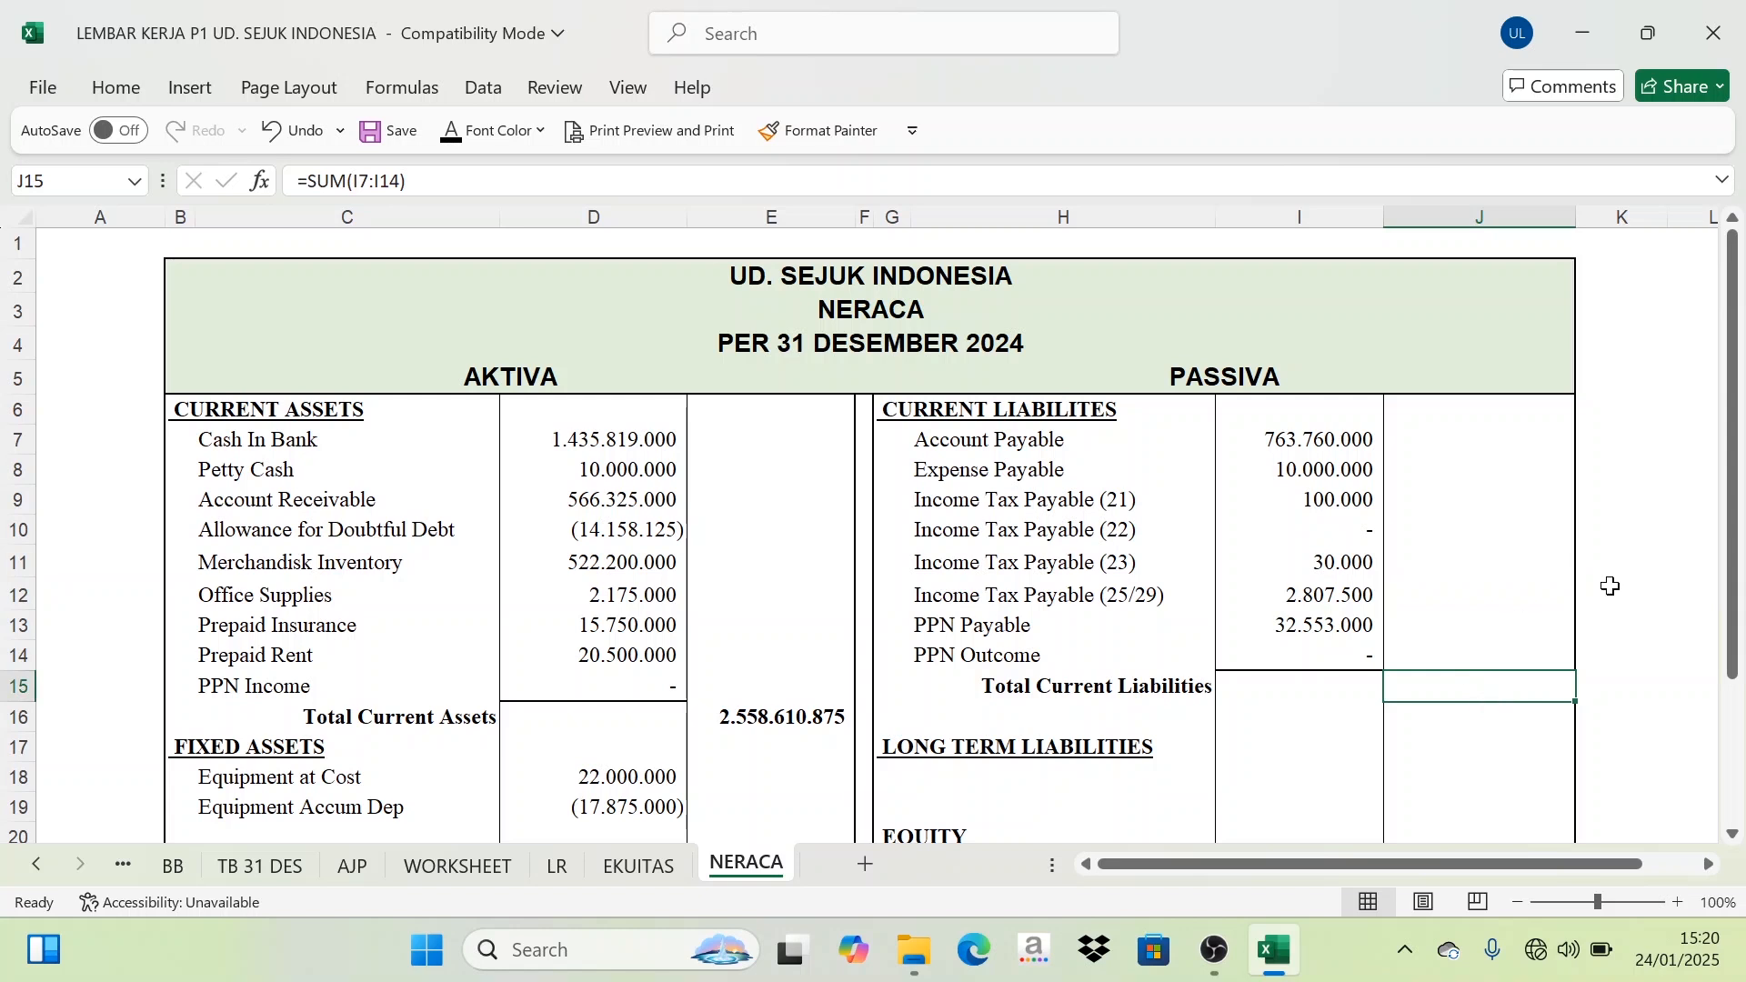
pyautogui.click(455, 132)
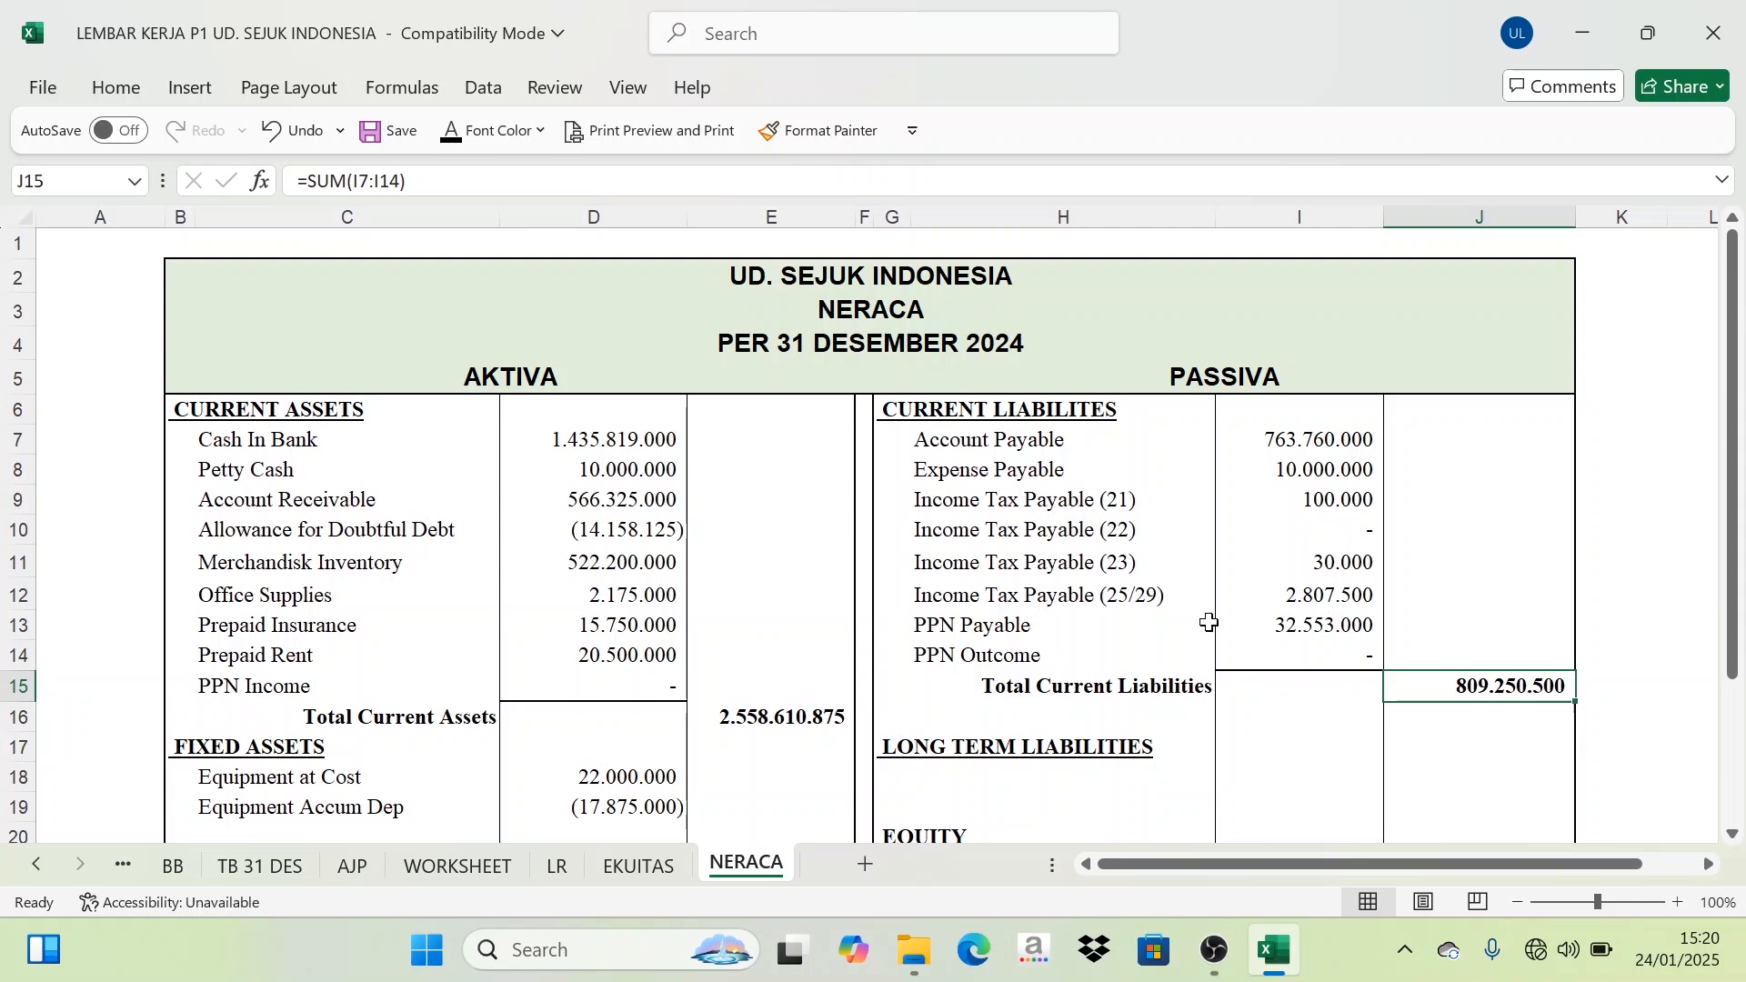
# Step: Locate the Bank Mandiri Loan account in WORKSHEET row 27, and set the font colour of its name in NERACA H18 to Automatic
pyautogui.scroll(-2, 1214, 613)
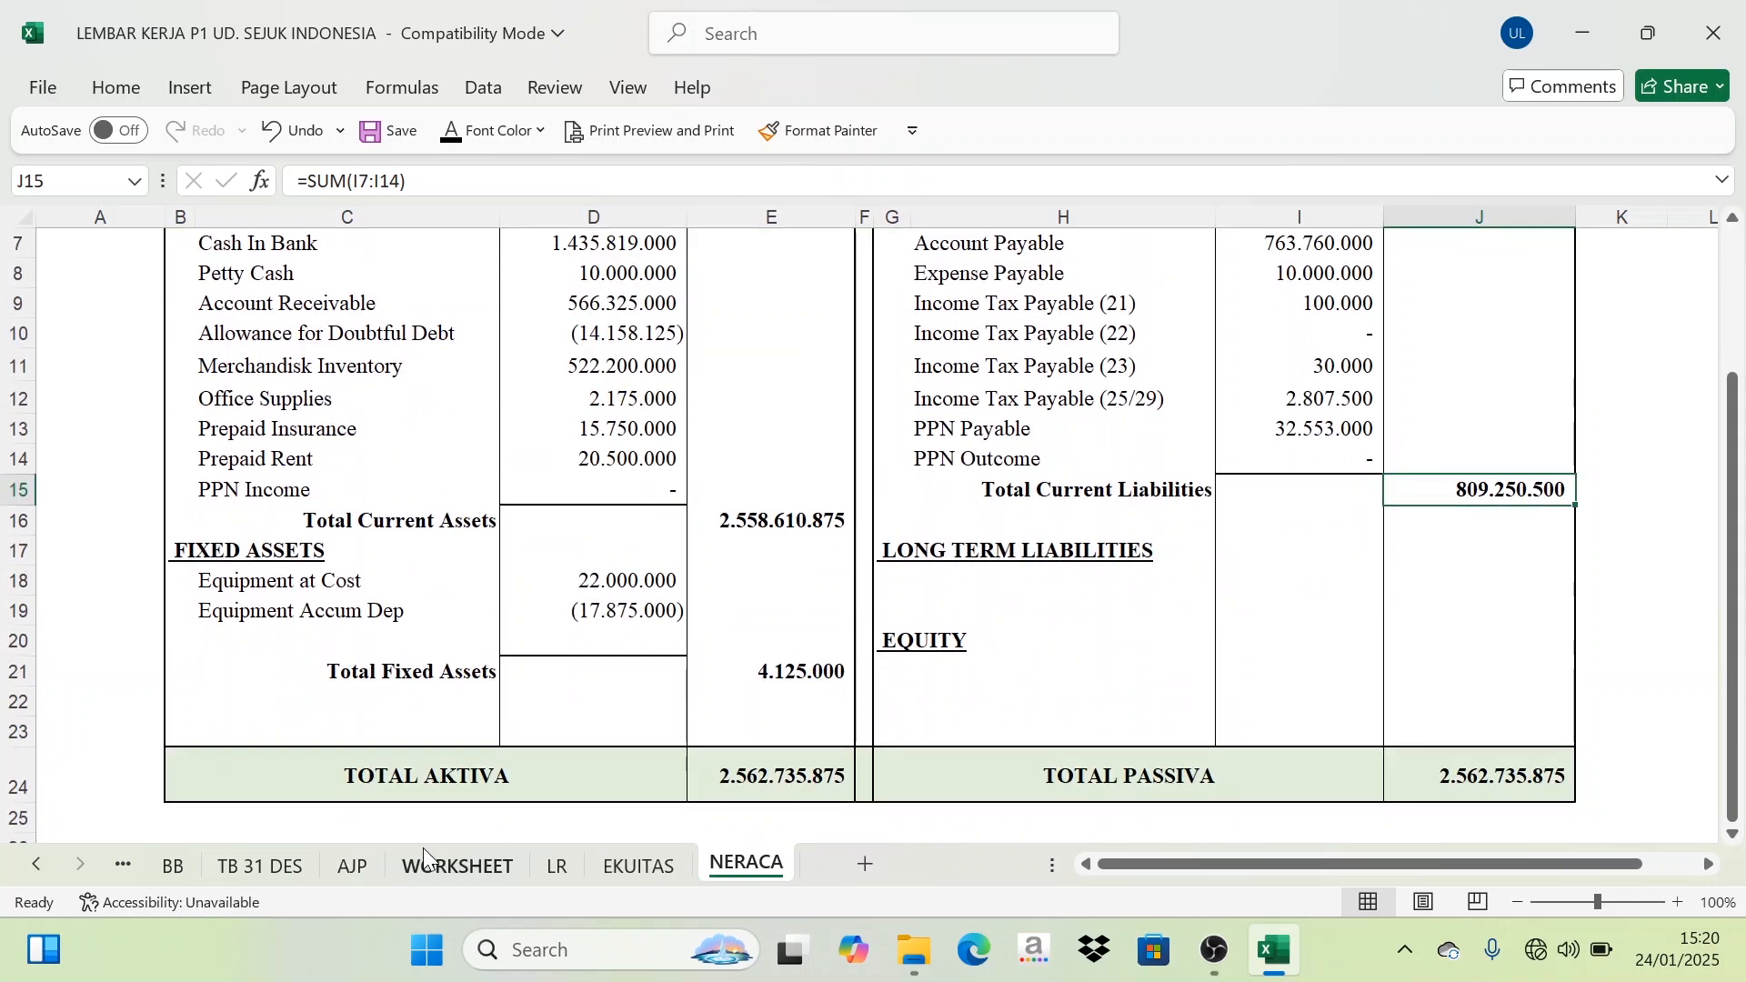
pyautogui.click(450, 867)
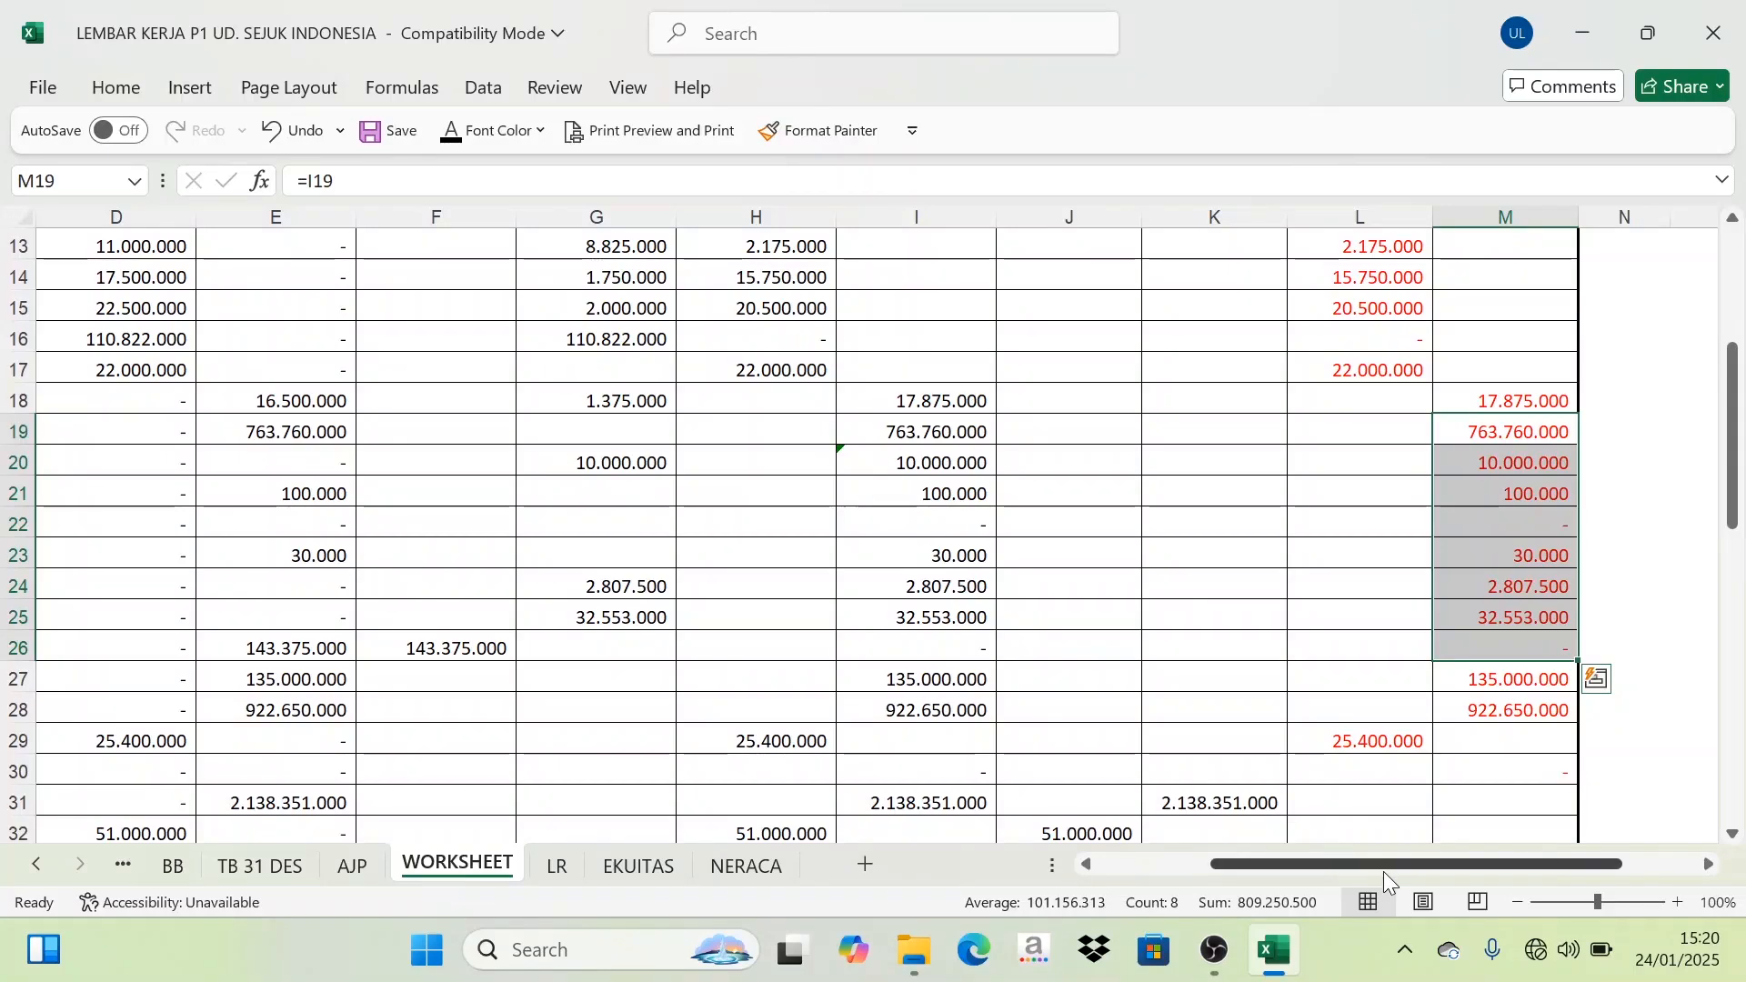
pyautogui.moveTo(1389, 864); pyautogui.dragTo(1250, 865)
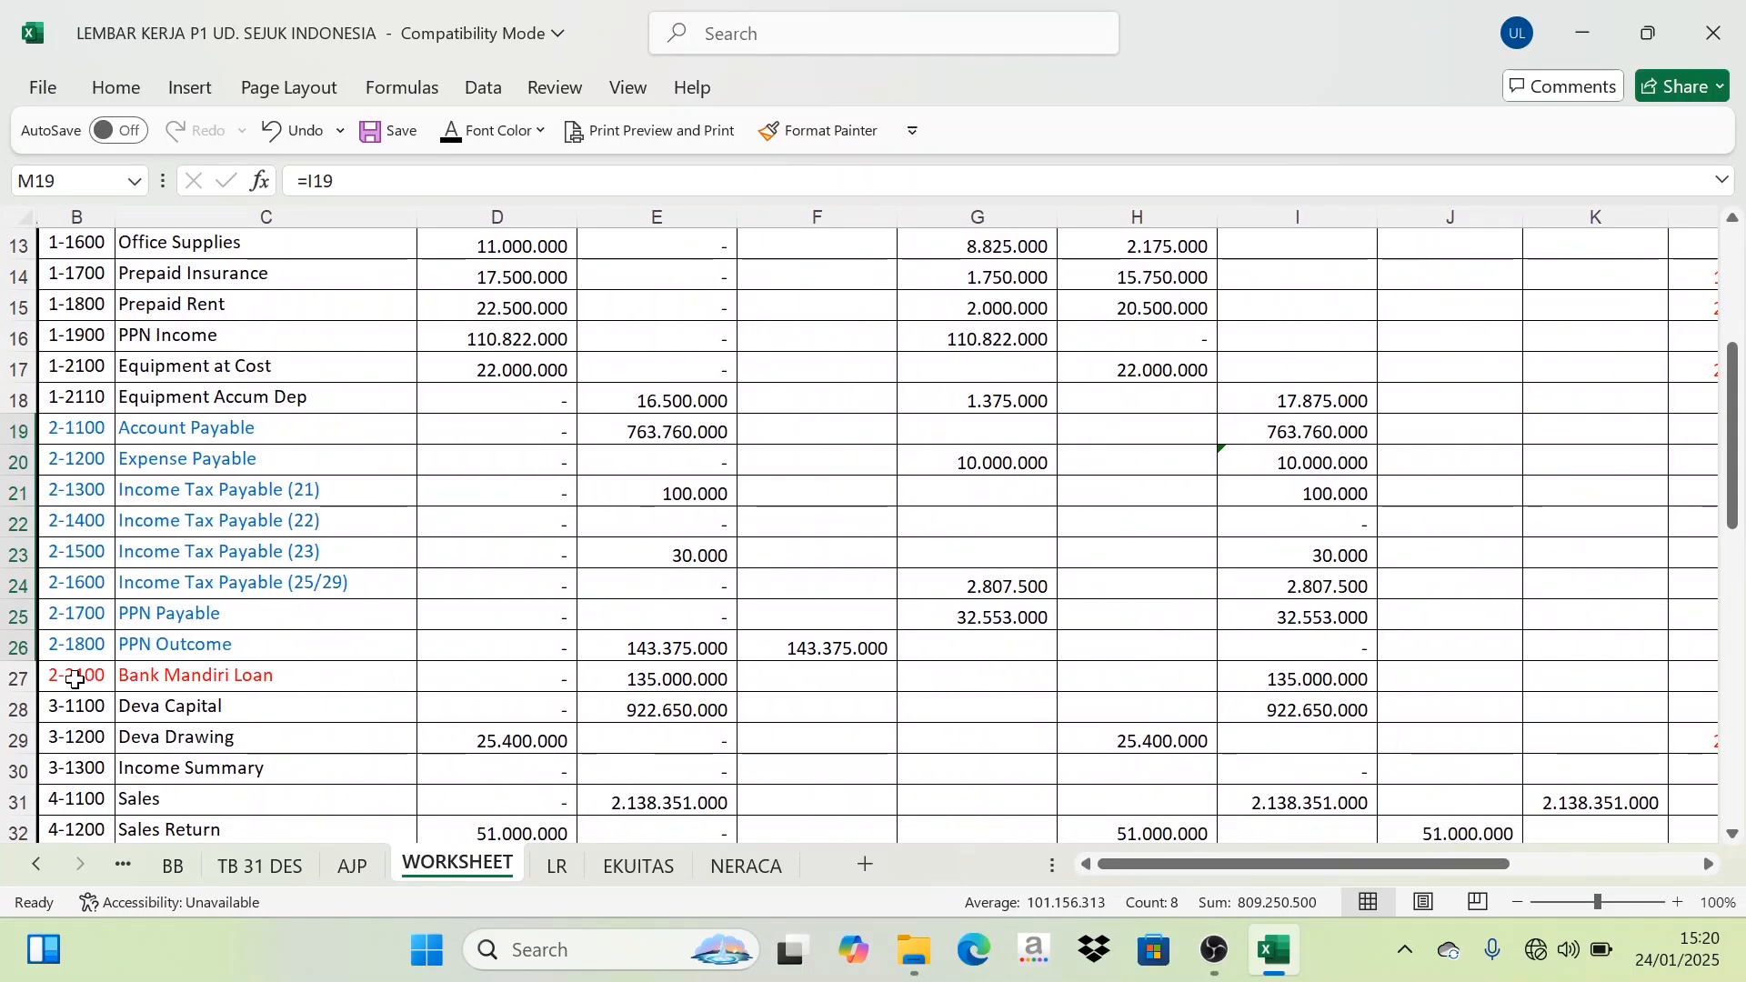
pyautogui.click(755, 870)
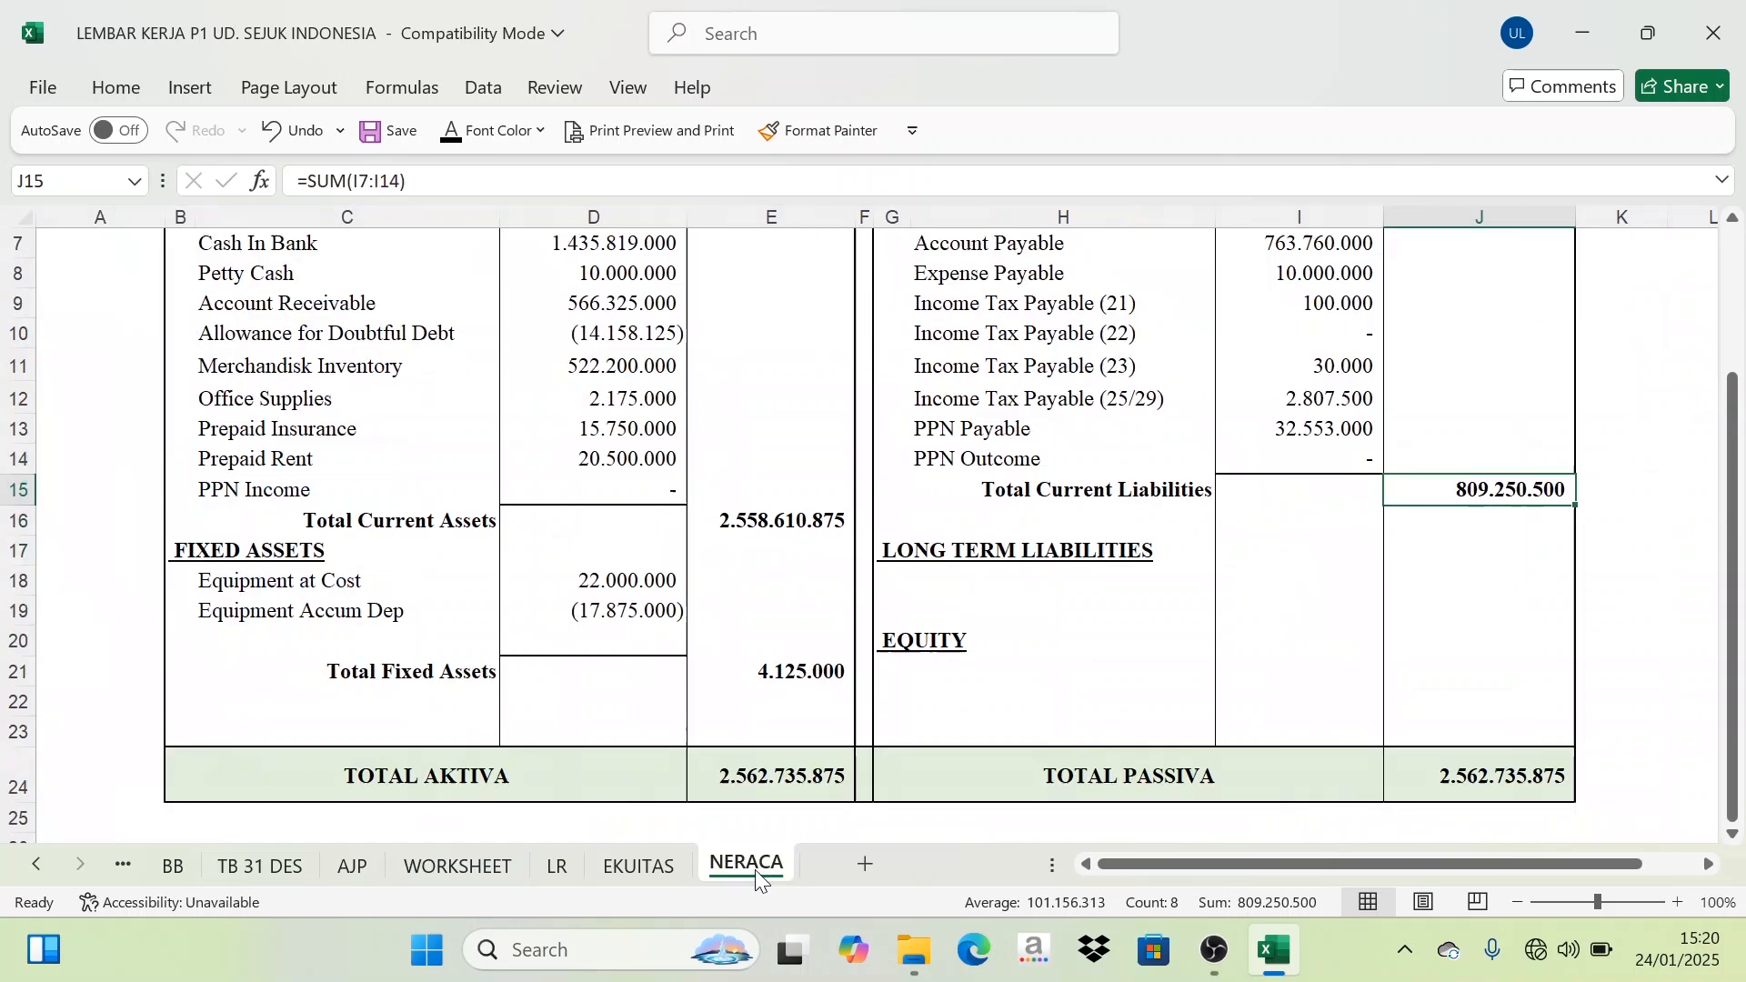
pyautogui.click(966, 579)
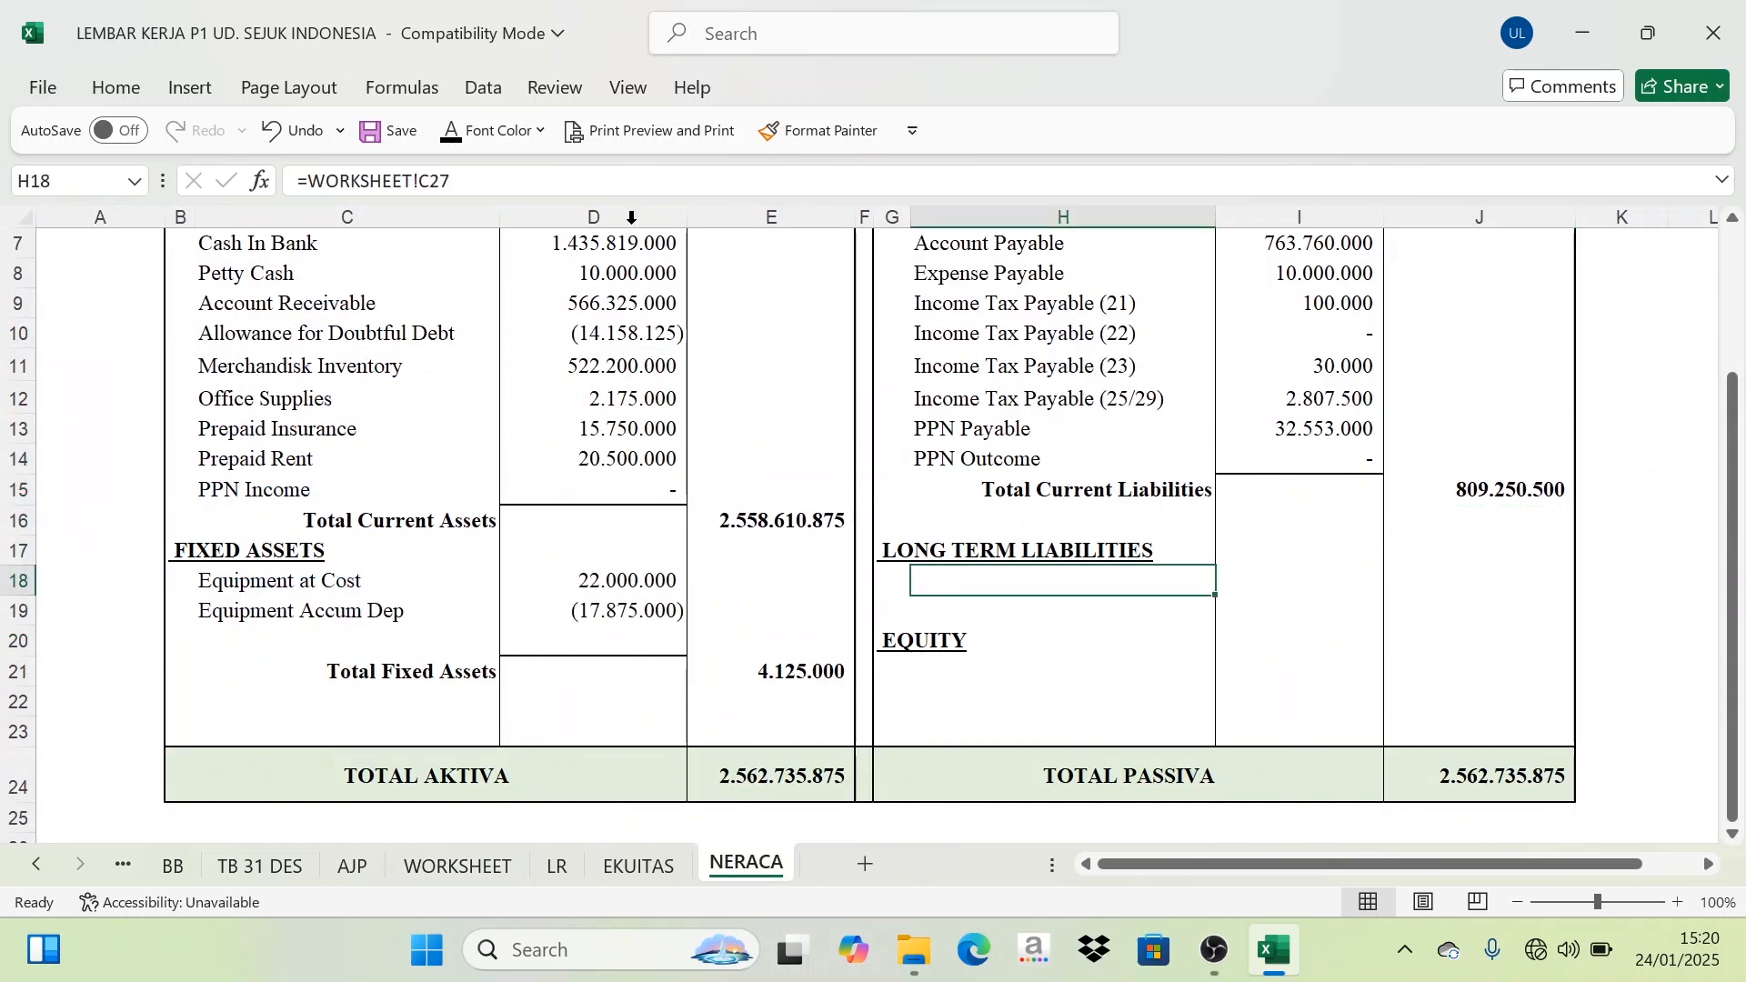
pyautogui.click(450, 137)
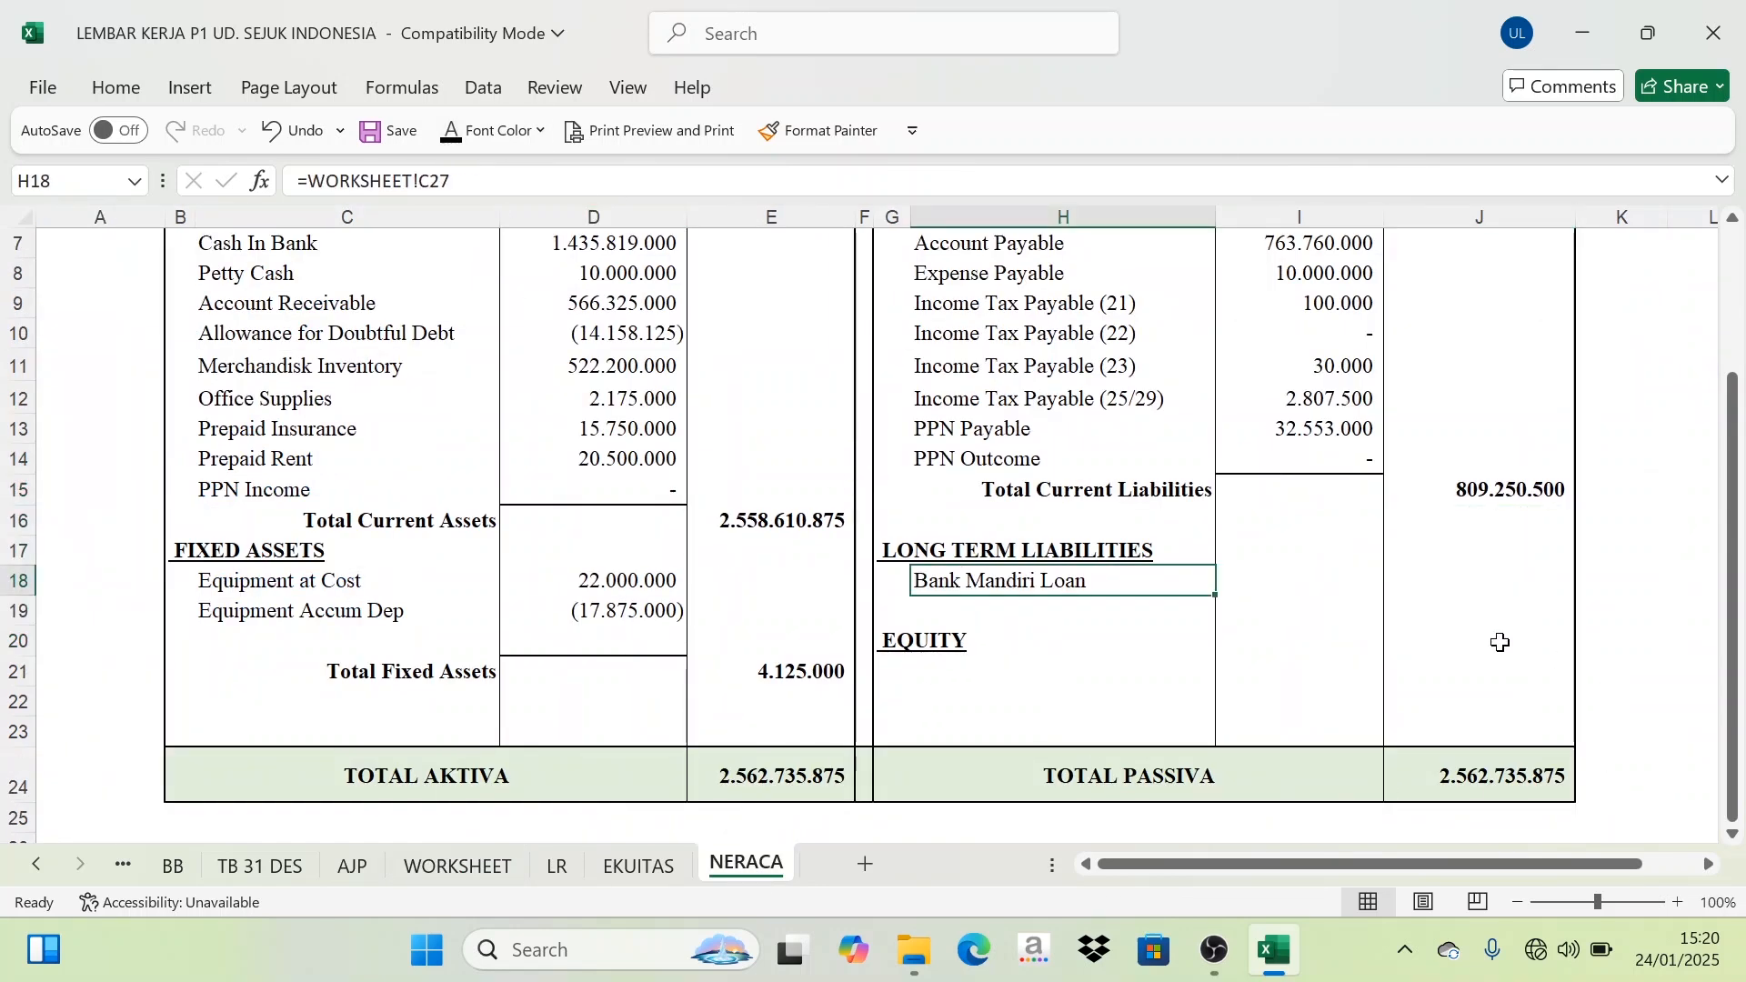
# Step: Check the Bank Mandiri Loan balance in WORKSHEET M27, and set the font colour of its amount in NERACA J18 to Automatic
pyautogui.click(464, 869)
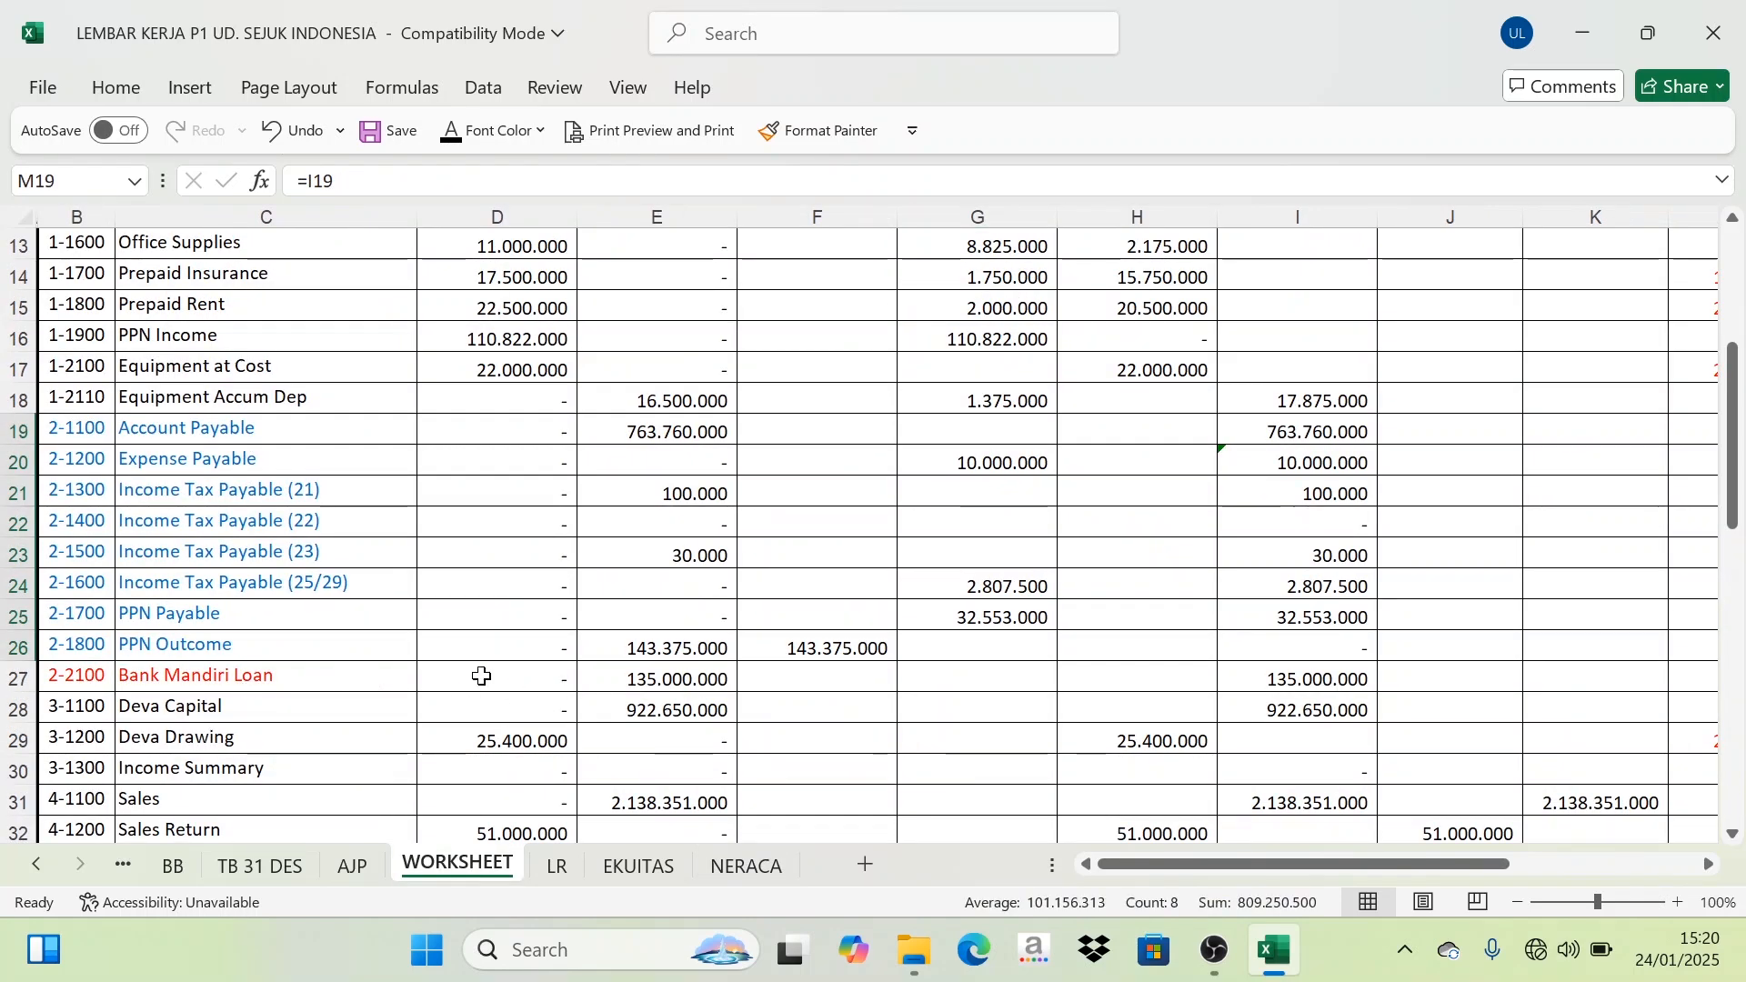
pyautogui.click(1324, 681)
pyautogui.moveTo(1360, 862); pyautogui.dragTo(1473, 860)
pyautogui.click(1505, 680)
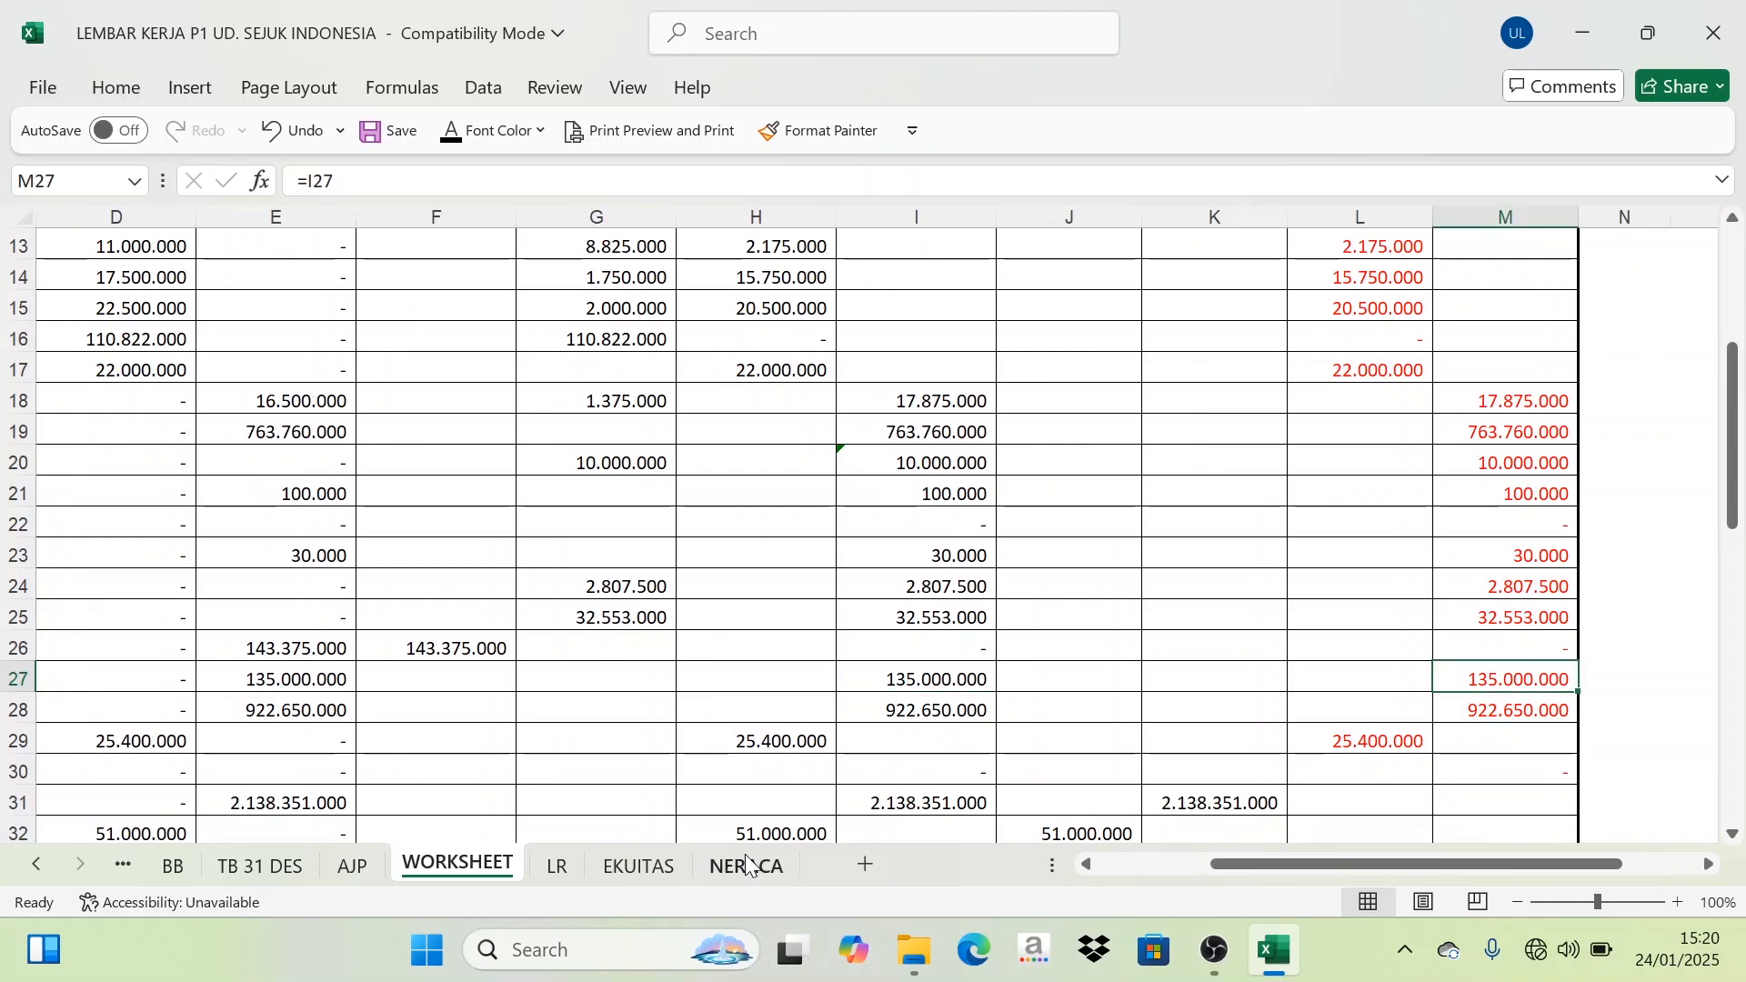
pyautogui.click(786, 865)
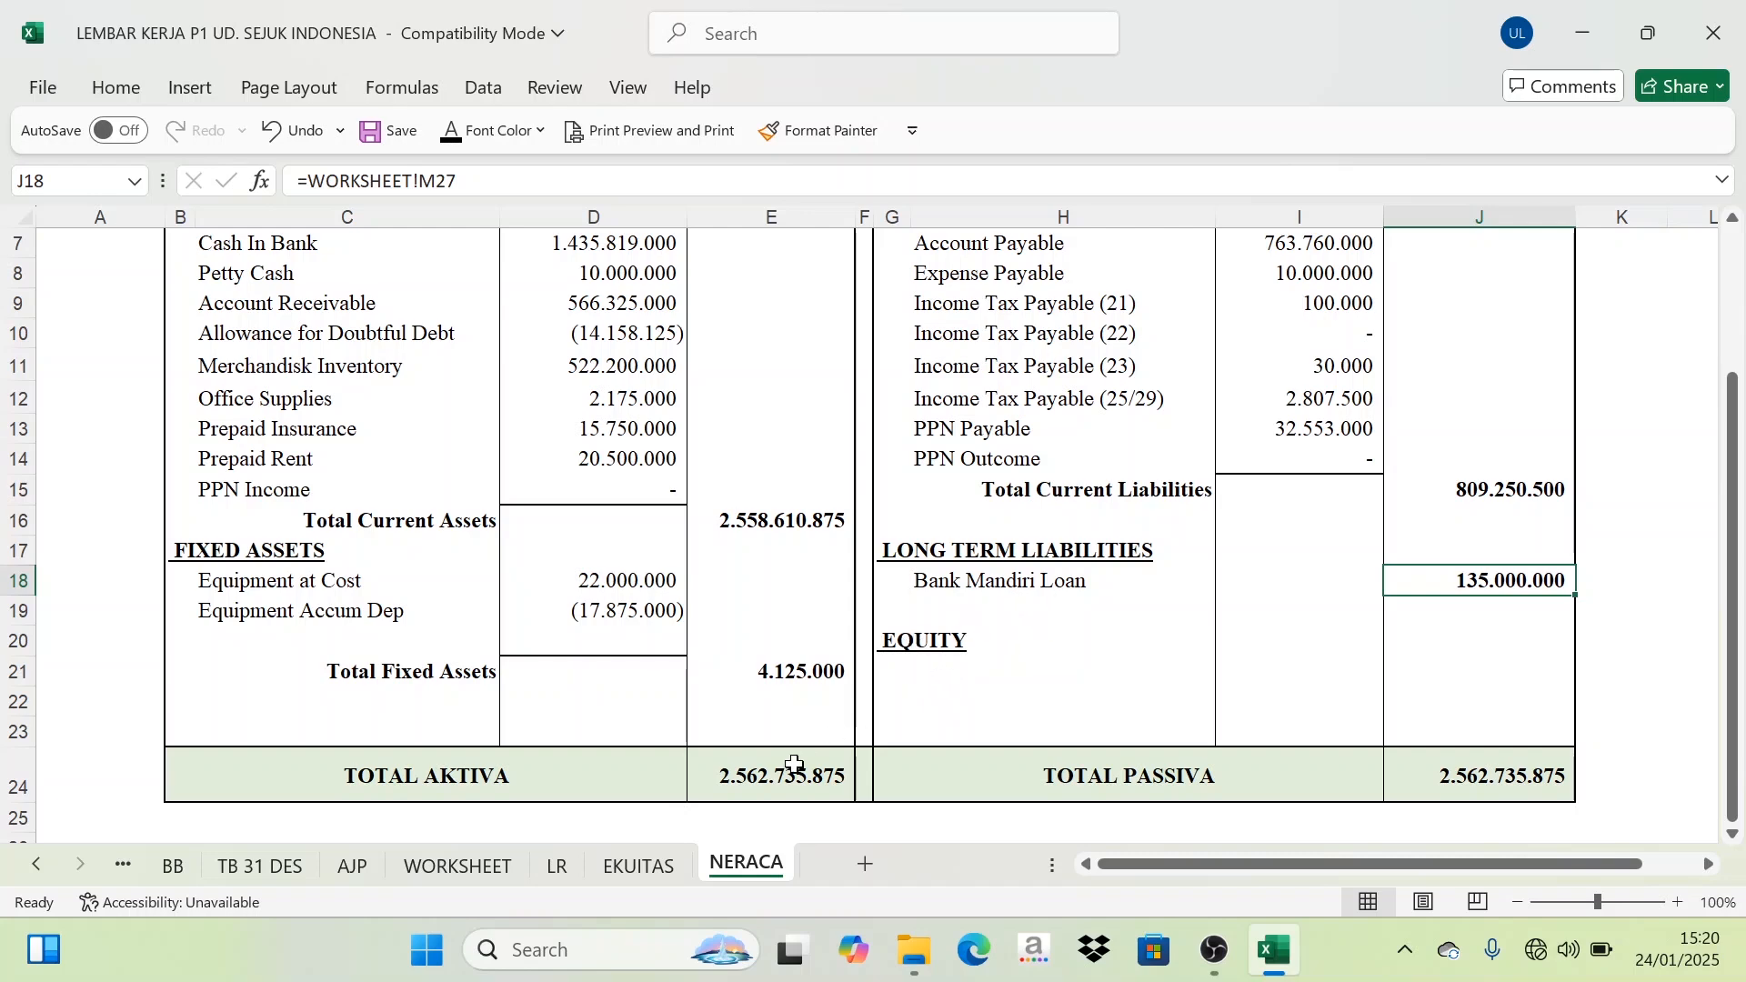
# Step: Examine the debit and credit balances in the NERACA columns of WORKSHEET against the EQUITY section of the NERACA sheet
pyautogui.click(459, 866)
pyautogui.scroll(4, 651, 427)
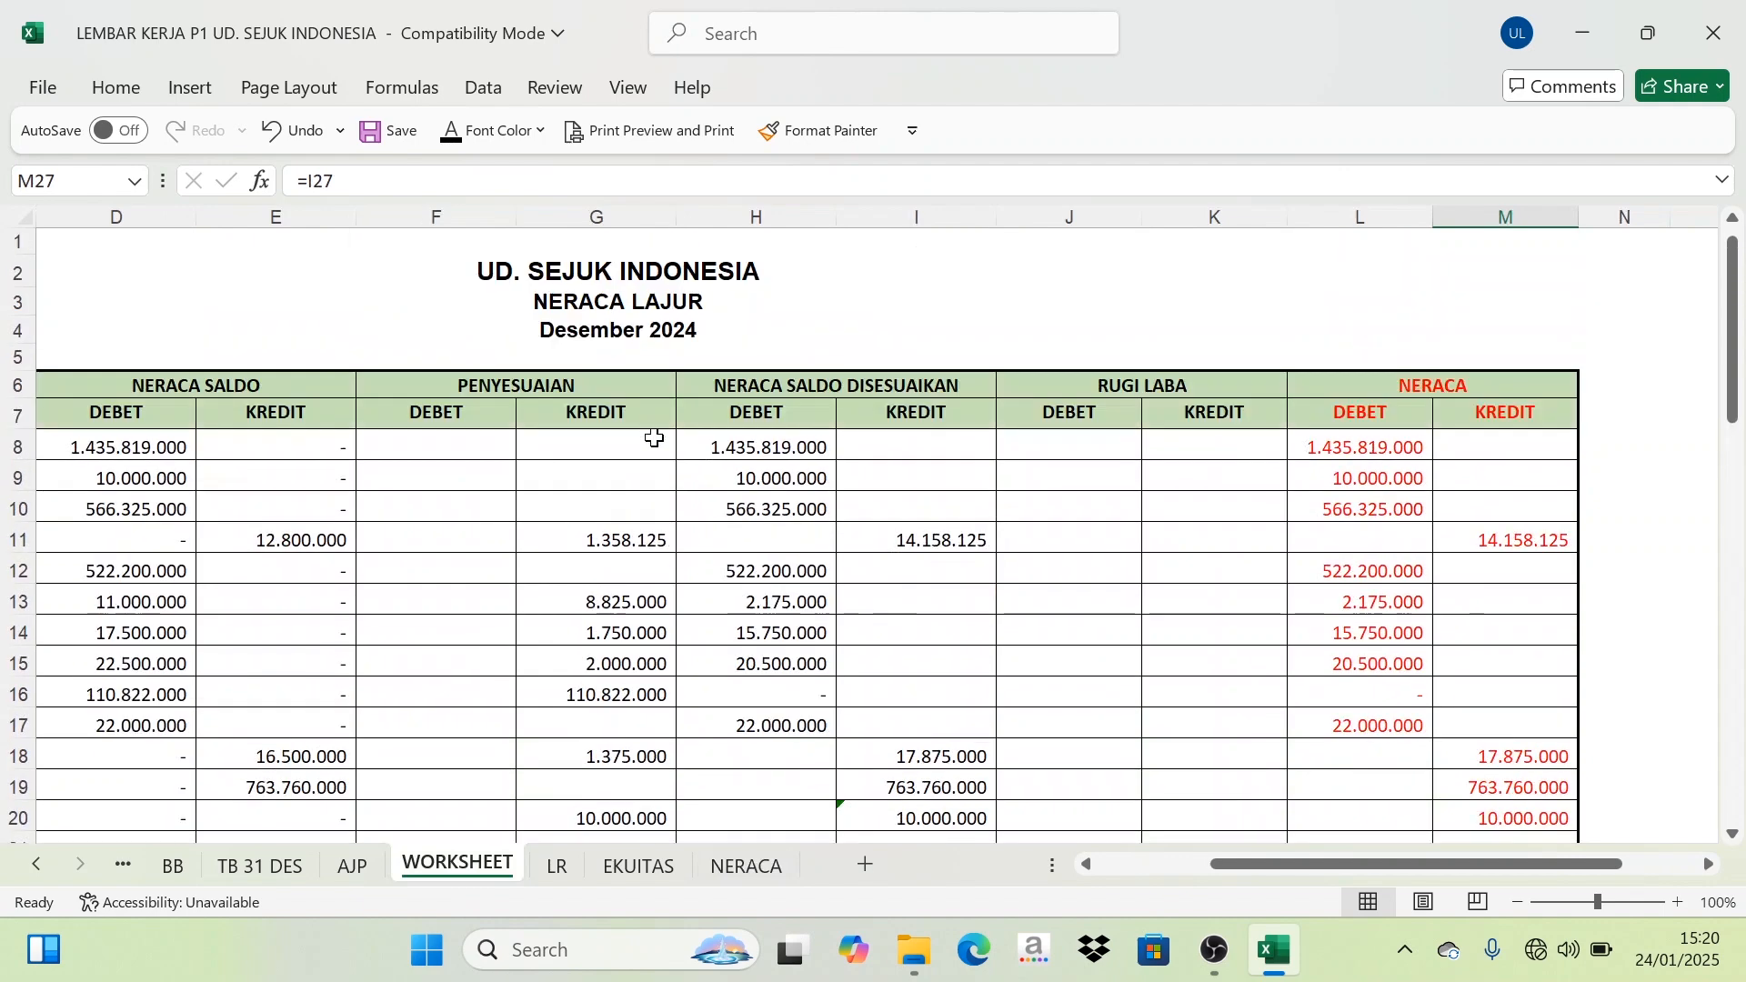
pyautogui.scroll(-7, 666, 486)
pyautogui.scroll(-2, 667, 559)
pyautogui.scroll(9, 671, 714)
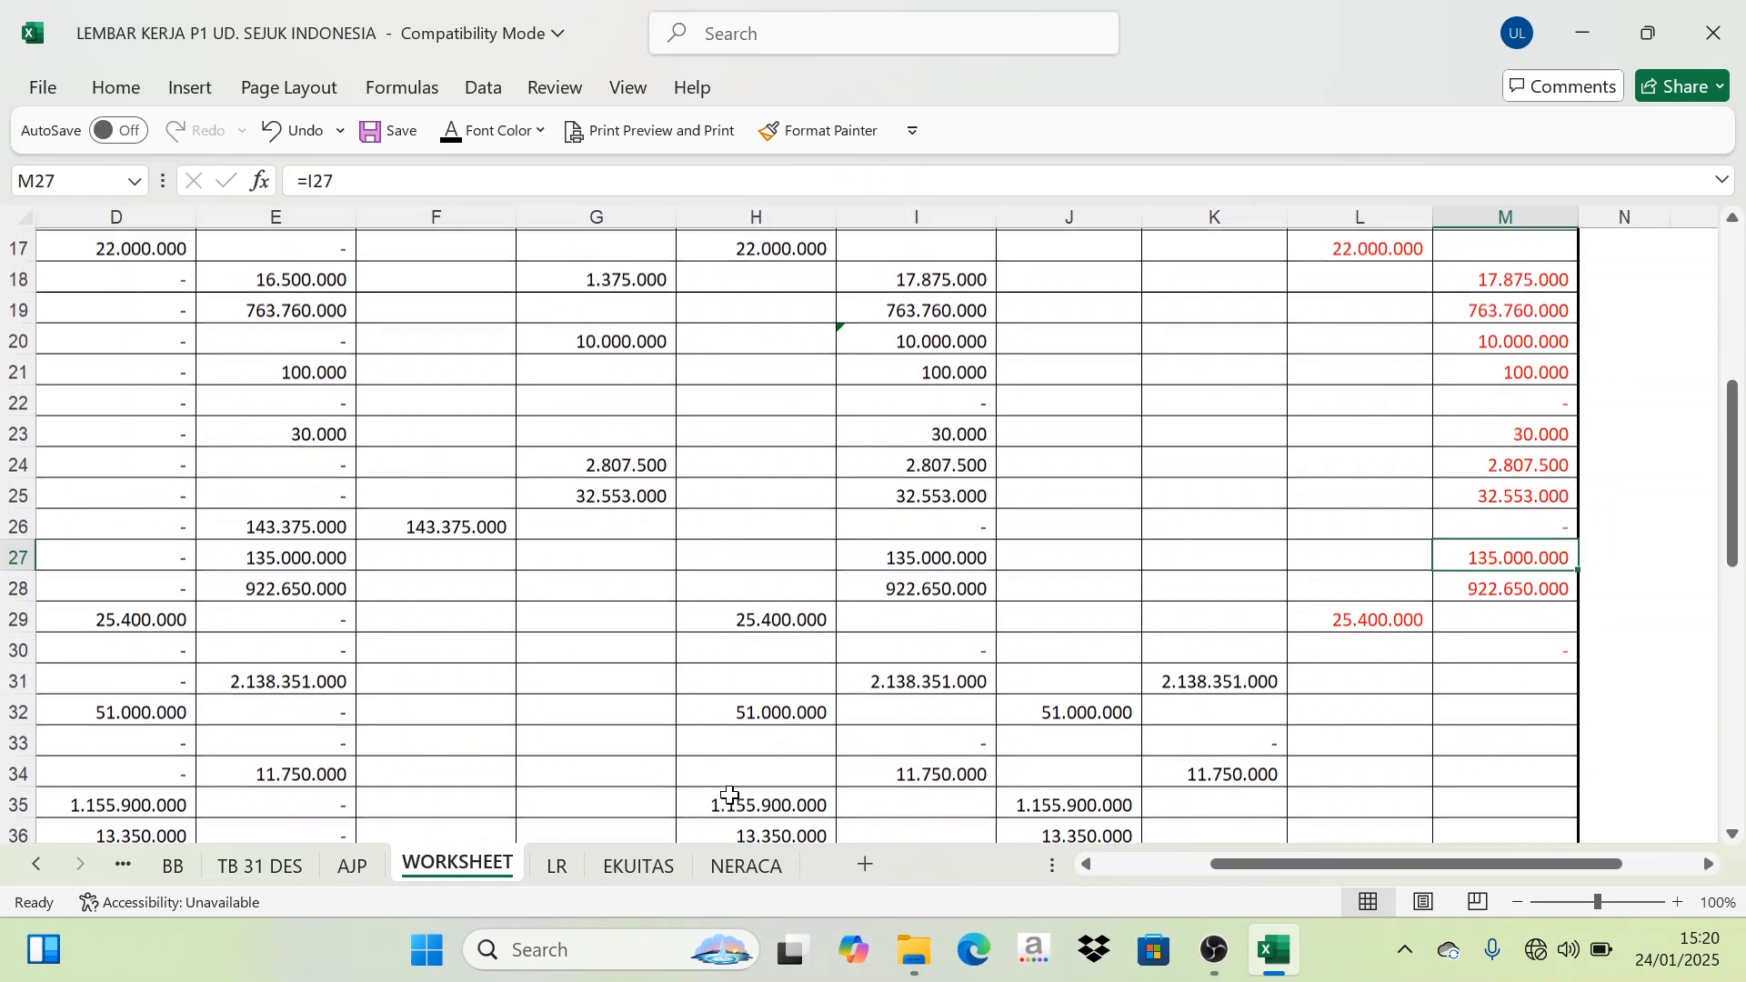
pyautogui.click(744, 869)
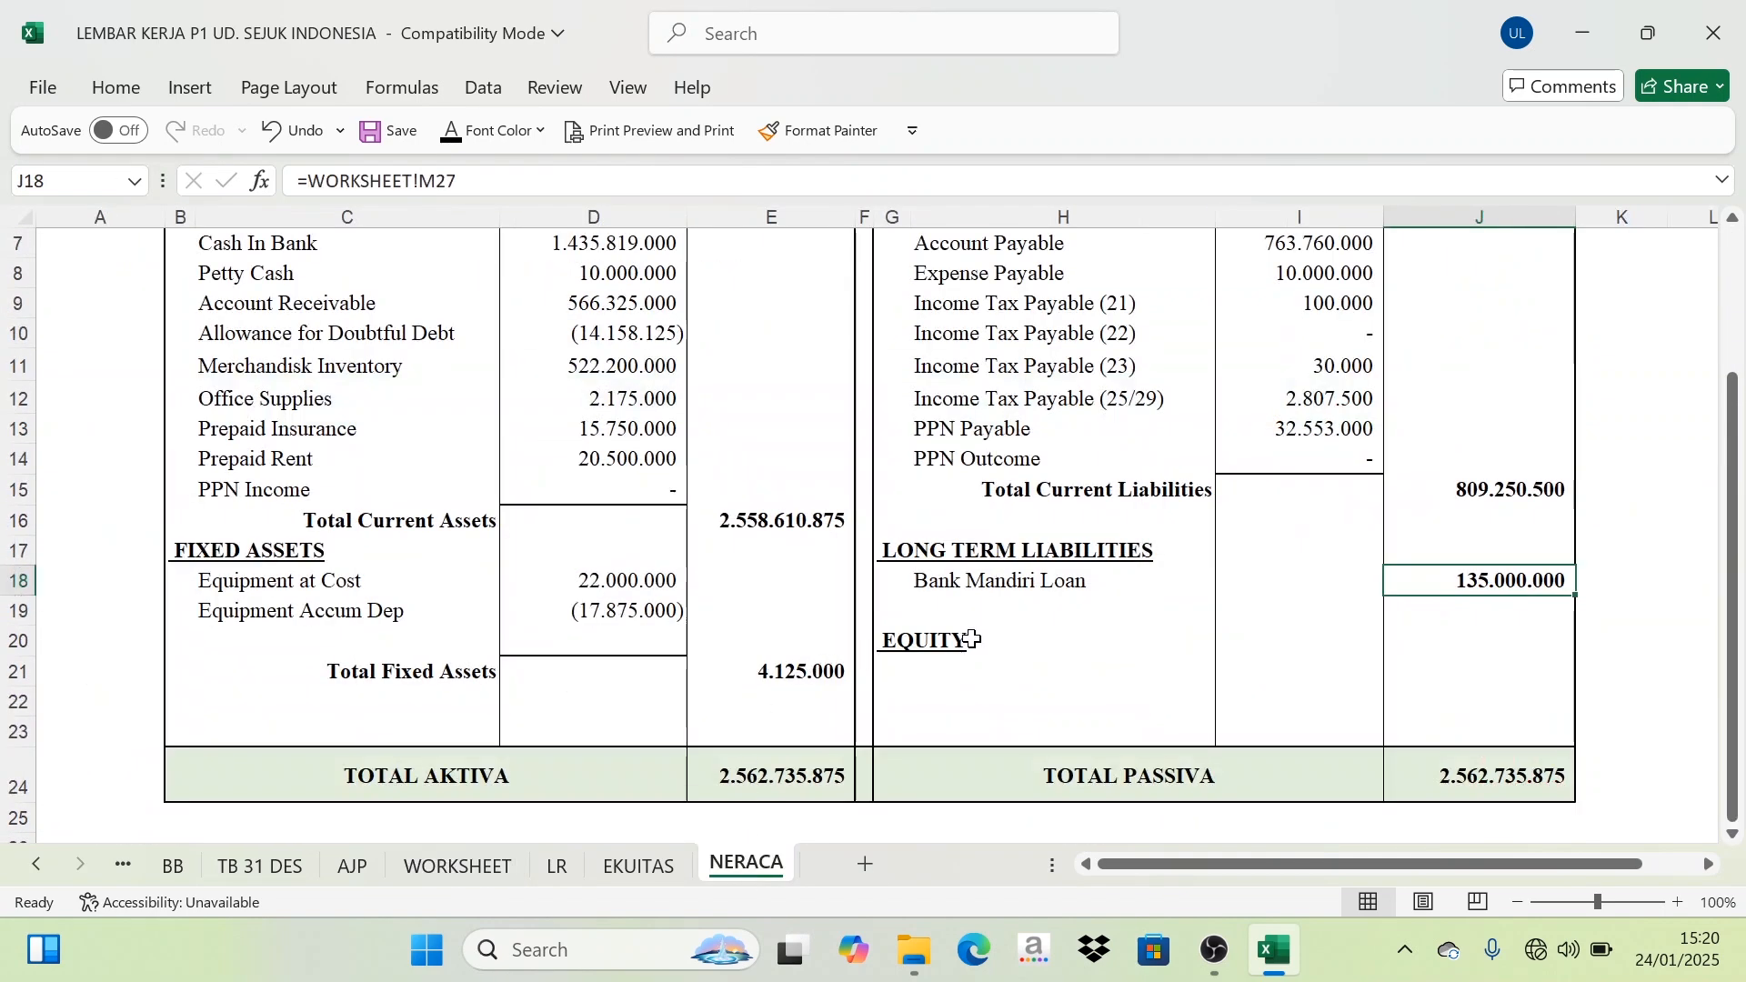
pyautogui.click(465, 875)
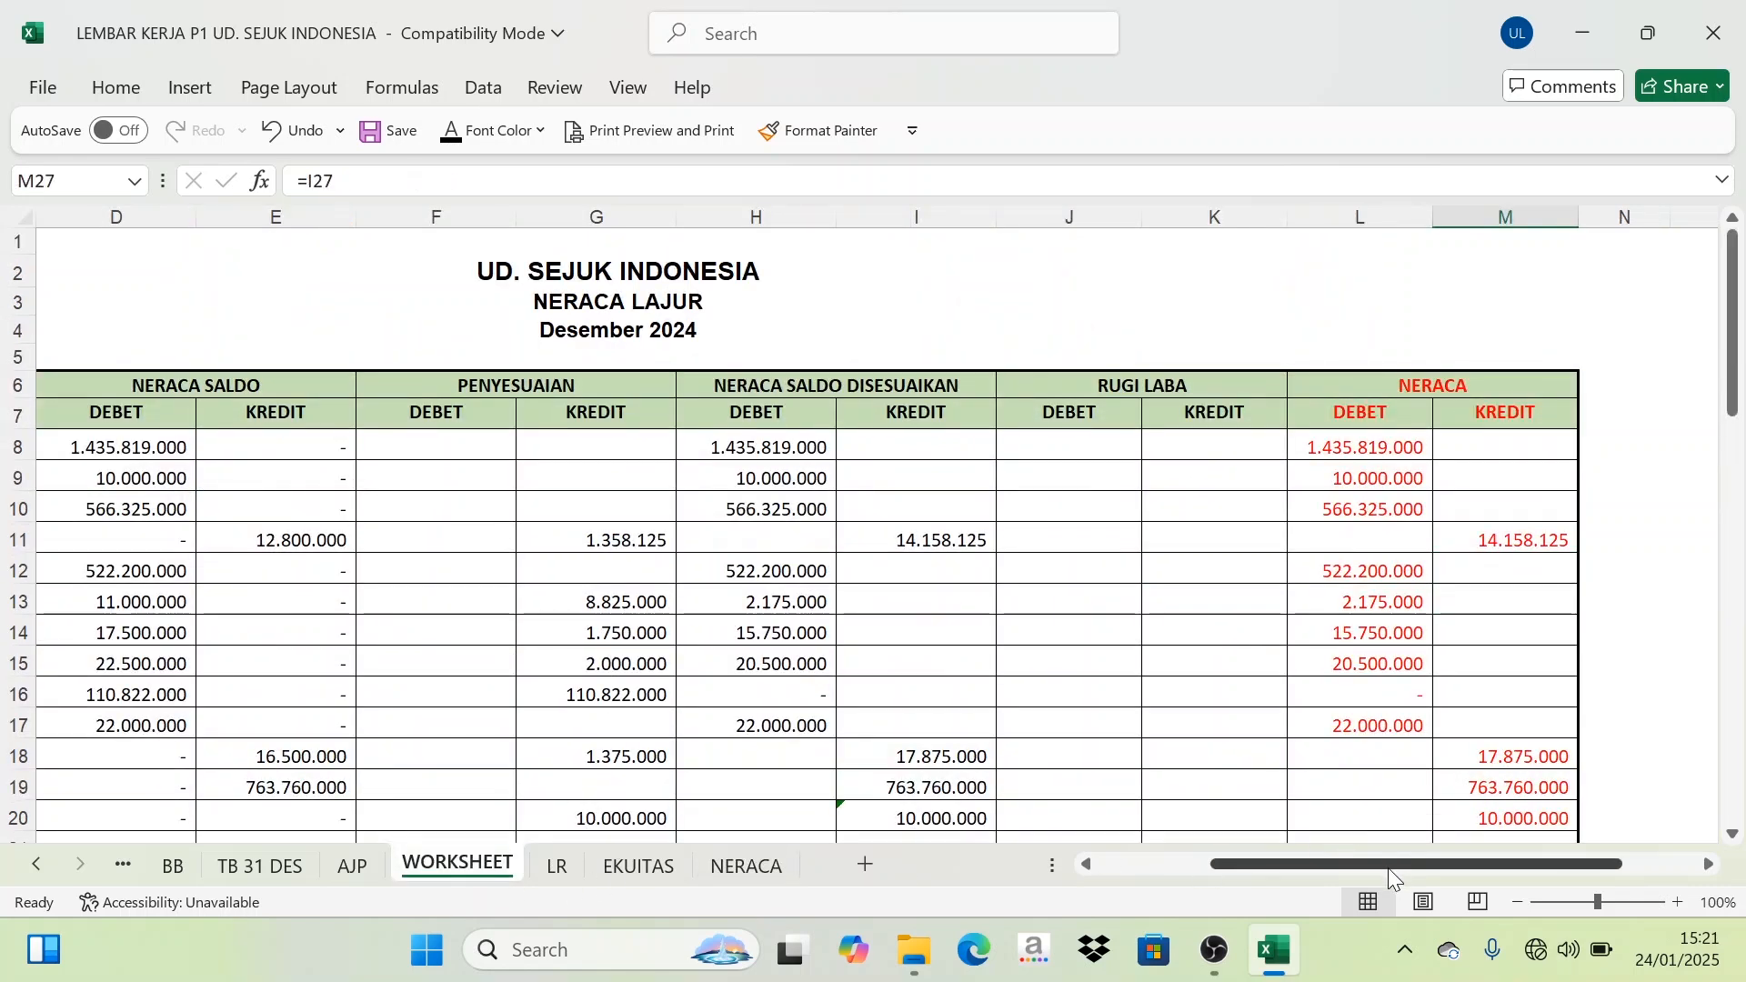
pyautogui.click(750, 875)
# Step: Check the ending capital in EKUITAS E11, and set the font colour of the 31 Des 2024 capital label in NERACA H21 to Automatic
pyautogui.click(918, 669)
pyautogui.scroll(2, 899, 569)
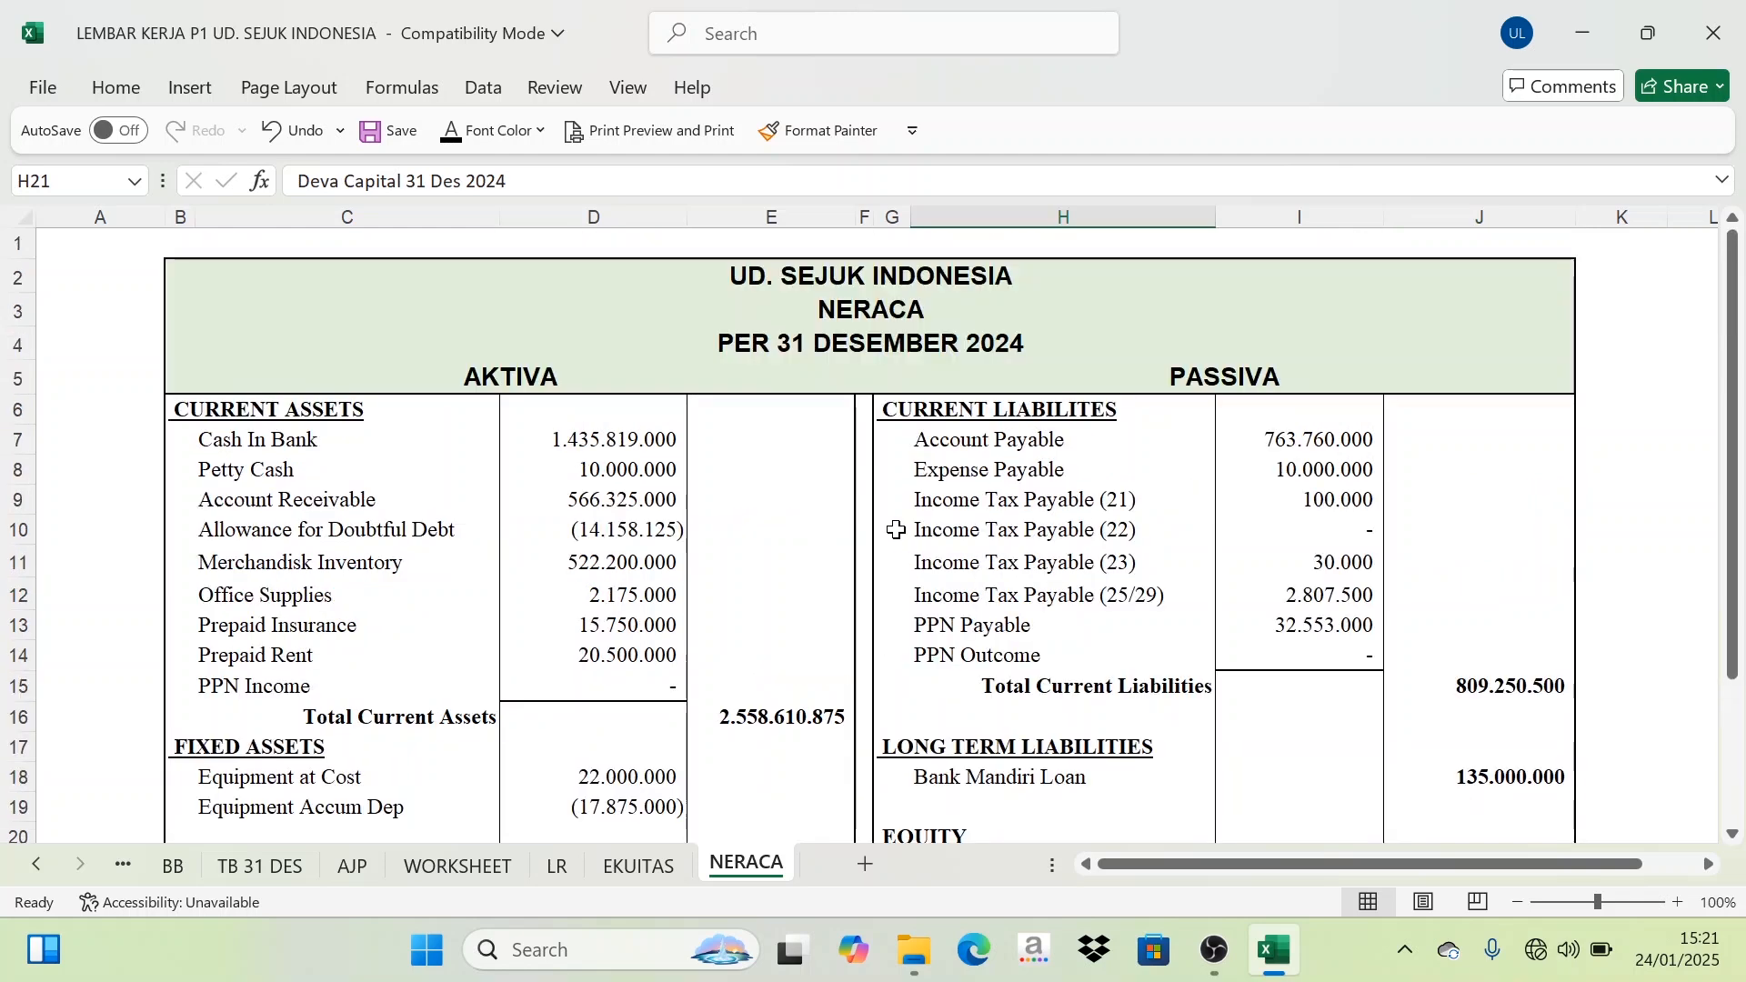
pyautogui.scroll(-1, 971, 669)
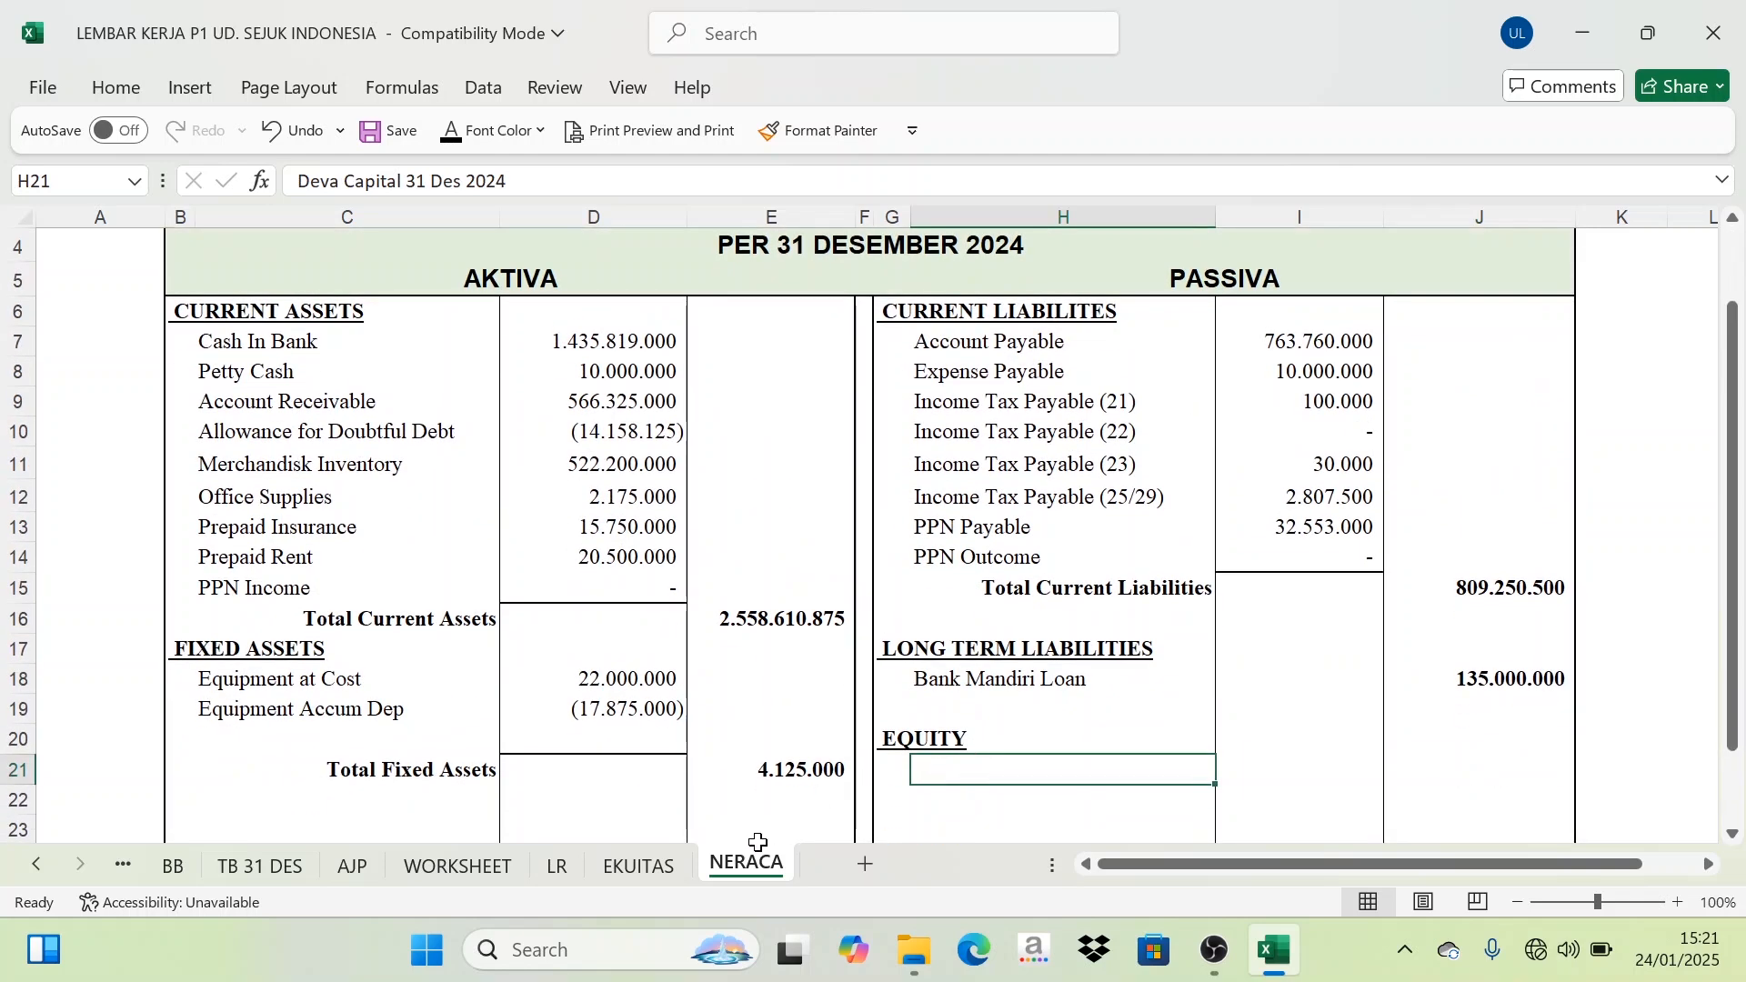
pyautogui.click(657, 871)
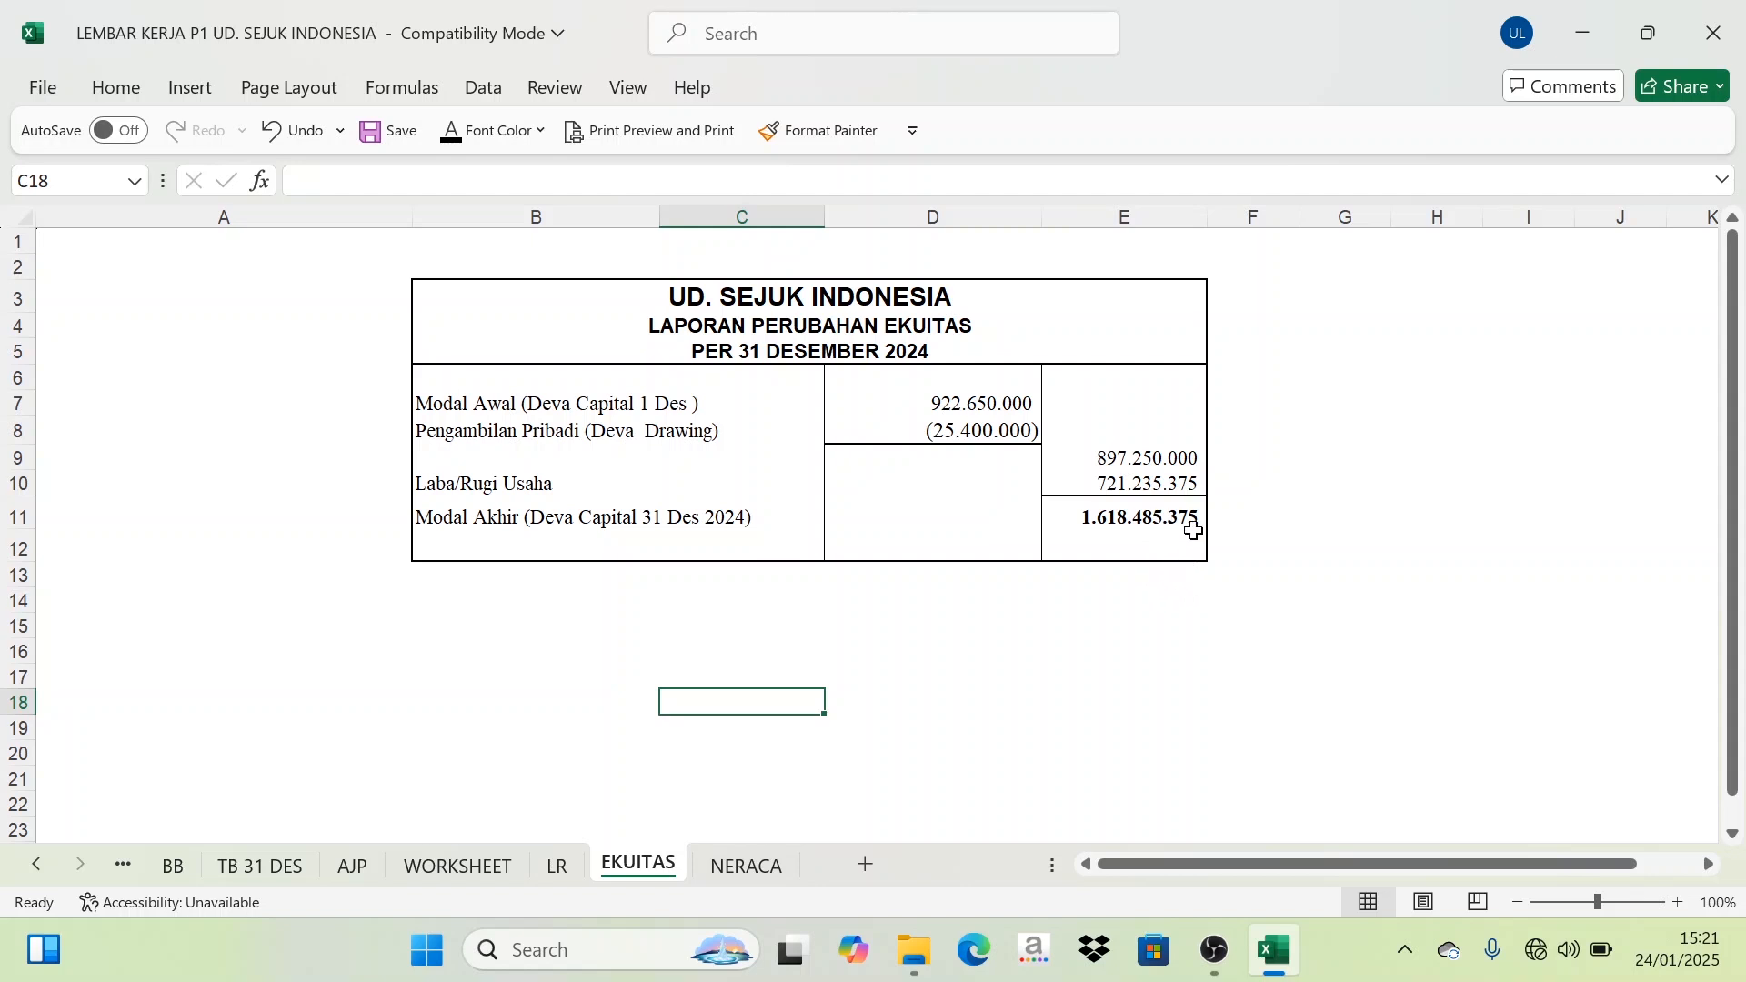
pyautogui.click(1145, 516)
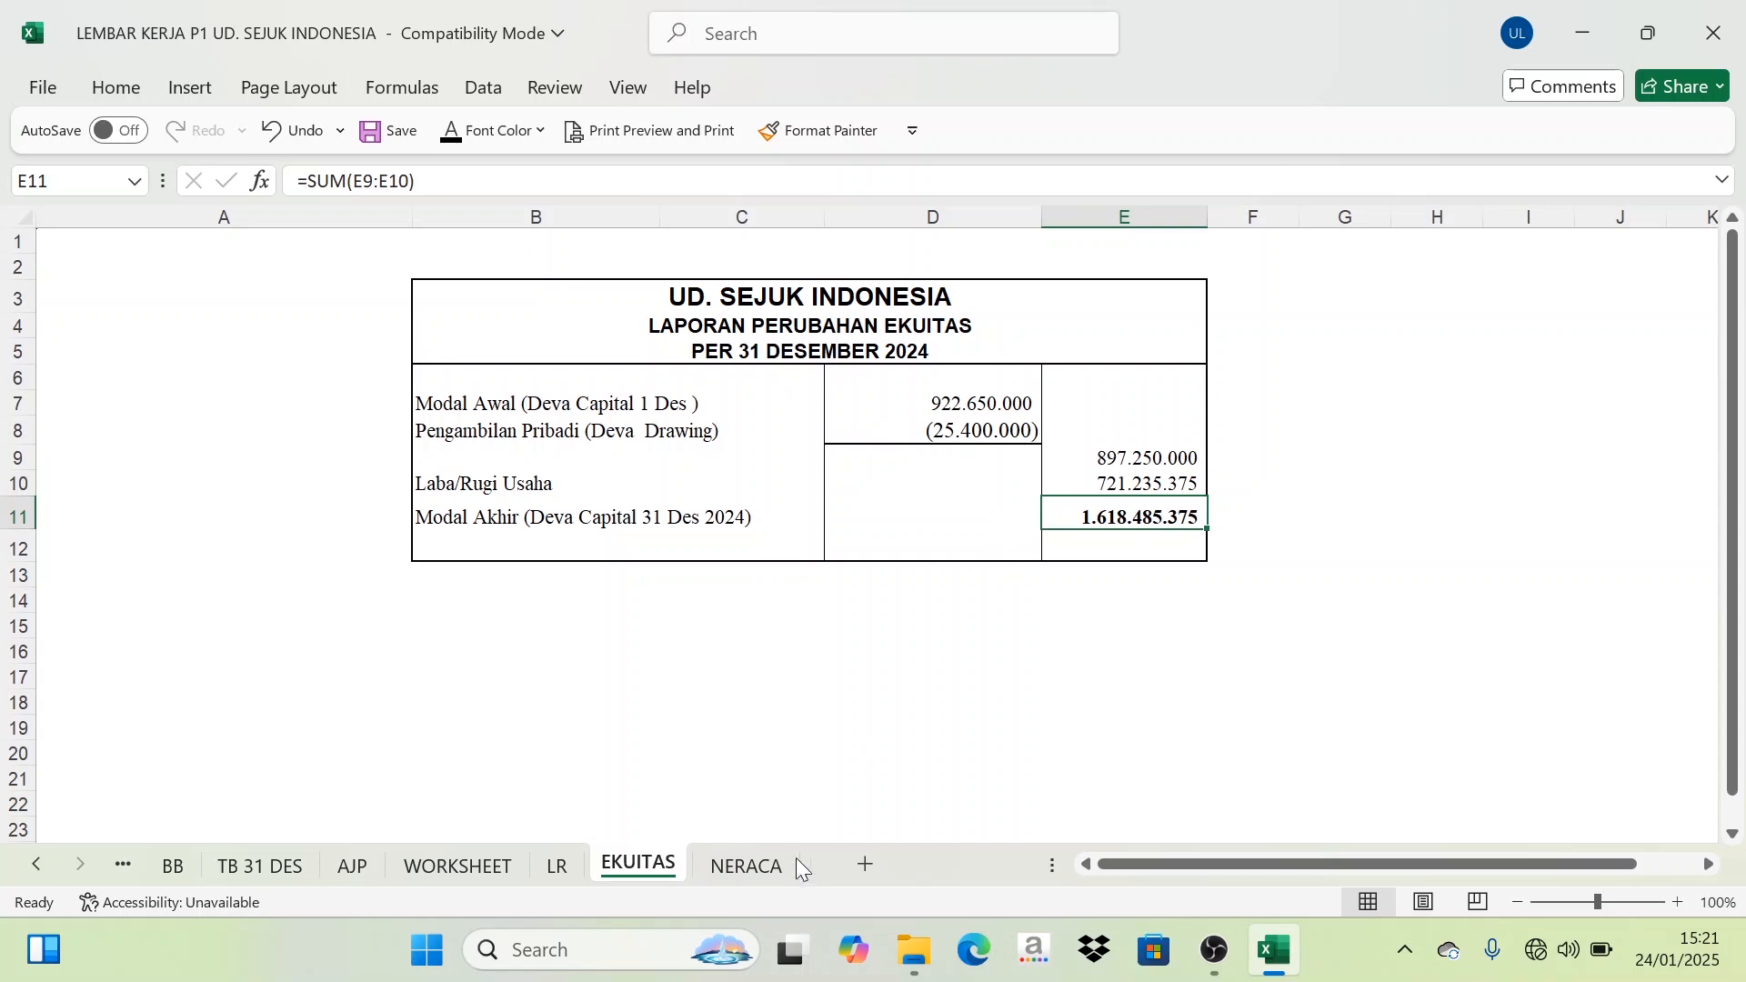
pyautogui.click(764, 868)
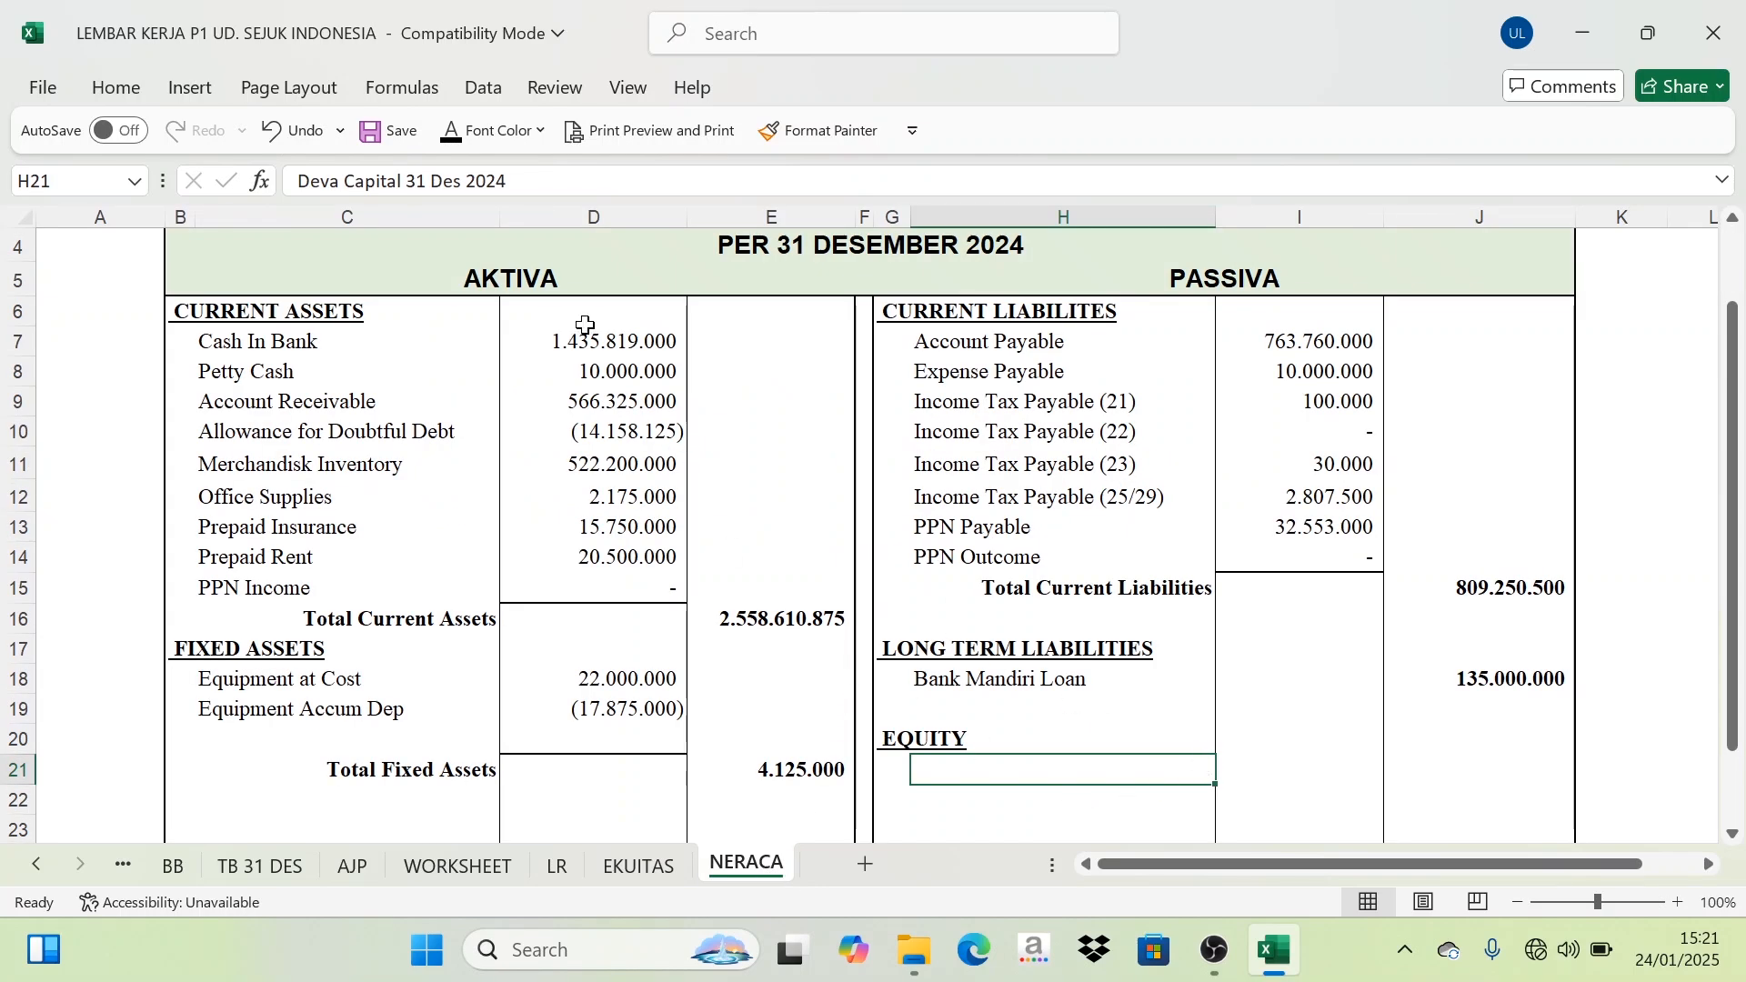
pyautogui.click(458, 144)
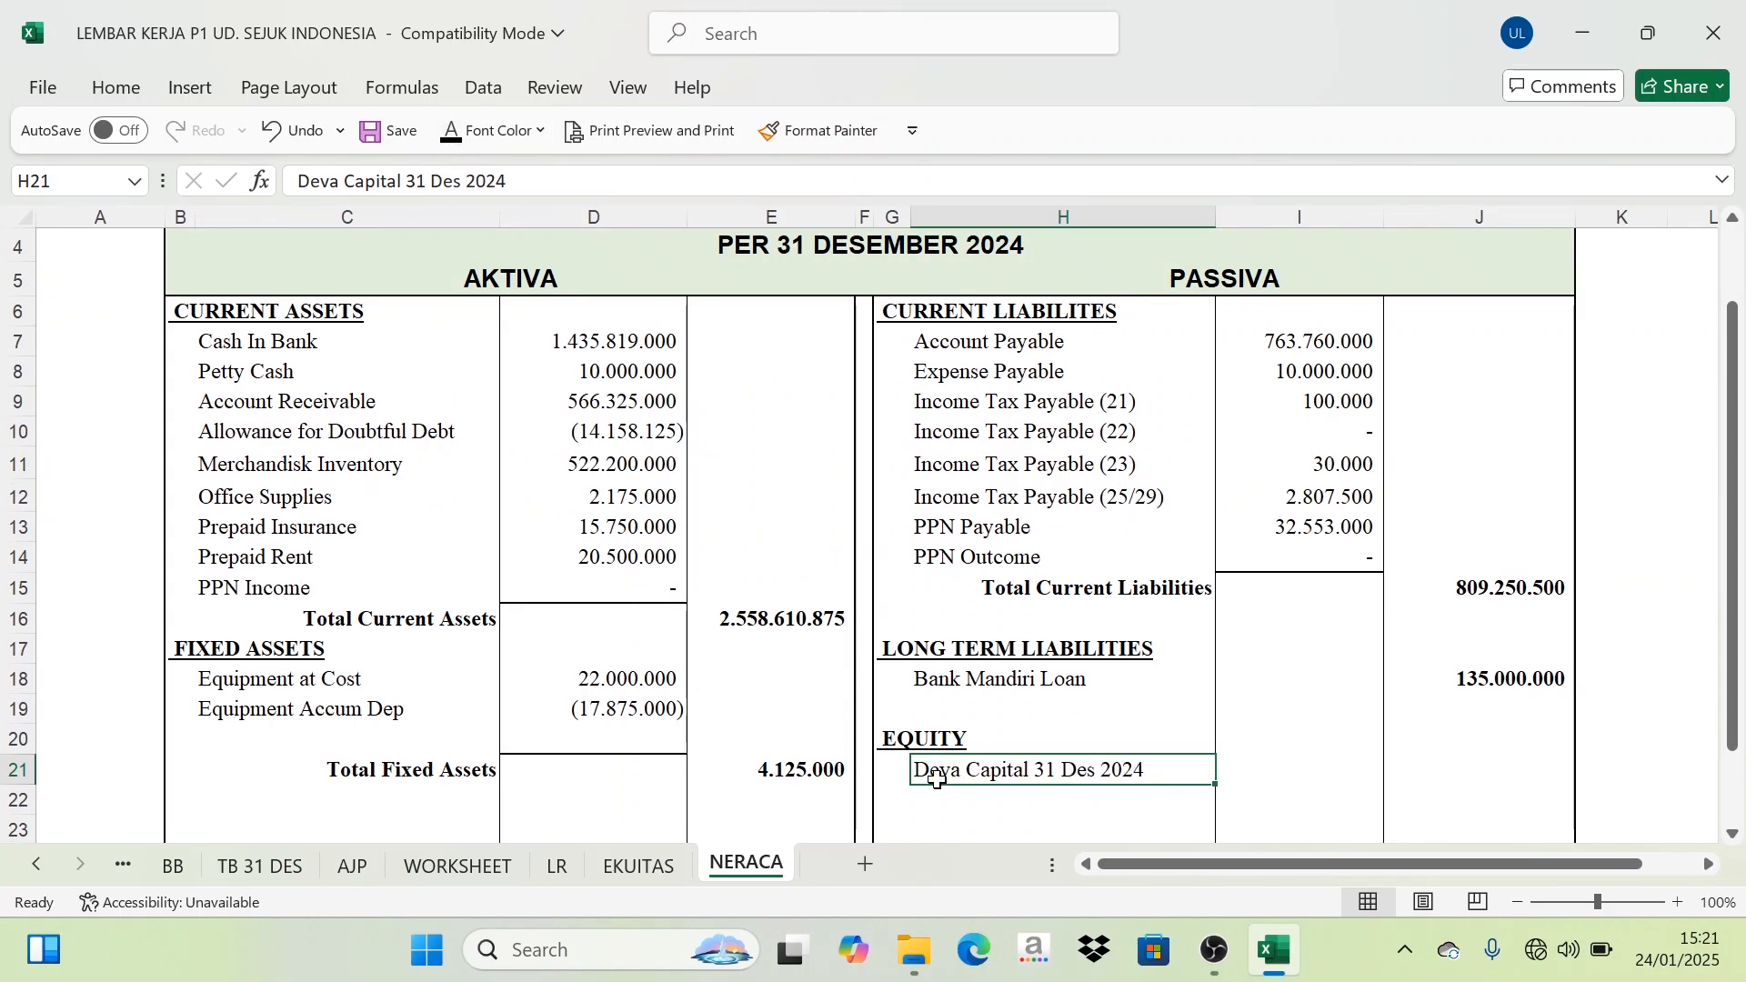
# Step: Set the font colour of the ending capital amount in NERACA J21 to Automatic, and compare it with EKUITAS E11
pyautogui.scroll(-1, 1028, 786)
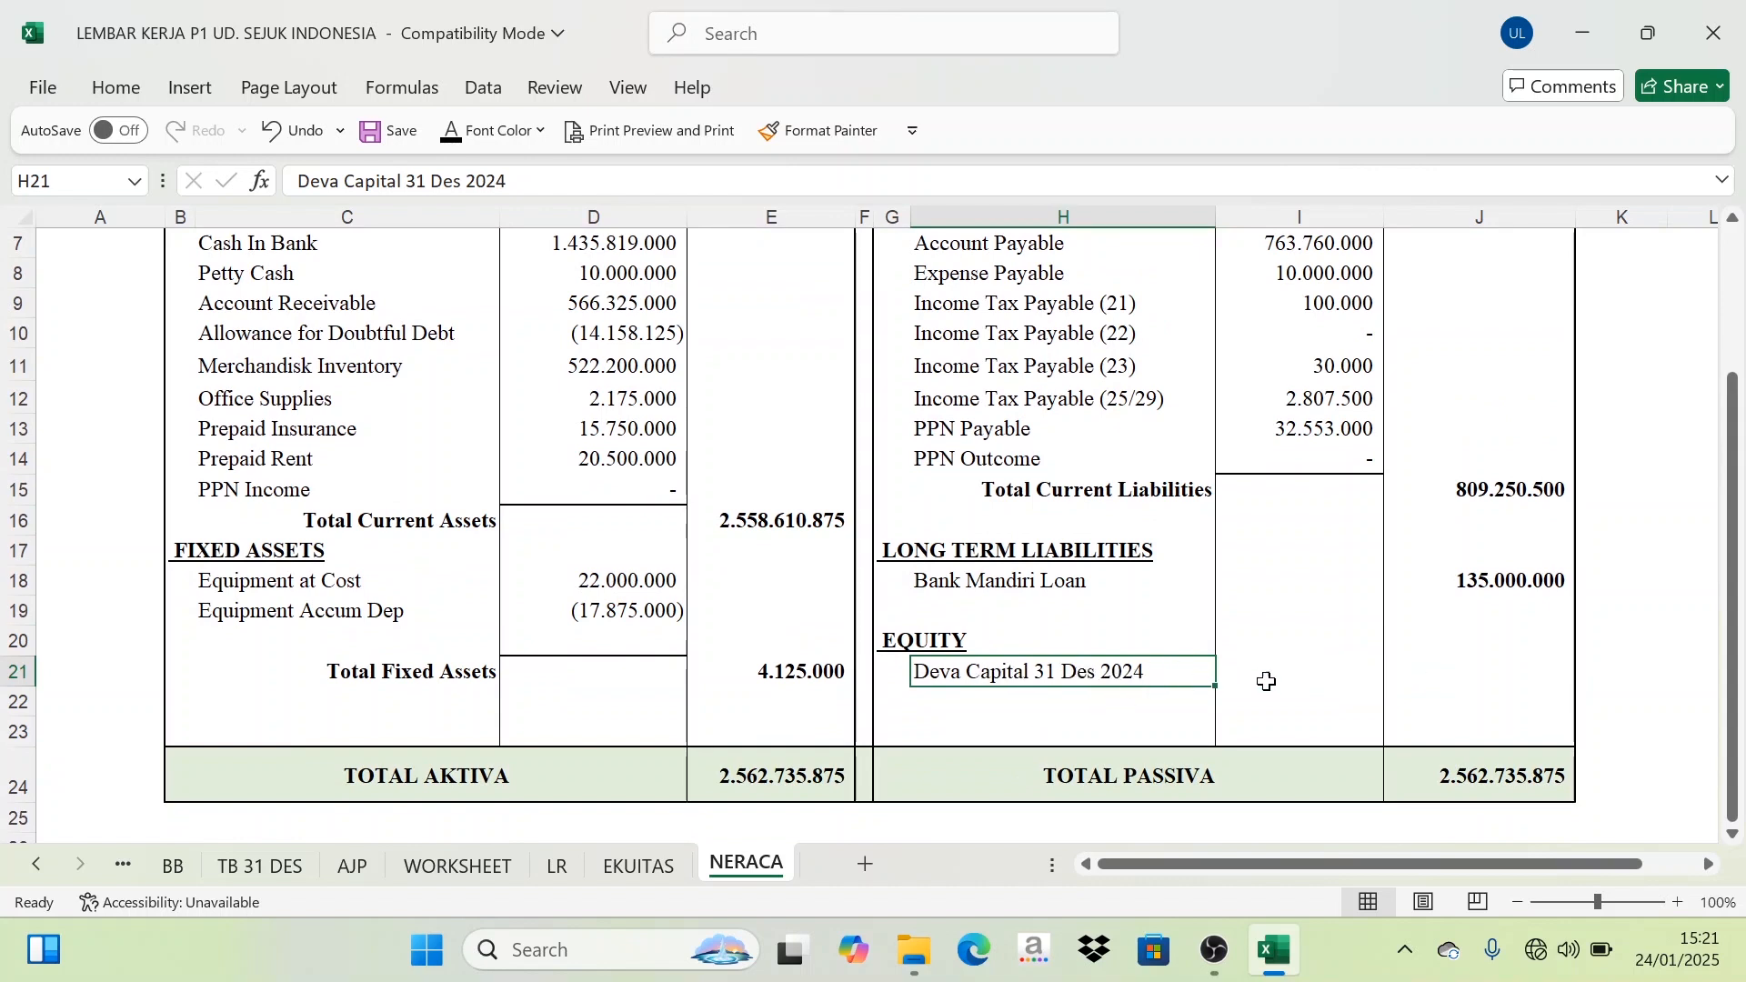
pyautogui.click(1462, 674)
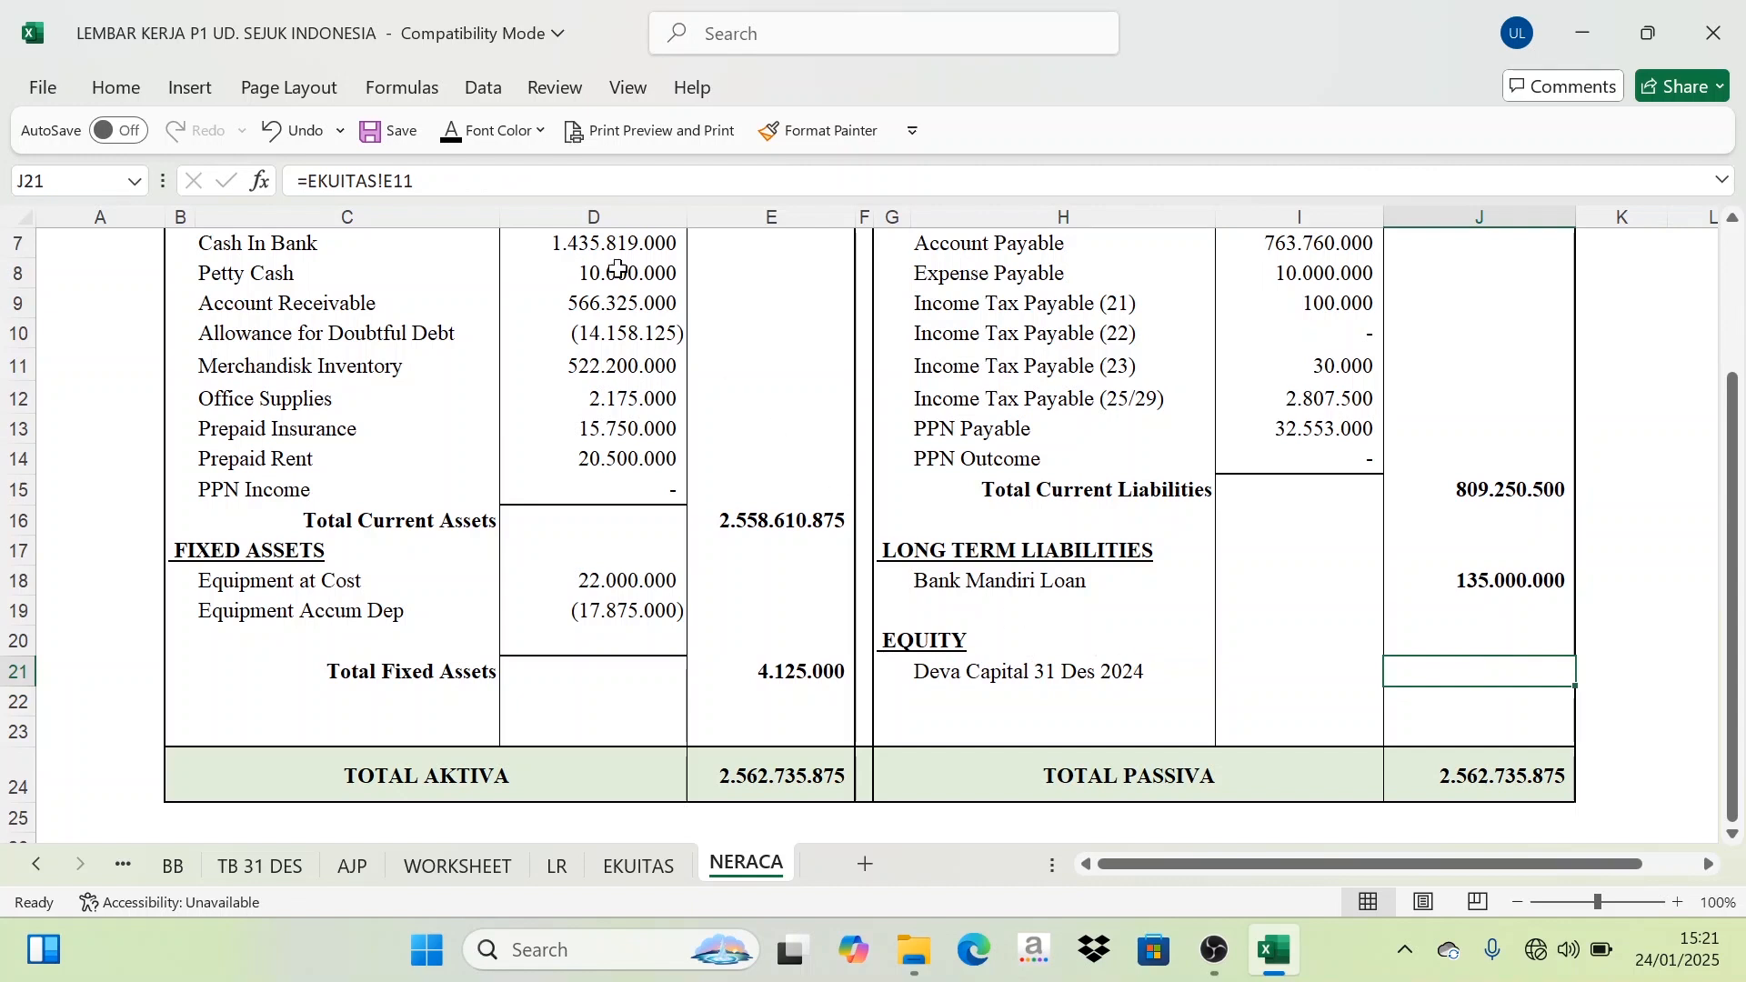
pyautogui.click(452, 130)
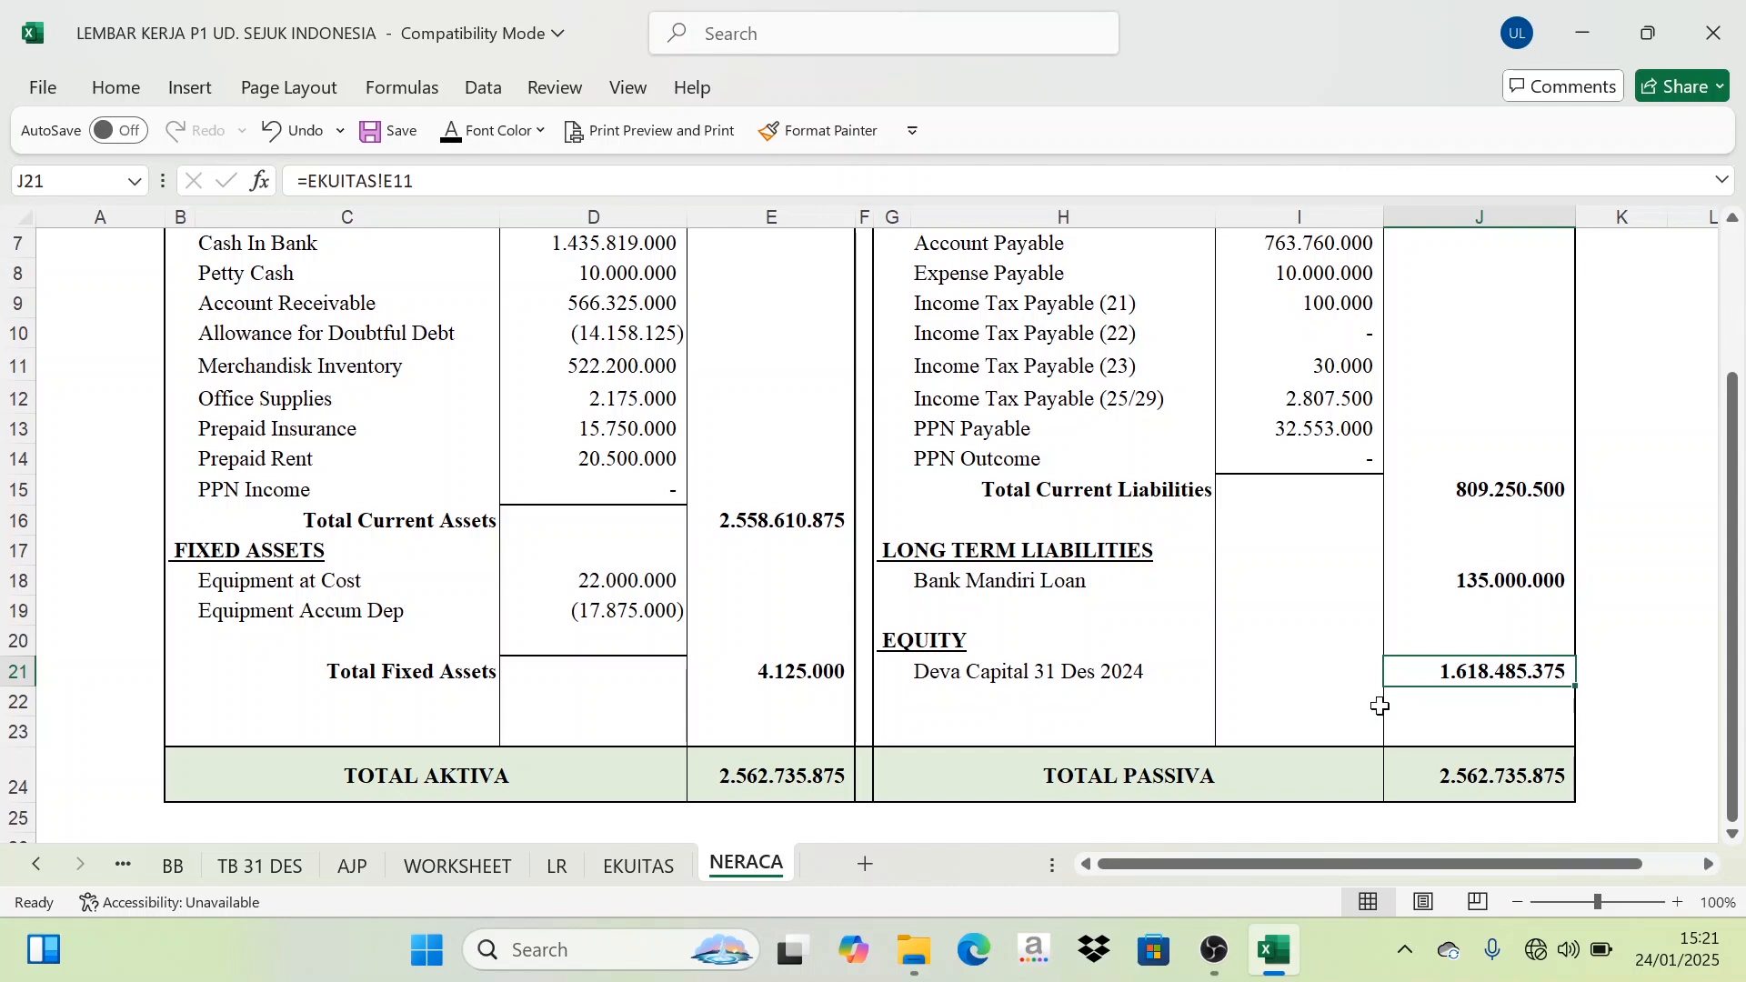
pyautogui.click(646, 866)
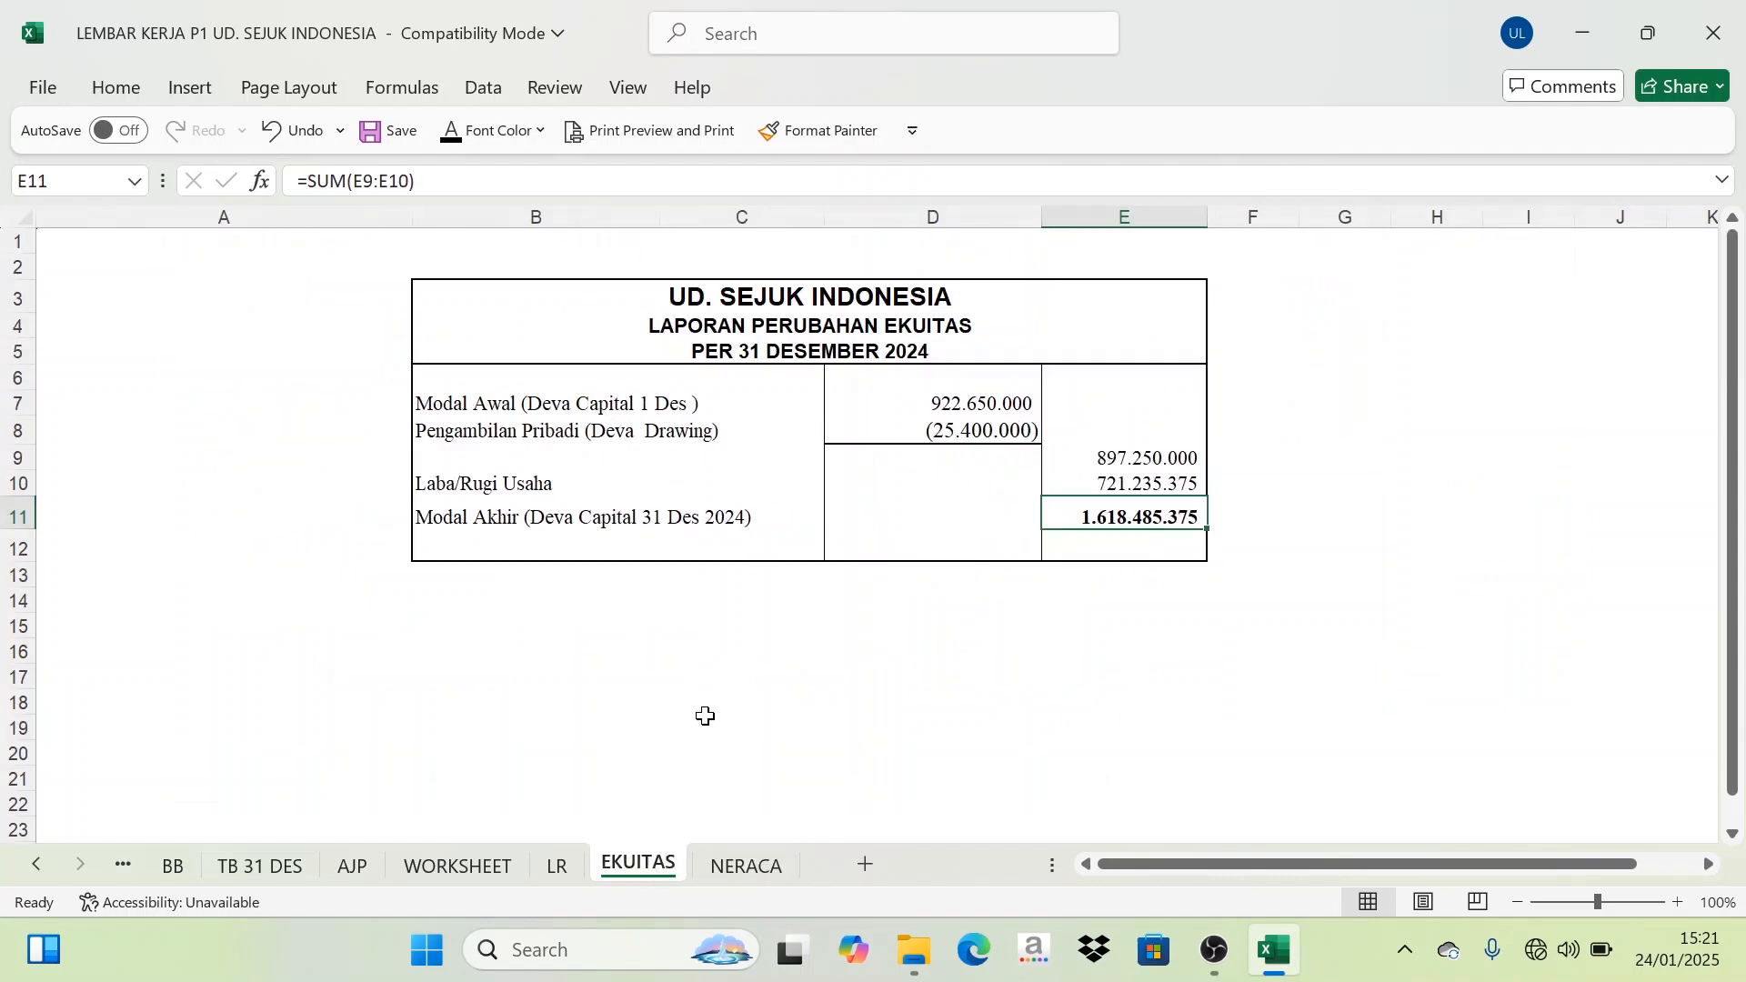
pyautogui.click(732, 869)
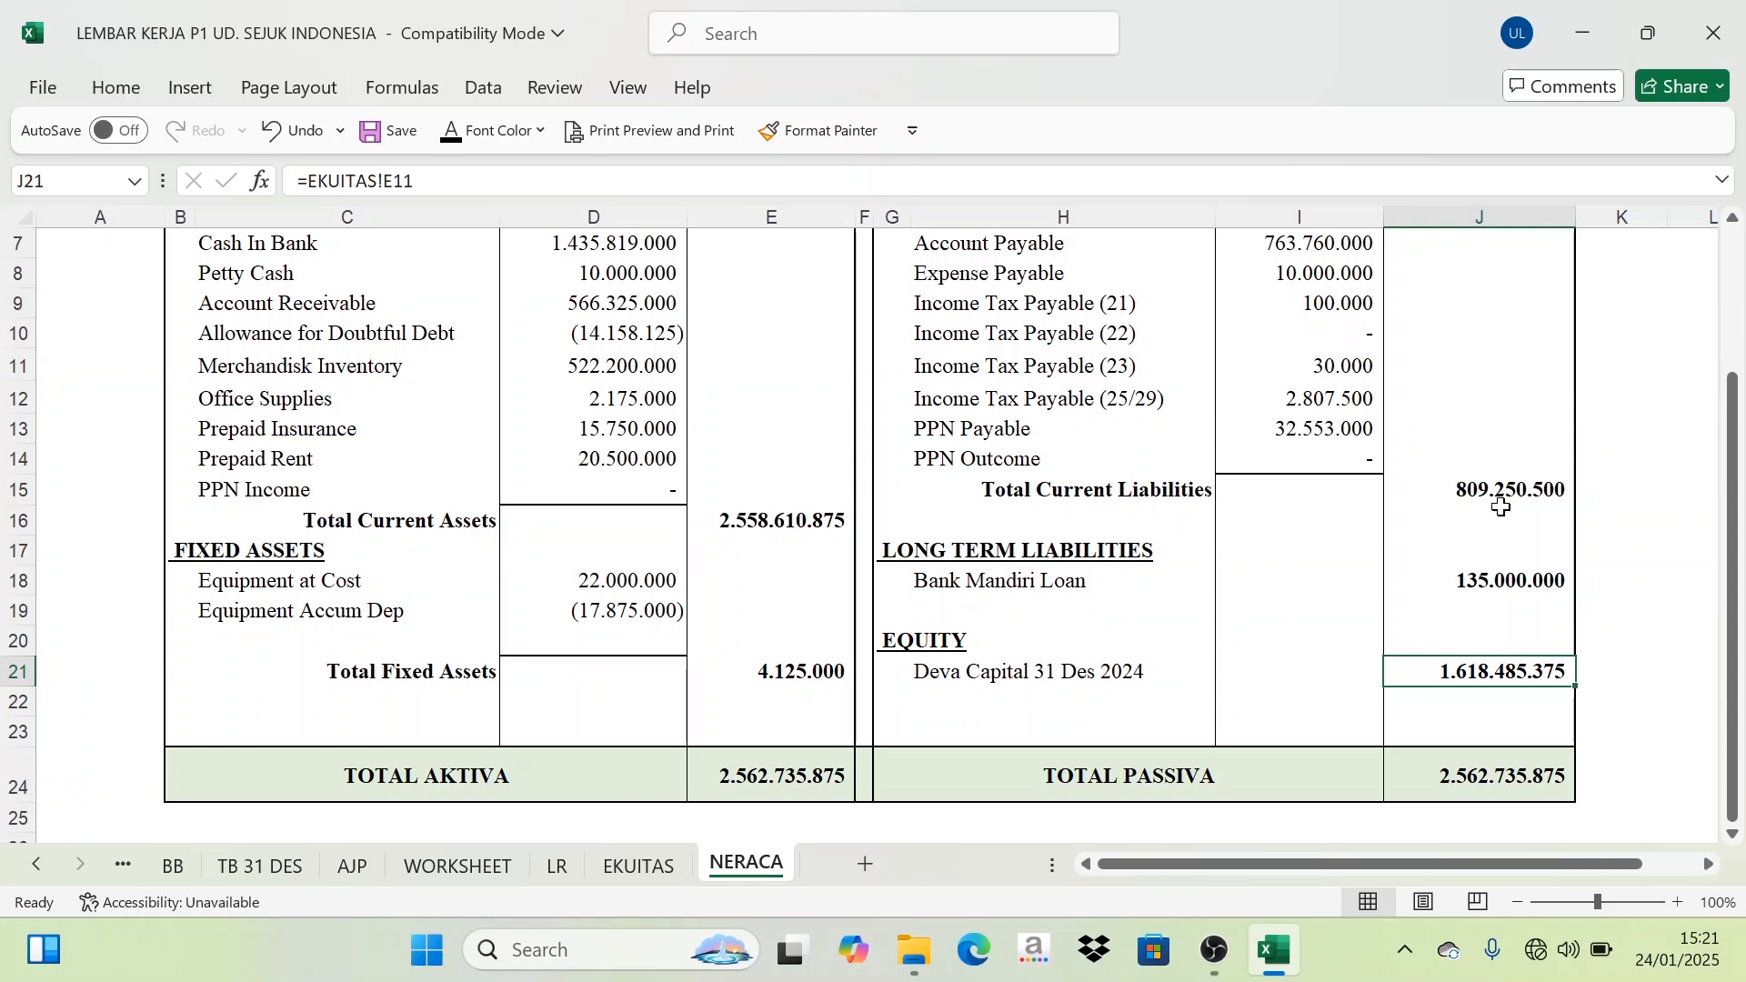
# Step: On NERACA, review the liability and equity amounts in J15:J21 and compare TOTAL PASSIVA in J24 with TOTAL AKTIVA in E24
pyautogui.moveTo(1502, 494); pyautogui.dragTo(1505, 673)
pyautogui.click(1472, 774)
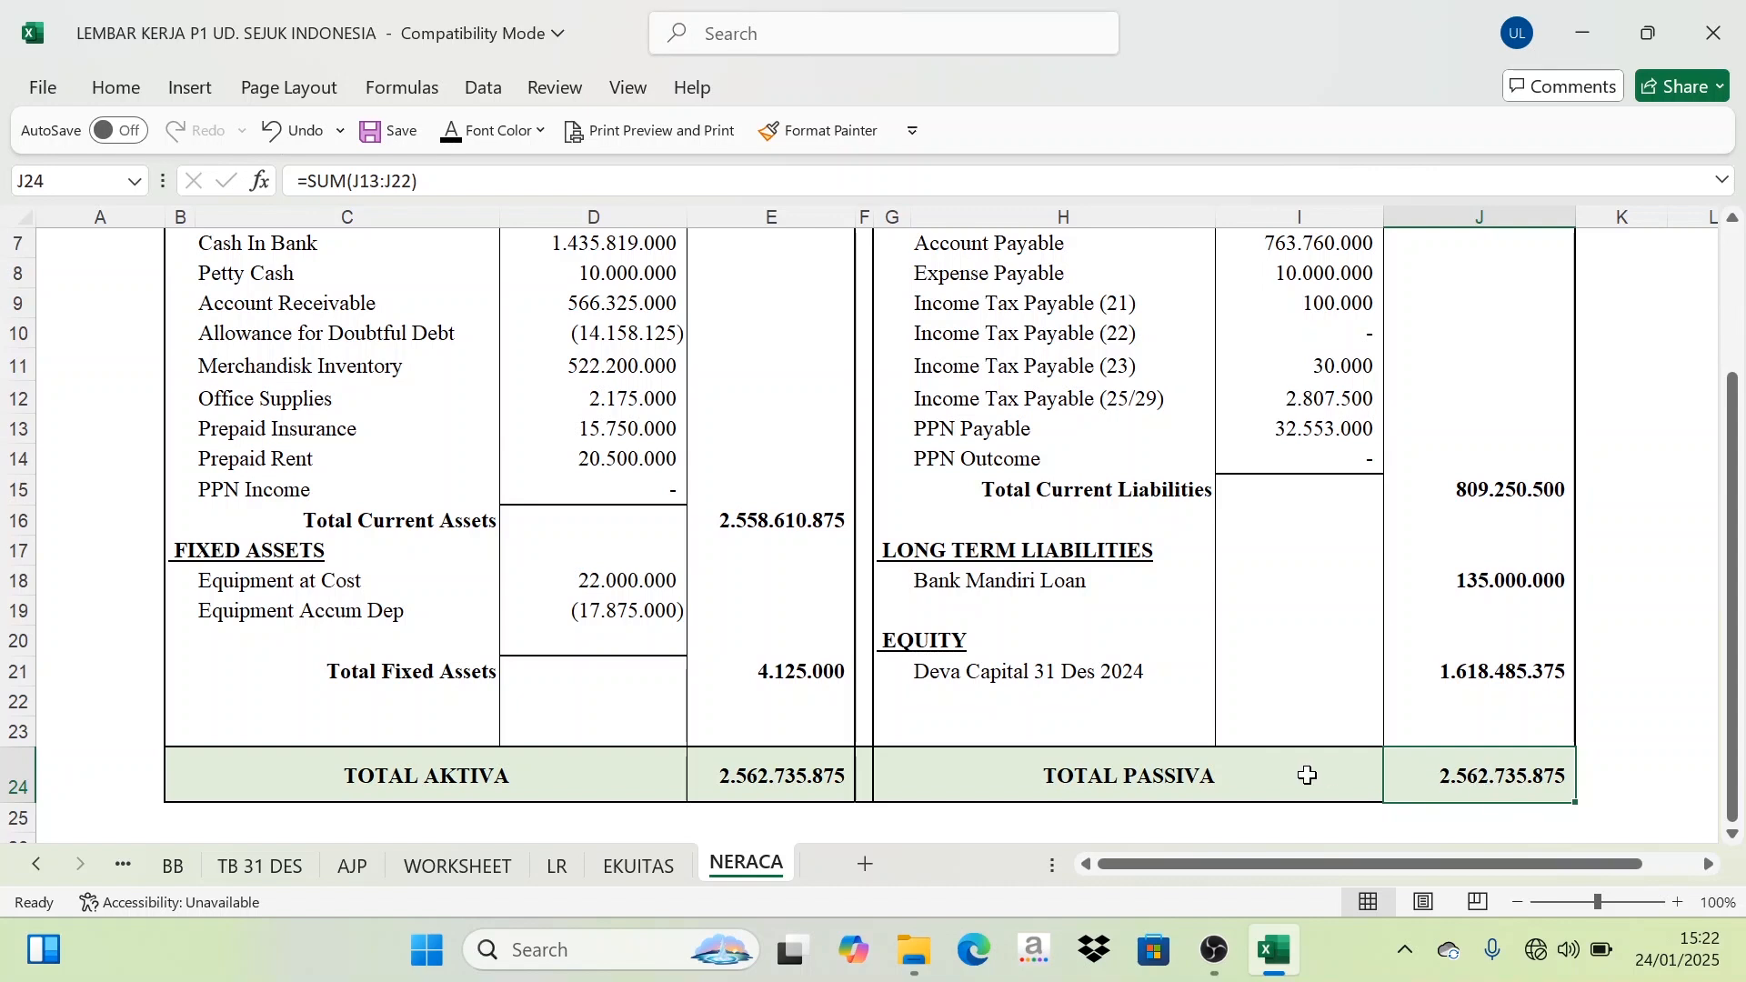
pyautogui.click(418, 789)
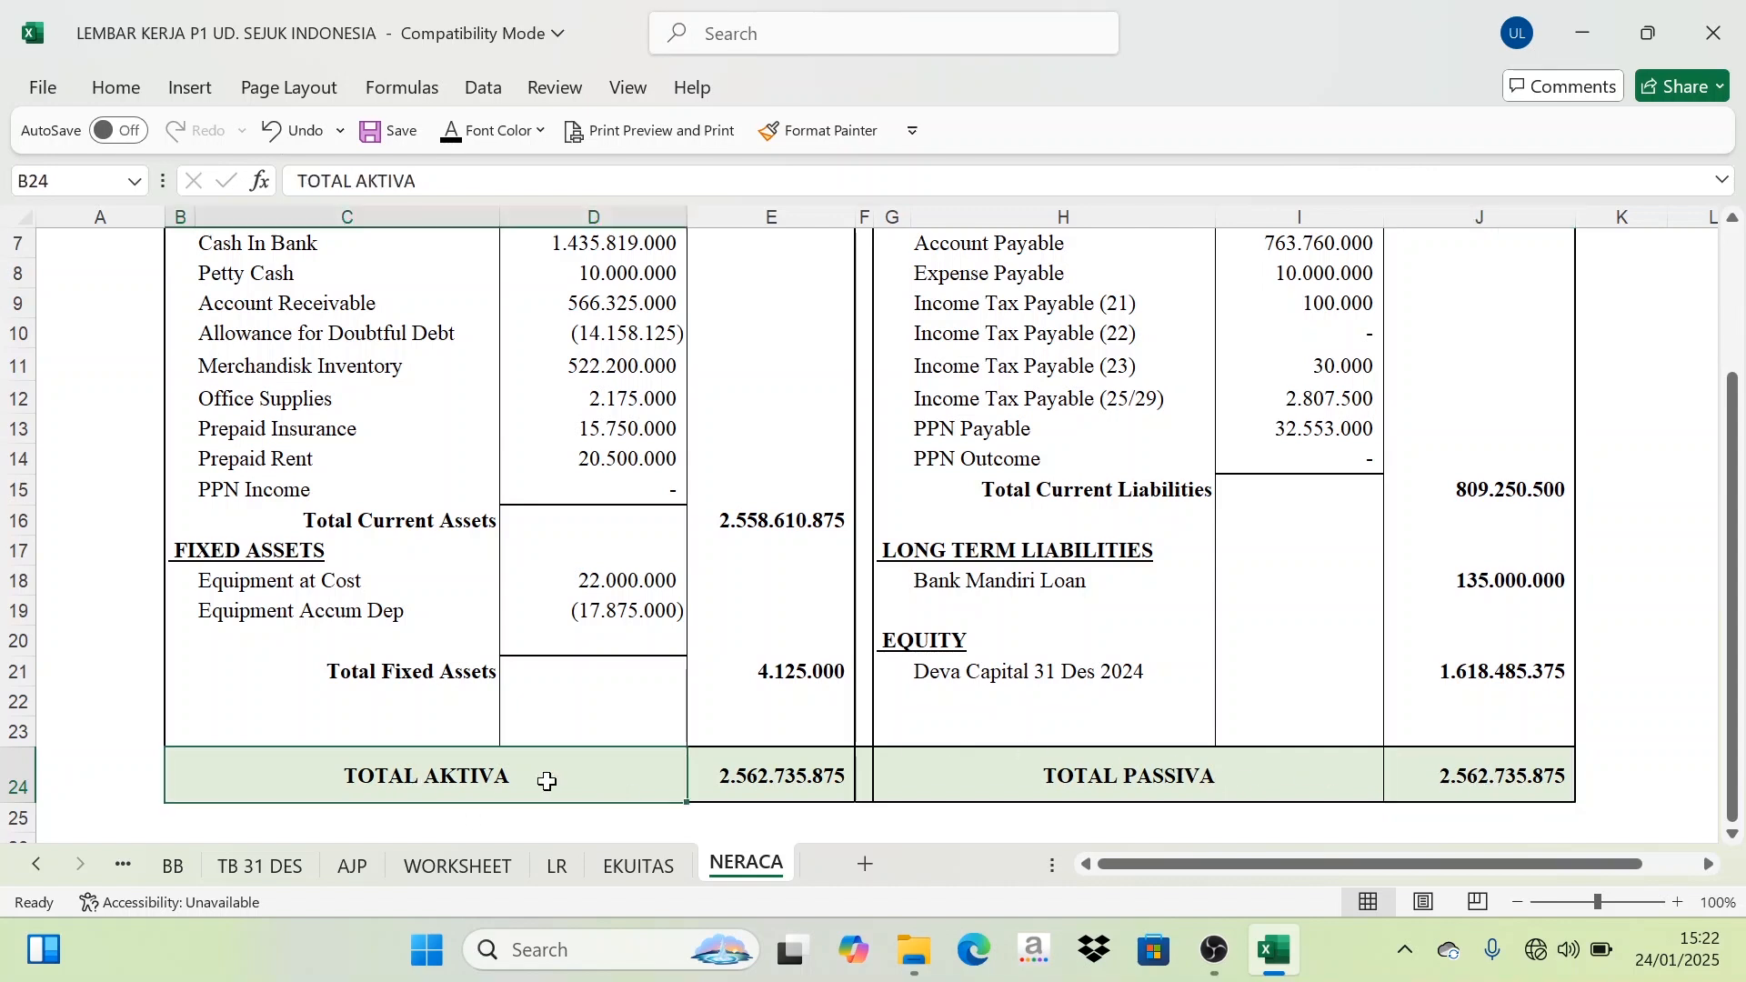
pyautogui.click(763, 786)
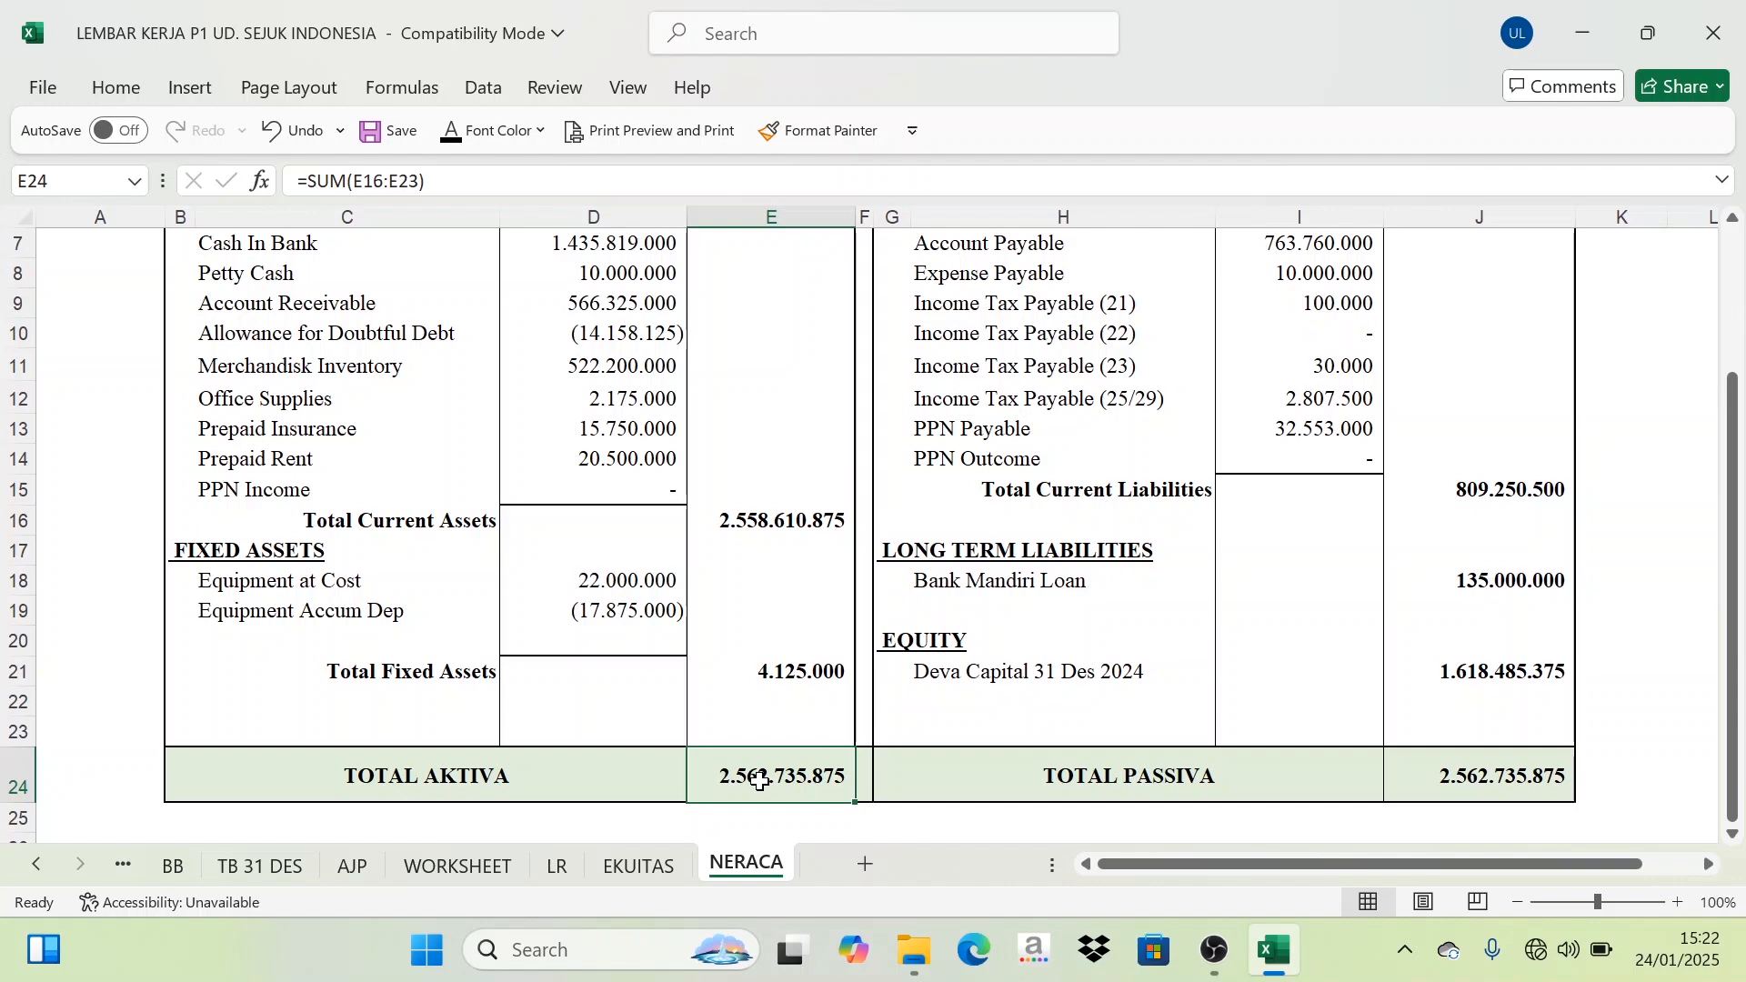
pyautogui.scroll(2, 760, 782)
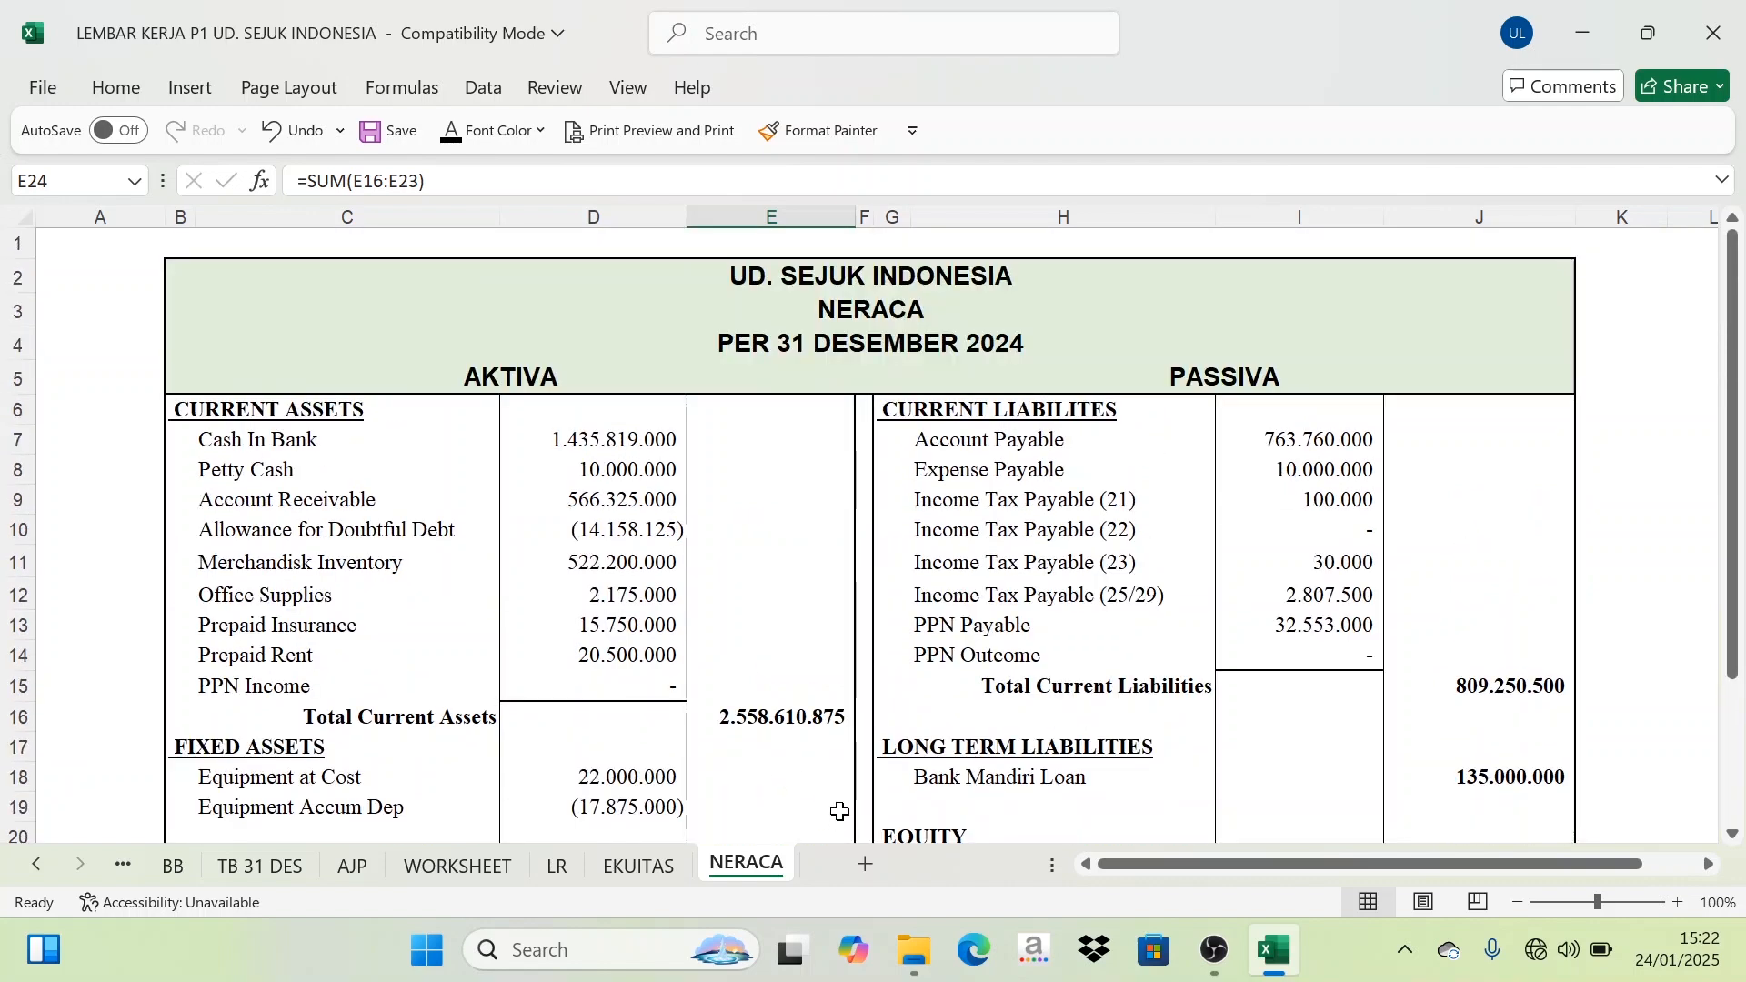
pyautogui.scroll(-5, 859, 805)
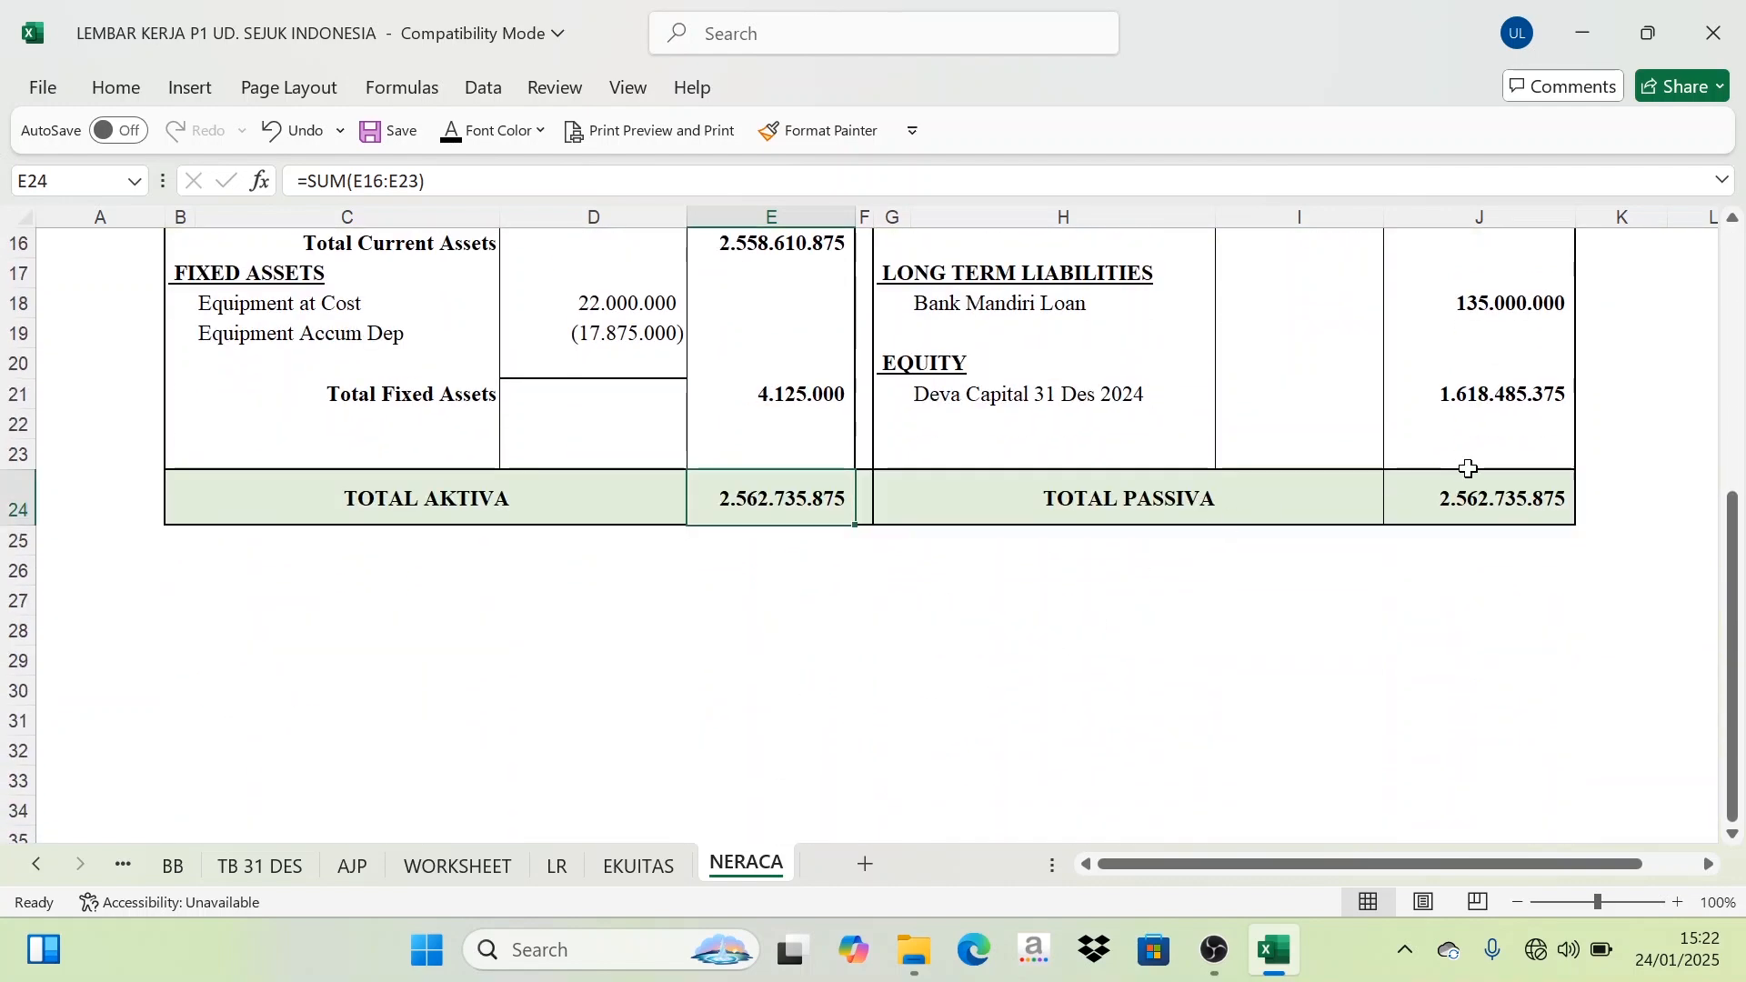
pyautogui.click(1464, 496)
pyautogui.scroll(5, 780, 521)
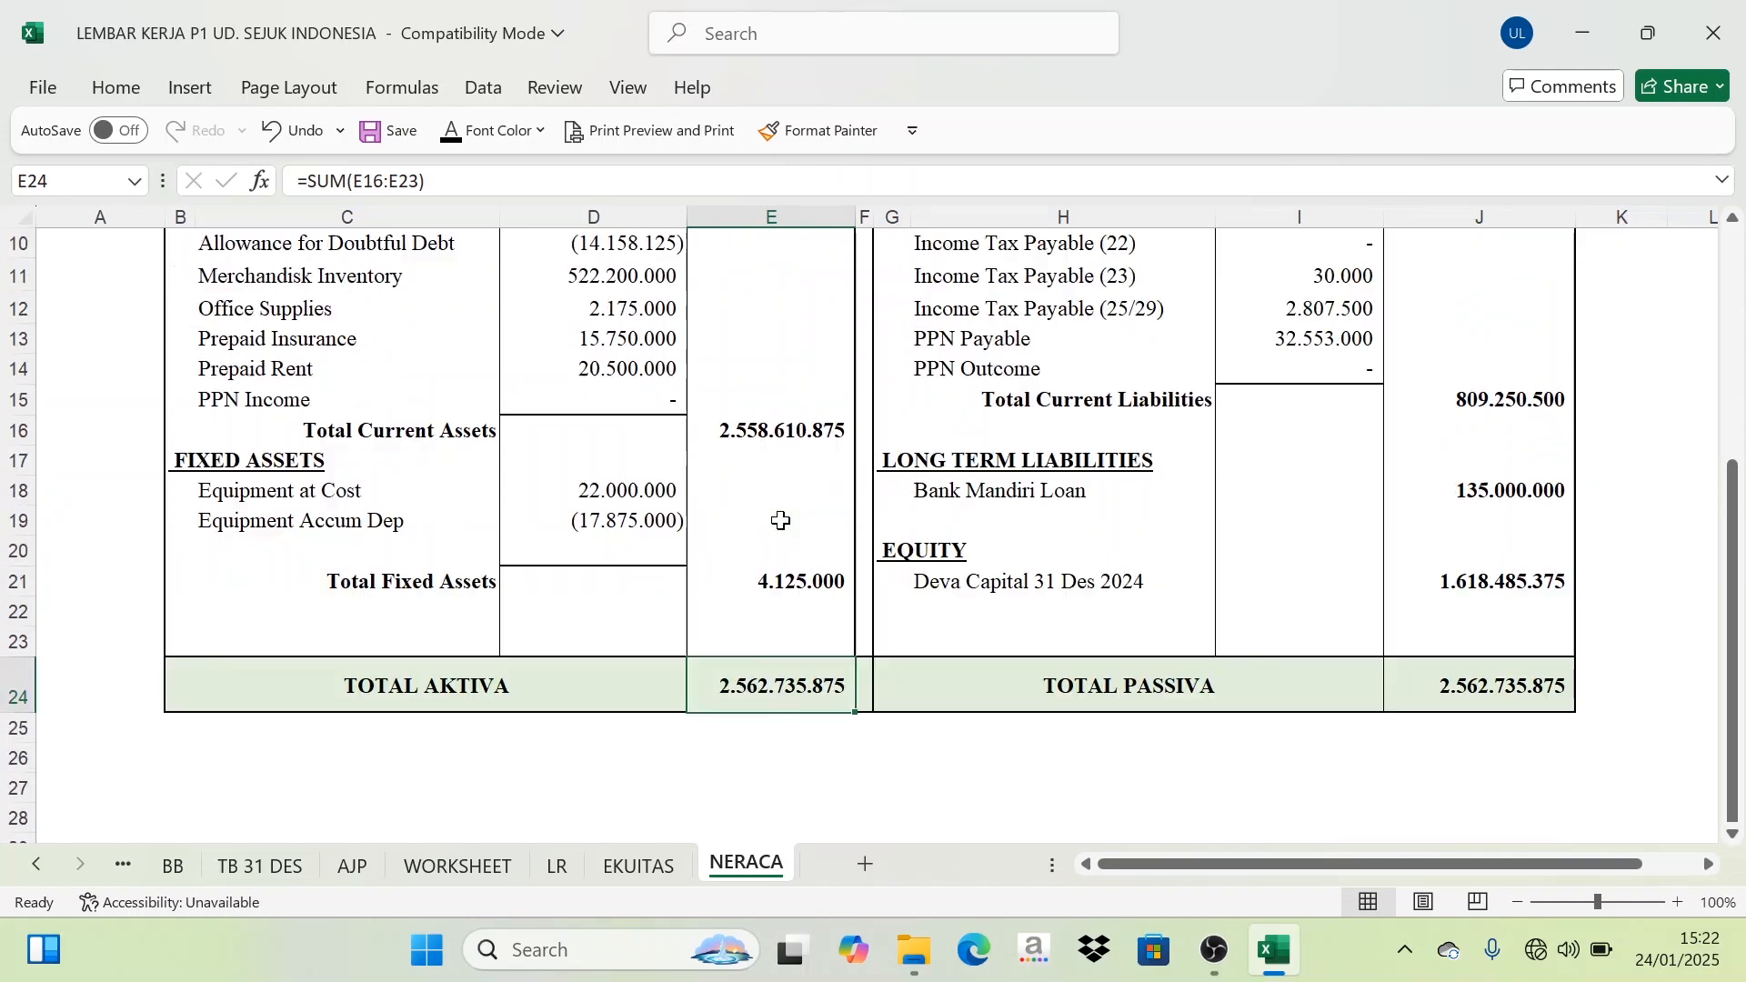